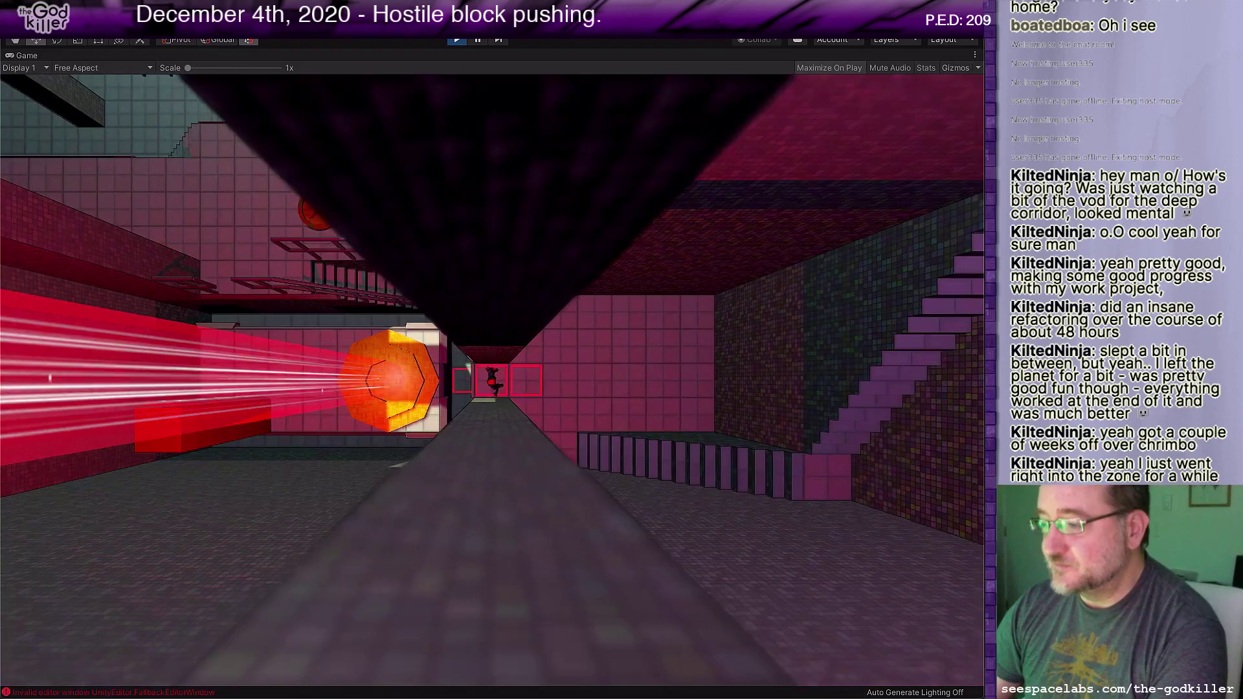
# Step: Stop the play test and frame Stairs4 (5) from the Level group in the scene view
pyautogui.press('a')
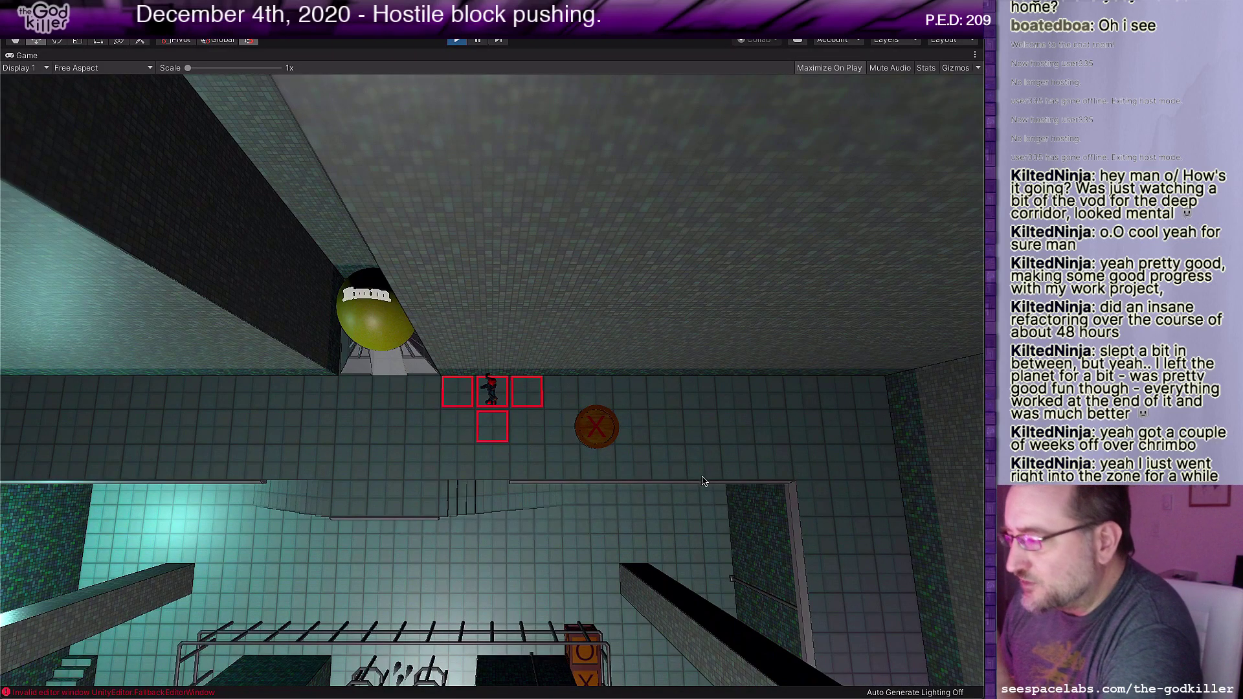
pyautogui.hotkey('ctrl', 'p')
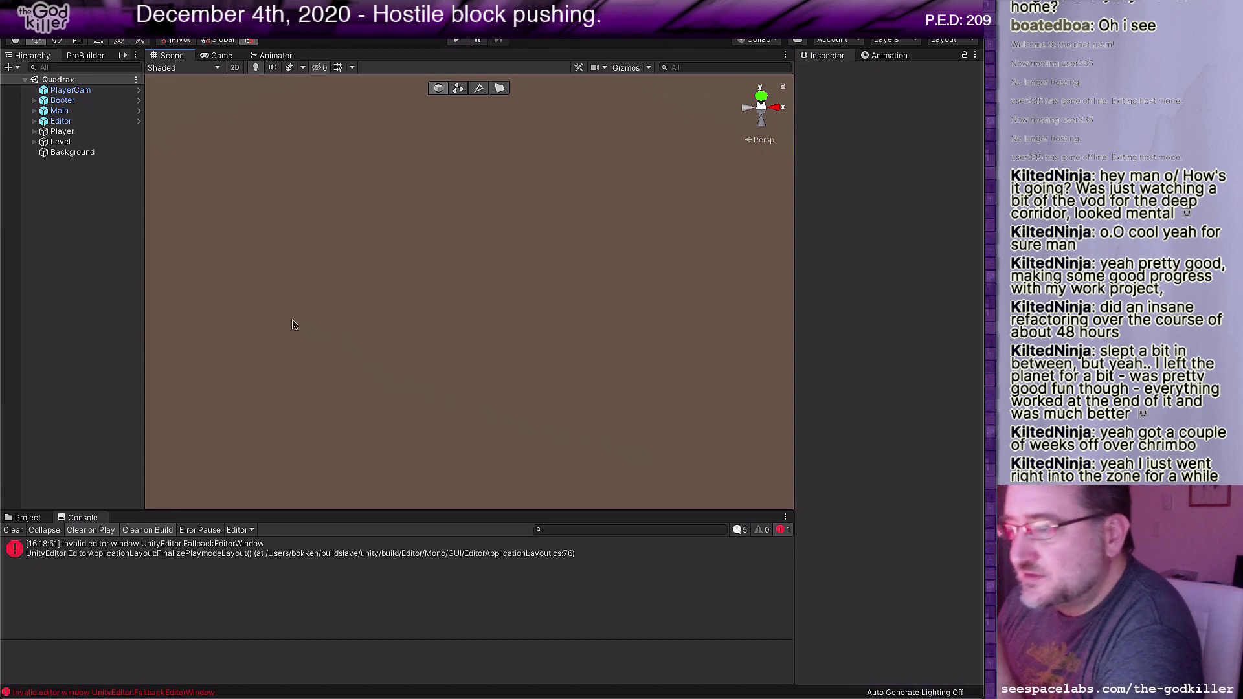
pyautogui.click(33, 142)
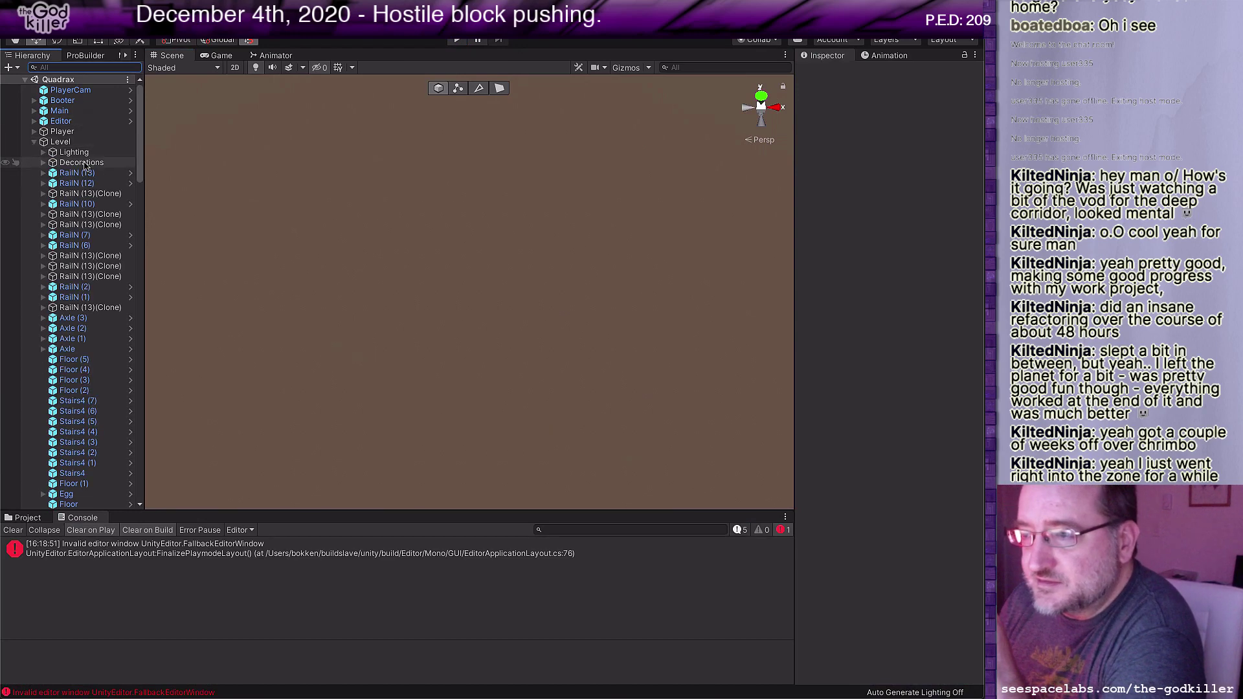
pyautogui.click(80, 420)
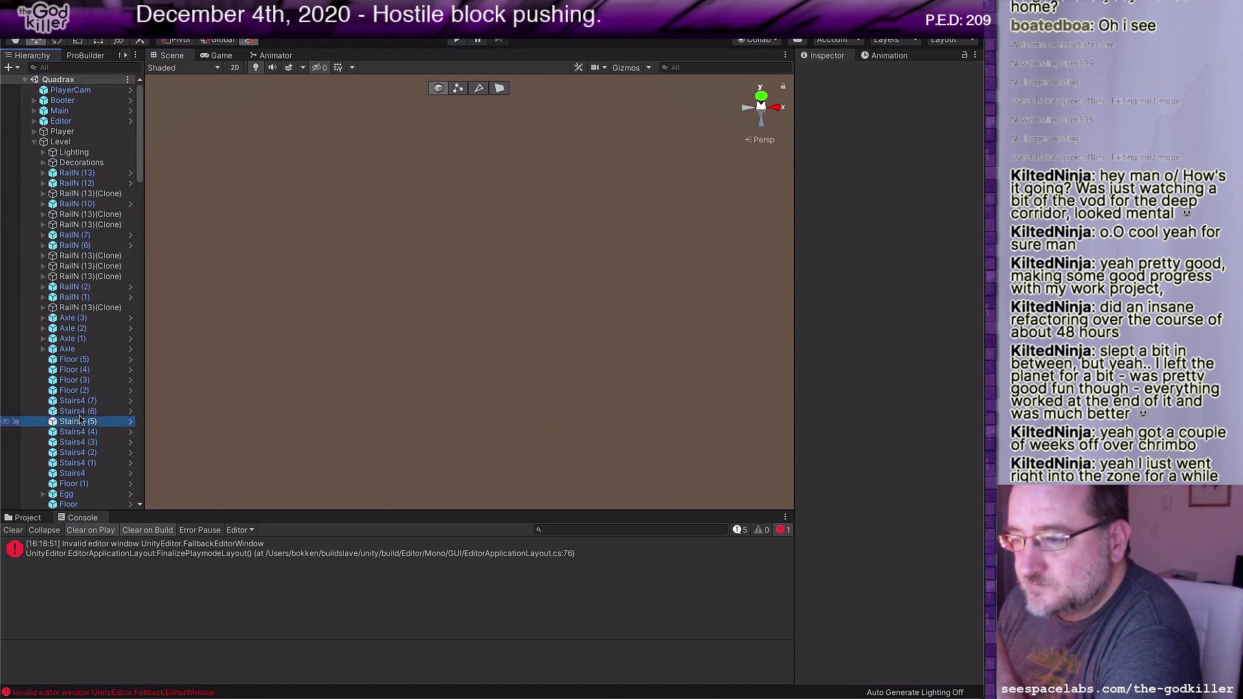
pyautogui.doubleClick(80, 421)
pyautogui.moveTo(561, 311); pyautogui.dragTo(561, 274, button='right')
pyautogui.scroll(-3, 561, 274)
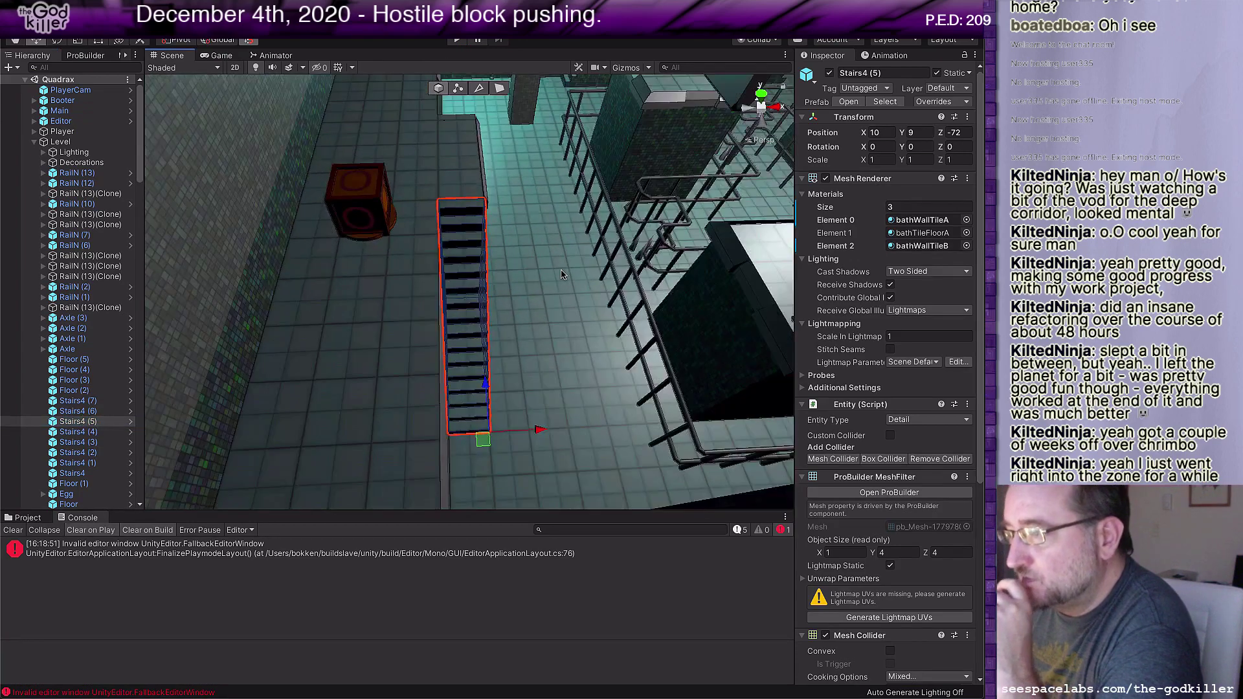
# Step: Examine the walkway beside the stairs and the narrow opening in the tall tiled wall above it
pyautogui.moveTo(561, 274)
pyautogui.mouseDown(button='middle')
pyautogui.moveTo(432, 253)
pyautogui.moveTo(169, 263)
pyautogui.mouseUp(button='middle')
pyautogui.moveTo(656, 274)
pyautogui.mouseDown(button='middle')
pyautogui.moveTo(271, 333)
pyautogui.moveTo(213, 299)
pyautogui.mouseUp(button='middle')
pyautogui.moveTo(420, 324); pyautogui.dragTo(650, 340, button='right')
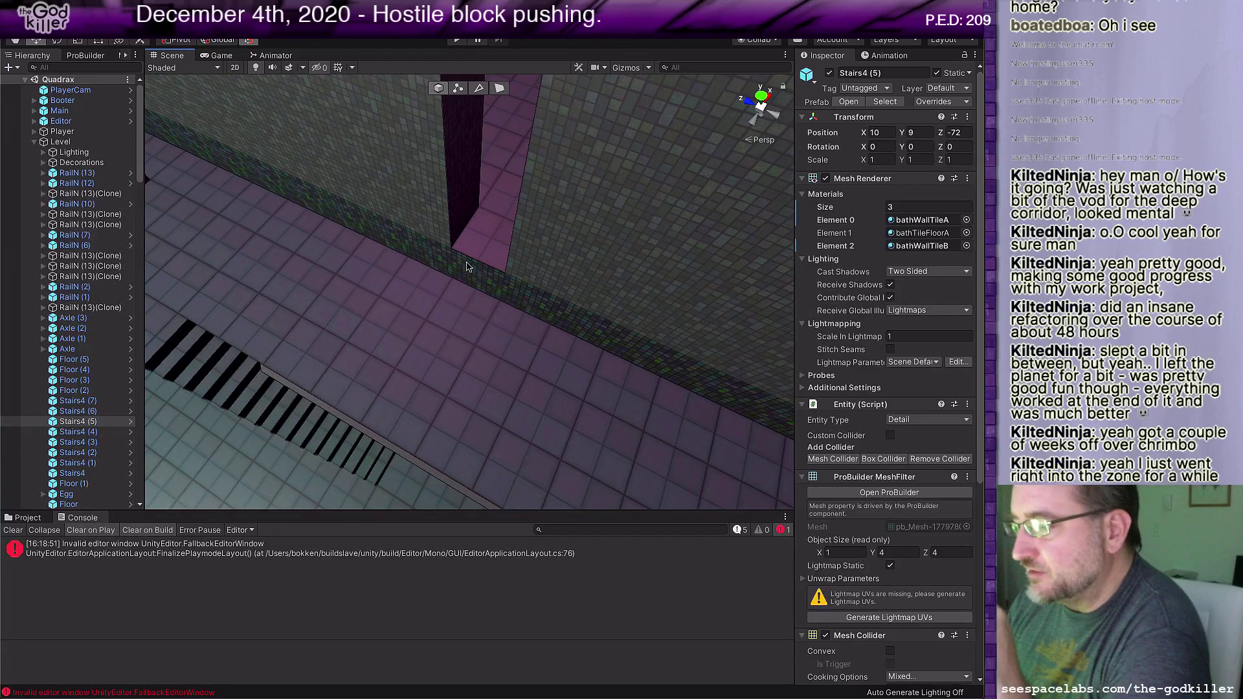
pyautogui.scroll(-1, 467, 266)
pyautogui.moveTo(467, 267); pyautogui.dragTo(461, 435, button='middle')
pyautogui.moveTo(461, 291); pyautogui.dragTo(499, 107, button='middle')
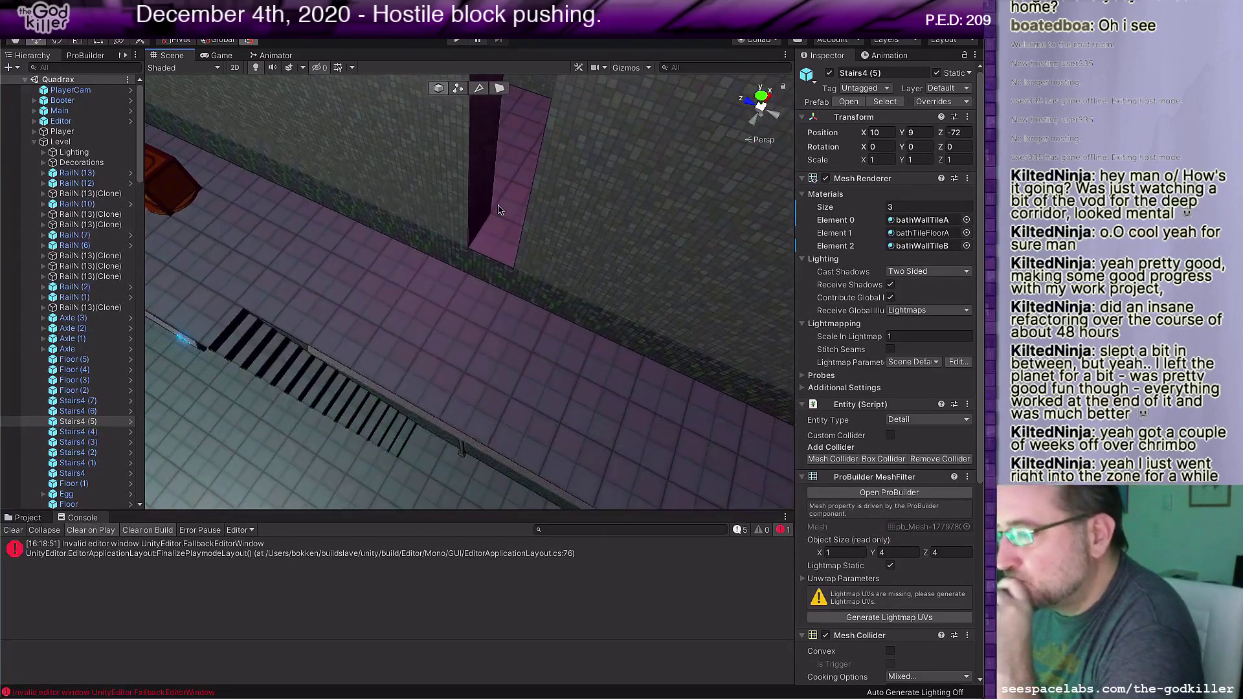
pyautogui.moveTo(498, 210); pyautogui.dragTo(276, 276, button='right')
pyautogui.moveTo(276, 276); pyautogui.dragTo(396, 285, button='middle')
pyautogui.moveTo(405, 382); pyautogui.dragTo(503, 335, button='right')
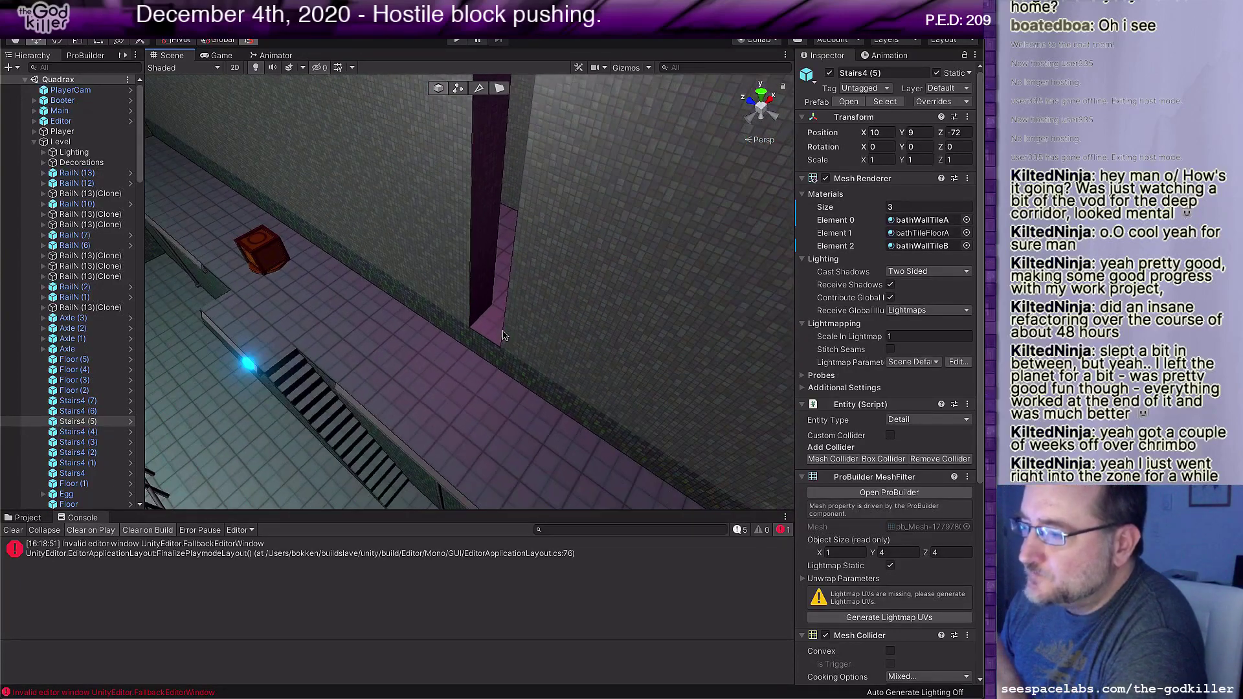
pyautogui.moveTo(503, 335); pyautogui.dragTo(613, 336, button='middle')
pyautogui.scroll(3, 613, 336)
pyautogui.moveTo(613, 336); pyautogui.dragTo(655, 203, button='right')
pyautogui.moveTo(654, 202); pyautogui.dragTo(653, 163, button='middle')
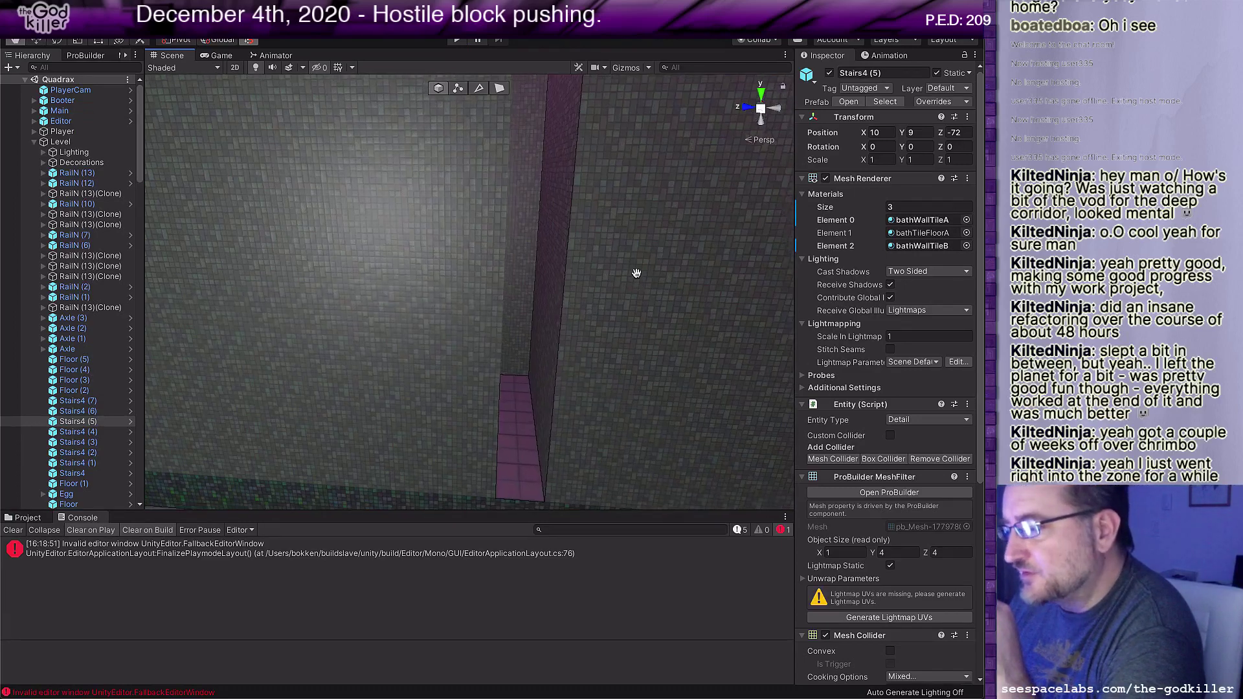
pyautogui.moveTo(537, 294); pyautogui.dragTo(566, 216, button='middle')
pyautogui.scroll(3, 566, 216)
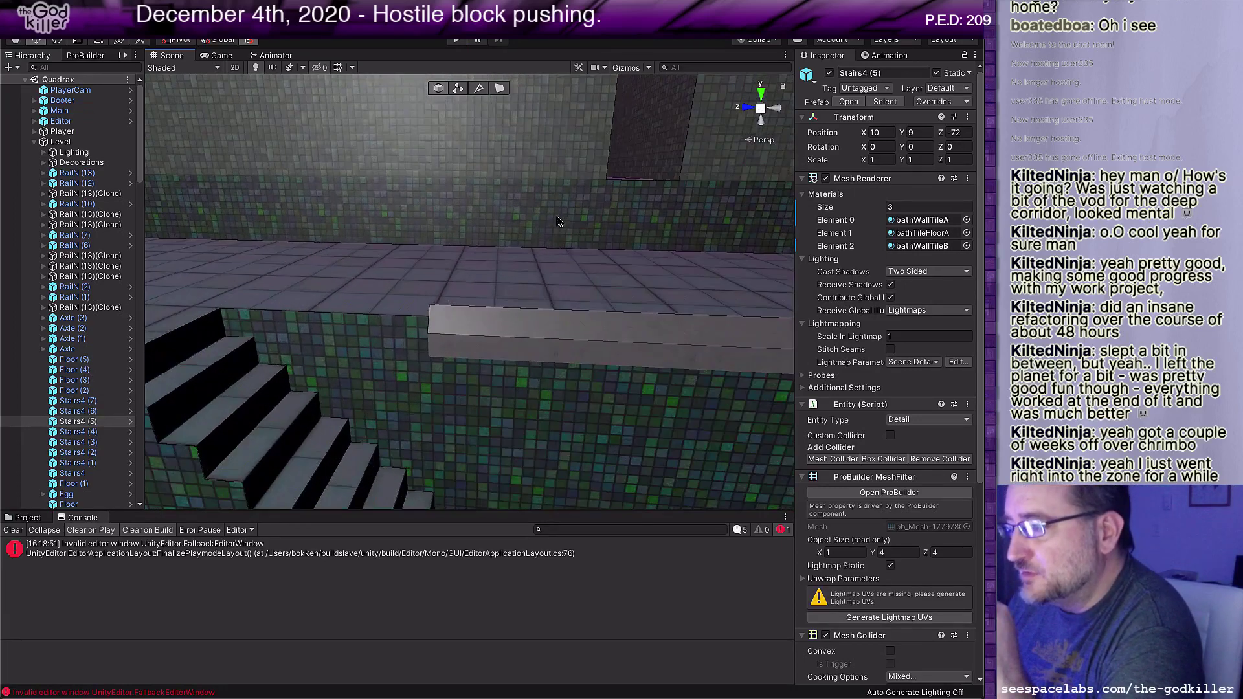
pyautogui.moveTo(558, 221); pyautogui.dragTo(570, 227, button='right')
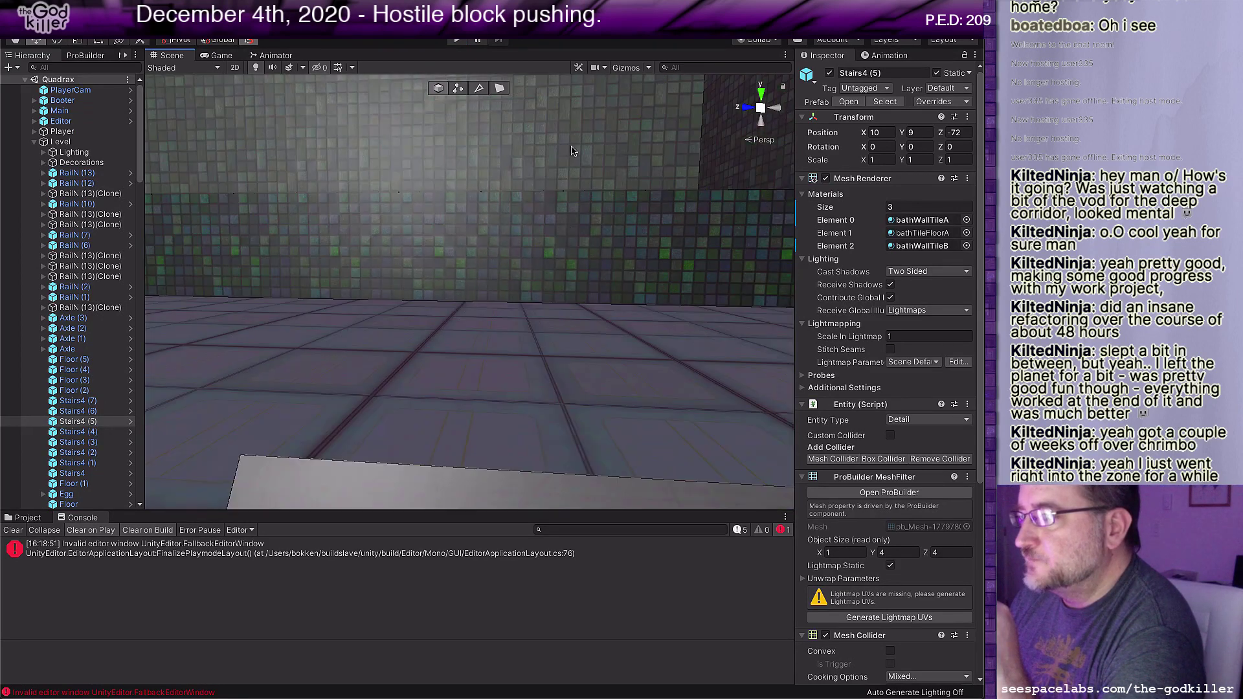
# Step: Select the tall tiled wall, Wall (3), and inspect its underside where it meets the walkway
pyautogui.click(575, 131)
pyautogui.moveTo(597, 226); pyautogui.dragTo(520, 291, button='middle')
pyautogui.scroll(-3, 659, 293)
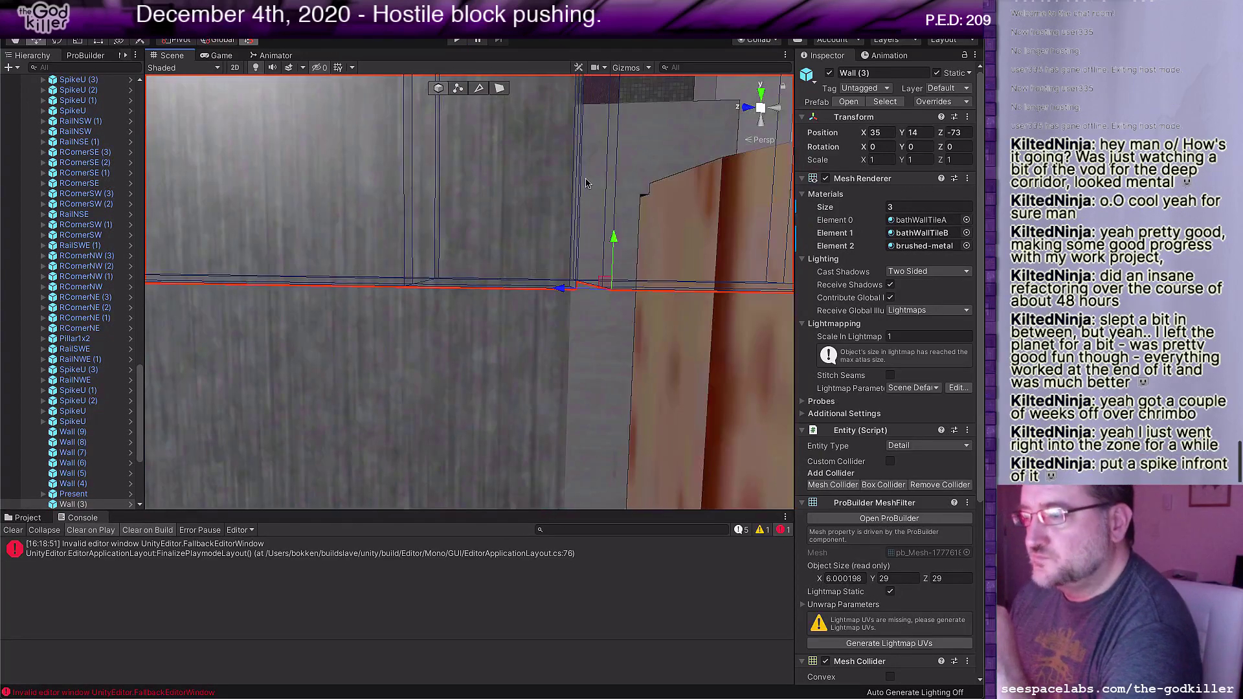
pyautogui.scroll(-3, 586, 184)
pyautogui.moveTo(586, 183); pyautogui.dragTo(585, 289, button='middle')
pyautogui.moveTo(585, 289); pyautogui.dragTo(603, 237, button='right')
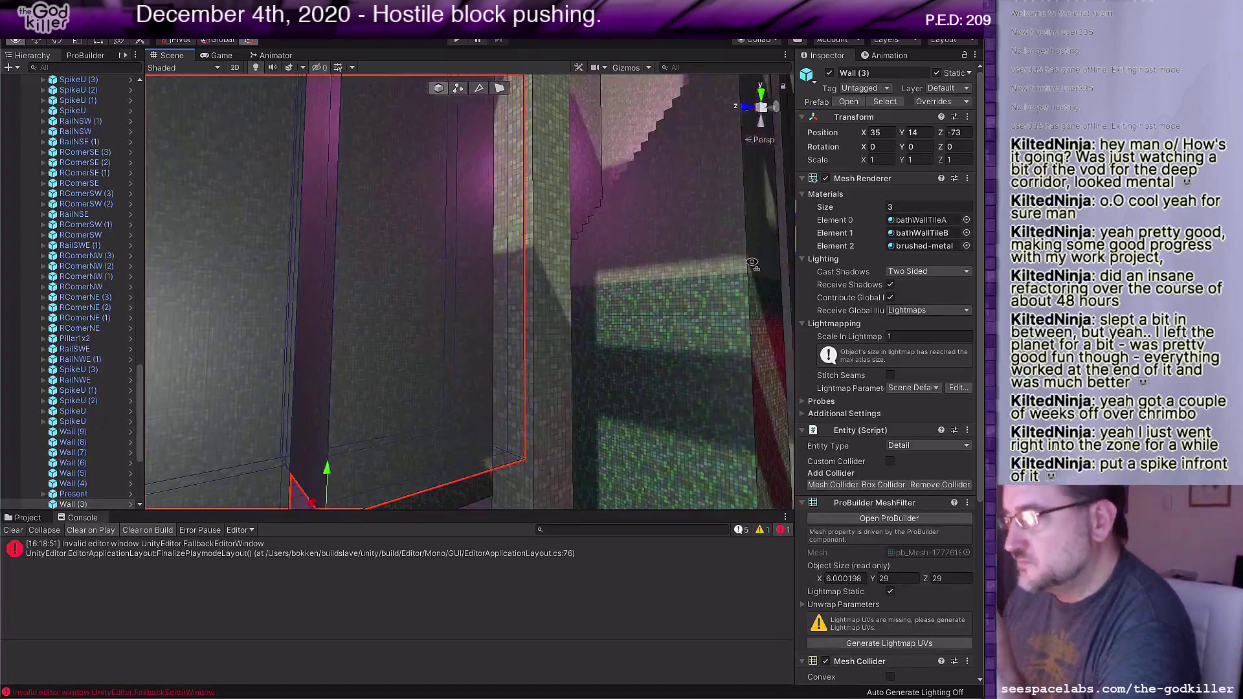
pyautogui.moveTo(555, 193); pyautogui.dragTo(604, 288, button='right')
pyautogui.moveTo(355, 217); pyautogui.dragTo(415, 279, button='right')
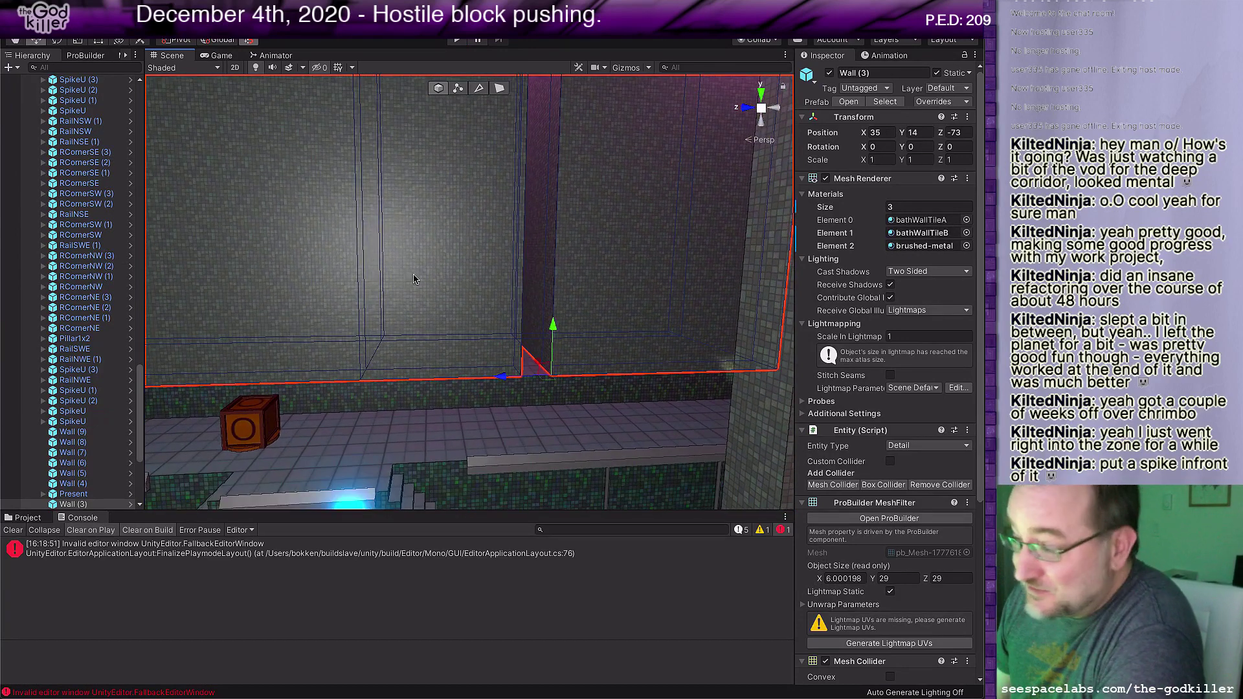
pyautogui.scroll(5, 414, 279)
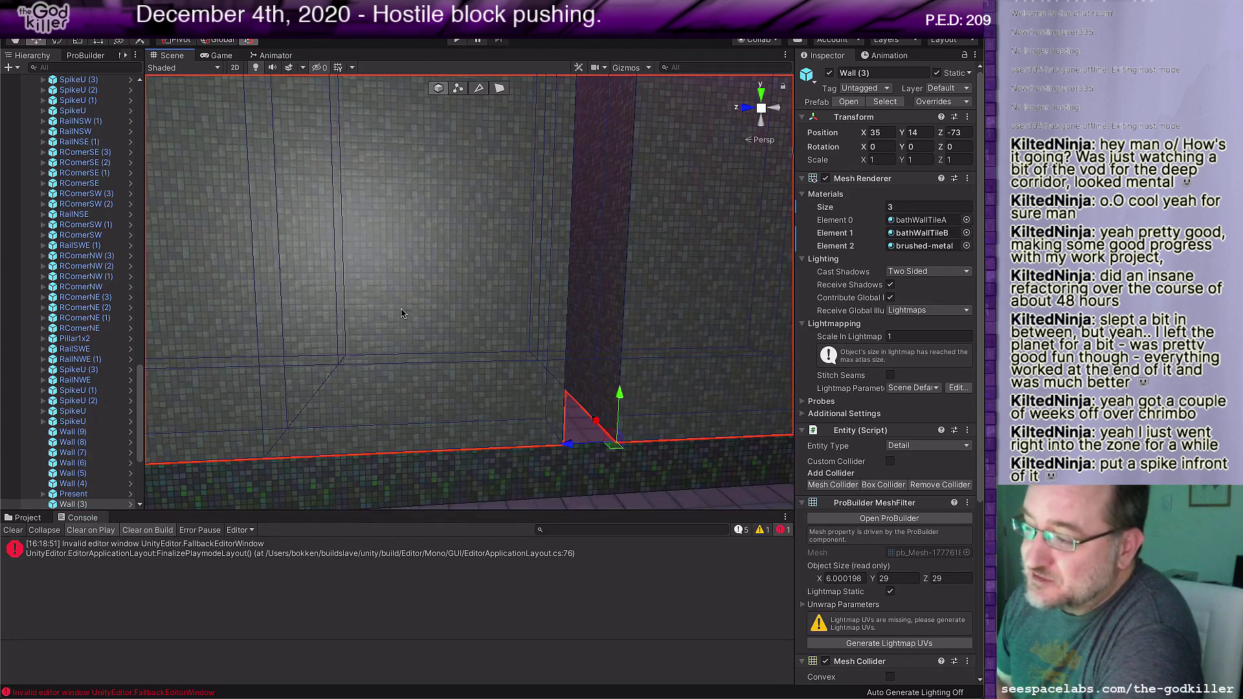
pyautogui.moveTo(422, 338); pyautogui.dragTo(483, 29, button='middle')
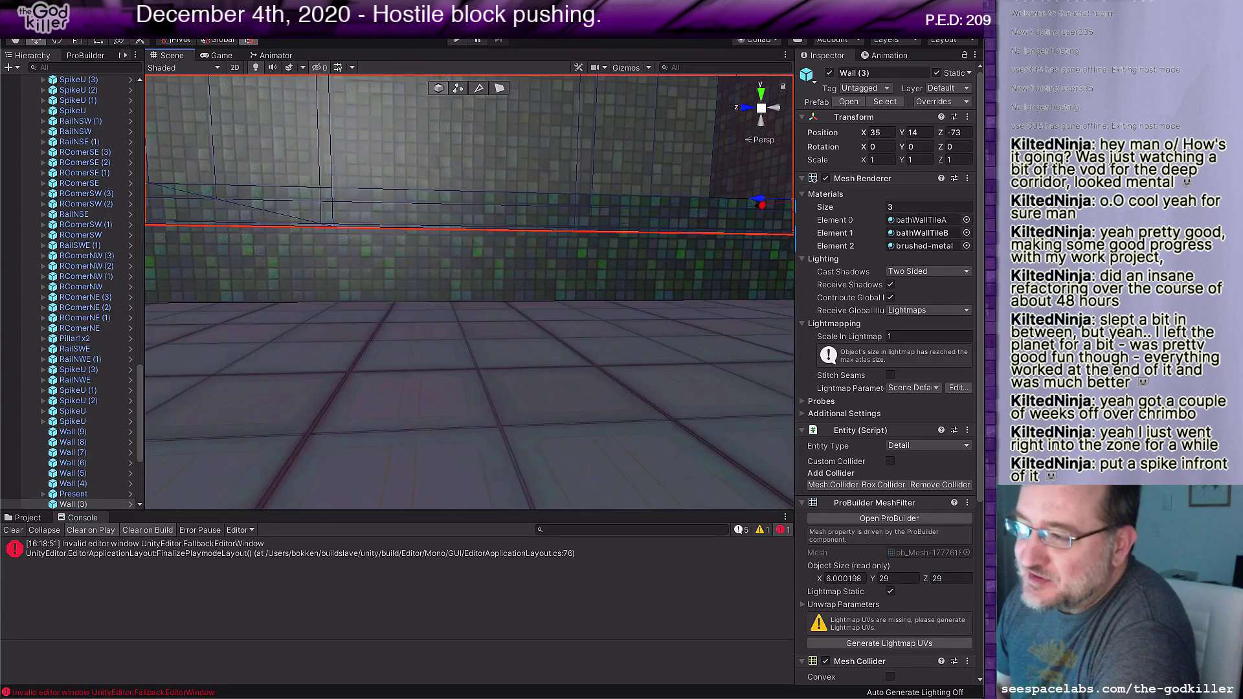
pyautogui.scroll(3, 424, 277)
pyautogui.moveTo(423, 259); pyautogui.dragTo(430, 199, button='right')
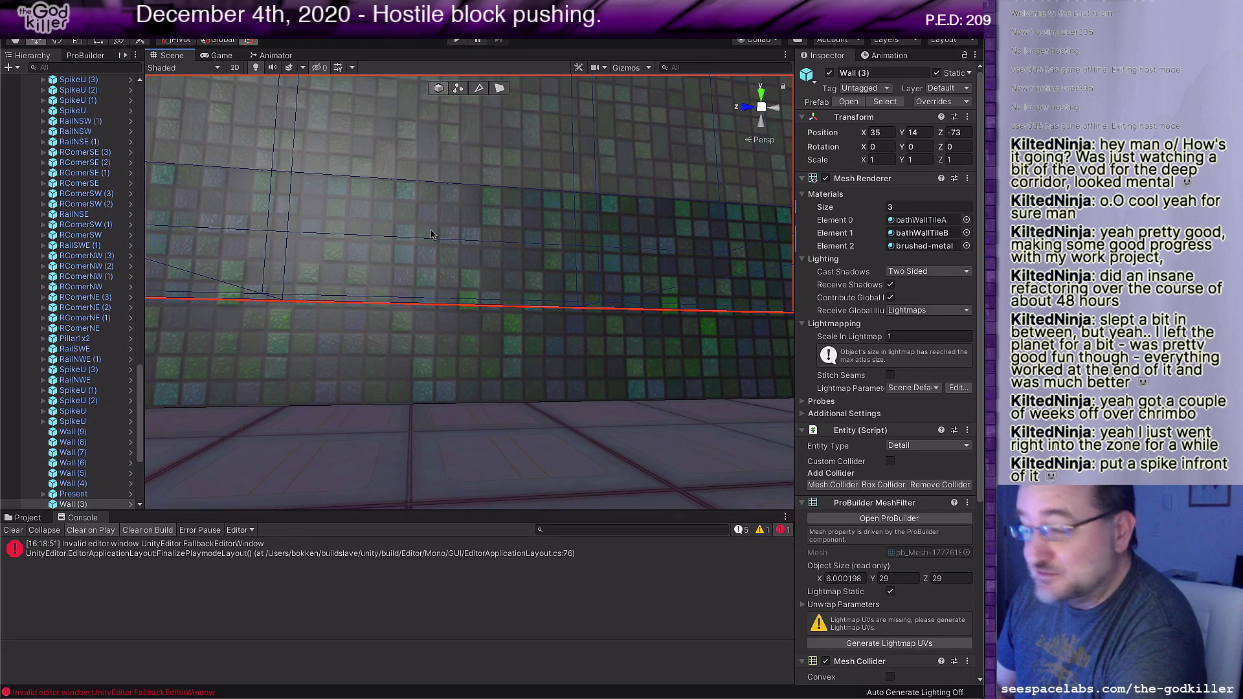
pyautogui.scroll(3, 432, 234)
pyautogui.moveTo(481, 285); pyautogui.dragTo(502, 144, button='right')
pyautogui.moveTo(479, 271); pyautogui.dragTo(73, 400, button='right')
pyautogui.moveTo(642, 368); pyautogui.dragTo(414, 368, button='middle')
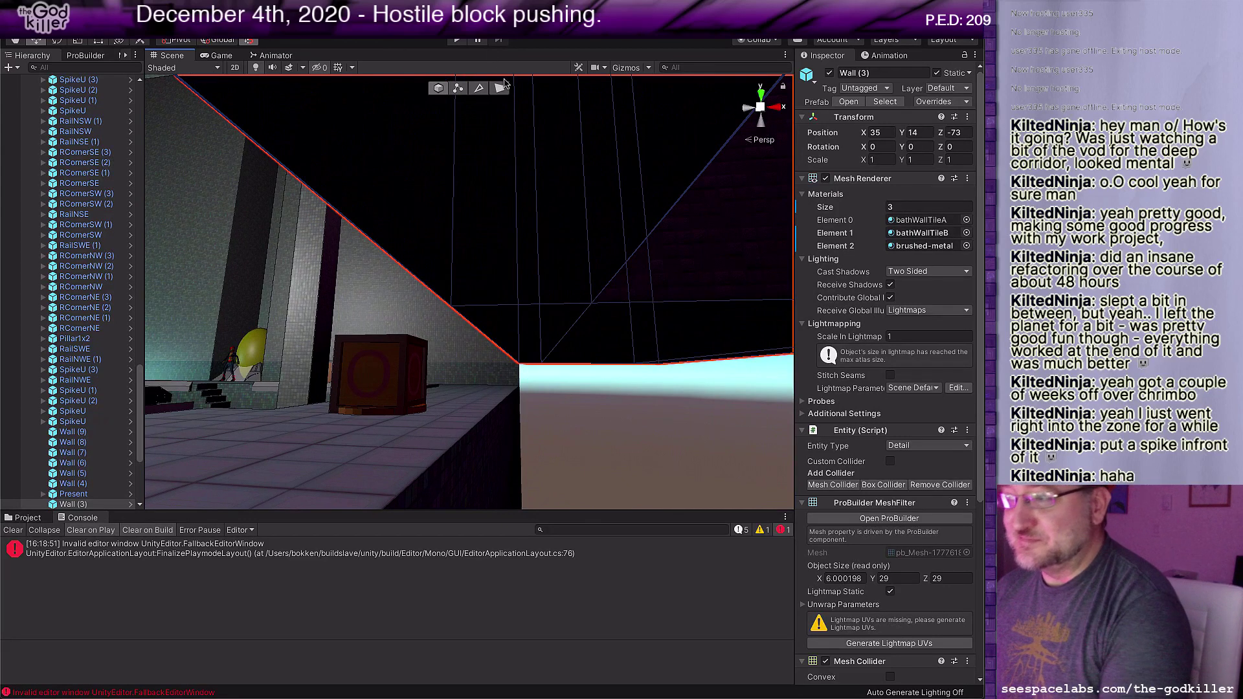
# Step: Select the bottom faces of Wall (3) with Grow Selection in face mode and raise them
pyautogui.click(501, 87)
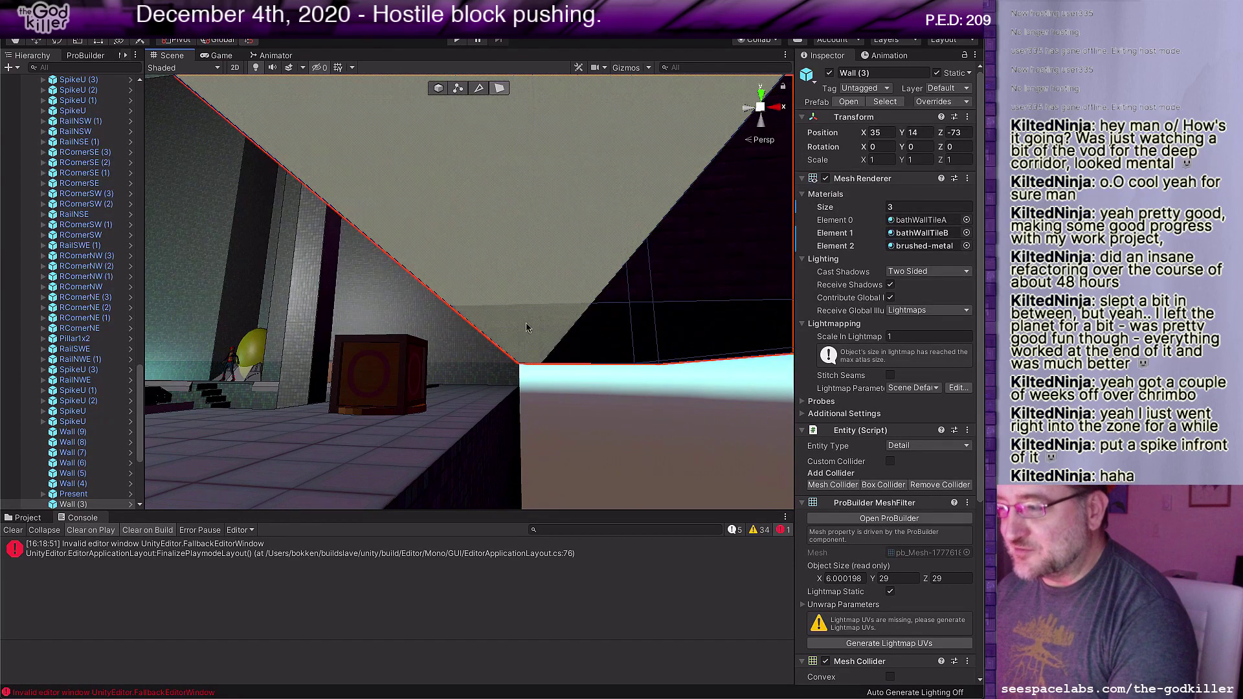
pyautogui.click(528, 329)
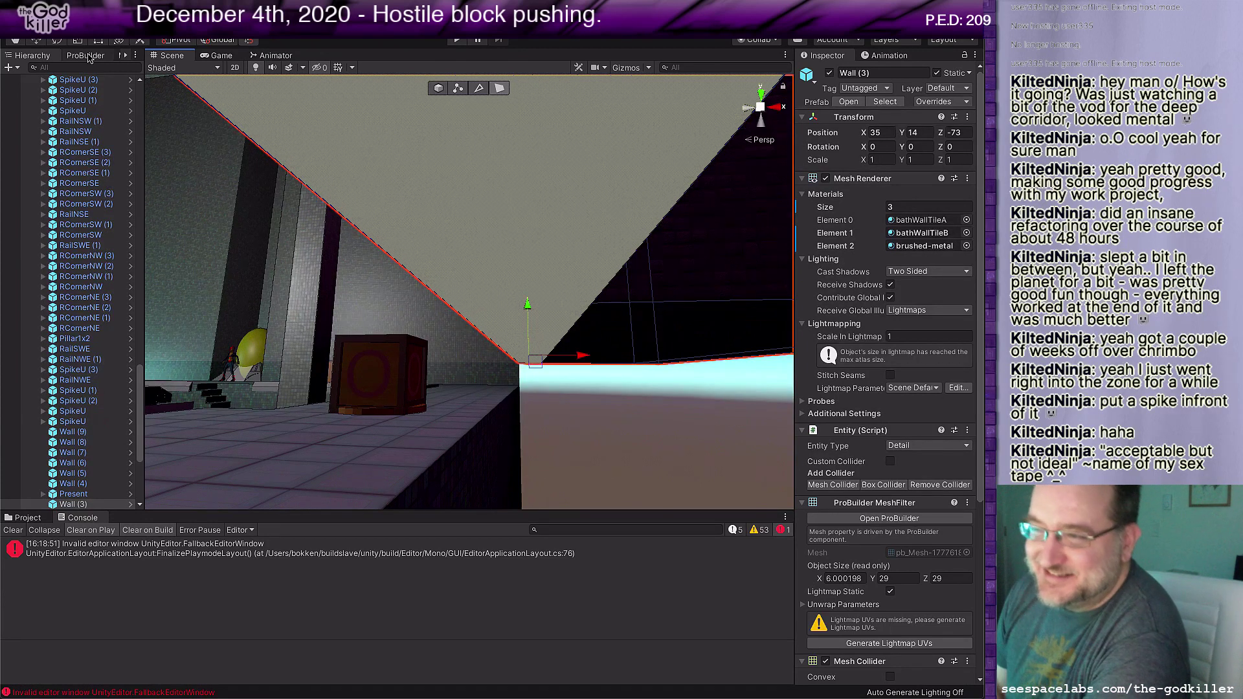
pyautogui.click(86, 56)
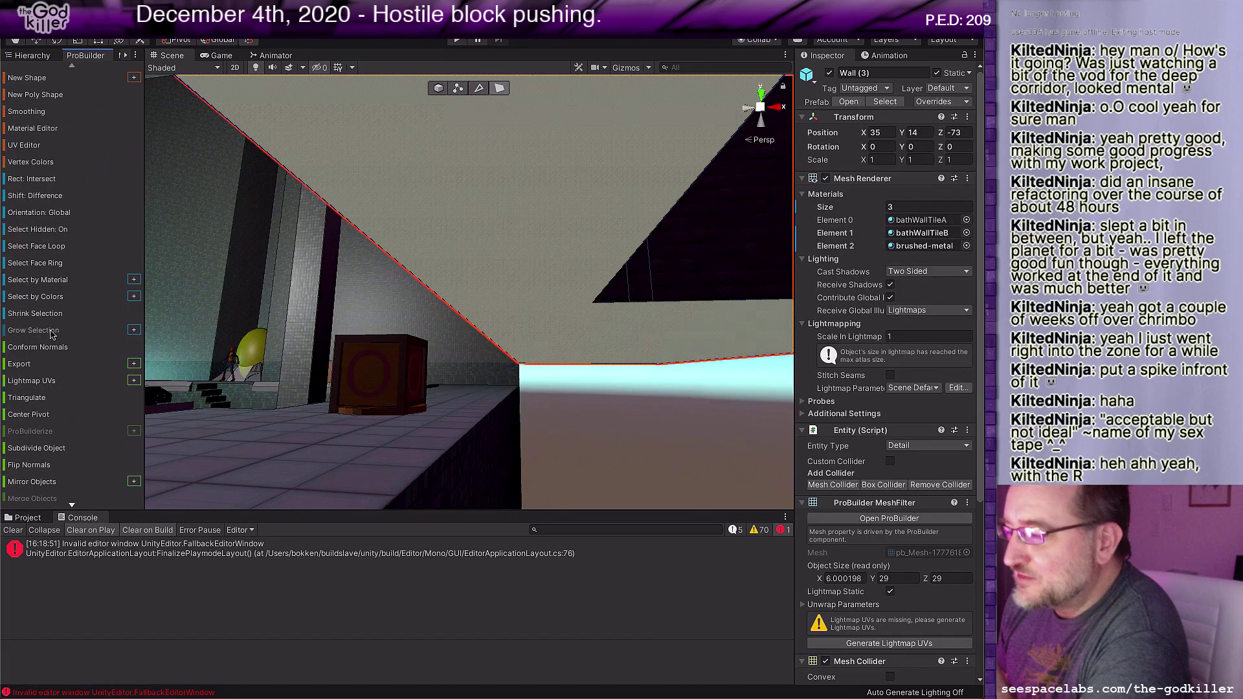
pyautogui.moveTo(705, 350); pyautogui.dragTo(557, 285, button='right')
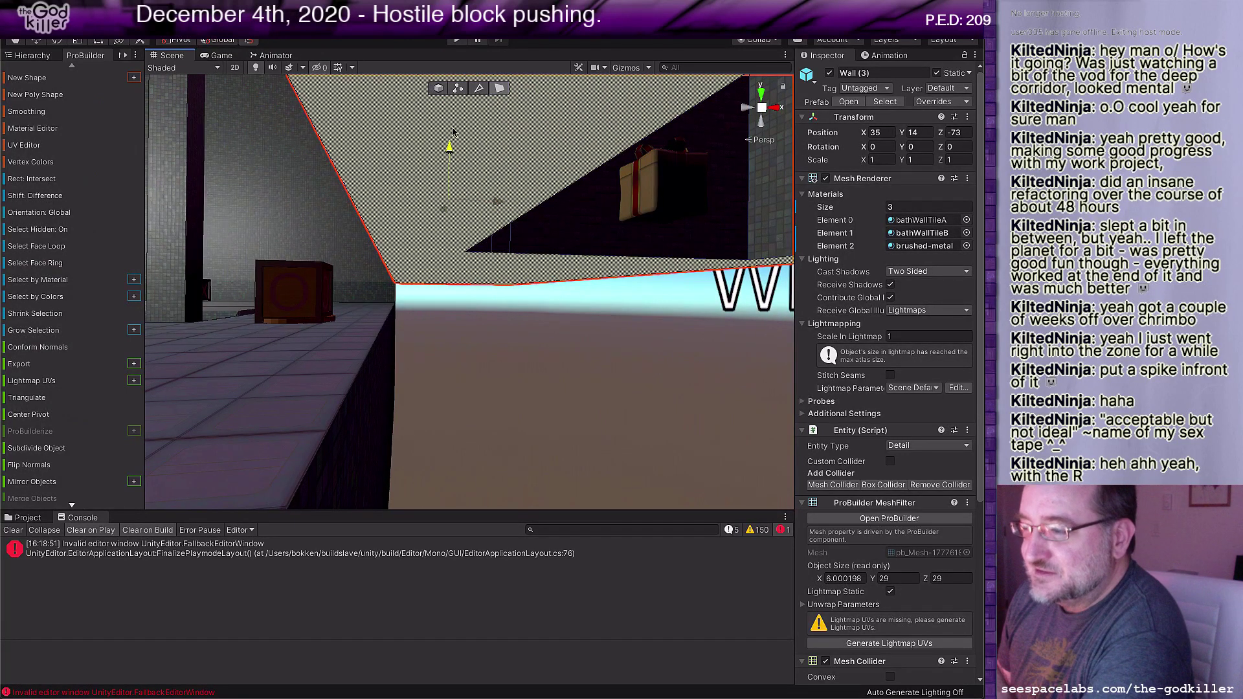
pyautogui.moveTo(459, 88); pyautogui.dragTo(461, 41)
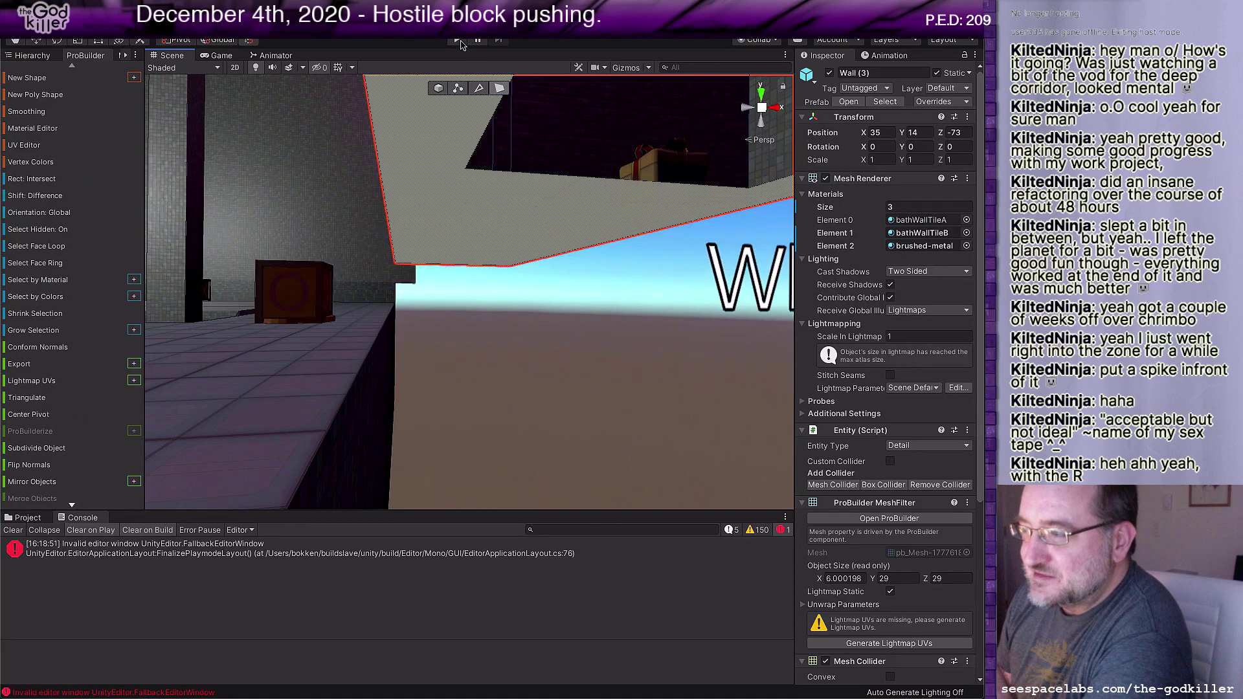
# Step: Switch back to object selection and raise the Present behind the wall to Y position 15
pyautogui.moveTo(500, 194); pyautogui.dragTo(372, 421, button='right')
pyautogui.scroll(3, 371, 419)
pyautogui.click(402, 391)
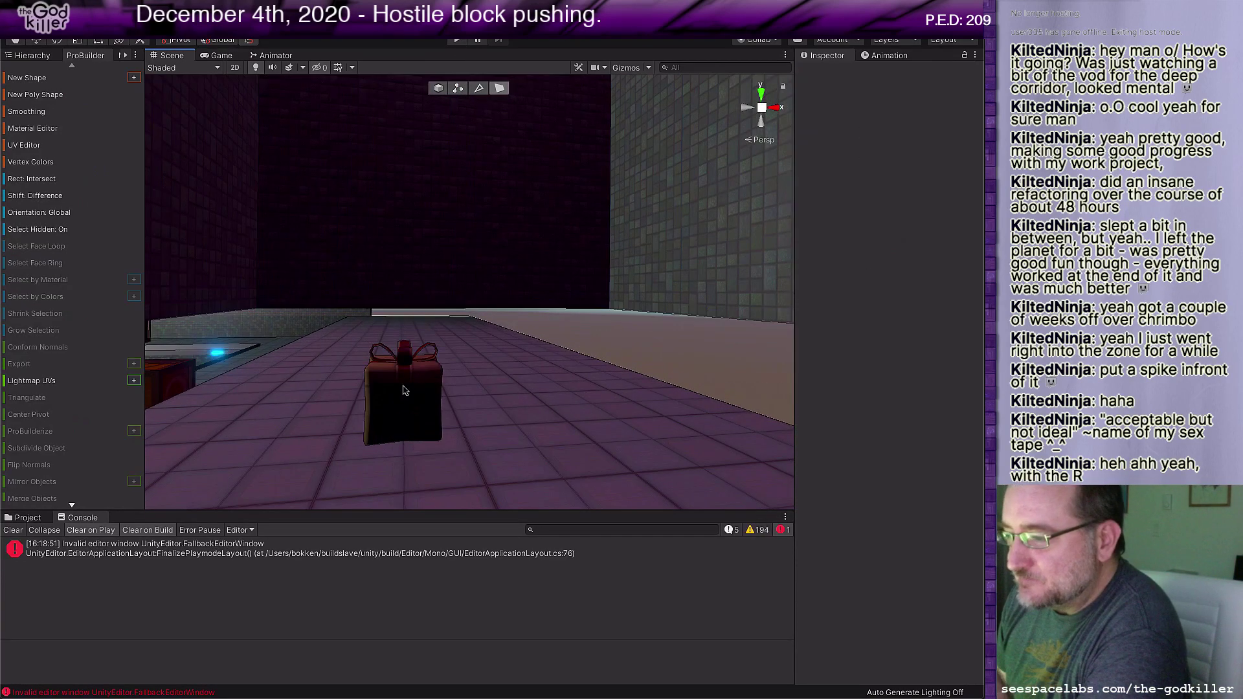
pyautogui.click(438, 89)
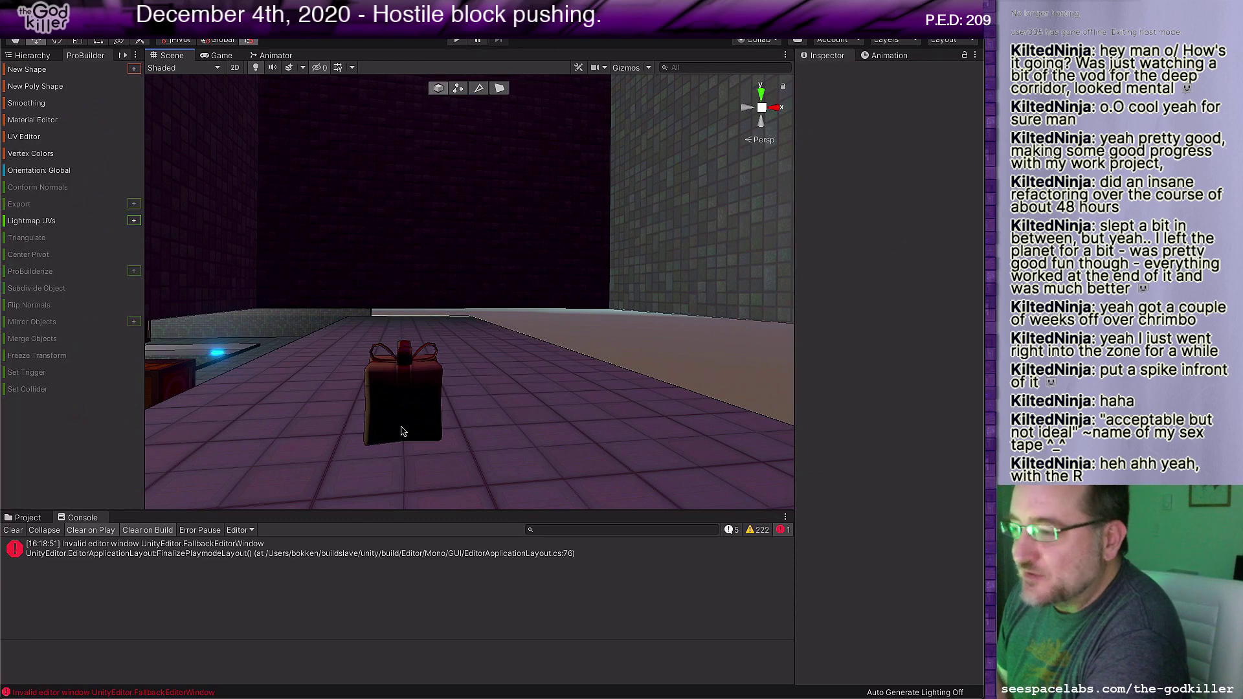
pyautogui.click(397, 424)
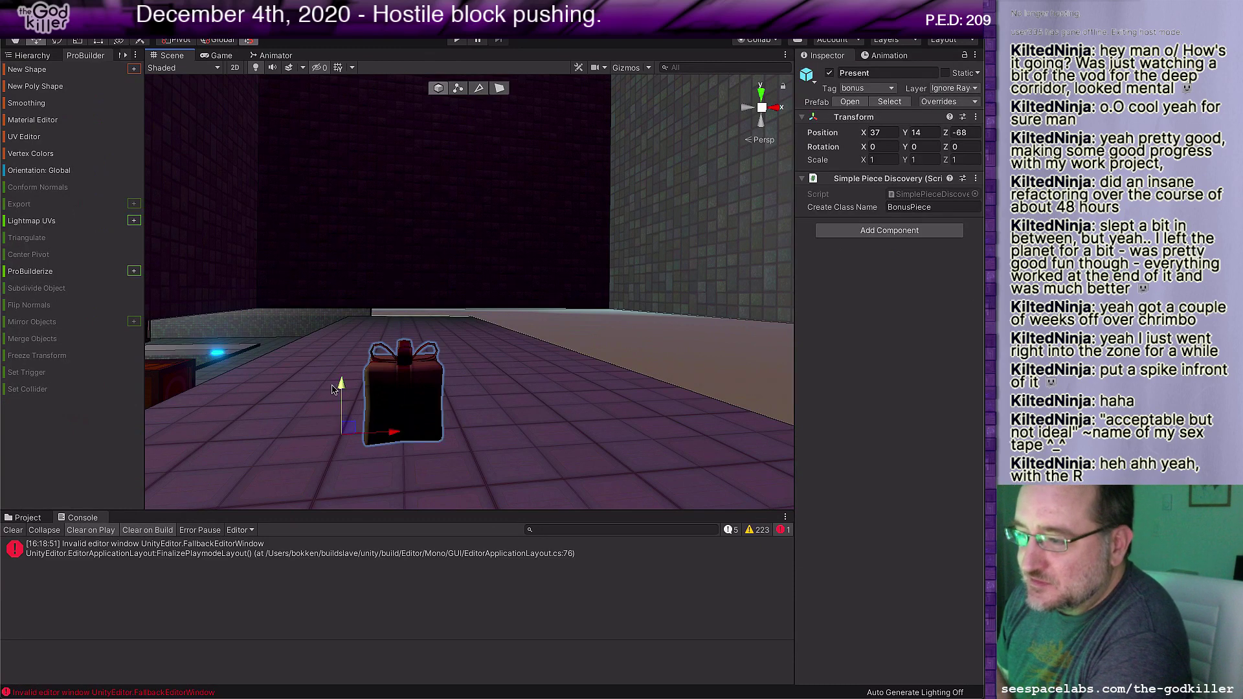
pyautogui.moveTo(339, 381); pyautogui.dragTo(342, 380)
pyautogui.moveTo(343, 338); pyautogui.dragTo(339, 299)
# Step: Select the top face of the raised floor block below the tall wall and extend it with Grow Selection
pyautogui.moveTo(323, 357); pyautogui.dragTo(523, 343, button='middle')
pyautogui.moveTo(525, 348); pyautogui.dragTo(640, 406, button='right')
pyautogui.moveTo(583, 331); pyautogui.dragTo(476, 259, button='middle')
pyautogui.moveTo(476, 259); pyautogui.dragTo(533, 222, button='right')
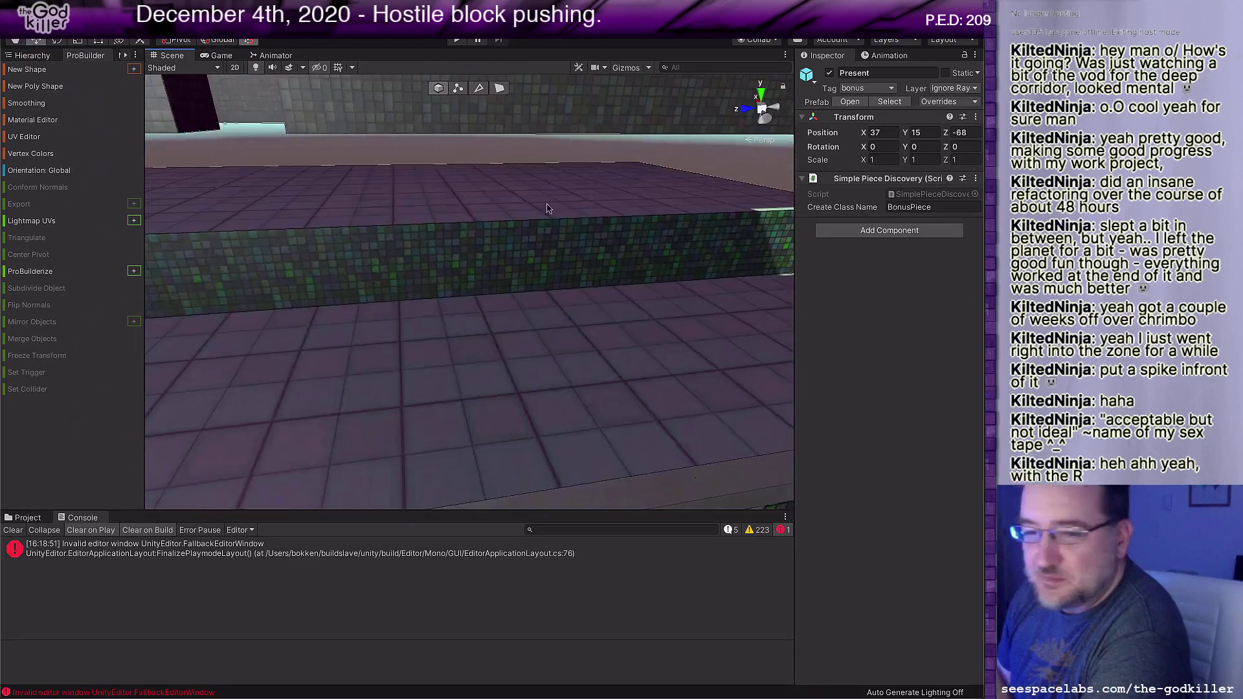
pyautogui.moveTo(533, 222); pyautogui.dragTo(681, 280, button='middle')
pyautogui.moveTo(683, 279); pyautogui.dragTo(563, 306, button='right')
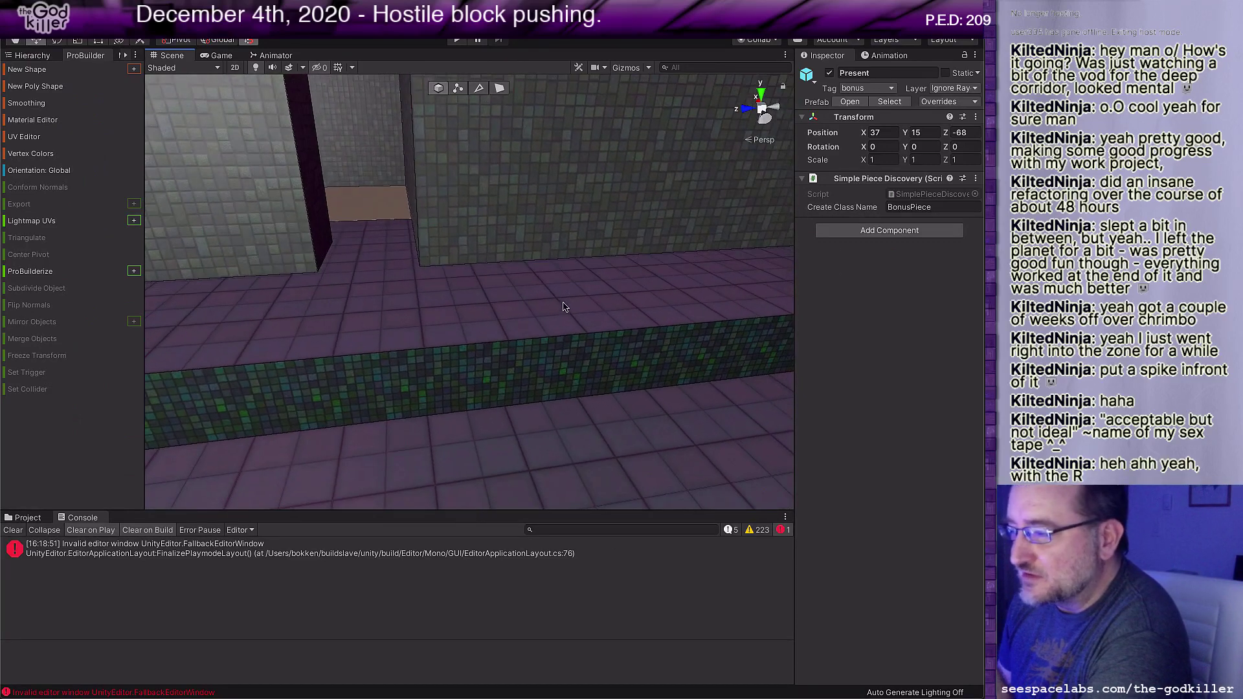
pyautogui.moveTo(557, 330); pyautogui.dragTo(680, 327, button='middle')
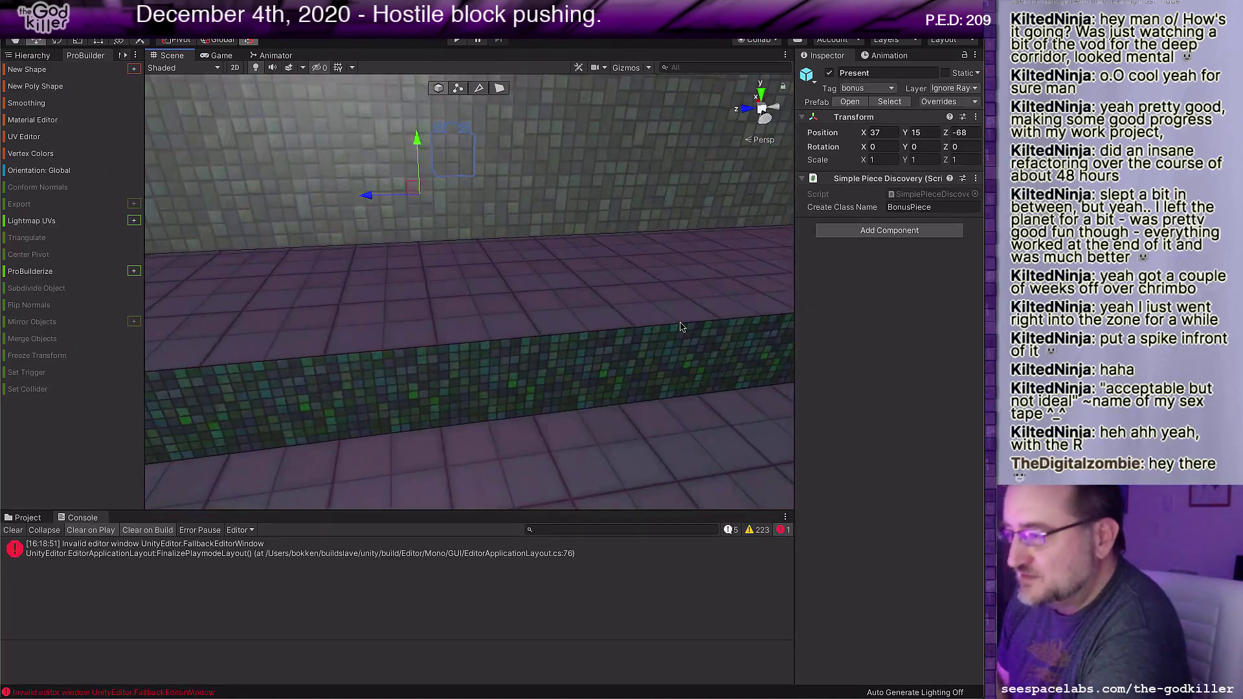
pyautogui.moveTo(664, 323); pyautogui.dragTo(461, 124, button='right')
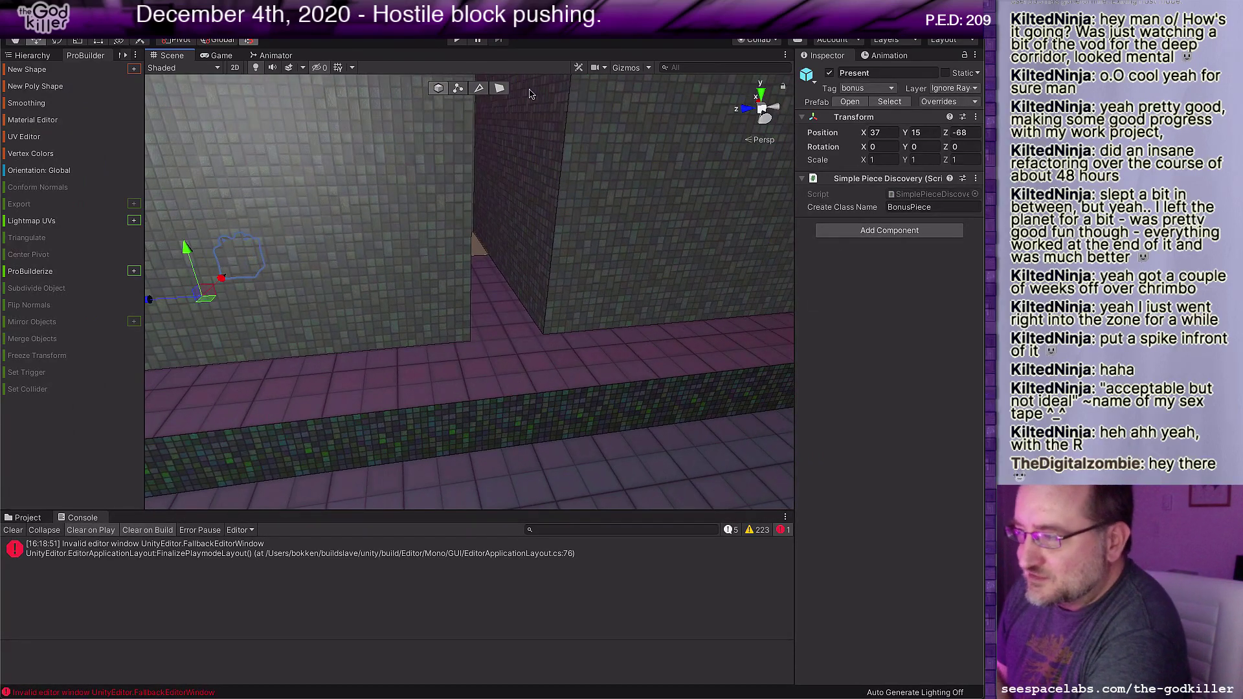
pyautogui.click(500, 88)
pyautogui.click(521, 368)
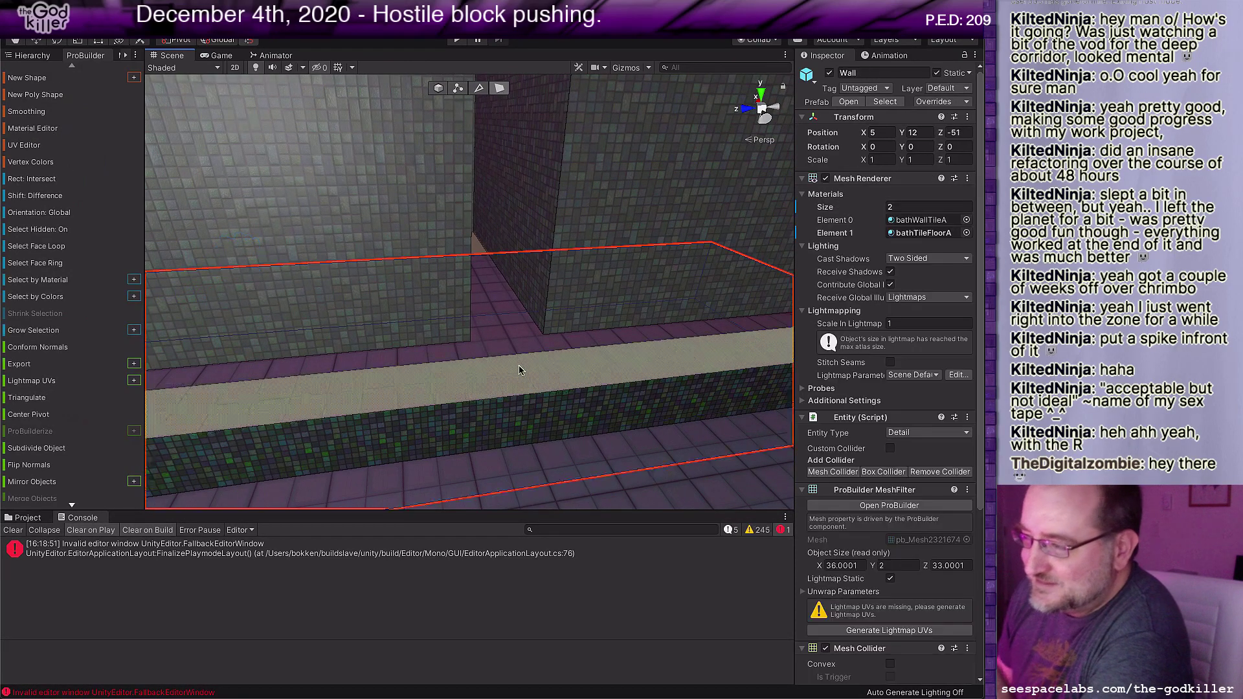
pyautogui.click(35, 330)
# Step: Select the floor block's top faces in face mode and raise them until the block is about 3 units high
pyautogui.keyDown('alt'); pyautogui.moveTo(538, 364); pyautogui.dragTo(276, 286); pyautogui.keyUp('alt')
pyautogui.scroll(-3, 654, 302)
pyautogui.moveTo(275, 286); pyautogui.dragTo(343, 285, button='right')
pyautogui.moveTo(343, 286); pyautogui.dragTo(640, 340, button='middle')
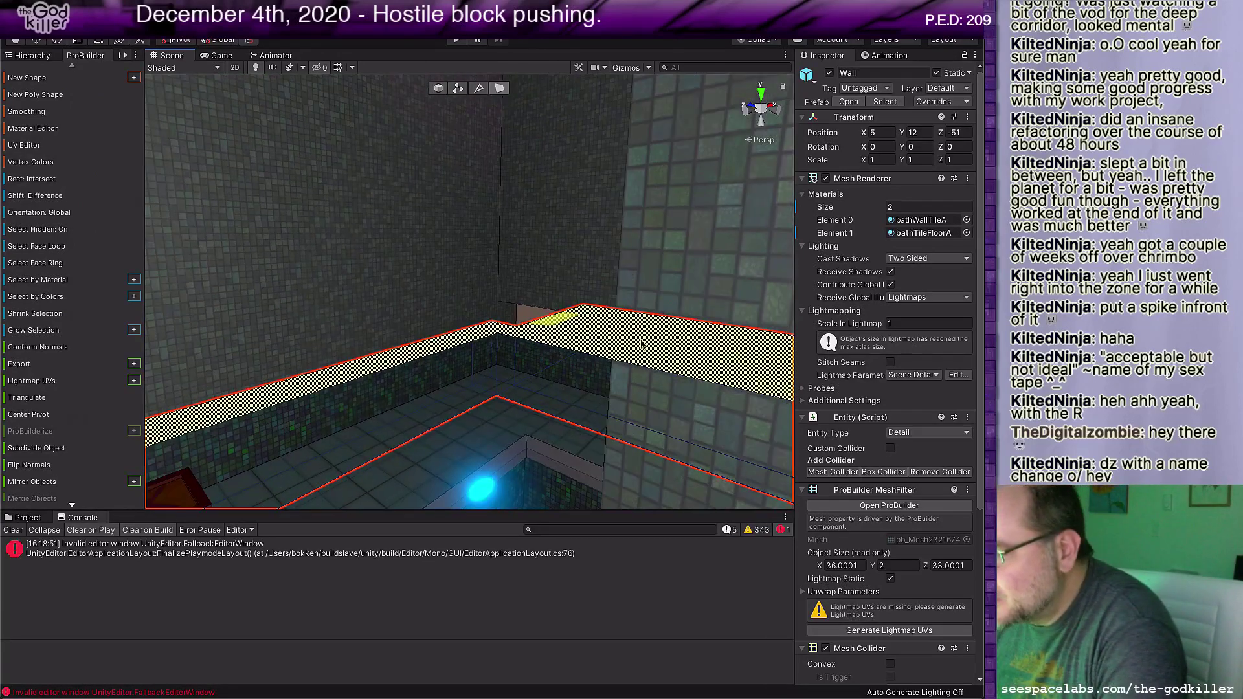
pyautogui.click(543, 338)
pyautogui.click(556, 343)
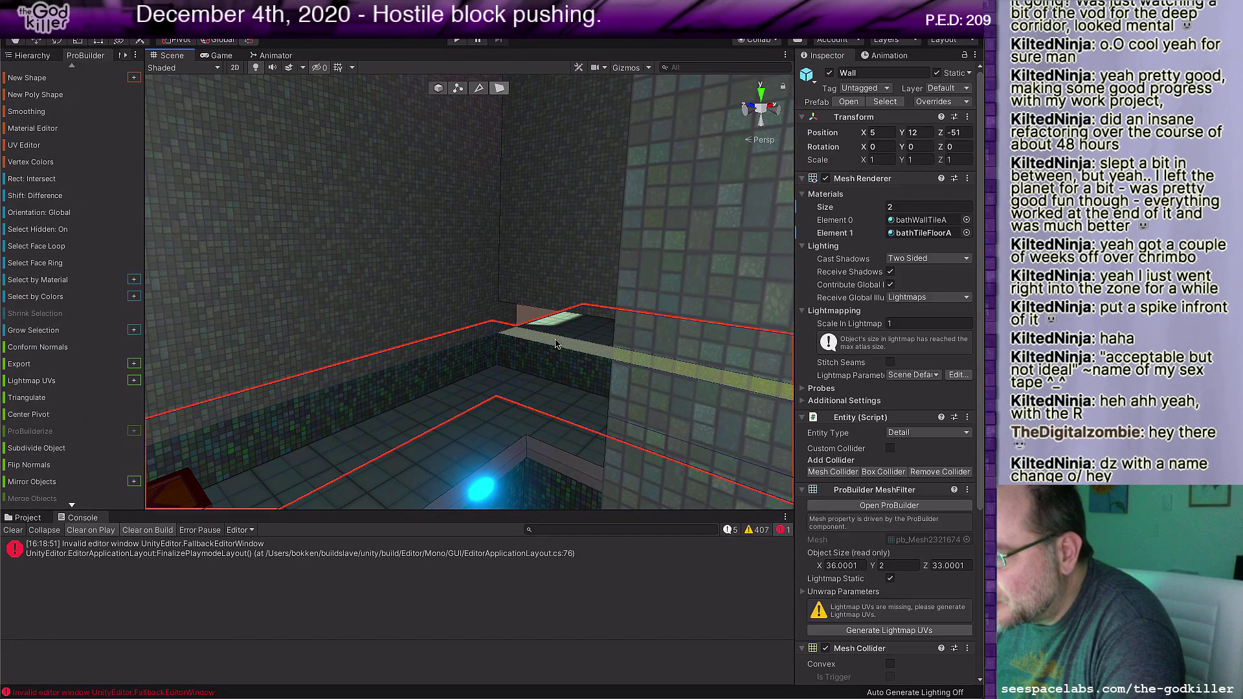
pyautogui.moveTo(529, 367); pyautogui.dragTo(751, 382, button='right')
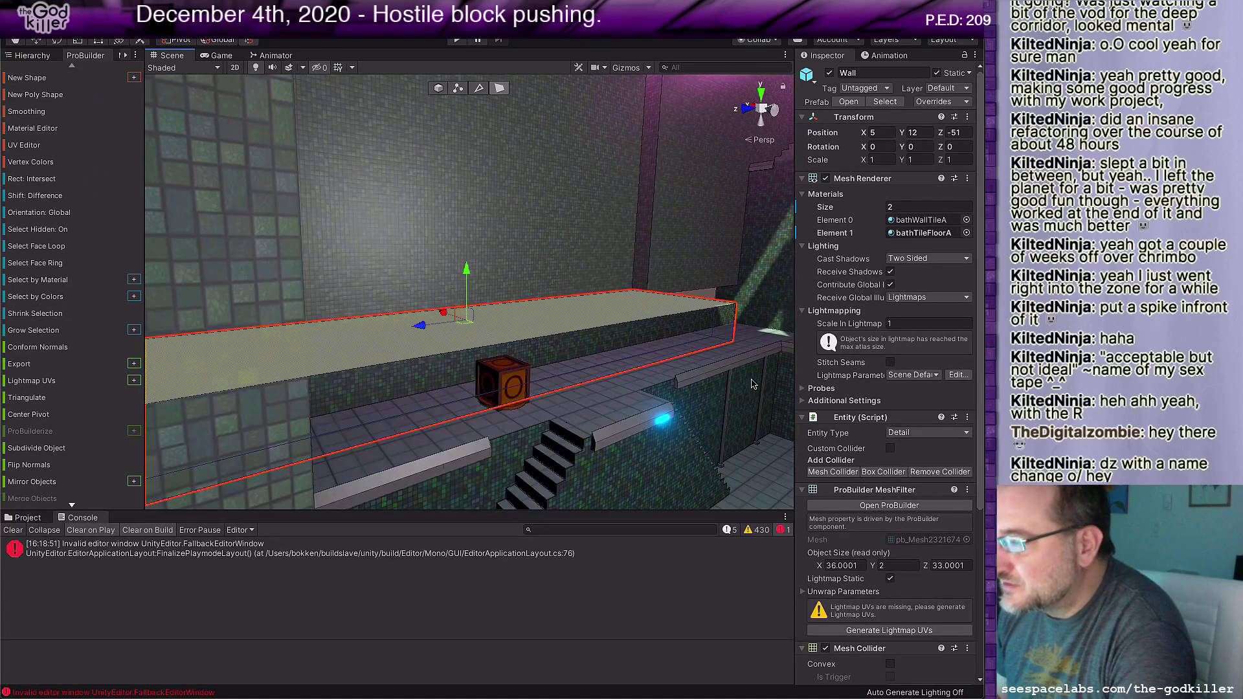
pyautogui.moveTo(744, 376); pyautogui.dragTo(746, 258, button='middle')
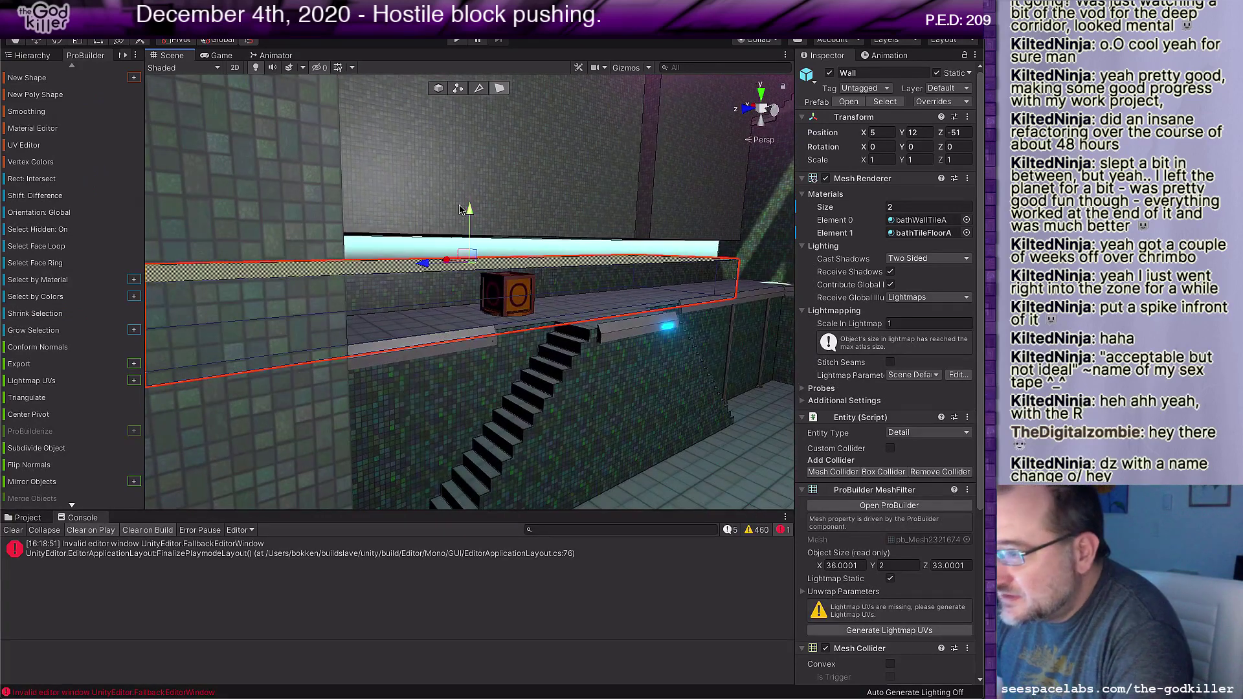
pyautogui.moveTo(469, 211); pyautogui.dragTo(470, 174)
# Step: Lower the floor block's top faces again so the block is 2 units high
pyautogui.press('d')
pyautogui.moveTo(471, 174); pyautogui.dragTo(309, 234, button='right')
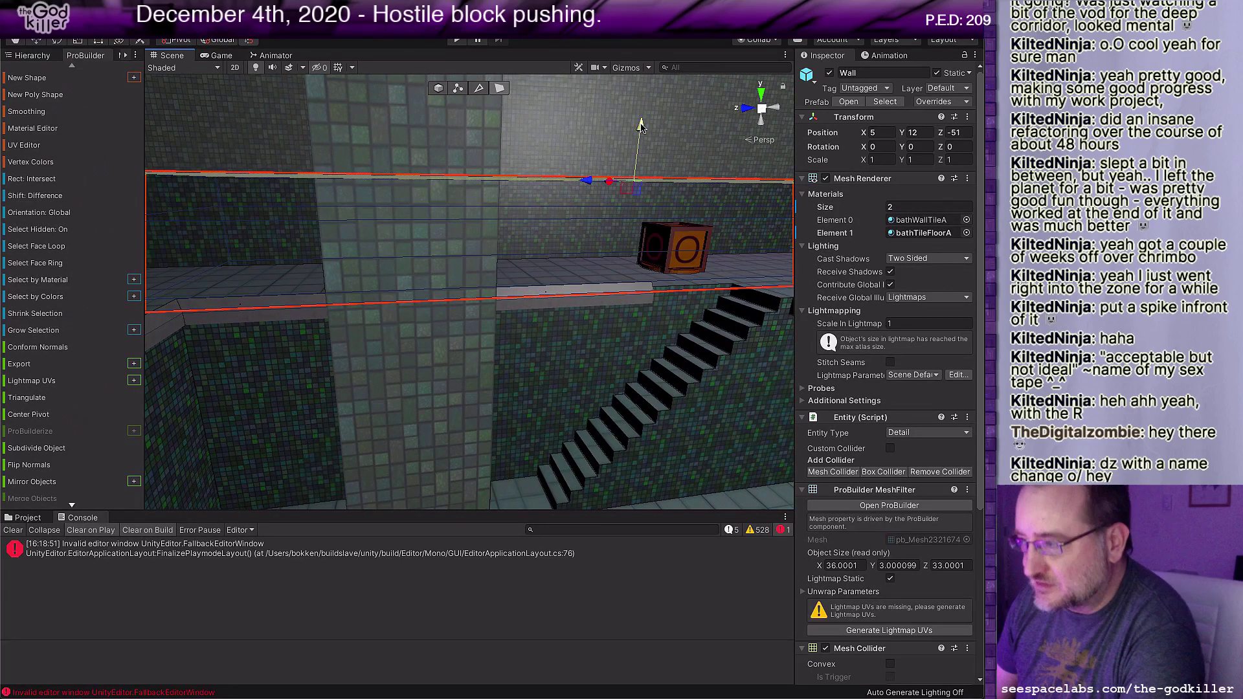
pyautogui.moveTo(641, 126); pyautogui.dragTo(594, 229)
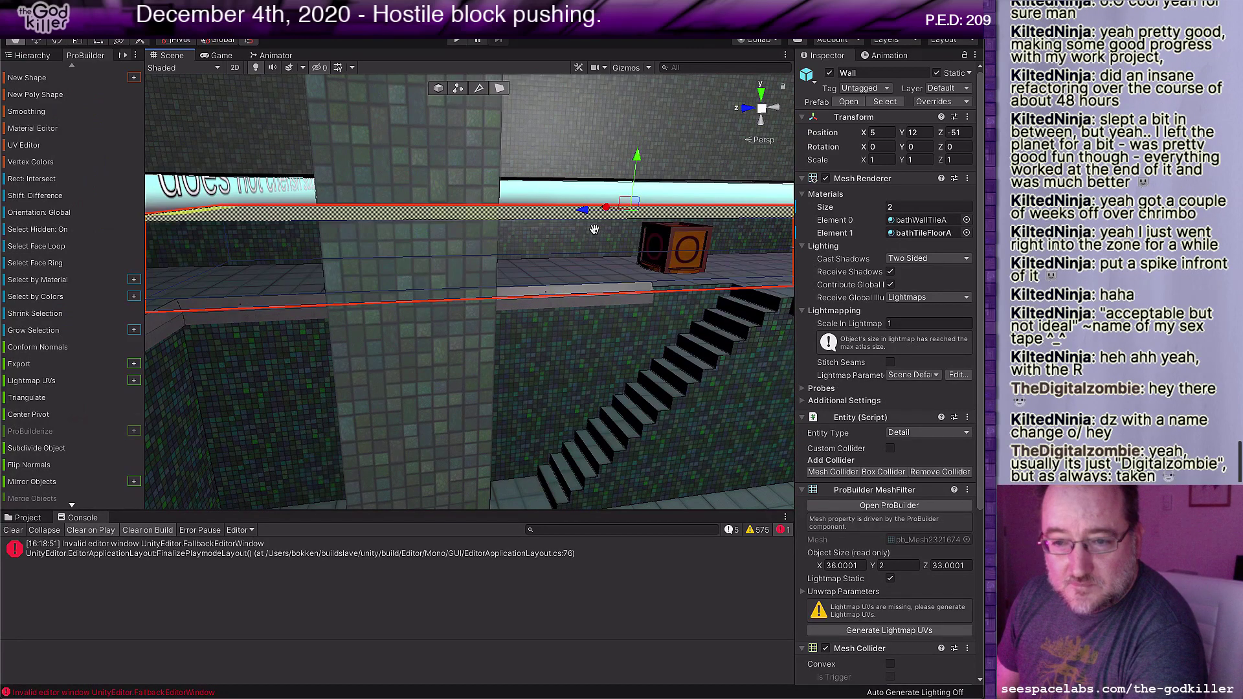
pyautogui.moveTo(594, 229); pyautogui.dragTo(360, 312, button='middle')
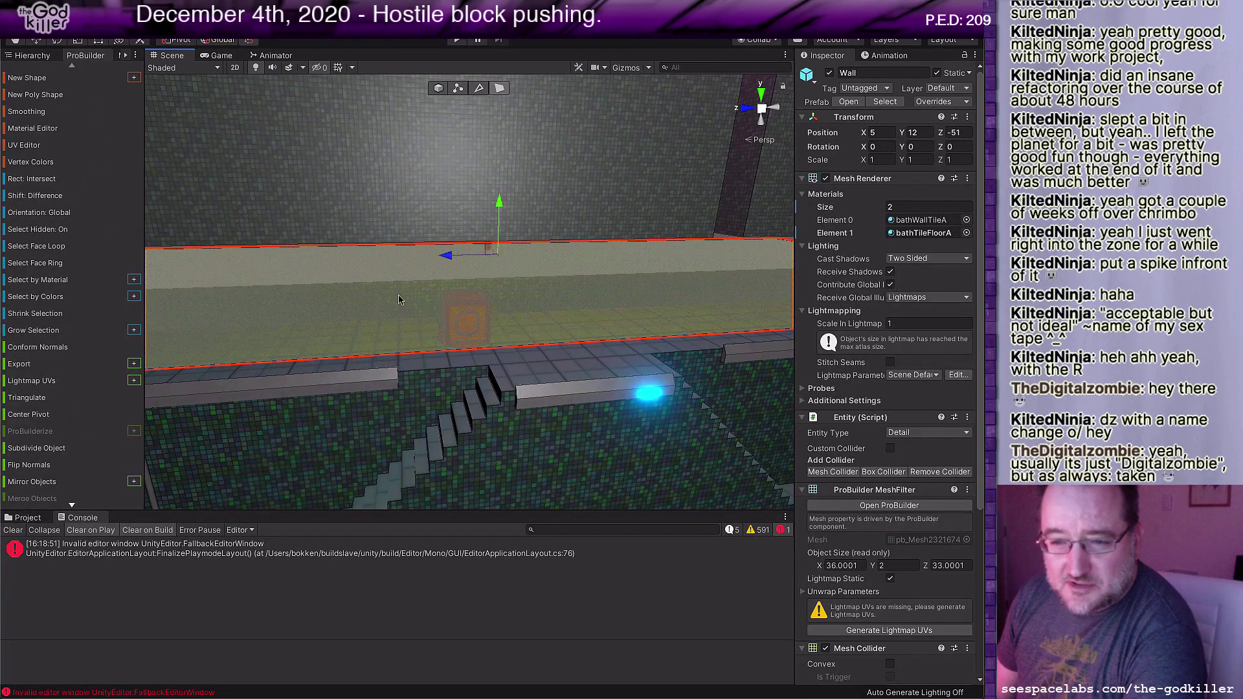
pyautogui.scroll(2, 399, 299)
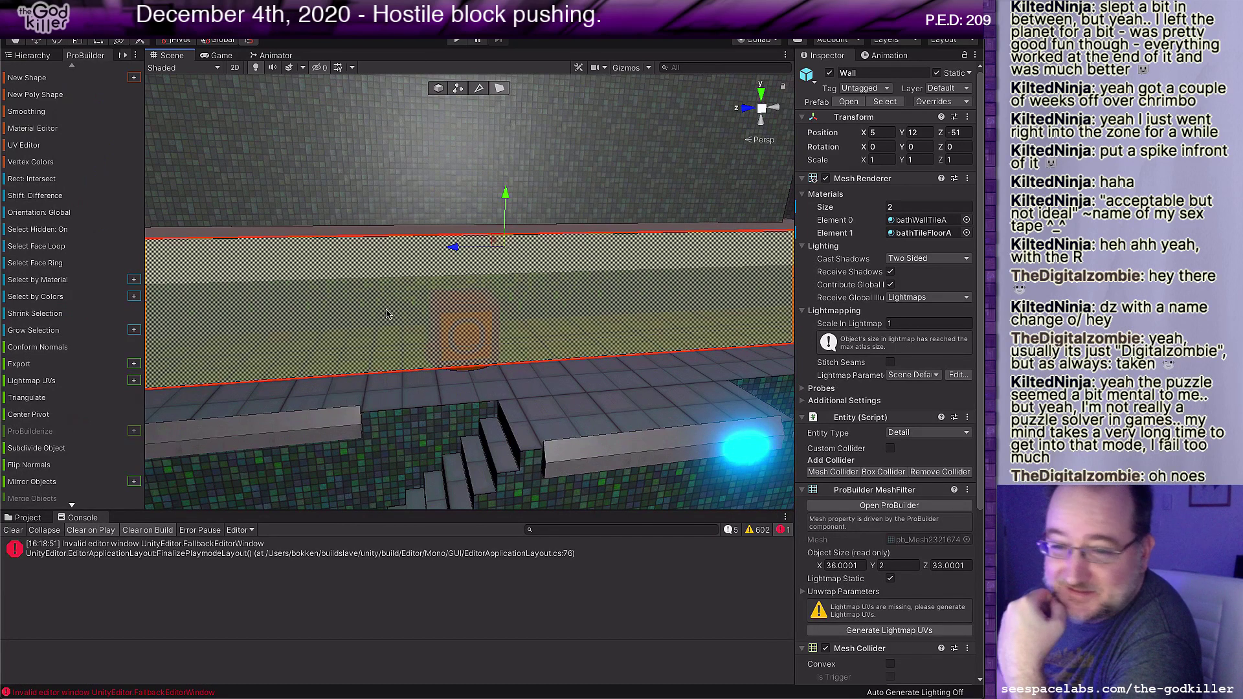
# Step: Examine the floor block's top surface, its far end and the passage opening between the tall walls
pyautogui.moveTo(562, 175); pyautogui.dragTo(0, 295, button='middle')
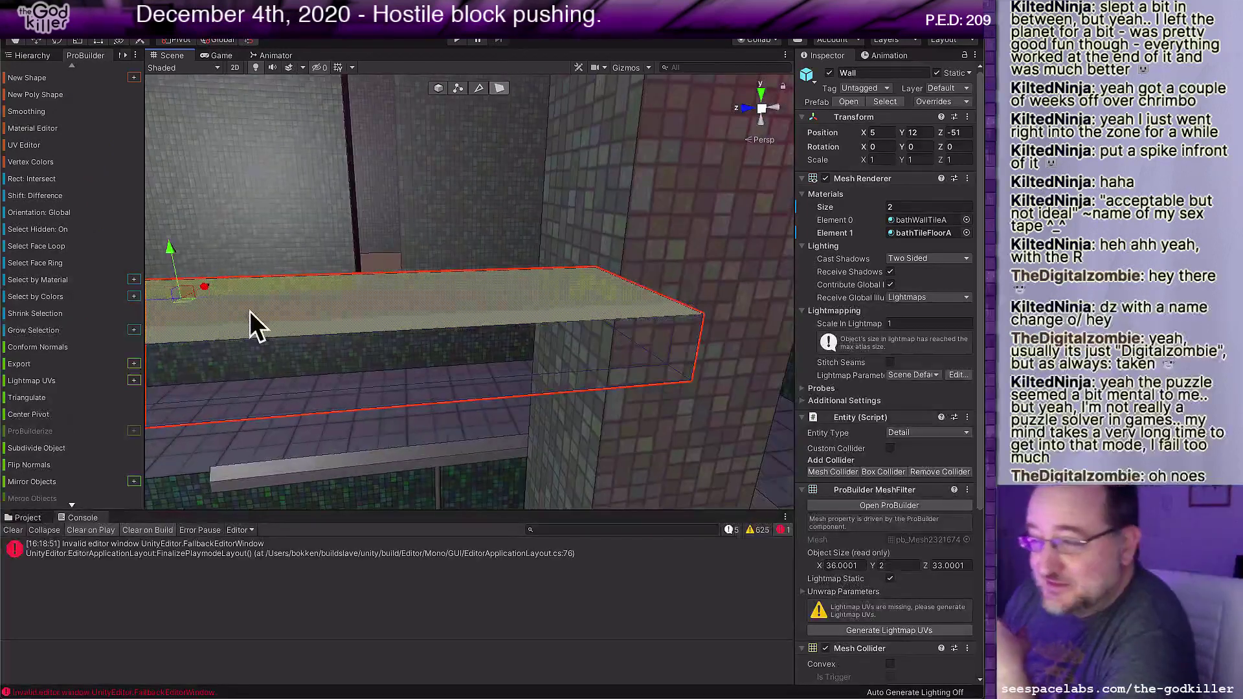
pyautogui.scroll(3, 251, 318)
pyautogui.scroll(2, 322, 328)
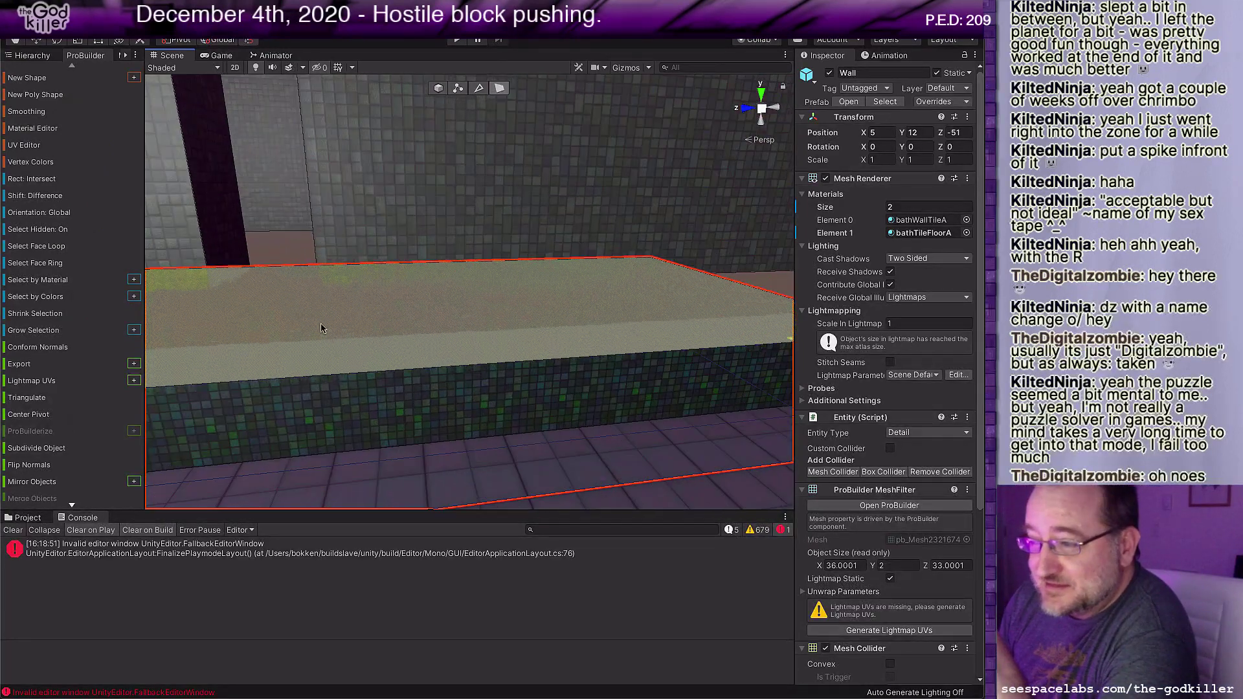
pyautogui.moveTo(292, 344); pyautogui.dragTo(454, 220, button='middle')
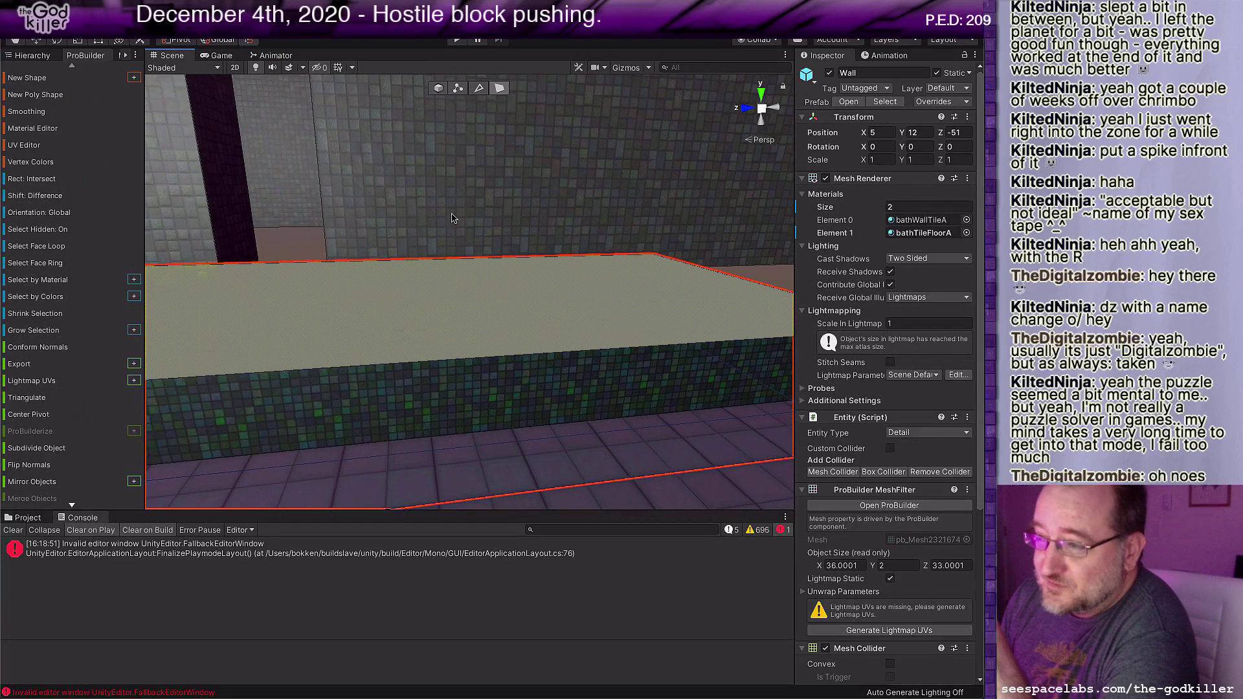
pyautogui.moveTo(454, 220); pyautogui.dragTo(459, 194, button='right')
pyautogui.moveTo(459, 194); pyautogui.dragTo(564, 120, button='middle')
pyautogui.moveTo(437, 263); pyautogui.dragTo(354, 288, button='right')
pyautogui.scroll(3, 354, 298)
pyautogui.moveTo(354, 304); pyautogui.dragTo(454, 264, button='middle')
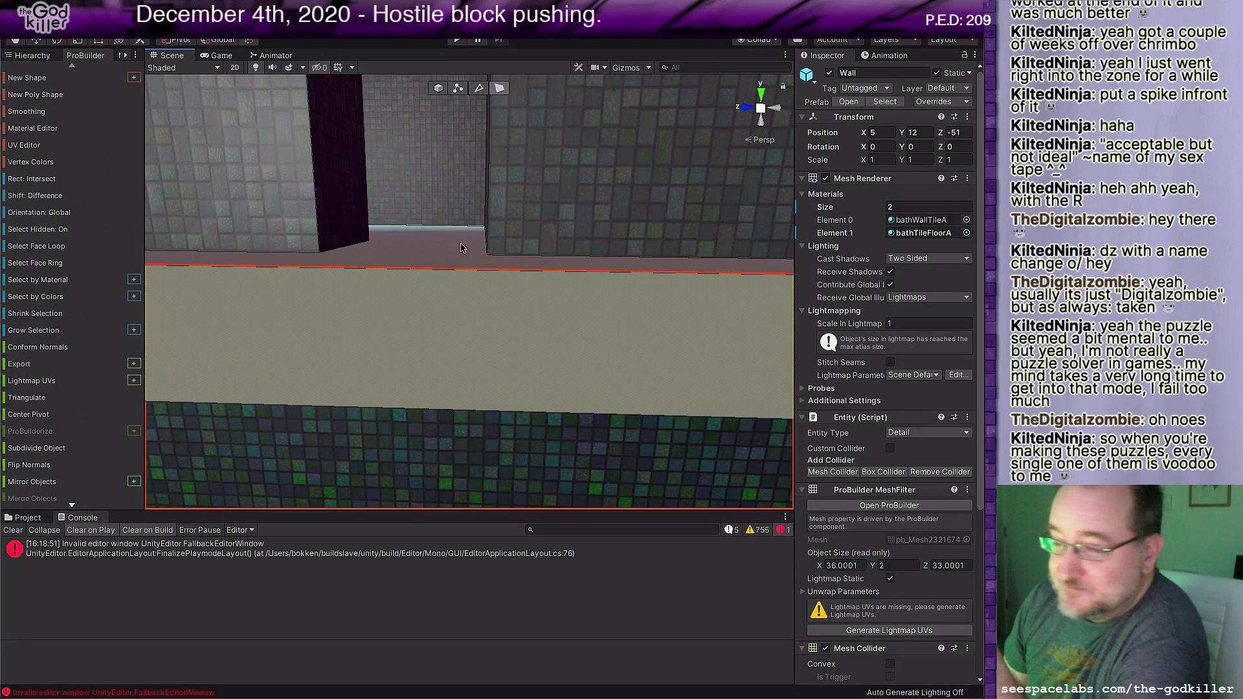
# Step: Deselect the floor block and inspect the passage floor and the gap beneath the tall wall
pyautogui.click(436, 267)
pyautogui.scroll(-3, 432, 278)
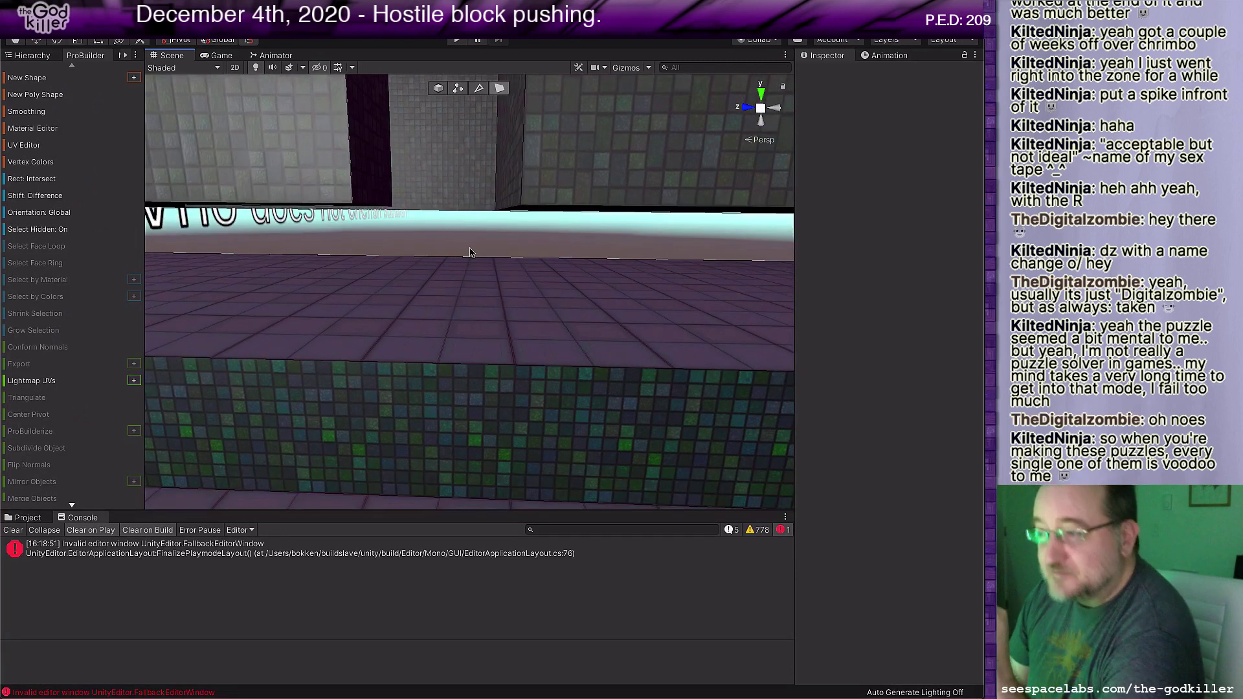
pyautogui.scroll(5, 533, 236)
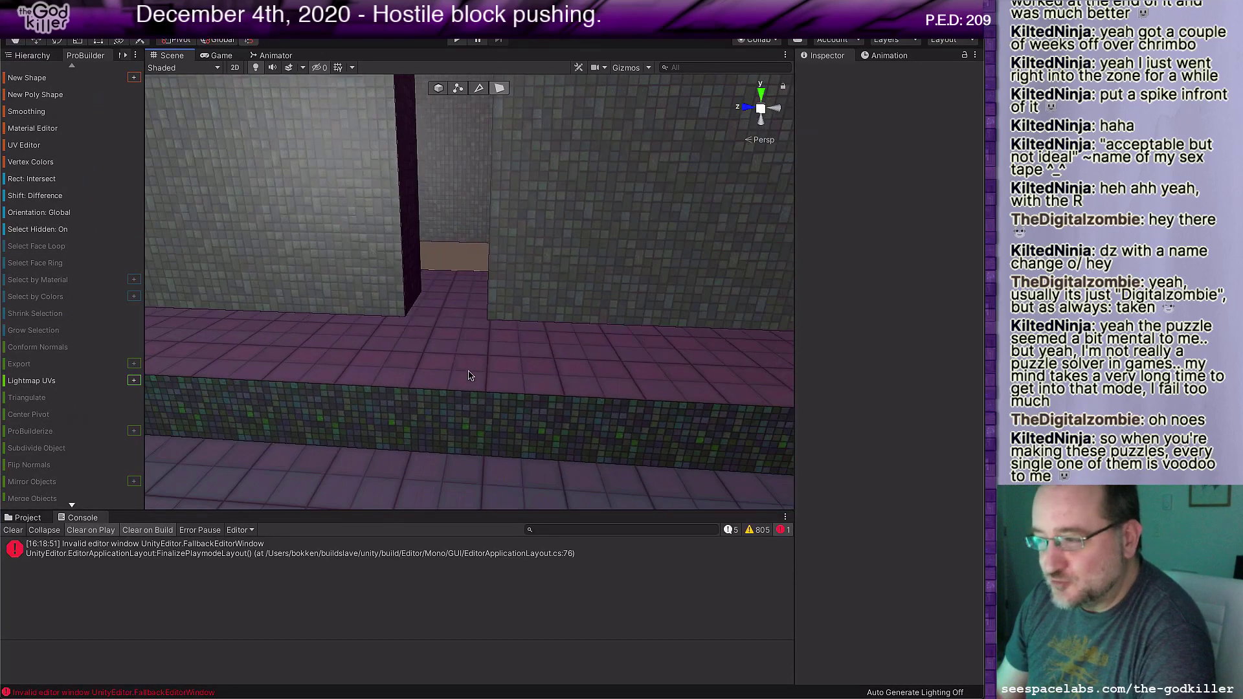
pyautogui.moveTo(511, 294); pyautogui.dragTo(519, 329, button='right')
pyautogui.moveTo(463, 261); pyautogui.dragTo(504, 356, button='middle')
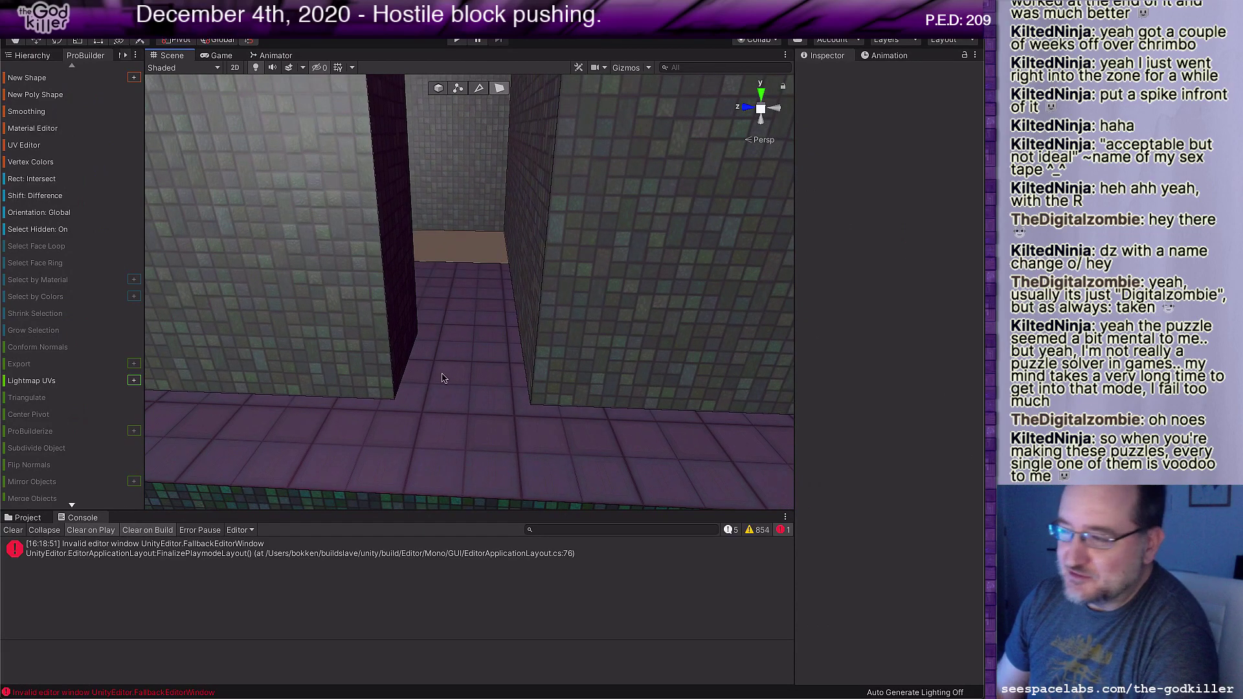
pyautogui.scroll(-2, 442, 382)
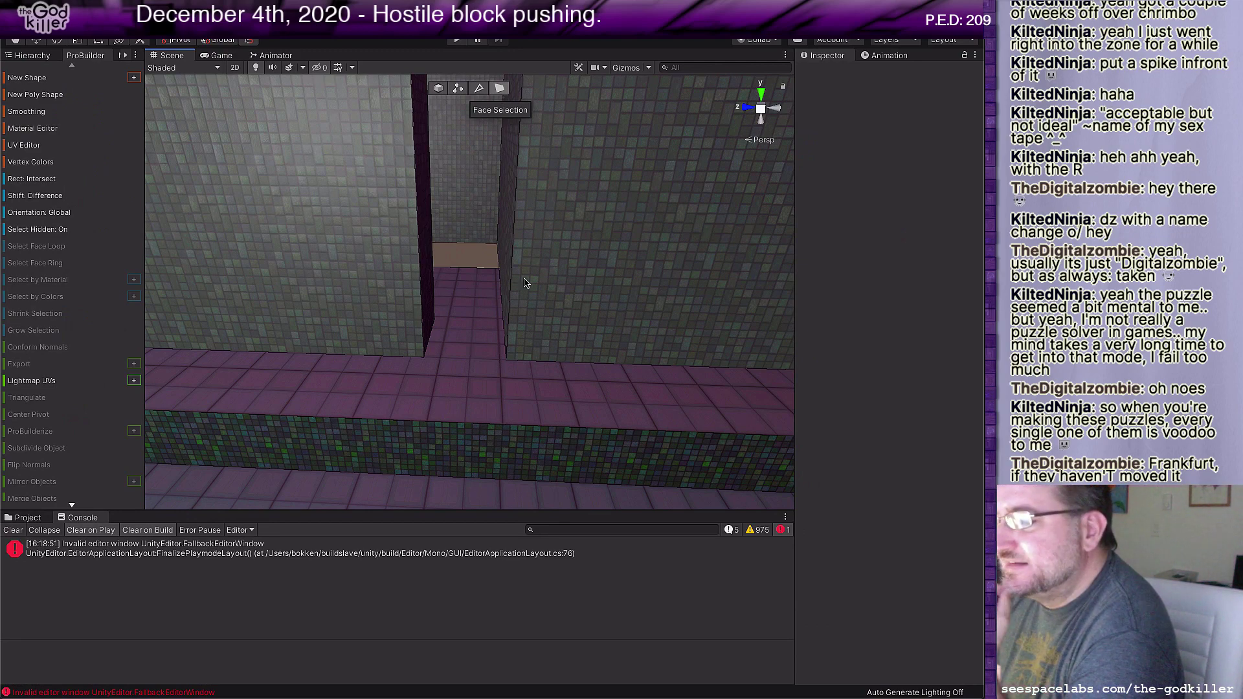
pyautogui.moveTo(525, 283); pyautogui.dragTo(371, 298, button='right')
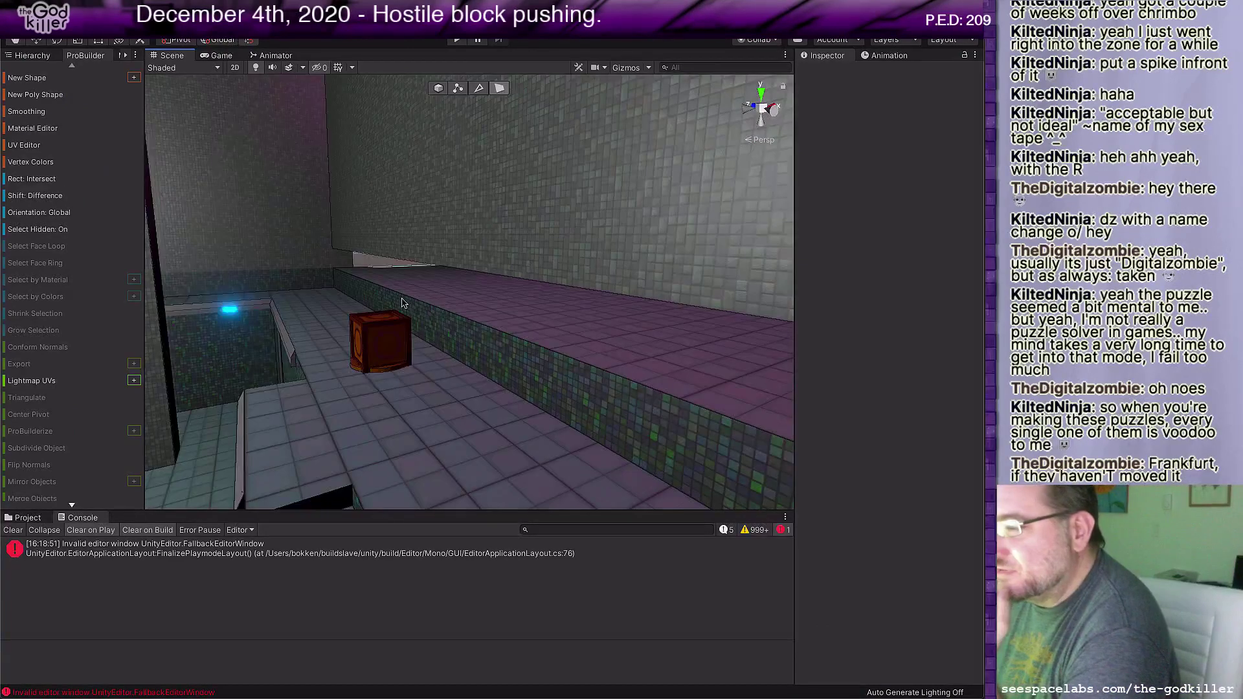
pyautogui.moveTo(402, 300); pyautogui.dragTo(191, 214, button='middle')
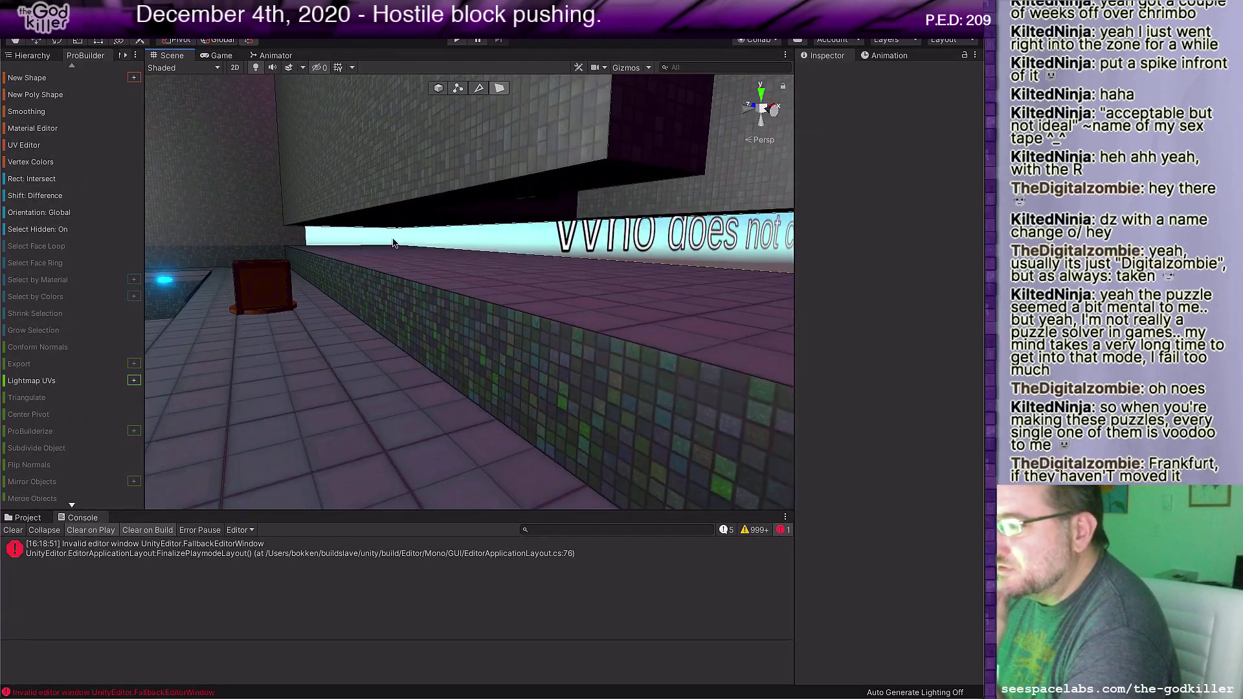
# Step: Select the underside faces of Wall (3) and inspect how the wall sits above the floor block from several sides
pyautogui.click(573, 181)
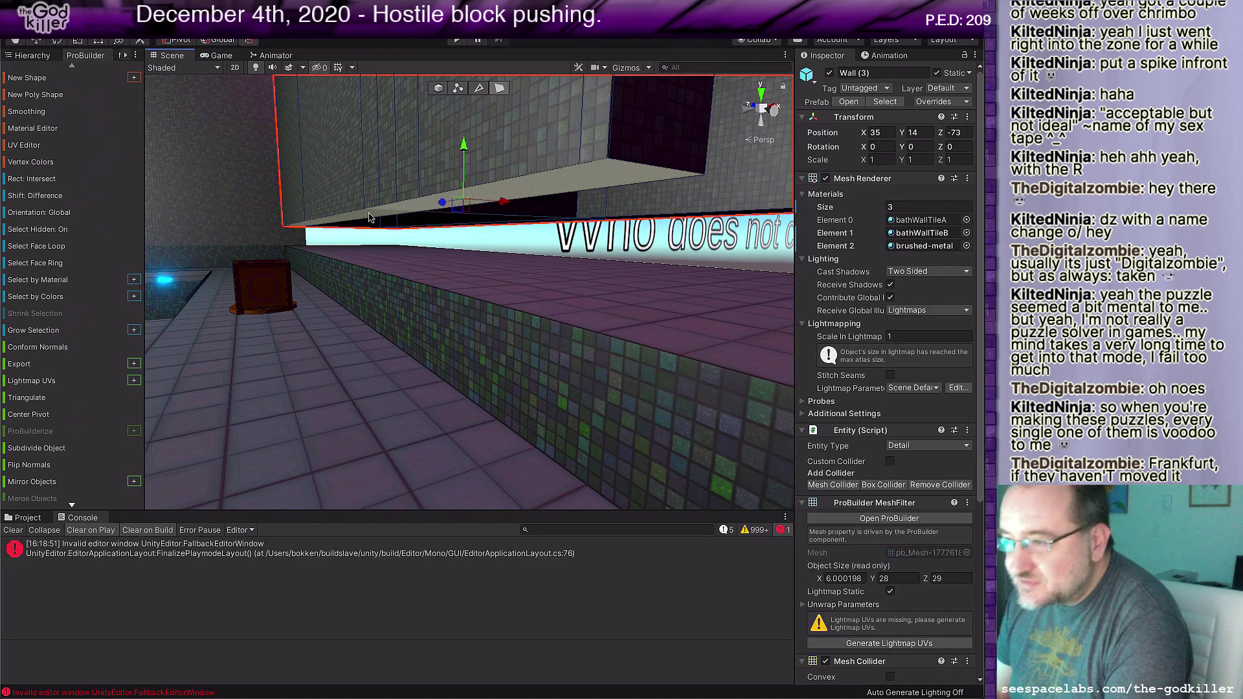
pyautogui.click(380, 228)
pyautogui.scroll(2, 383, 228)
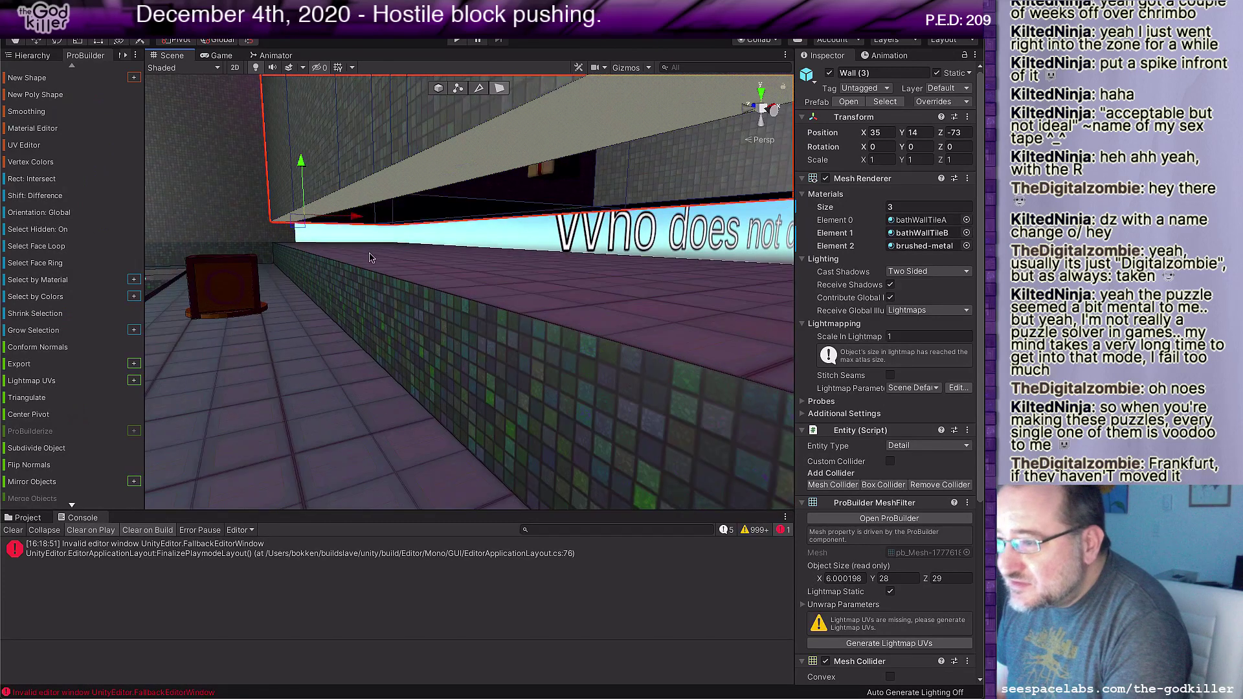
pyautogui.click(394, 216)
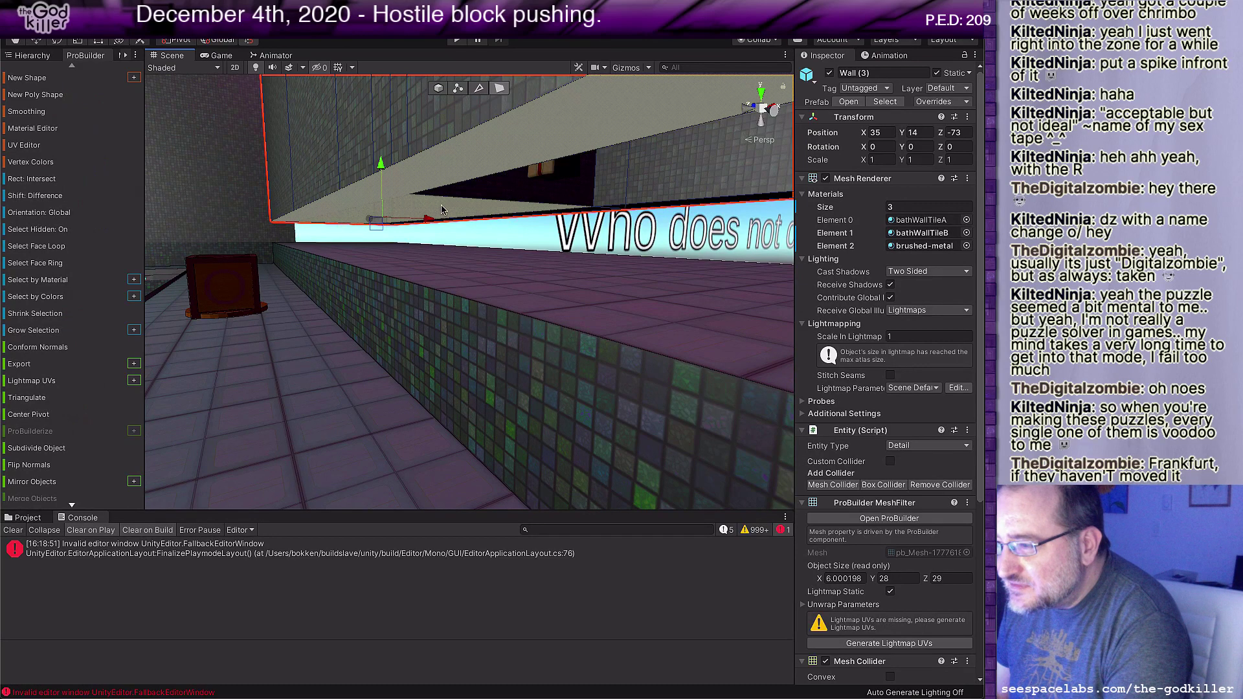
pyautogui.moveTo(623, 316); pyautogui.dragTo(718, 356, button='middle')
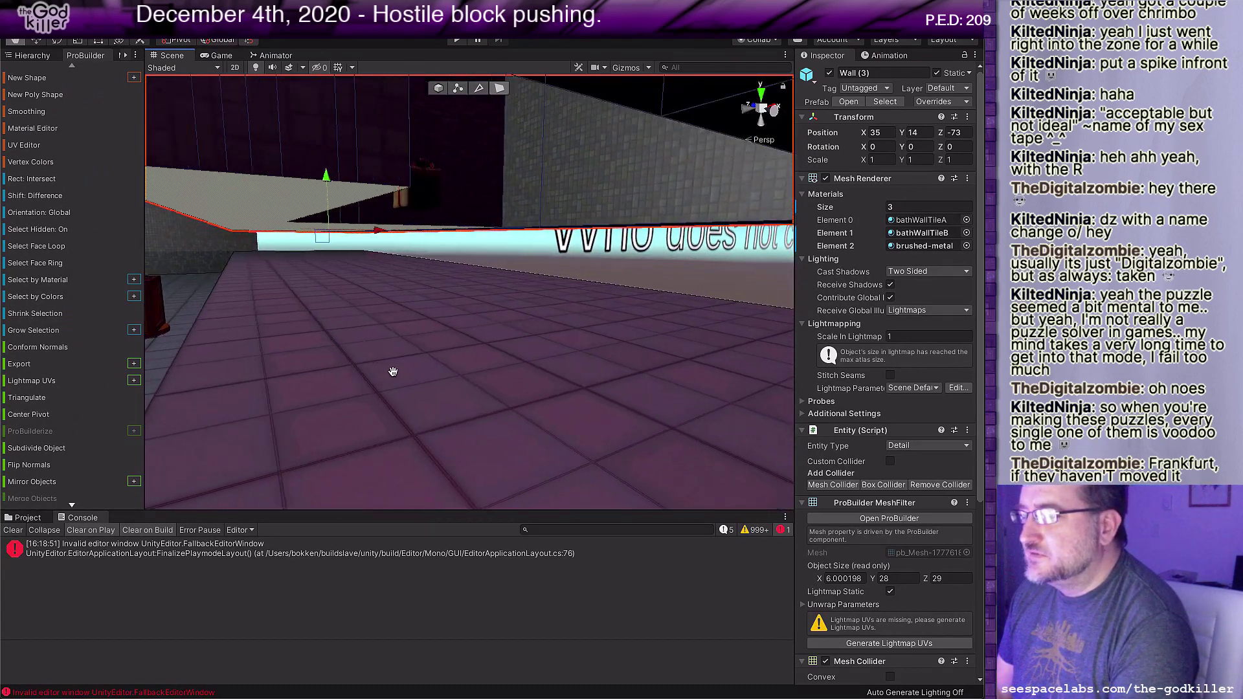
pyautogui.scroll(-2, 539, 397)
pyautogui.keyDown('alt'); pyautogui.moveTo(539, 396); pyautogui.dragTo(707, 426); pyautogui.keyUp('alt')
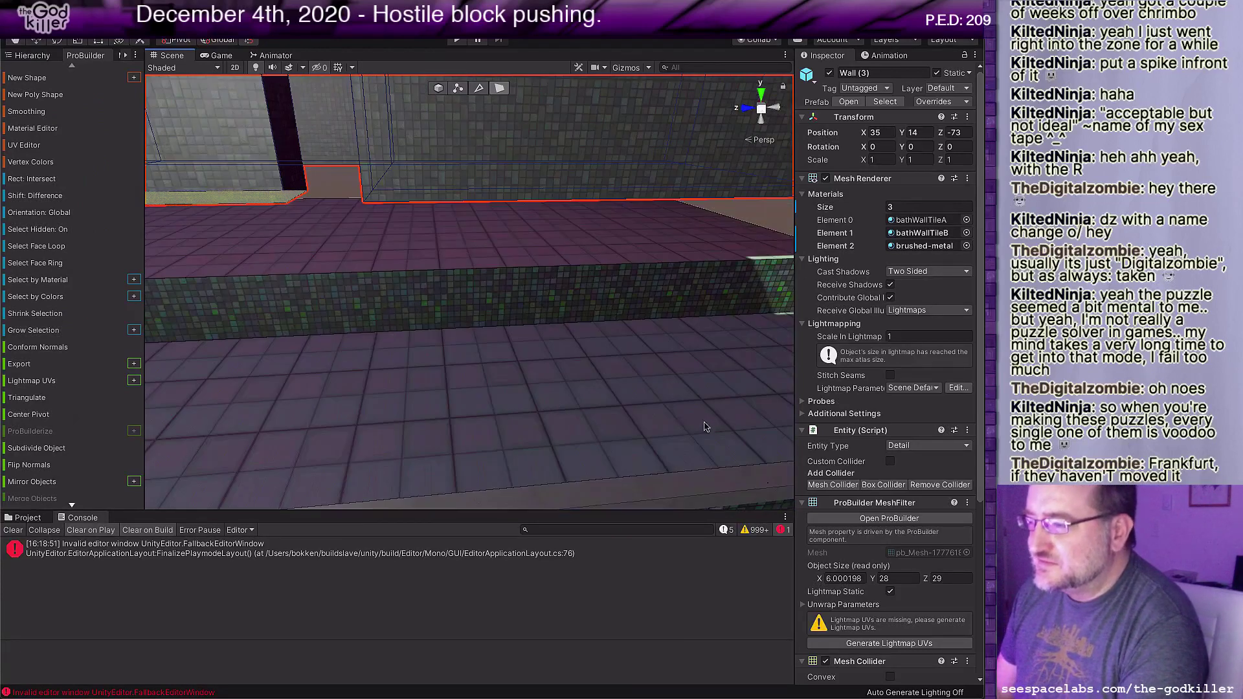
pyautogui.moveTo(519, 373); pyautogui.dragTo(569, 419, button='middle')
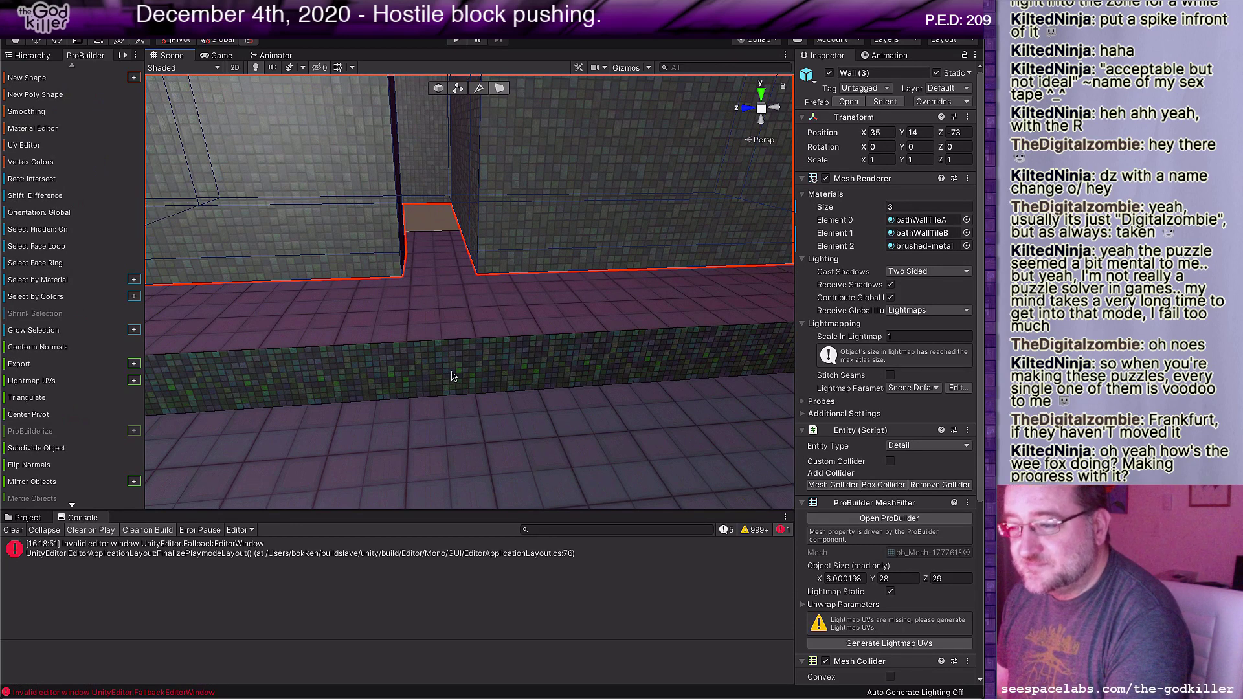
# Step: Try to select the tan surface at the end of the passage between the tall walls
pyautogui.click(437, 214)
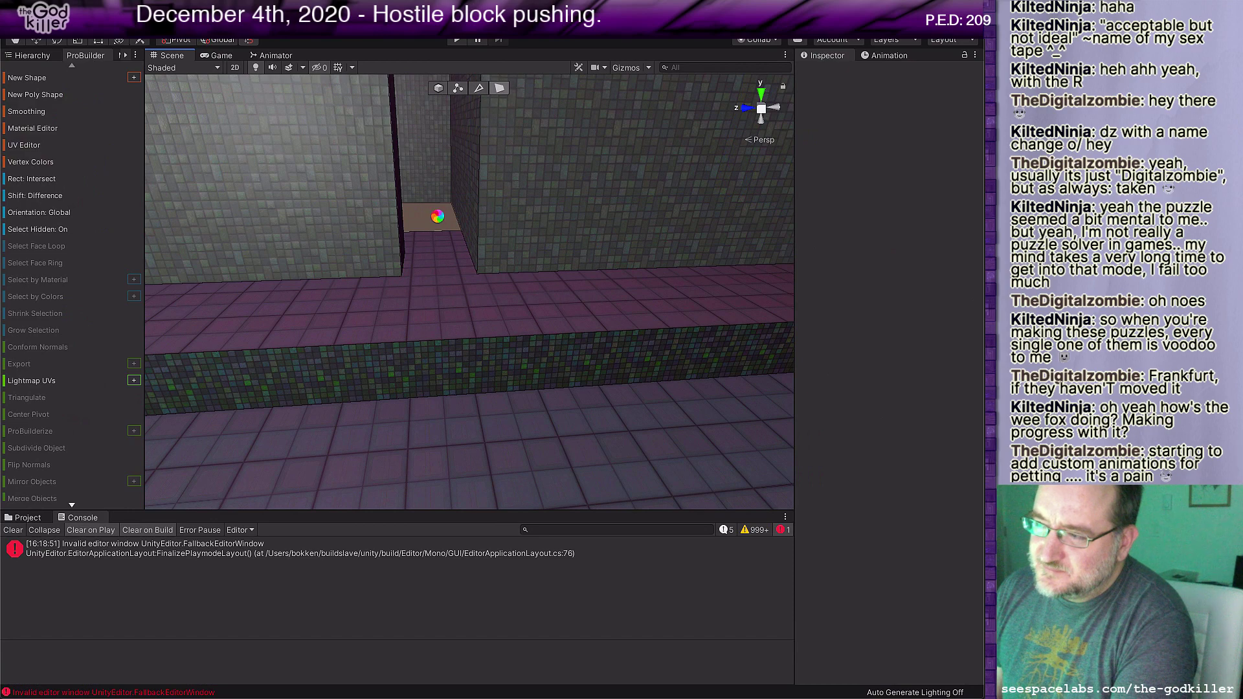
pyautogui.click(437, 220)
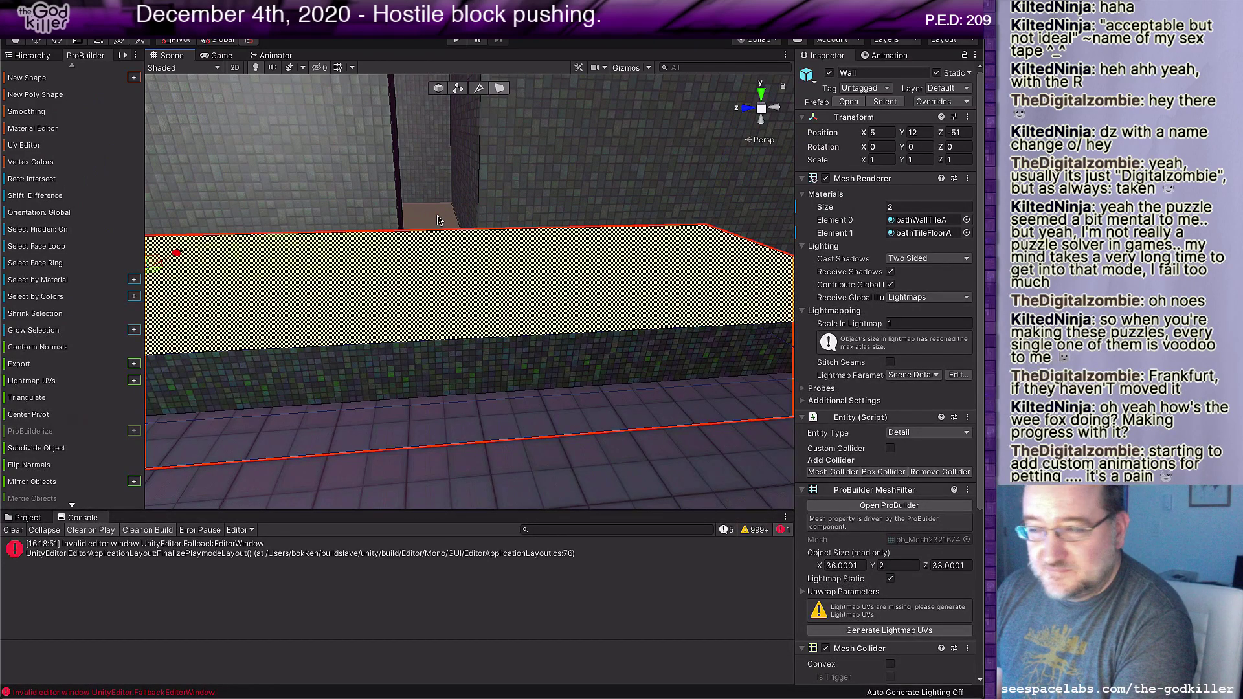
pyautogui.scroll(-1, 438, 220)
pyautogui.moveTo(437, 221)
pyautogui.mouseDown(button='middle')
pyautogui.moveTo(440, 126)
pyautogui.moveTo(467, 171)
pyautogui.moveTo(444, 225)
pyautogui.mouseUp(button='middle')
pyautogui.press('BackSpace')
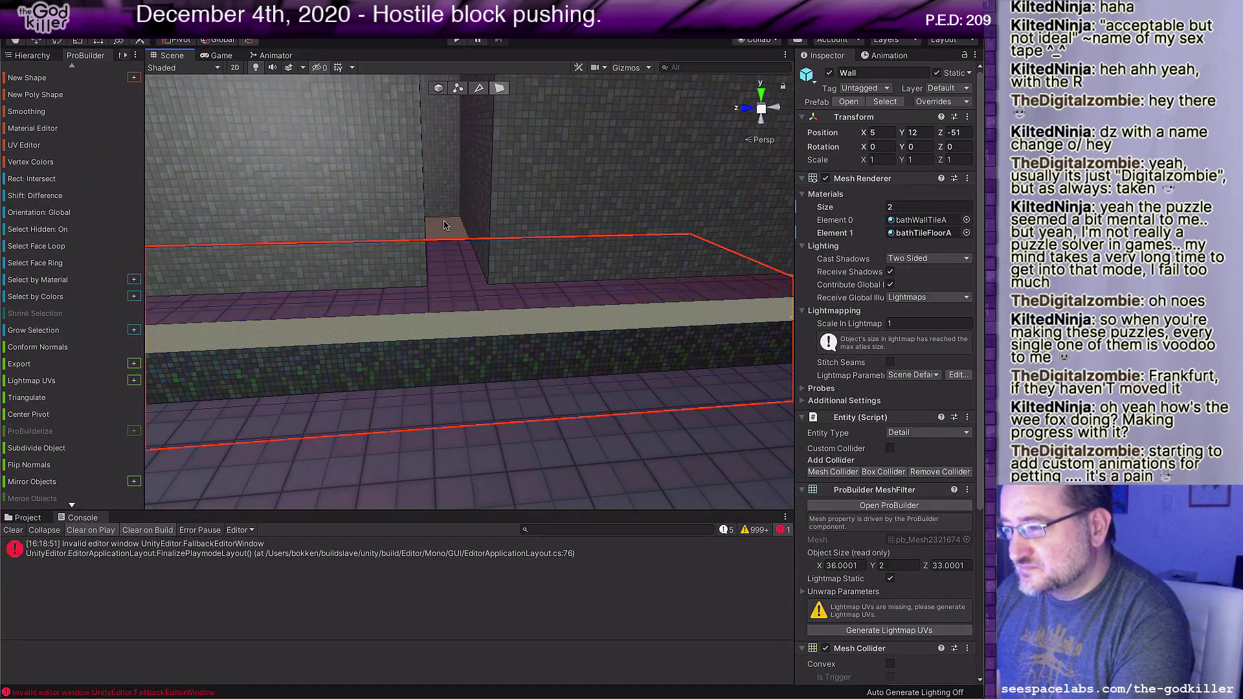
pyautogui.click(443, 224)
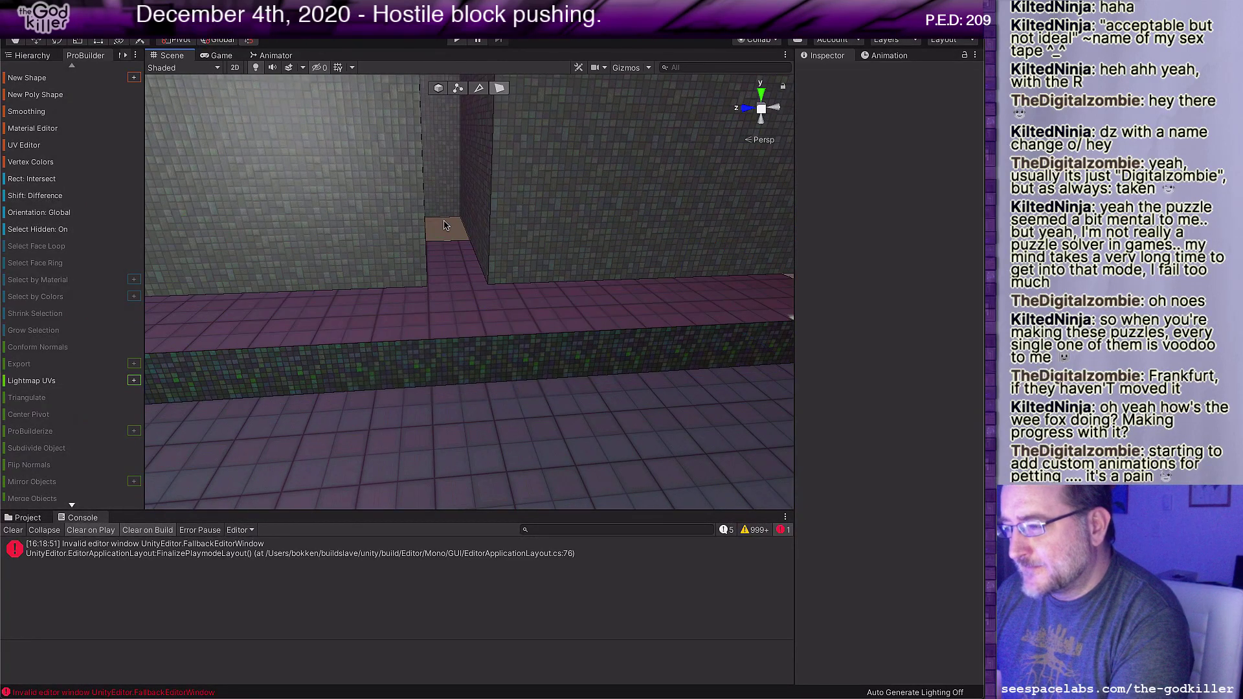
# Step: Undo the last deselection so the floor block is selected again, and look over the ledge and its crate
pyautogui.click(107, 6)
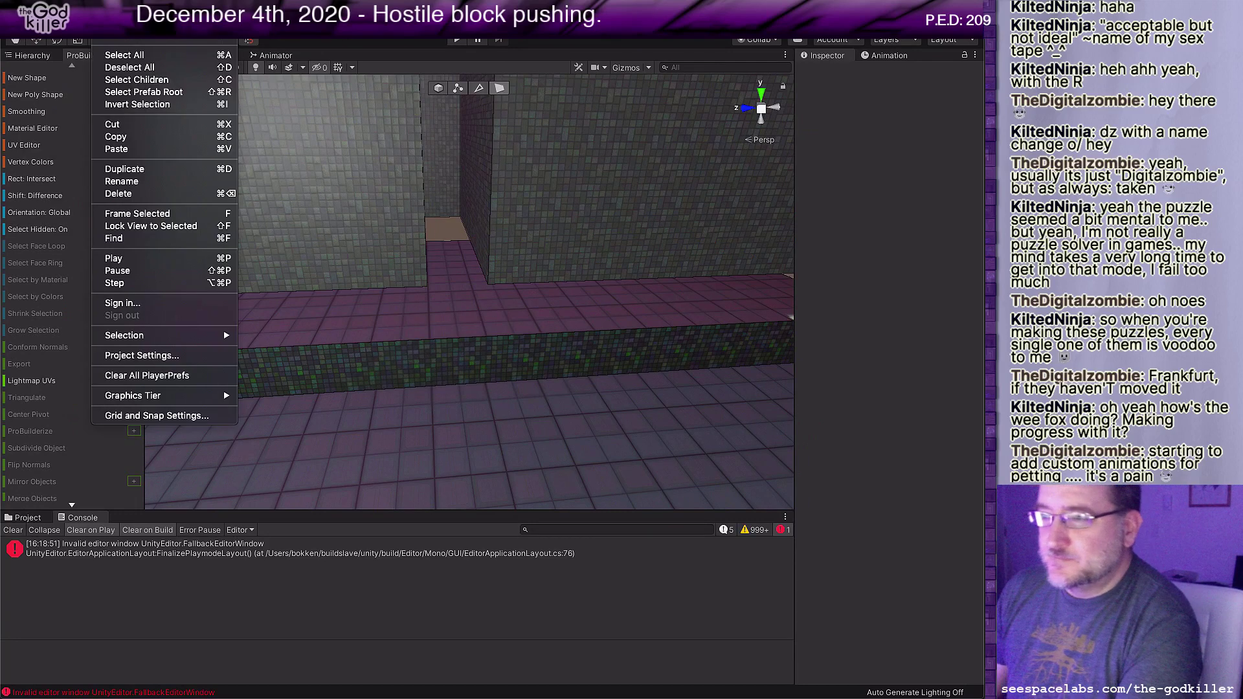
pyautogui.click(116, 23)
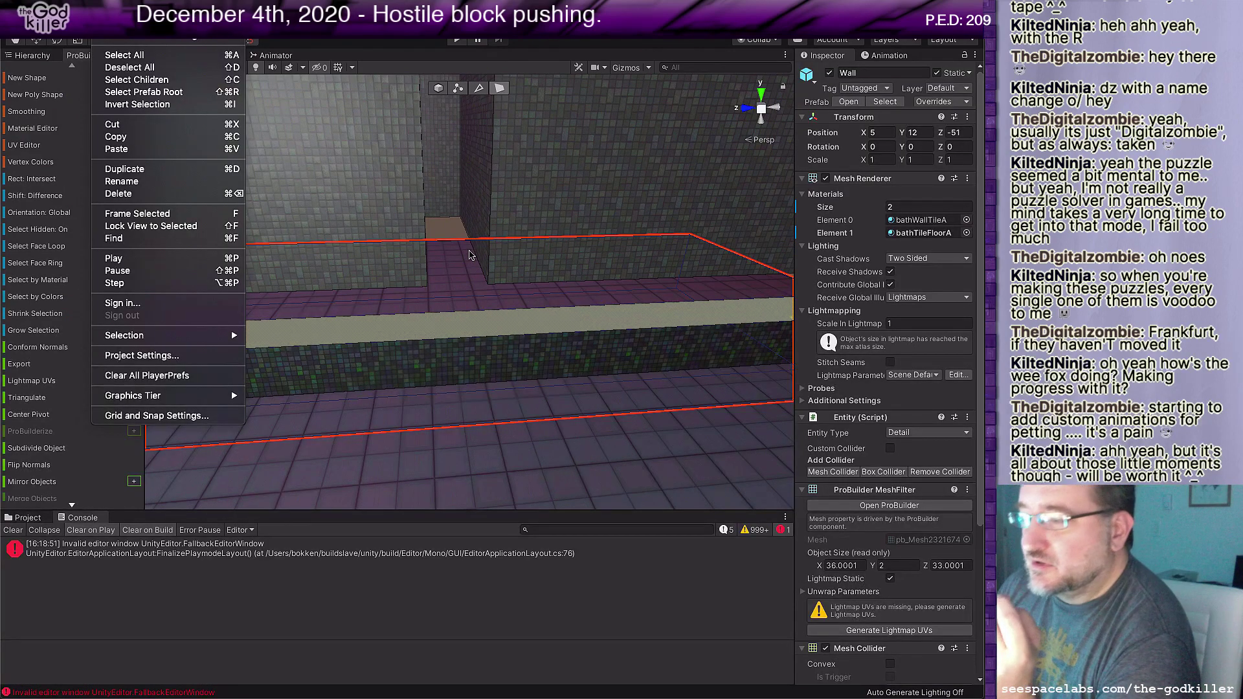
pyautogui.click(448, 233)
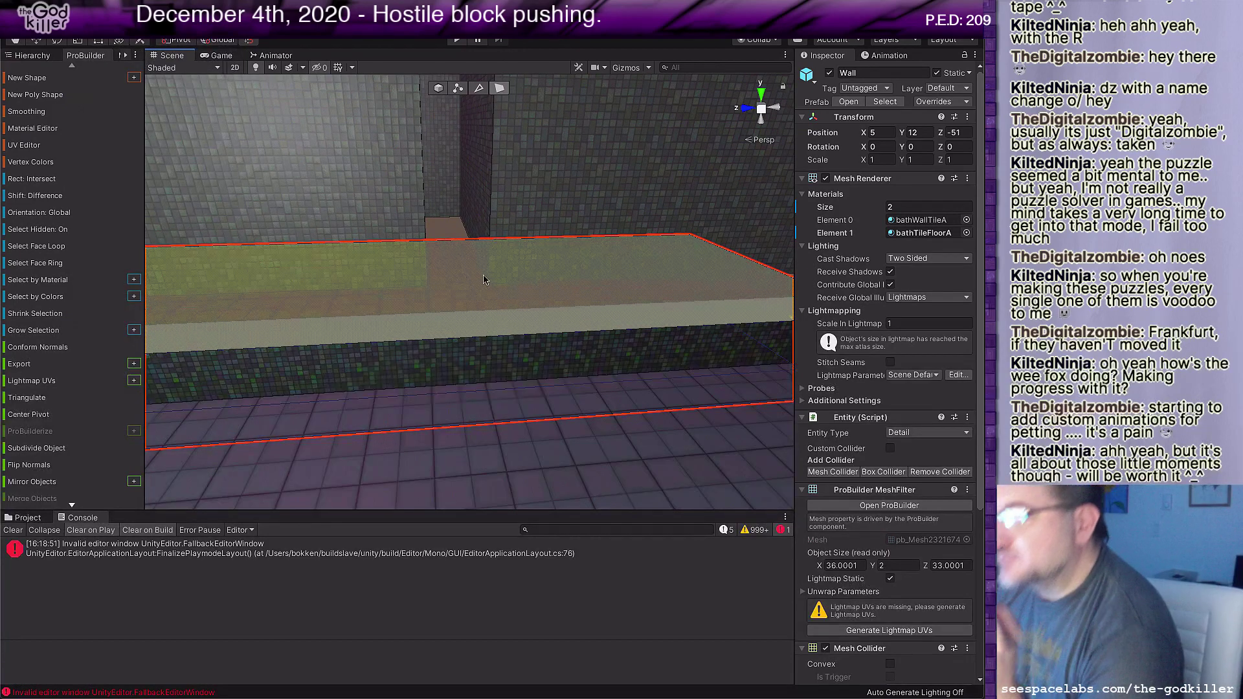
pyautogui.moveTo(562, 304); pyautogui.dragTo(440, 291, button='right')
pyautogui.moveTo(441, 292); pyautogui.dragTo(478, 203, button='middle')
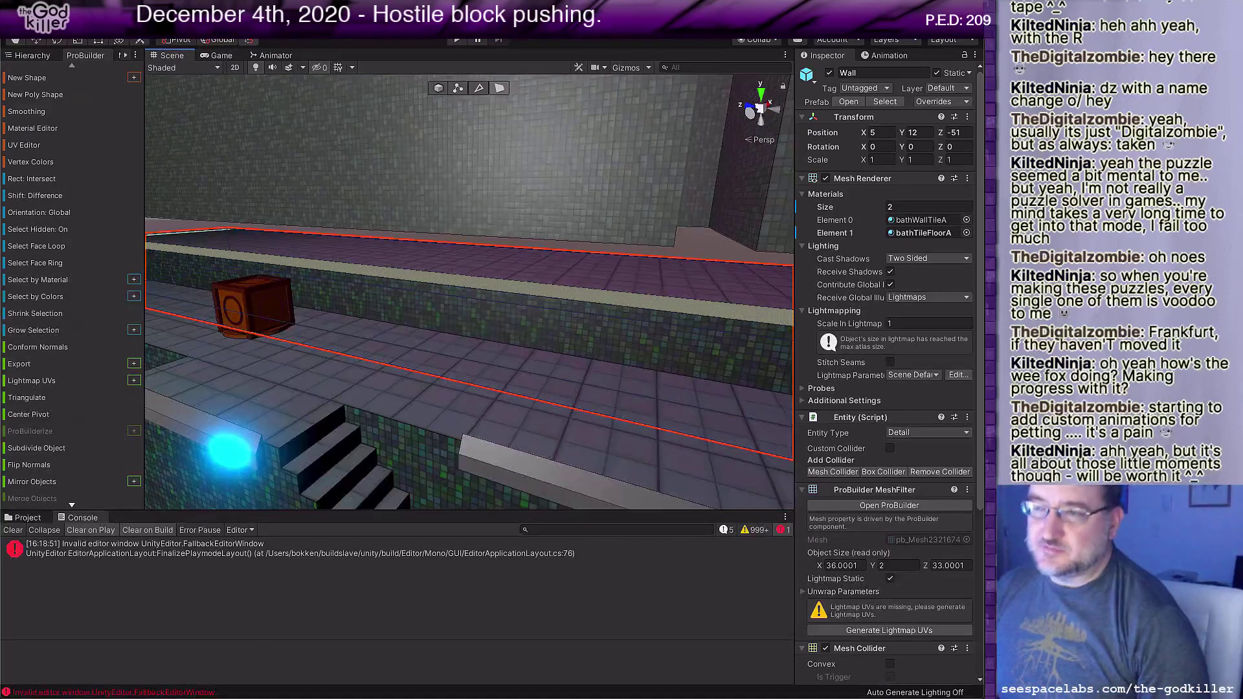
# Step: Reopen Quadrax.unity from the project/scenes folder, discarding the unsaved changes to the current scene
pyautogui.click(86, 39)
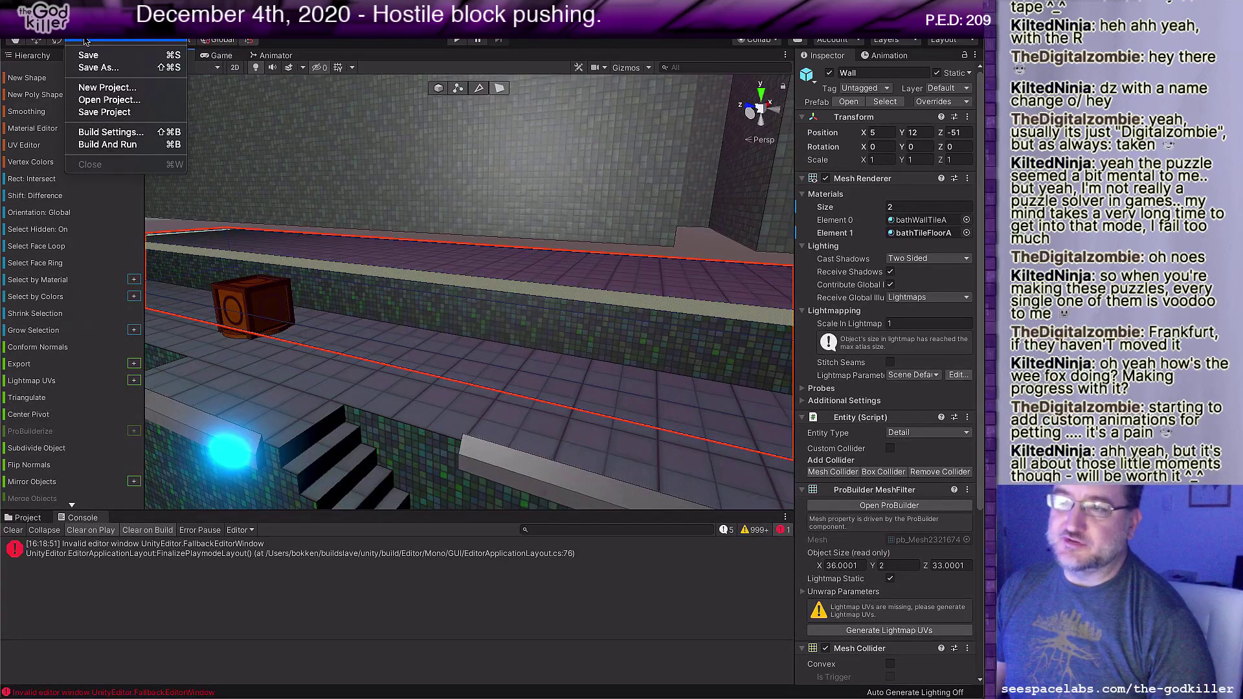
pyautogui.click(109, 100)
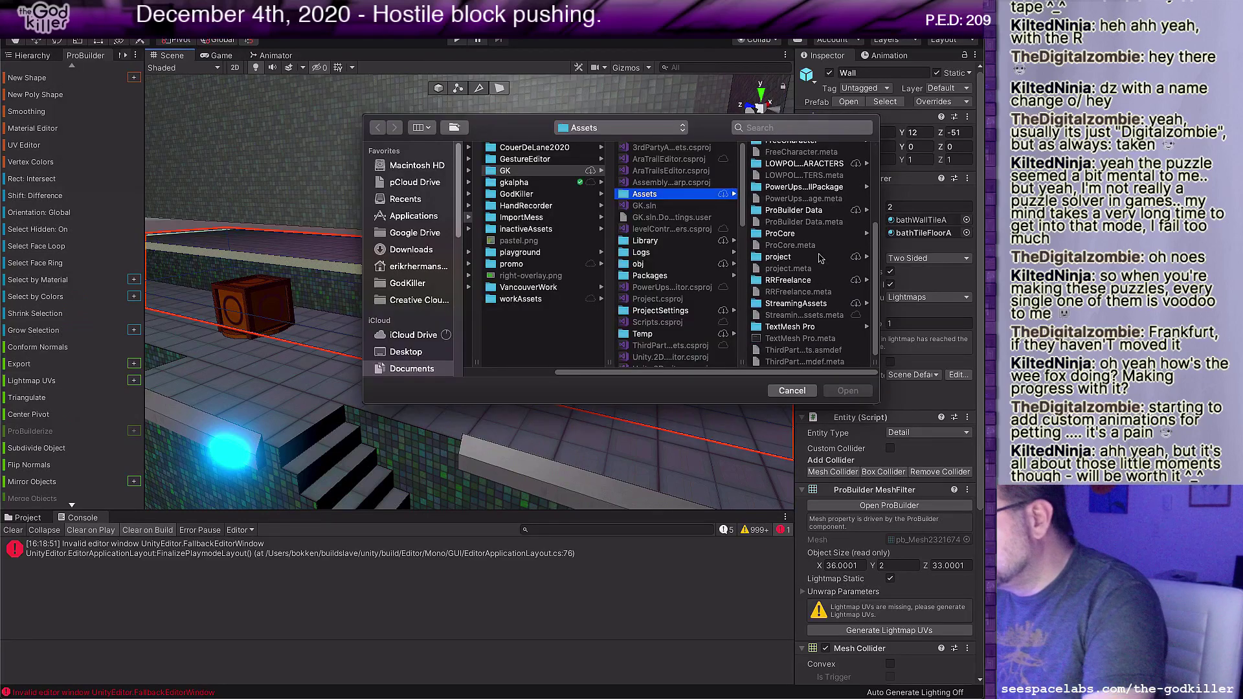
pyautogui.click(799, 258)
pyautogui.click(780, 288)
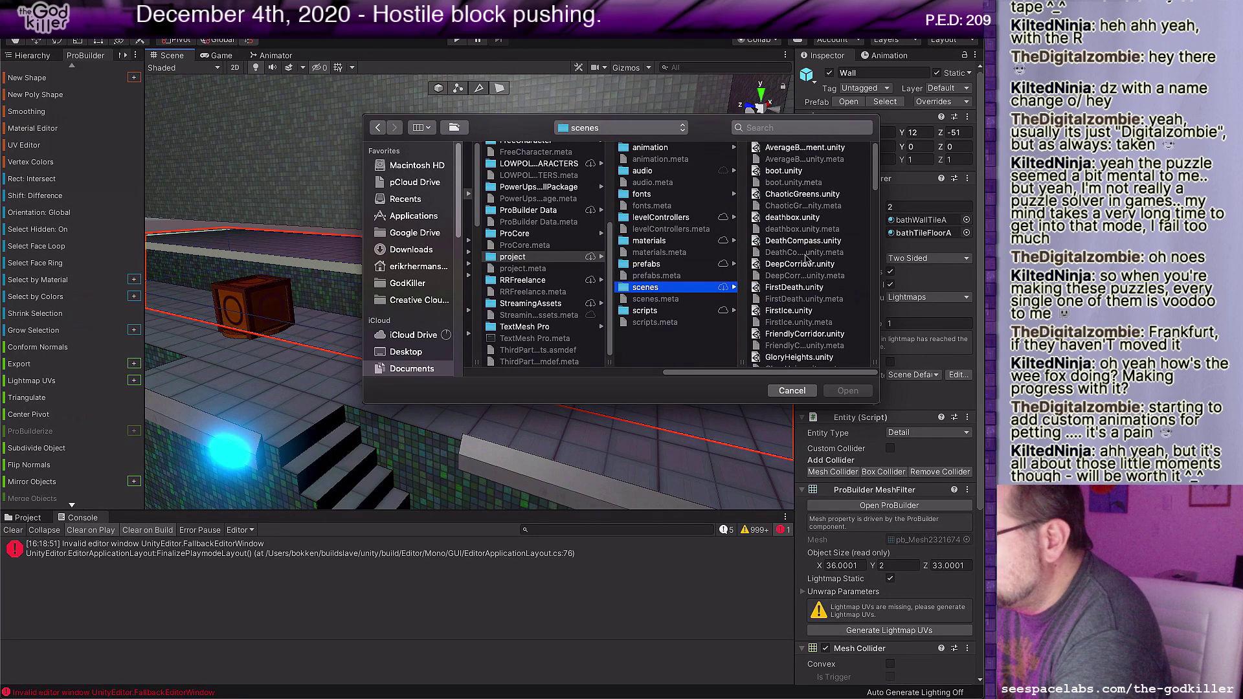
pyautogui.scroll(-5, 806, 259)
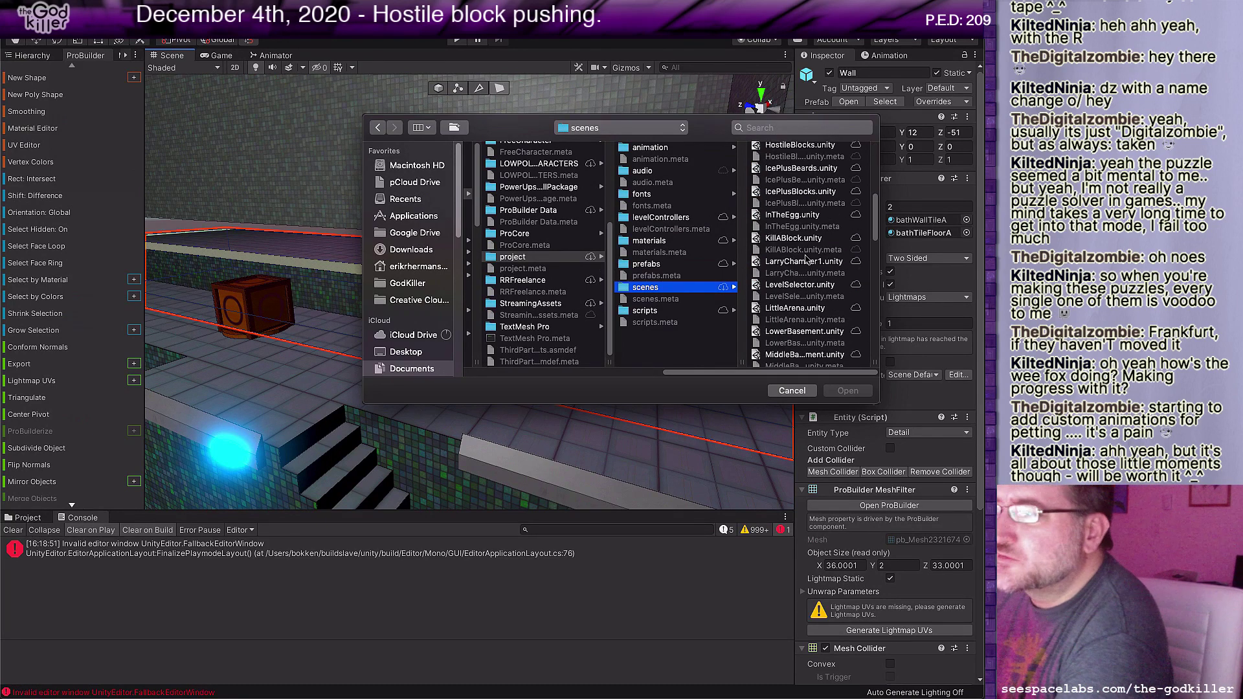
pyautogui.scroll(-8, 806, 259)
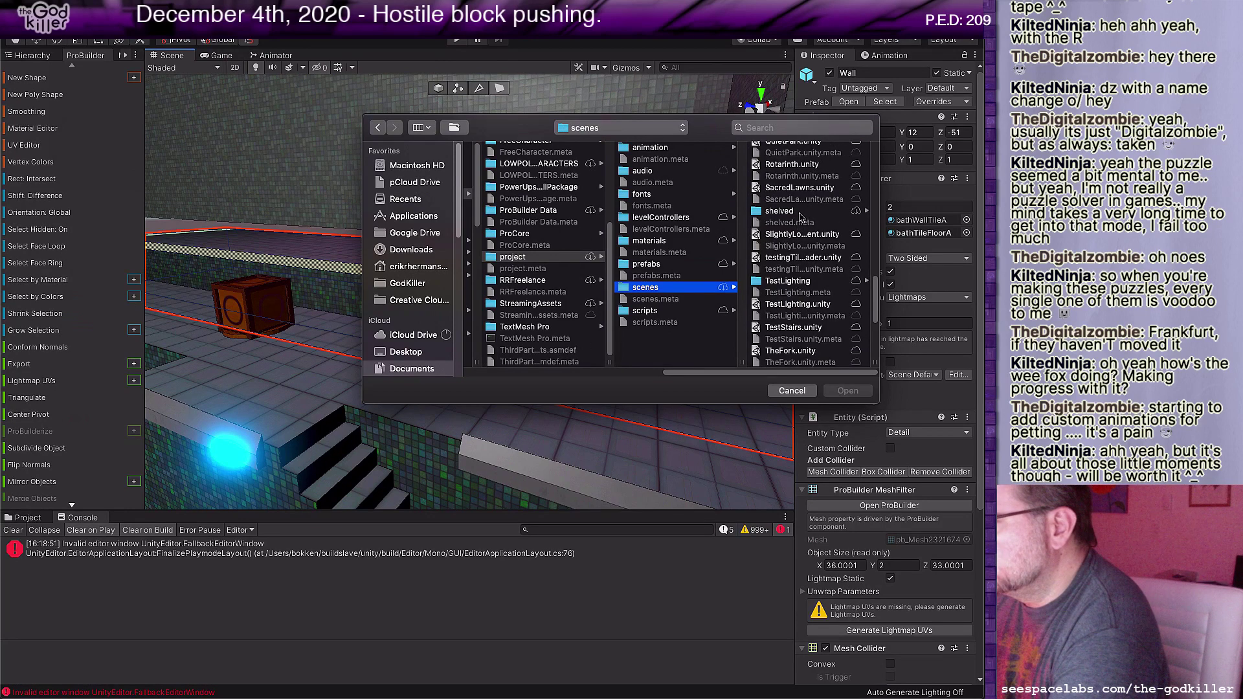
pyautogui.scroll(4, 801, 216)
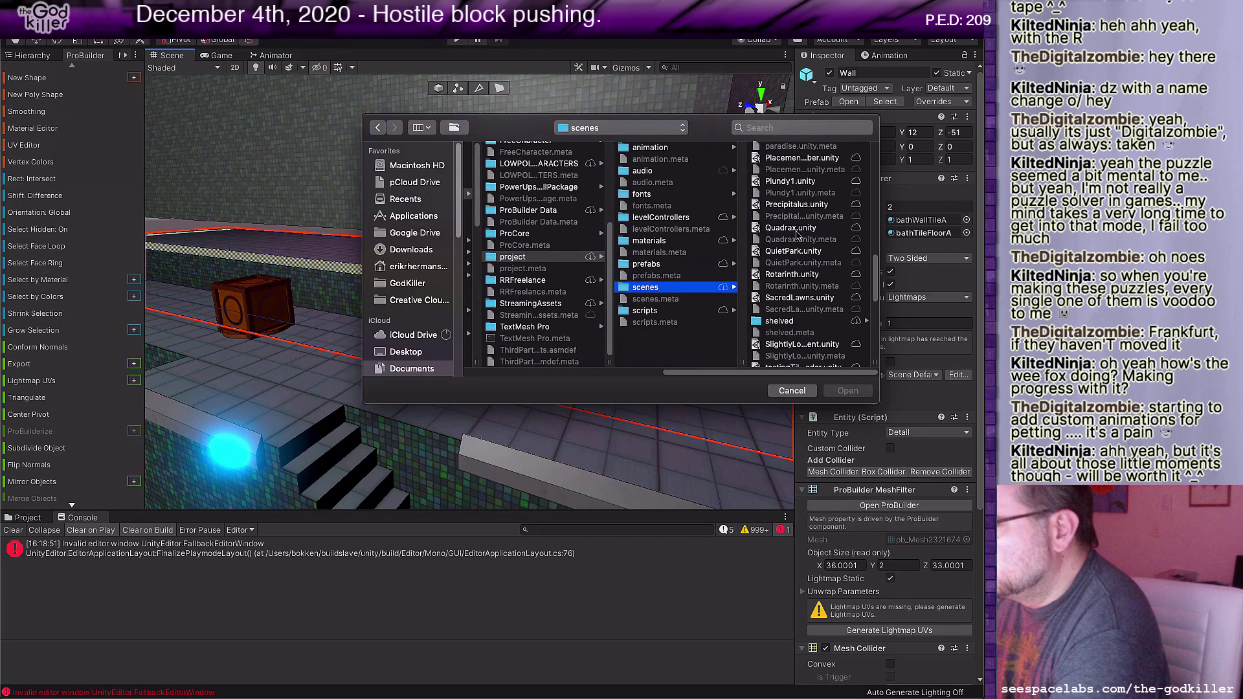
pyautogui.click(791, 228)
pyautogui.click(854, 392)
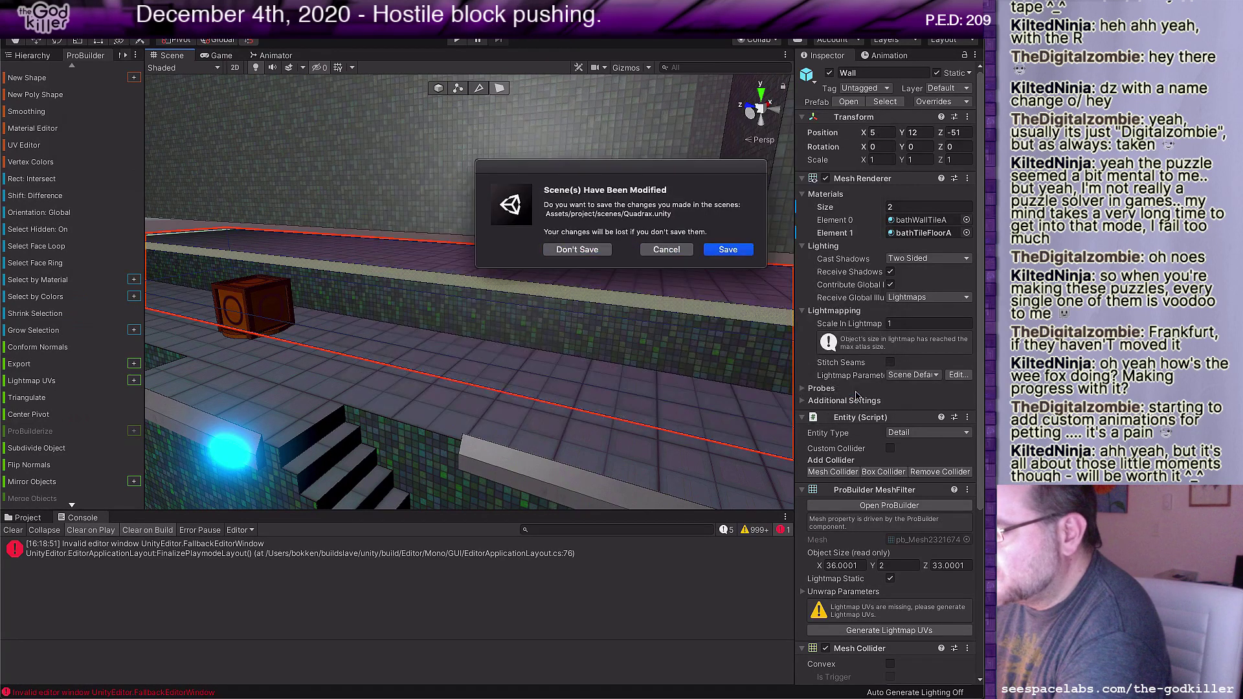
pyautogui.click(576, 251)
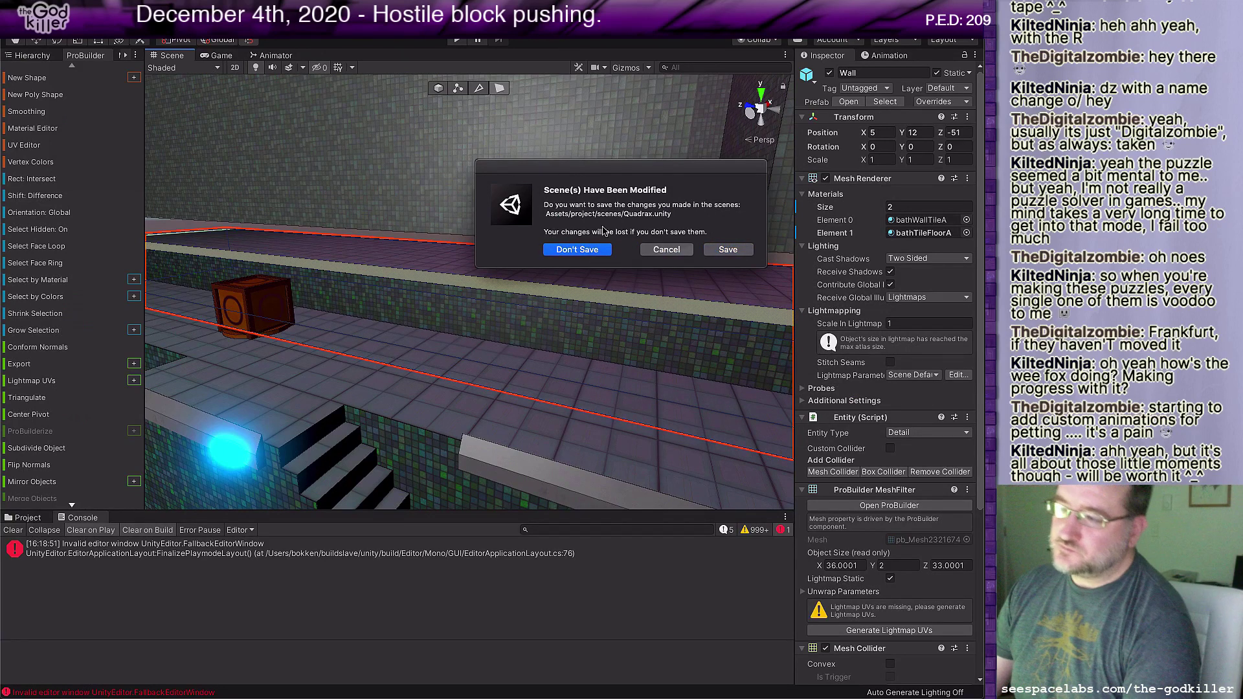
# Step: Place a Floor prefab from the prefabs/level folder on the pink floor of the passage between the tall walls
pyautogui.moveTo(638, 292); pyautogui.dragTo(507, 391, button='middle')
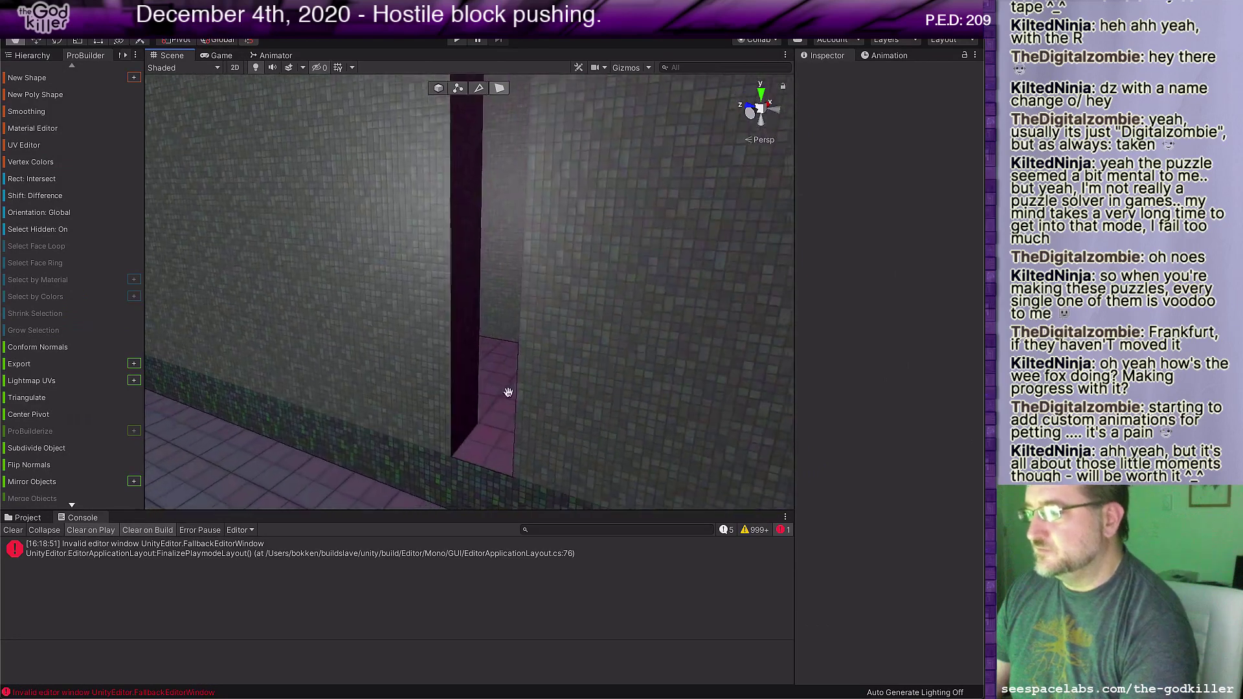
pyautogui.scroll(2, 517, 371)
pyautogui.scroll(3, 518, 343)
pyautogui.scroll(-2, 524, 341)
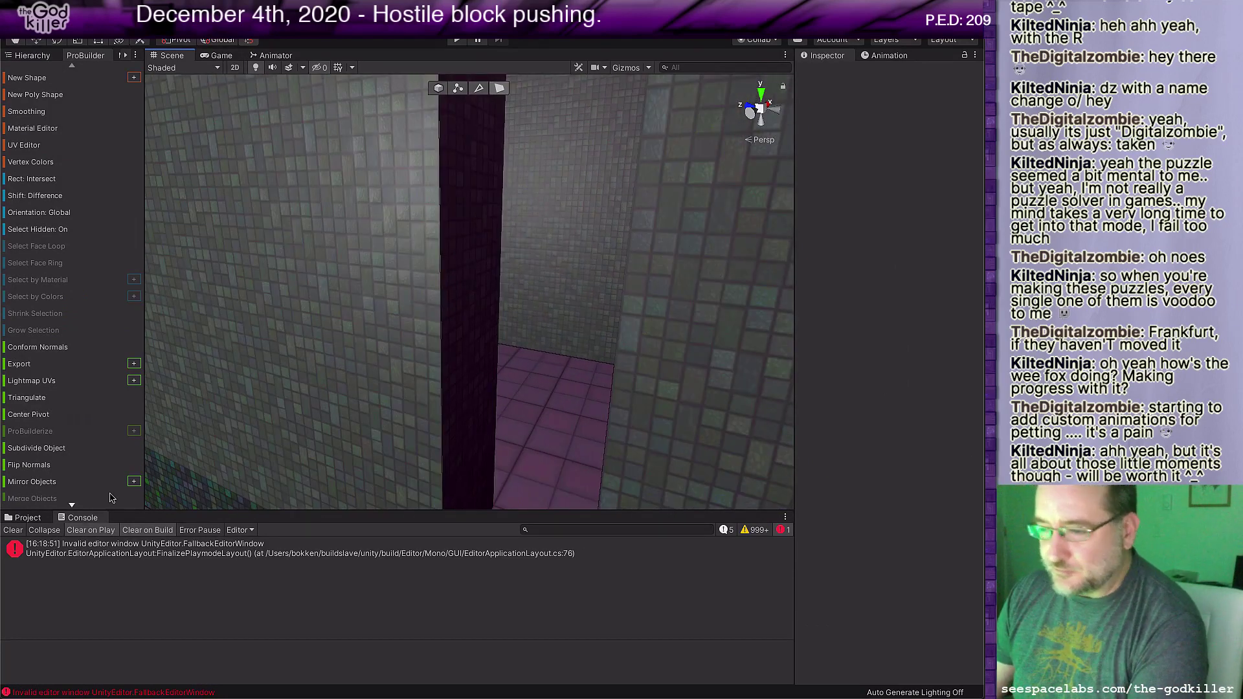
pyautogui.click(28, 518)
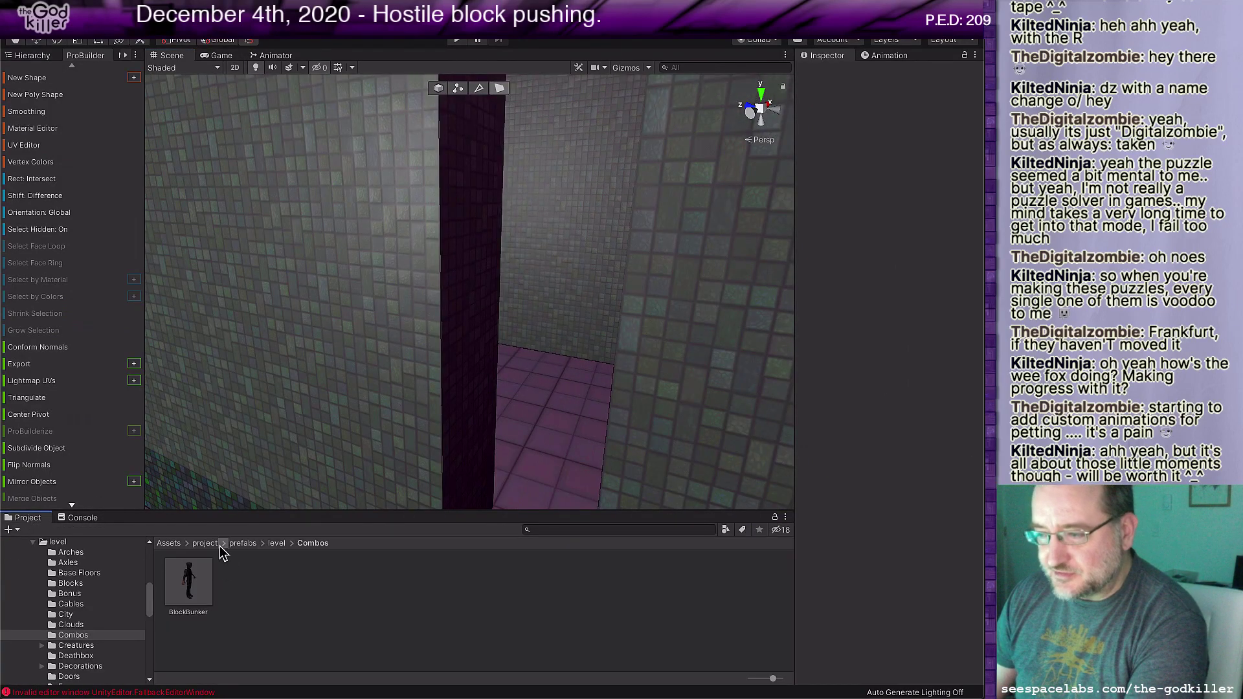
pyautogui.click(276, 543)
pyautogui.scroll(-2, 390, 593)
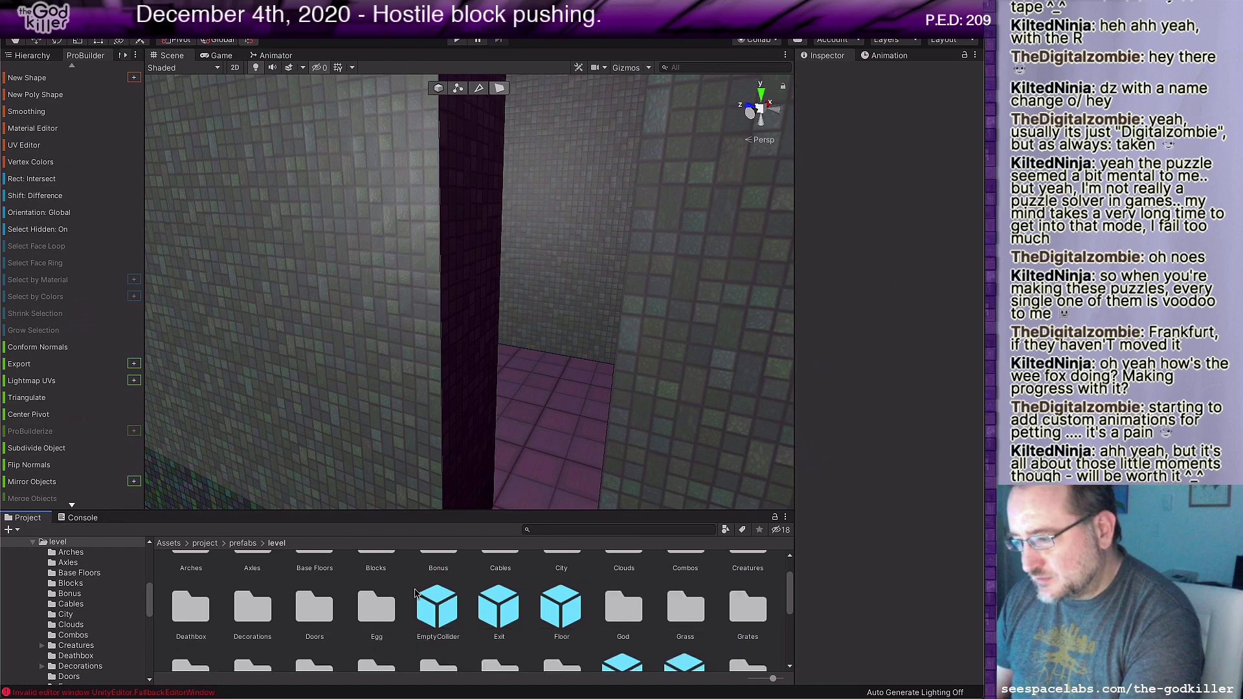
pyautogui.moveTo(561, 608); pyautogui.dragTo(533, 459)
pyautogui.moveTo(579, 353); pyautogui.dragTo(663, 402, button='right')
pyautogui.moveTo(615, 374); pyautogui.dragTo(636, 408, button='middle')
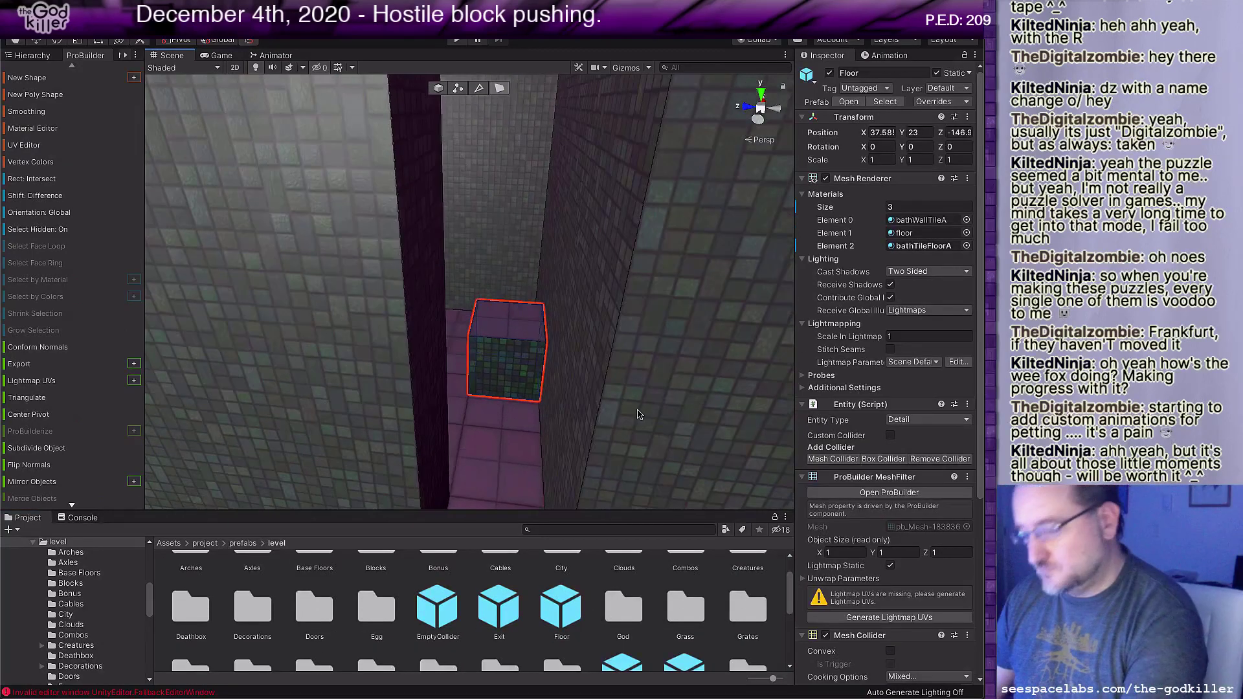
# Step: Move the new Floor block to the passage opening at X 35, Z -147
pyautogui.press('w')
pyautogui.moveTo(468, 396); pyautogui.dragTo(500, 503)
pyautogui.moveTo(501, 503); pyautogui.dragTo(529, 360, button='middle')
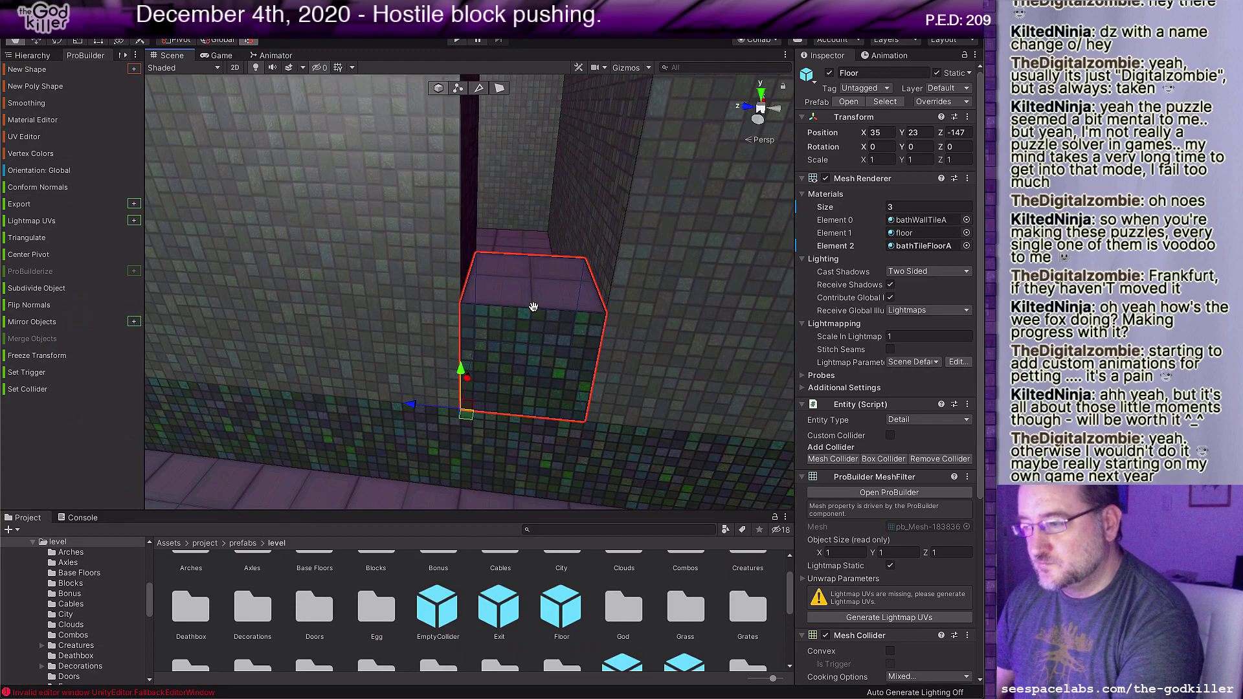
# Step: Pull the Floor block's end face outward along X across the passage until the block is 5 units wide
pyautogui.moveTo(534, 307); pyautogui.dragTo(512, 443, button='middle')
pyautogui.moveTo(595, 368); pyautogui.dragTo(252, 369, button='right')
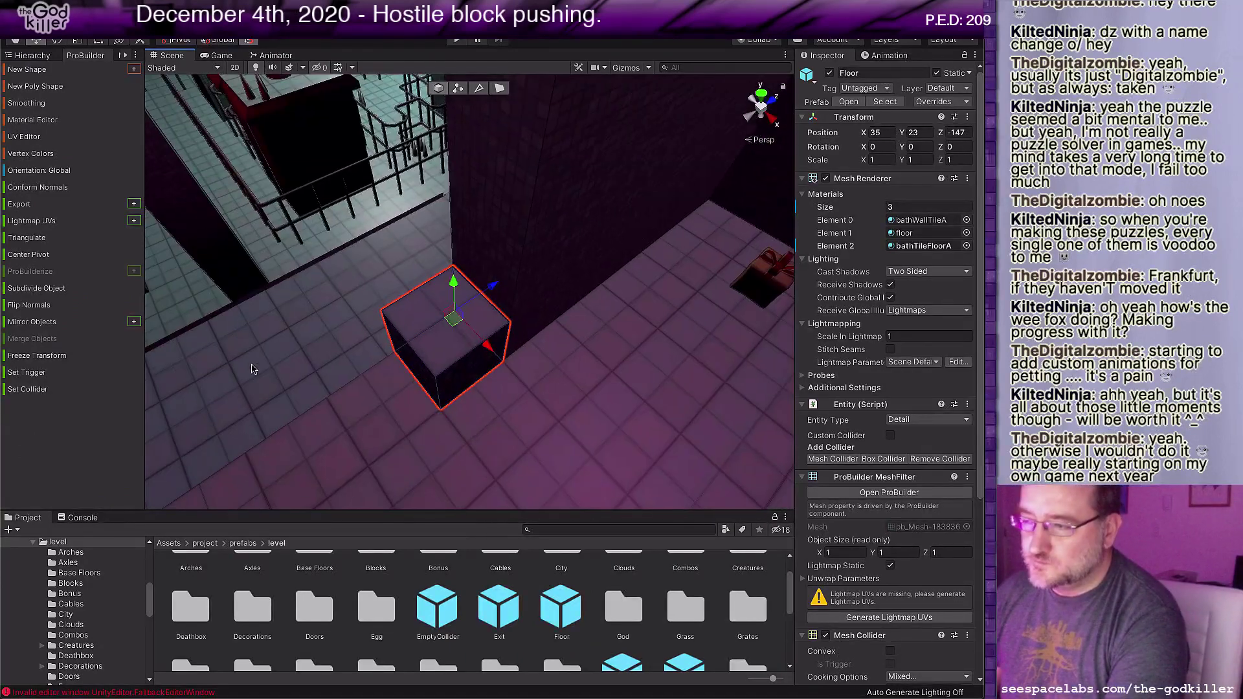
pyautogui.press('g')
pyautogui.click(475, 372)
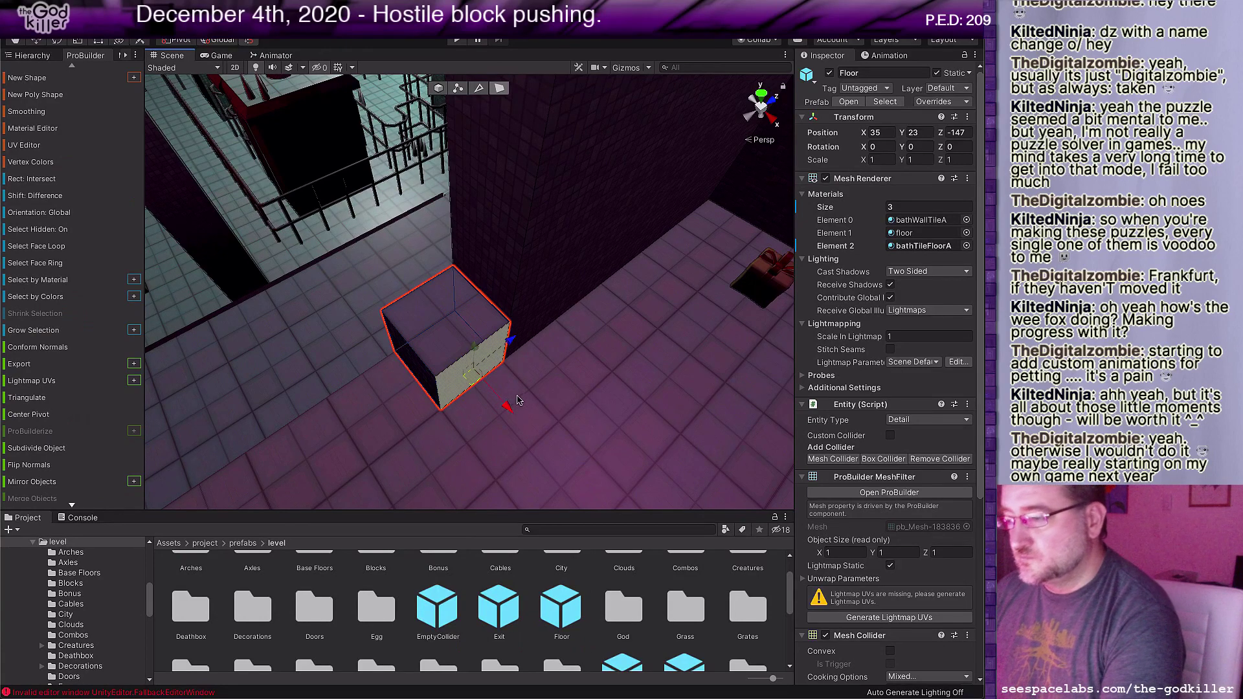
pyautogui.moveTo(510, 406); pyautogui.dragTo(563, 458)
pyautogui.moveTo(641, 309); pyautogui.dragTo(474, 311, button='middle')
pyautogui.moveTo(461, 406); pyautogui.dragTo(556, 426, button='right')
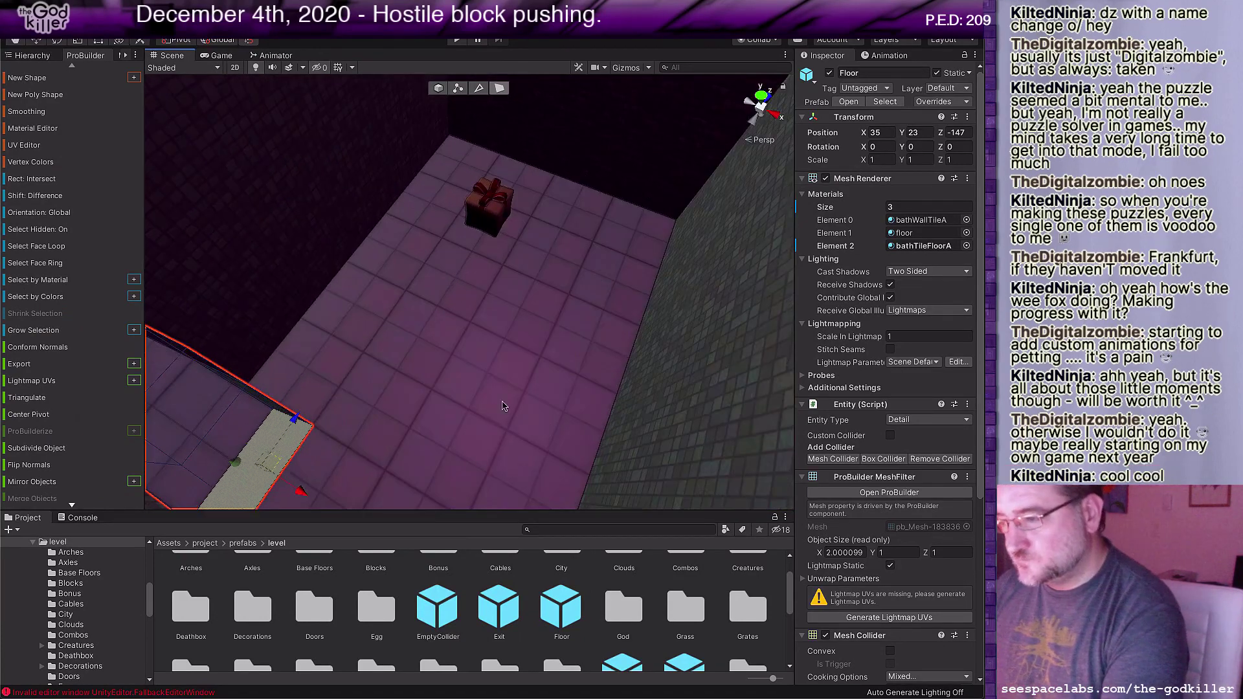
pyautogui.moveTo(505, 405); pyautogui.dragTo(544, 382, button='middle')
pyautogui.moveTo(338, 458); pyautogui.dragTo(463, 540)
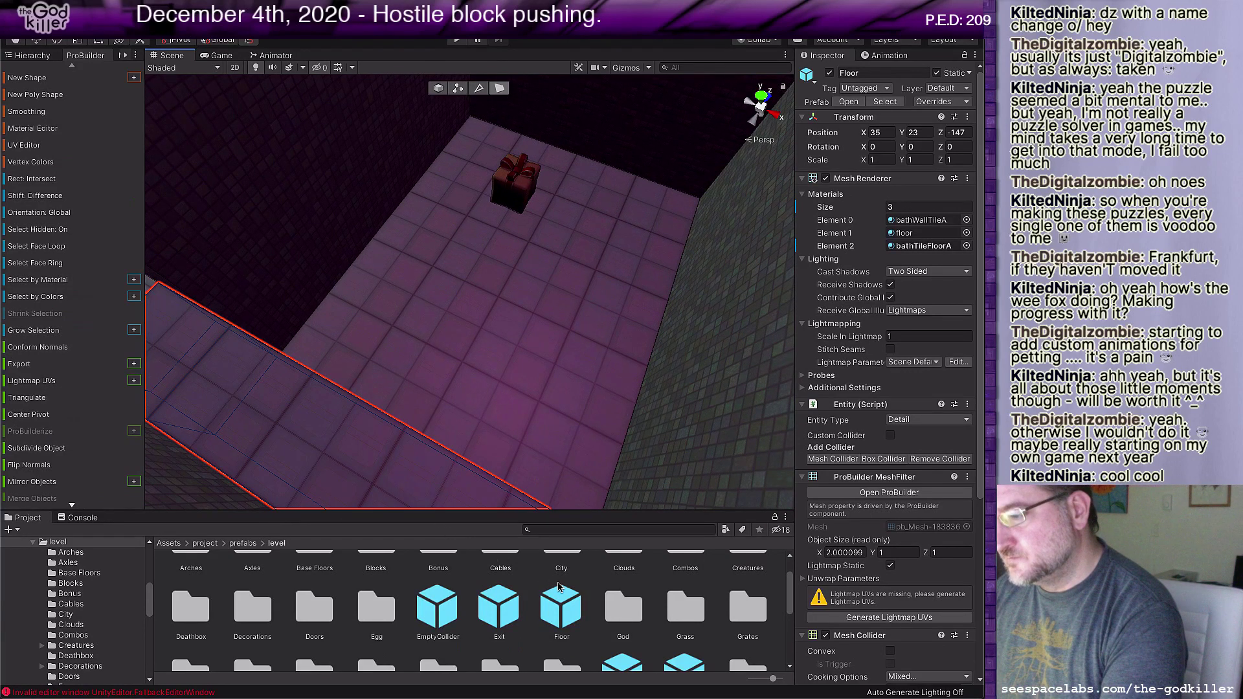
# Step: Extend the Floor block's long side face along Z past the Present to a depth of about 6 units
pyautogui.moveTo(384, 313); pyautogui.dragTo(317, 259, button='right')
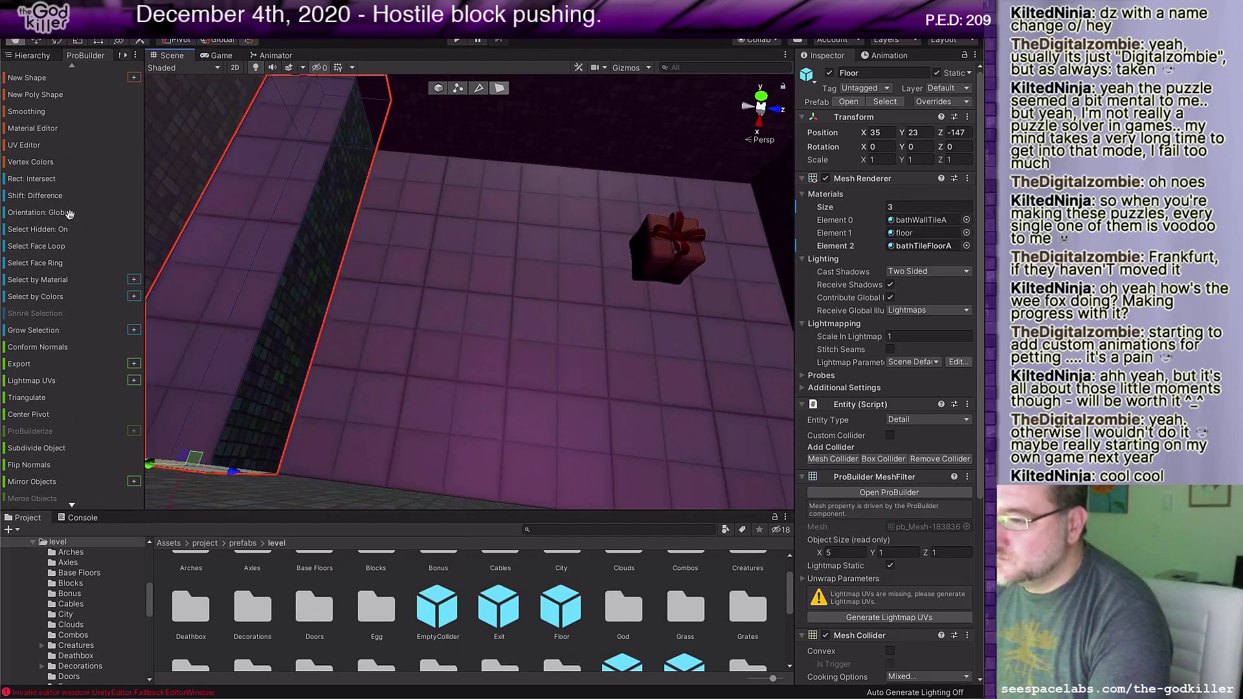
pyautogui.click(335, 260)
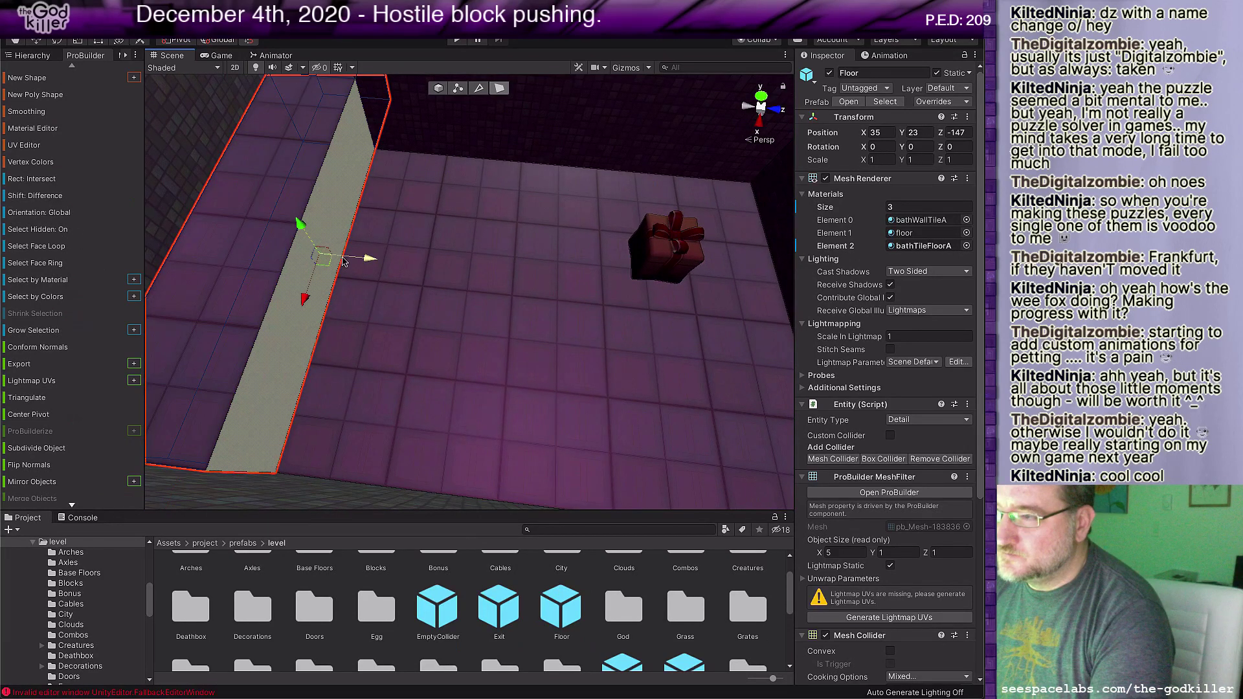
pyautogui.moveTo(343, 260); pyautogui.dragTo(576, 356)
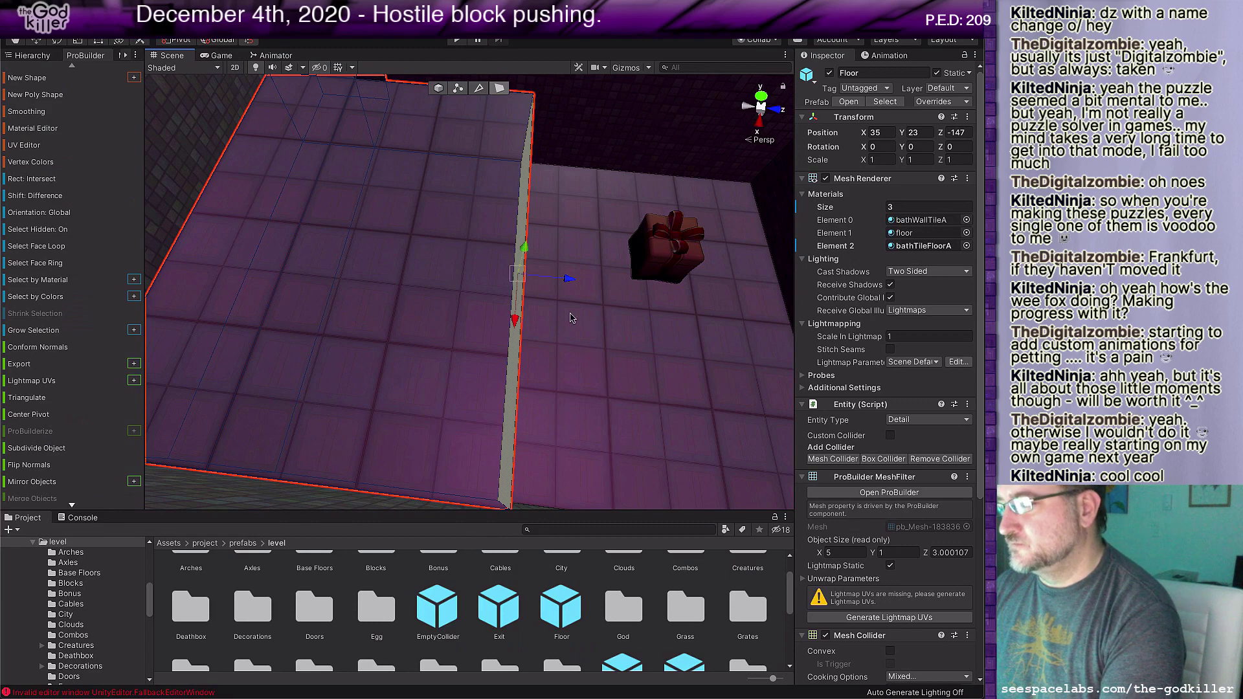
pyautogui.moveTo(569, 278); pyautogui.dragTo(830, 311)
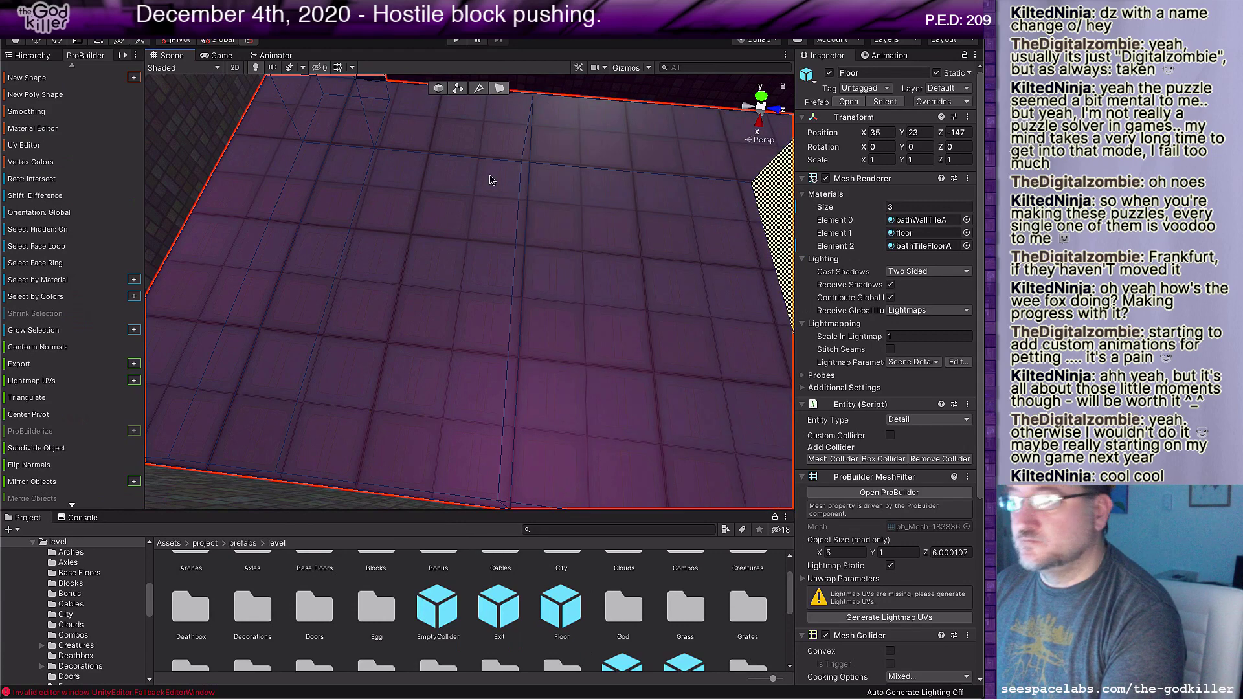
# Step: Find the Present by searching the hierarchy for "prese", clear the search and raise the Present to Y 15
pyautogui.click(32, 56)
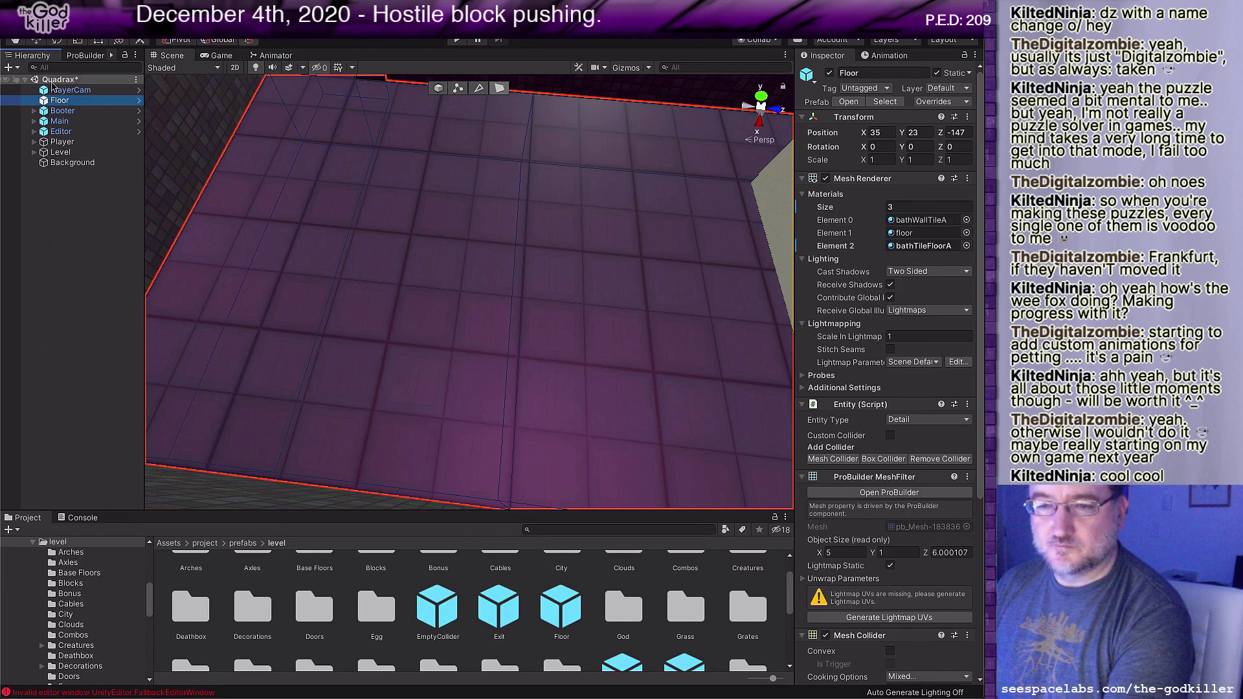
pyautogui.click(60, 68)
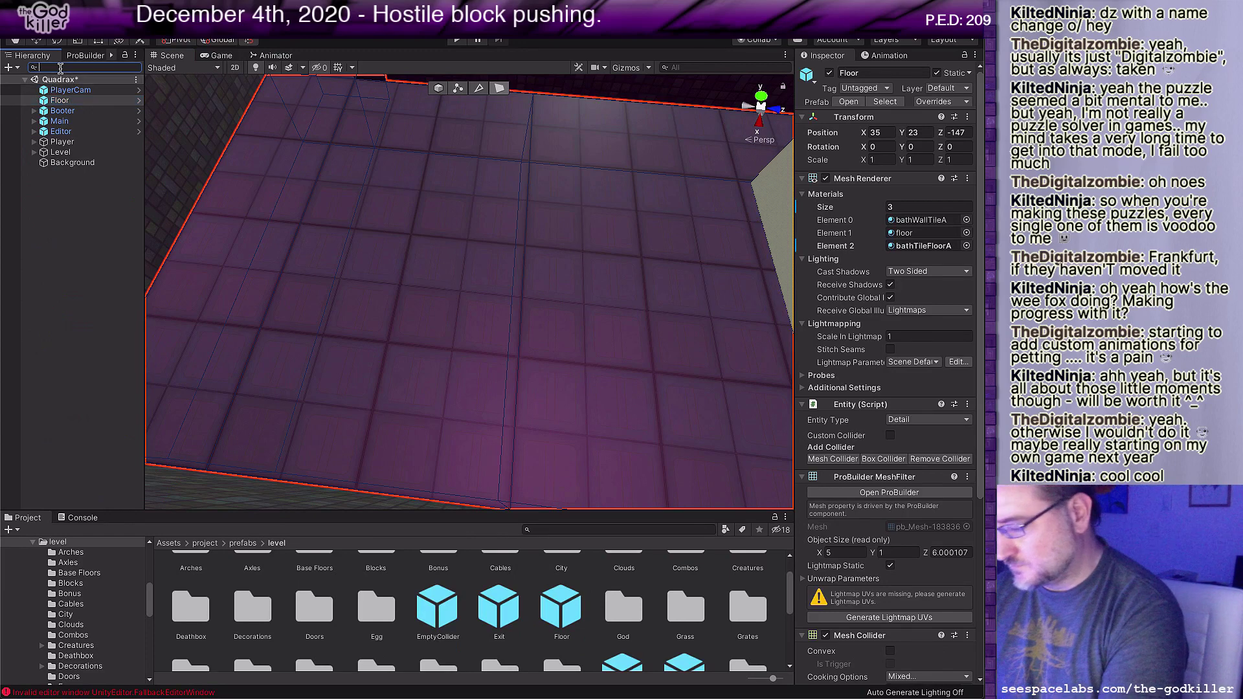
pyautogui.write('prese')
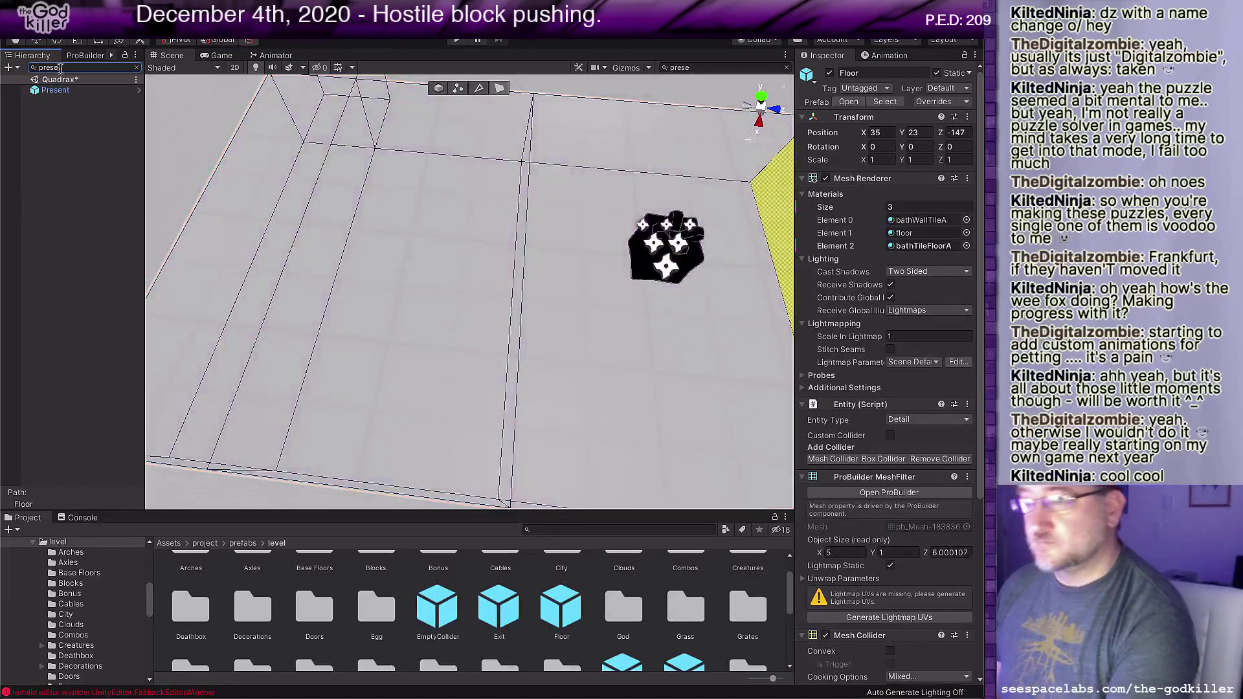
pyautogui.click(56, 90)
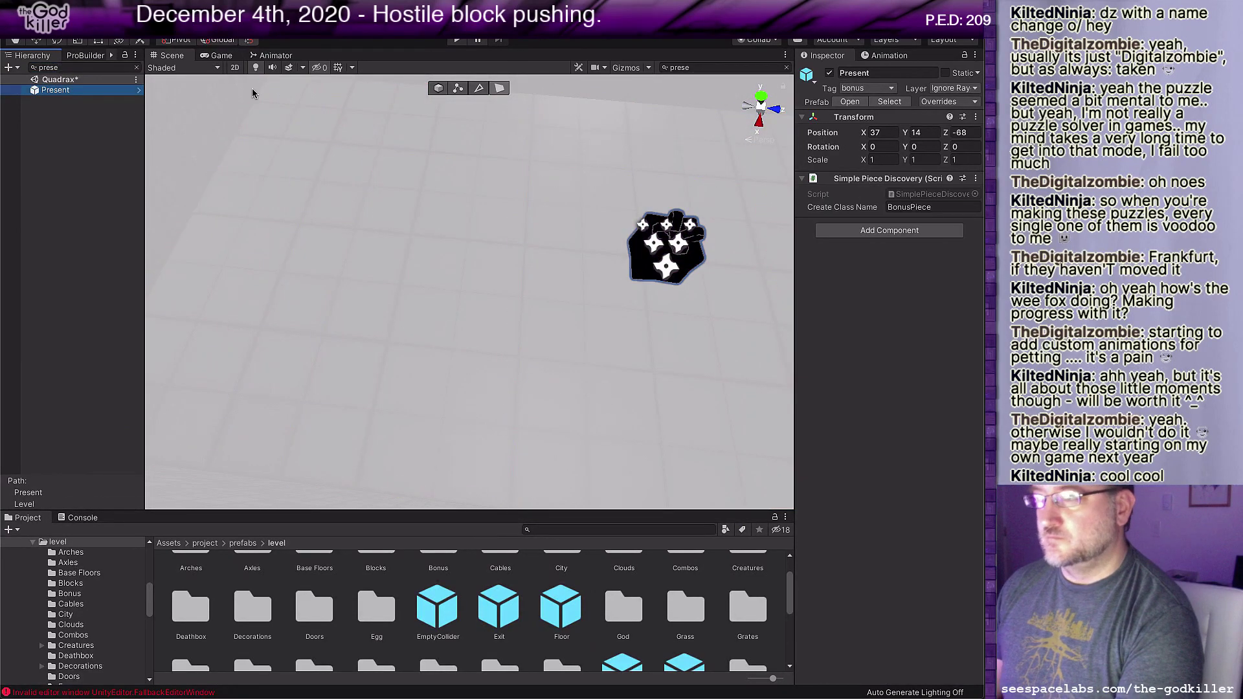
pyautogui.click(79, 55)
pyautogui.click(33, 56)
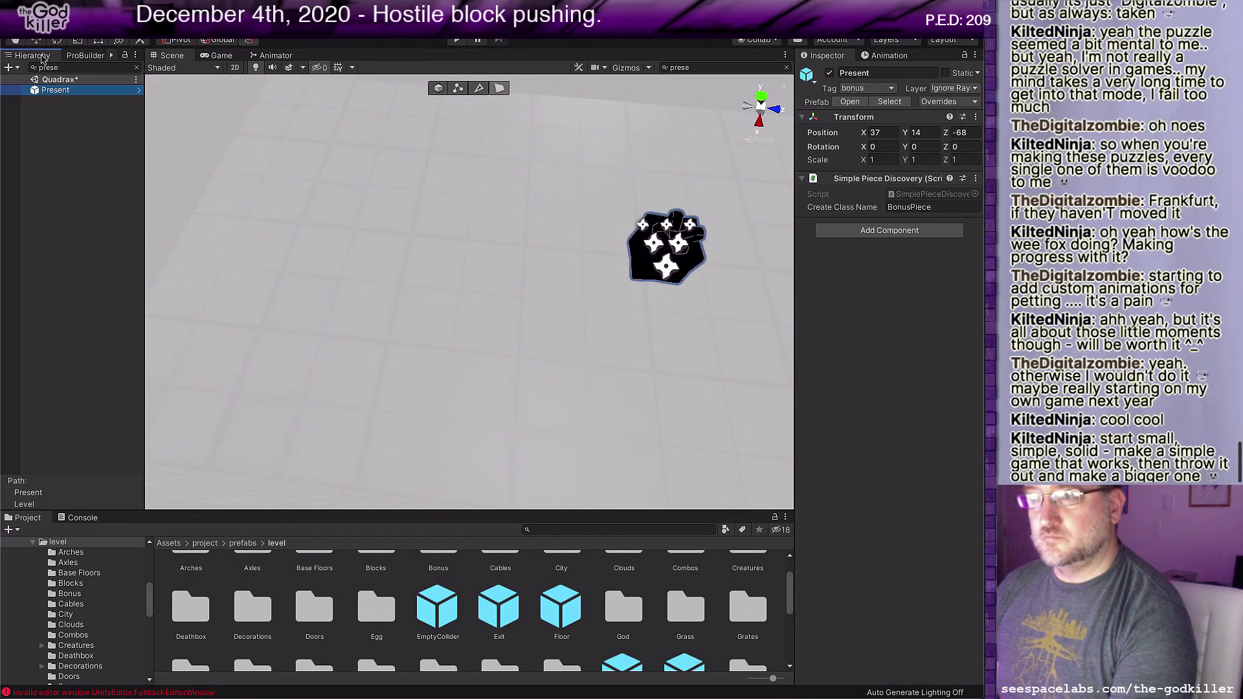
pyautogui.click(66, 68)
pyautogui.press('BackSpace')
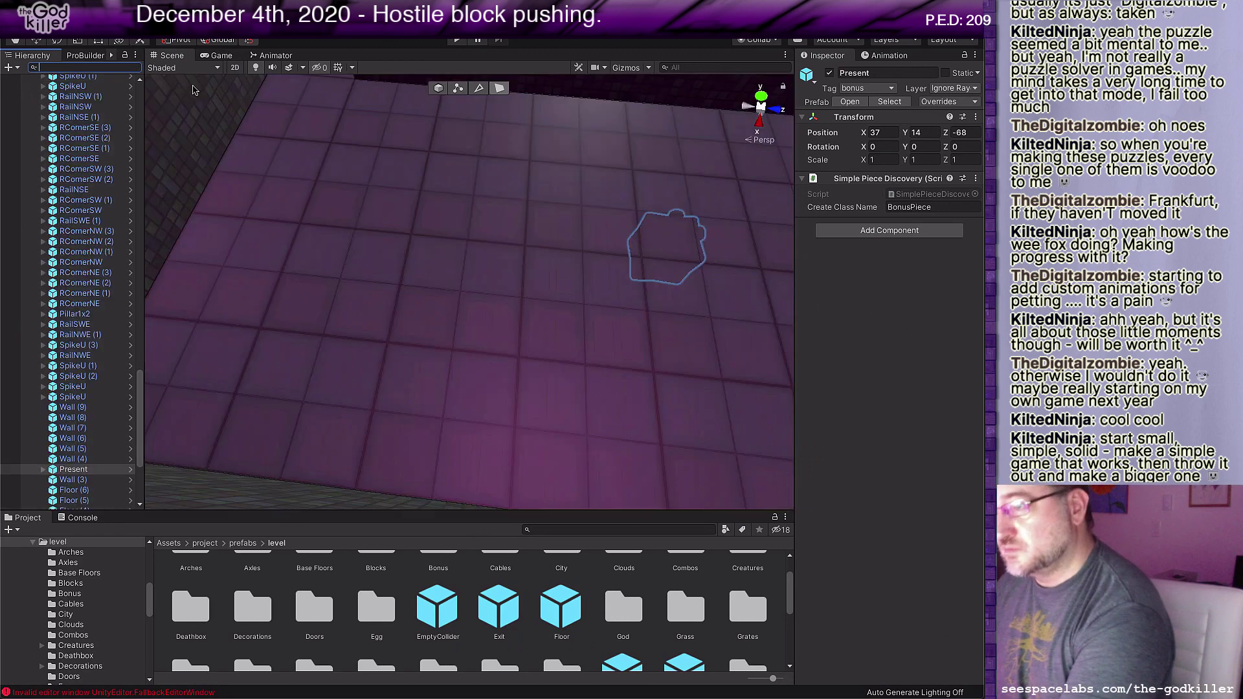
pyautogui.click(439, 88)
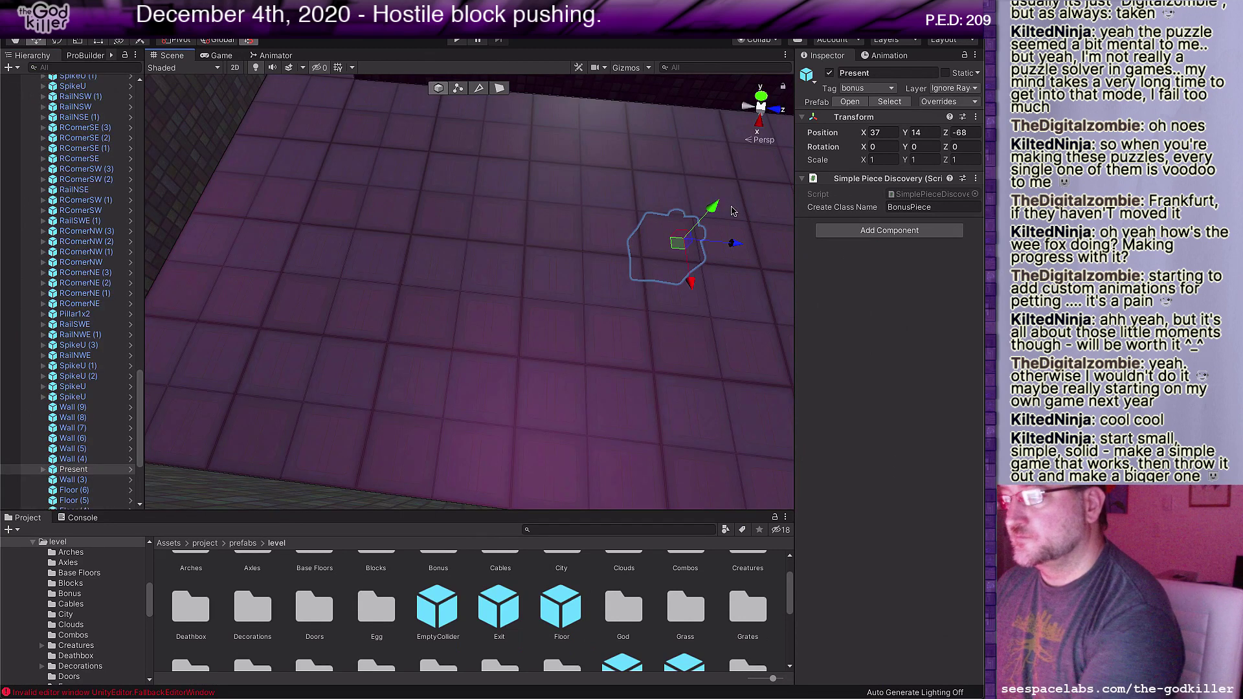
pyautogui.moveTo(715, 206); pyautogui.dragTo(737, 177)
# Step: Select the new Floor block in the passage and remove its Floor Decorator script component
pyautogui.moveTo(567, 208); pyautogui.dragTo(679, 422, button='middle')
pyautogui.scroll(2, 630, 334)
pyautogui.moveTo(623, 334); pyautogui.dragTo(225, 369, button='middle')
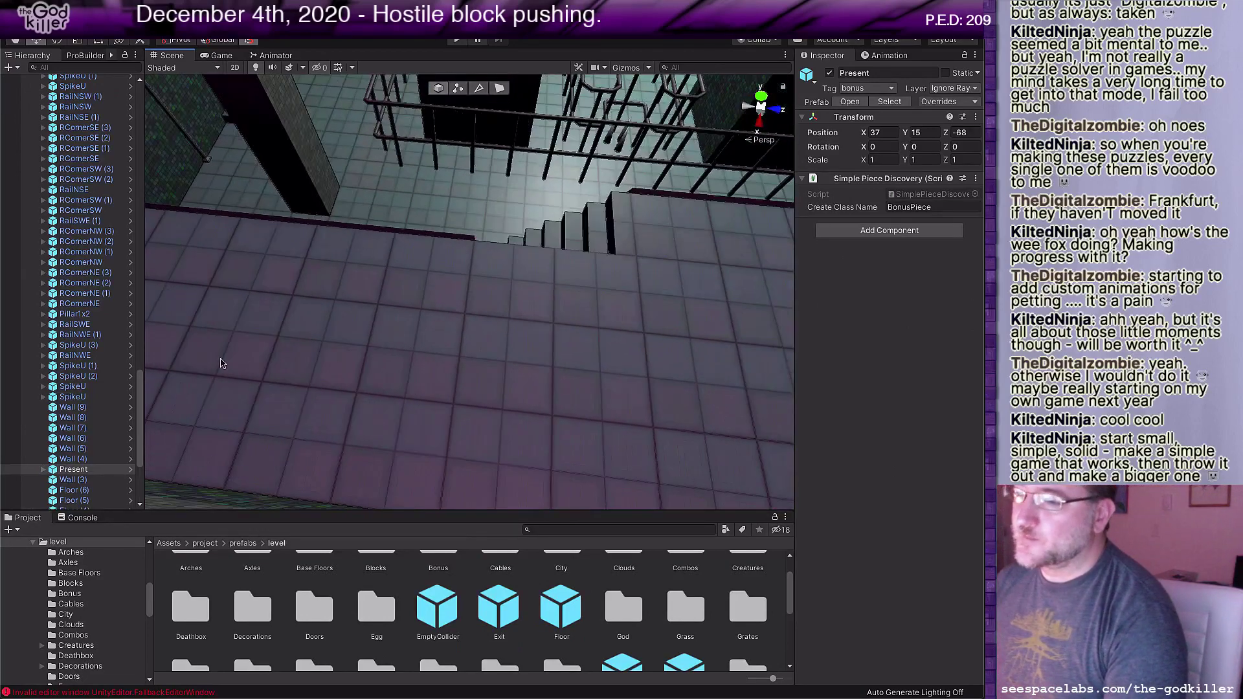
pyautogui.moveTo(225, 369); pyautogui.dragTo(0, 315, button='right')
pyautogui.moveTo(544, 353); pyautogui.dragTo(421, 329, button='right')
pyautogui.click(414, 301)
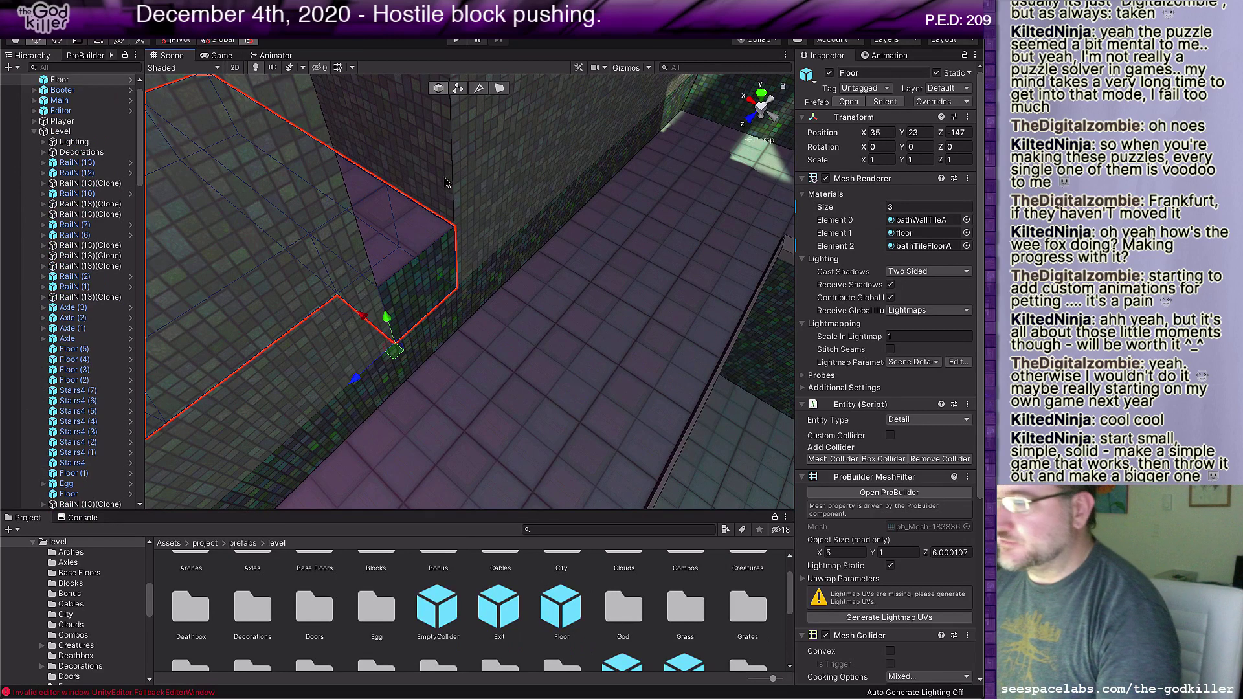
pyautogui.scroll(-5, 872, 505)
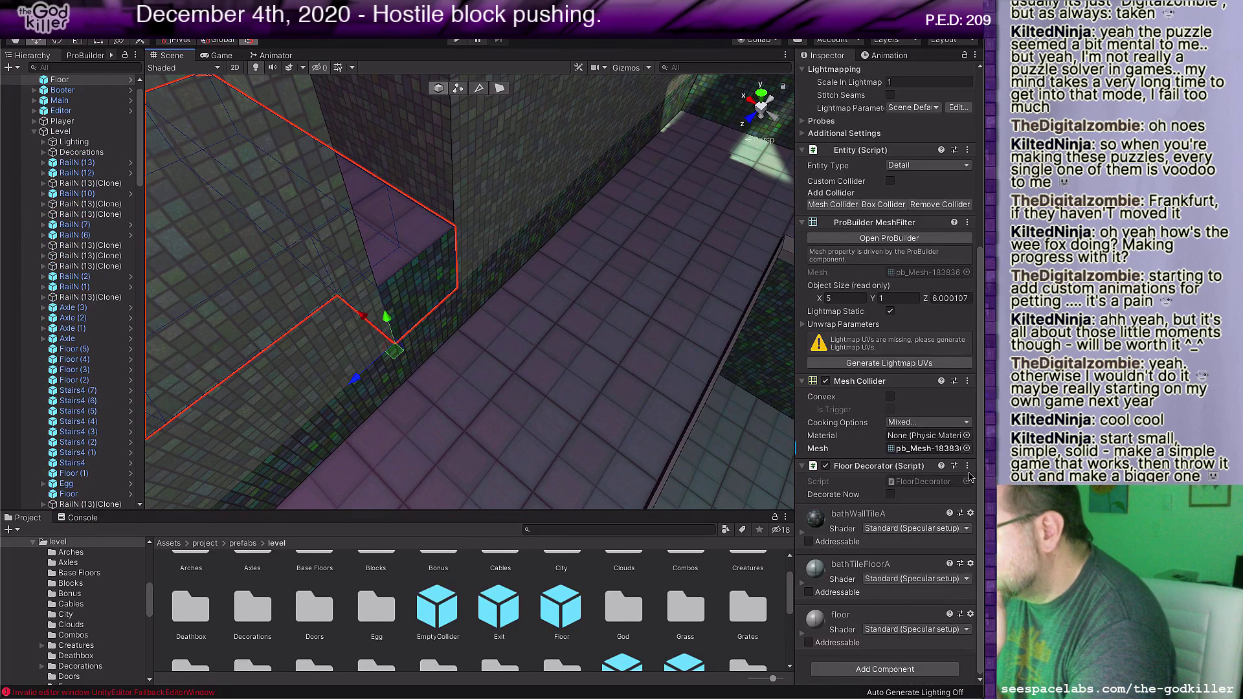
pyautogui.click(979, 497)
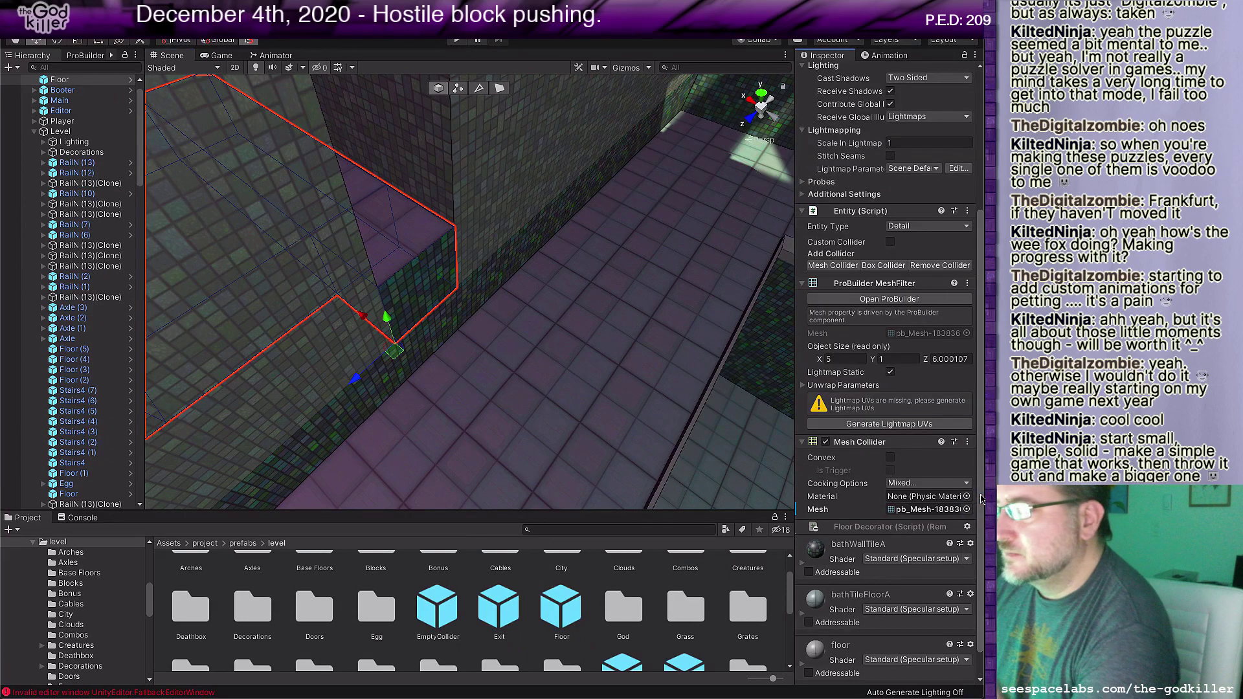
# Step: Set the Floor block's Element 0 material to bathWallTileB, finding it in the material picker by searching for "bathwalltileb"
pyautogui.scroll(5, 868, 259)
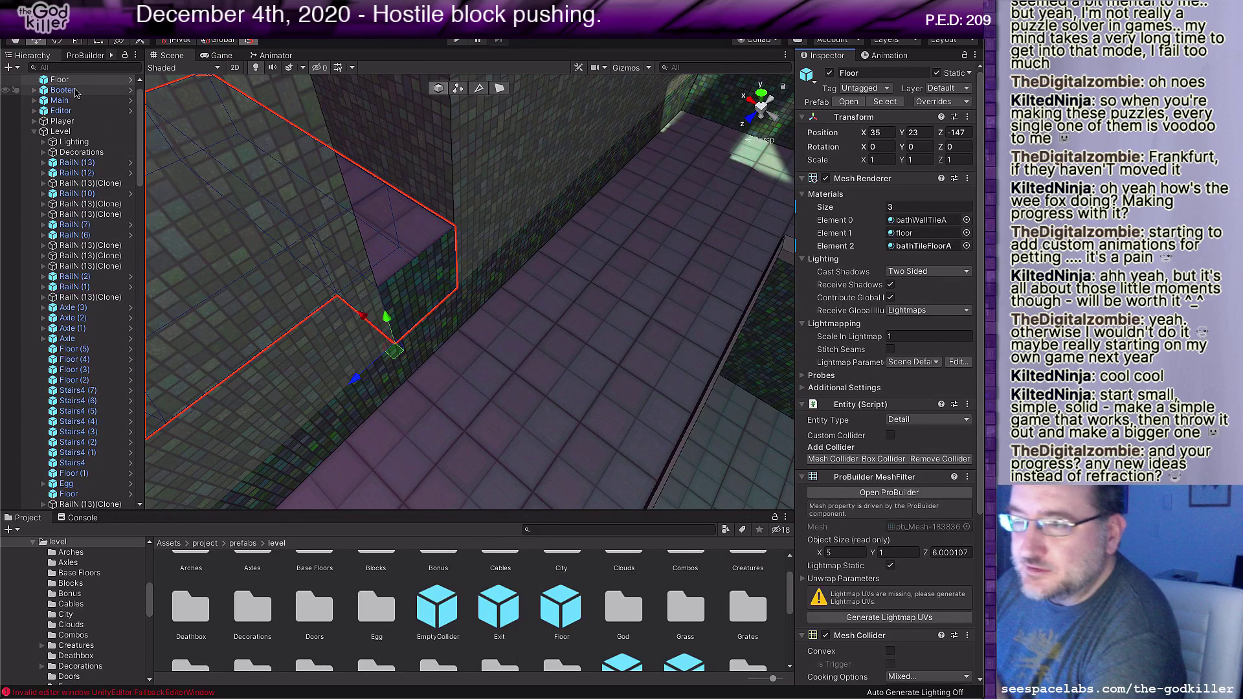
pyautogui.click(966, 221)
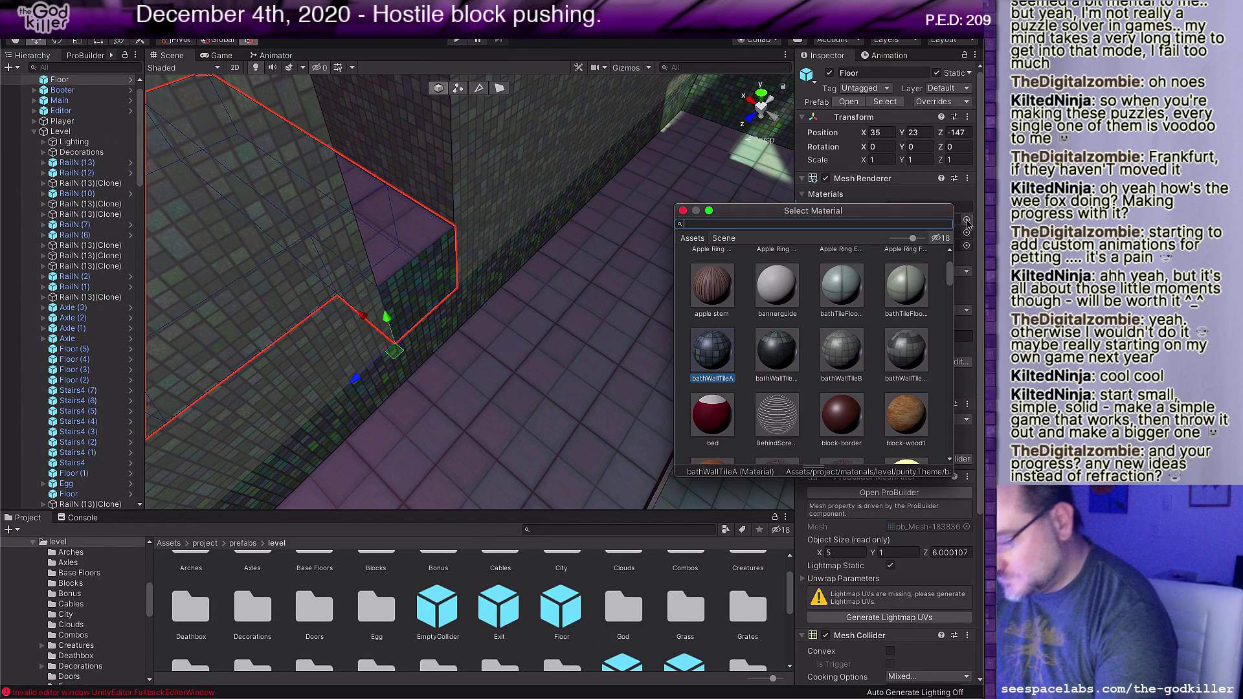
pyautogui.write('va')
pyautogui.press('BackSpace')
pyautogui.press('BackSpace')
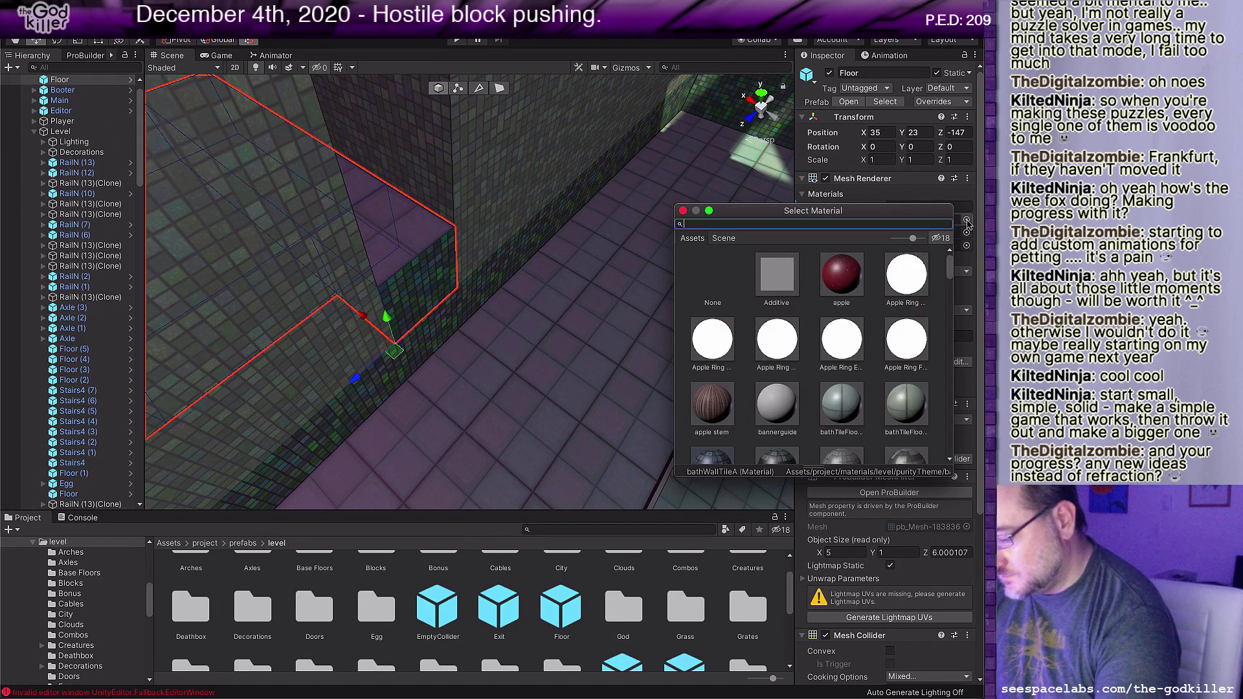
pyautogui.write('bathwal')
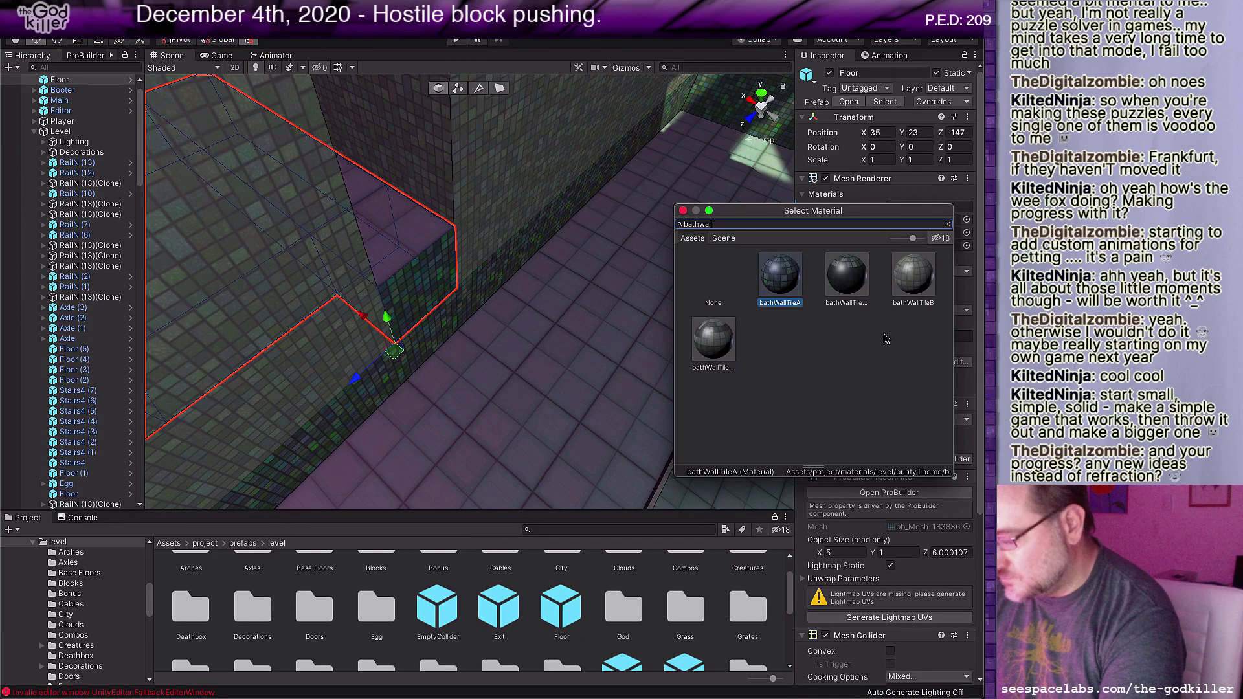
pyautogui.write('ltileflo')
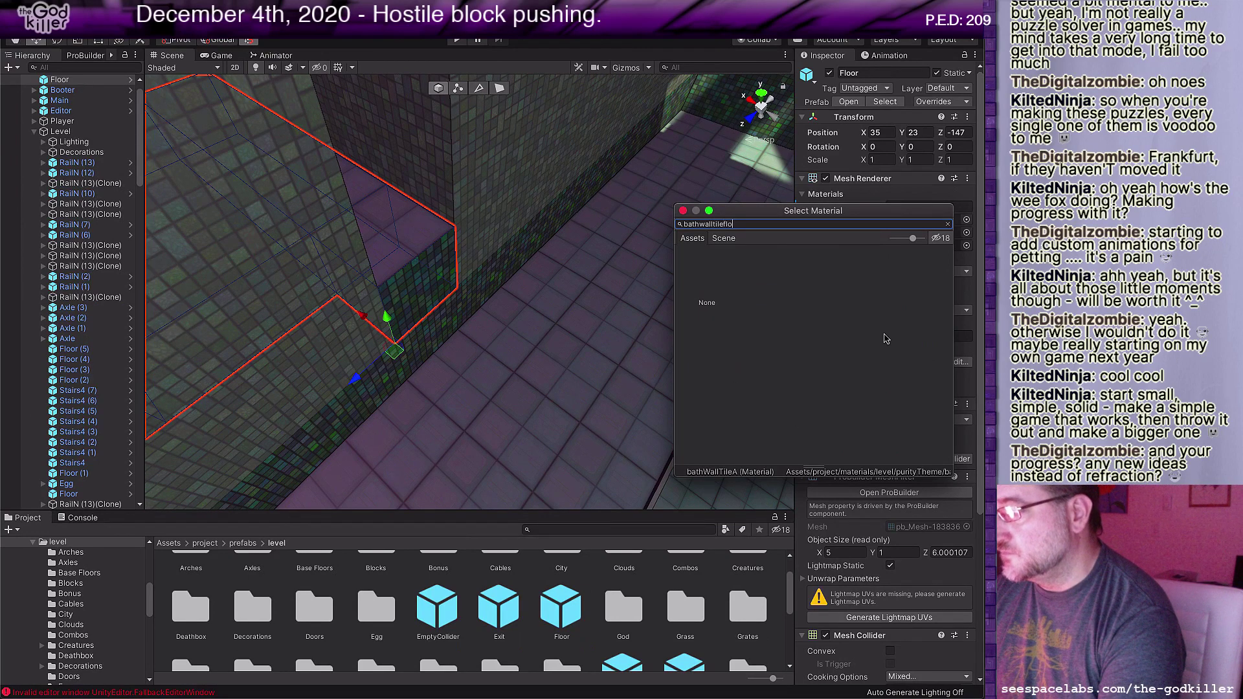
pyautogui.hotkey('ctrl', 'a')
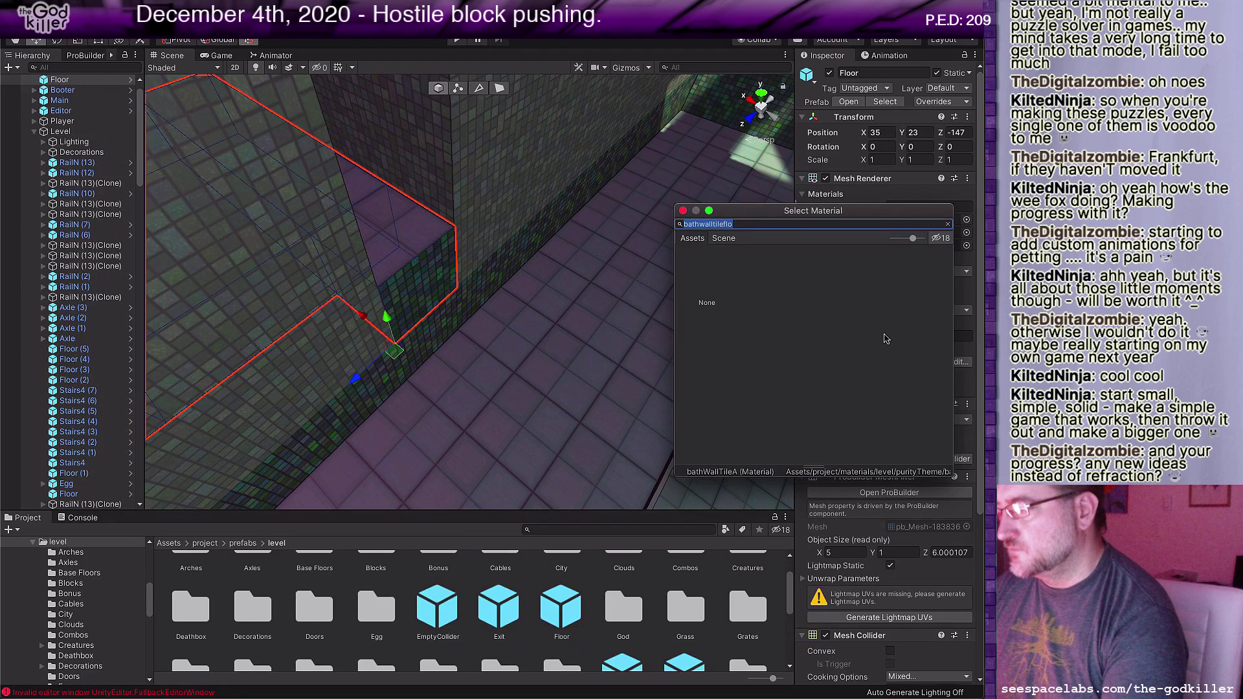
pyautogui.press('Right')
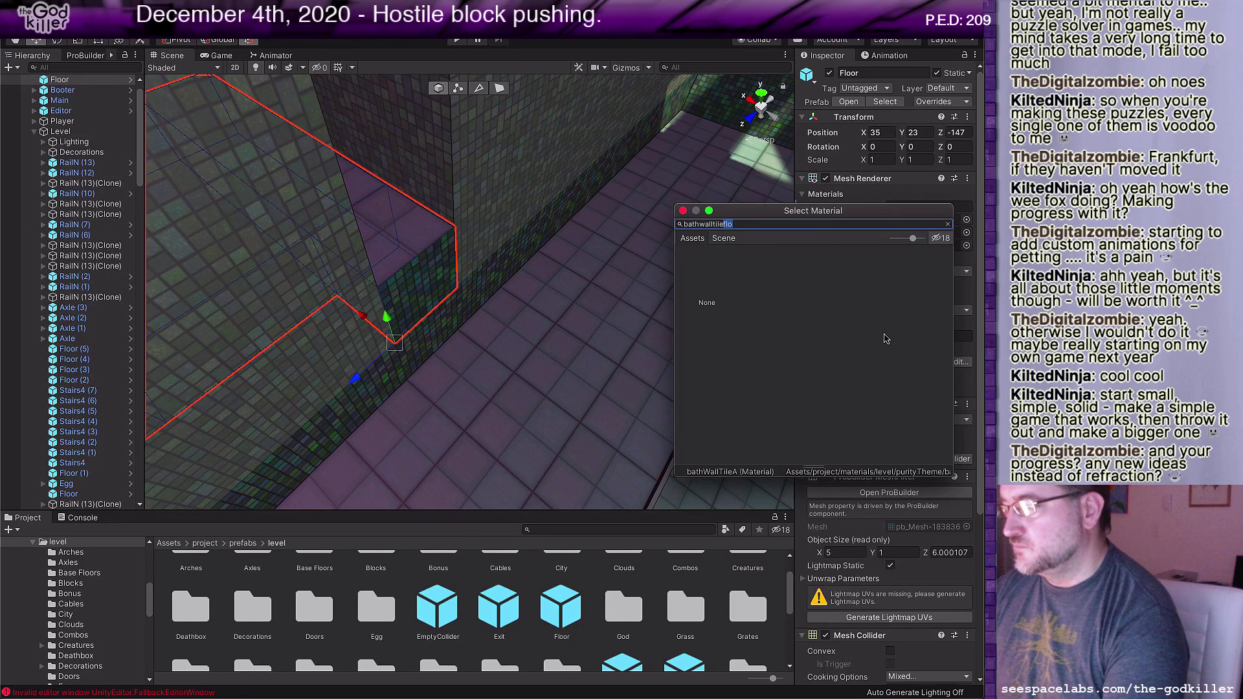
pyautogui.press('BackSpace')
pyautogui.write('b')
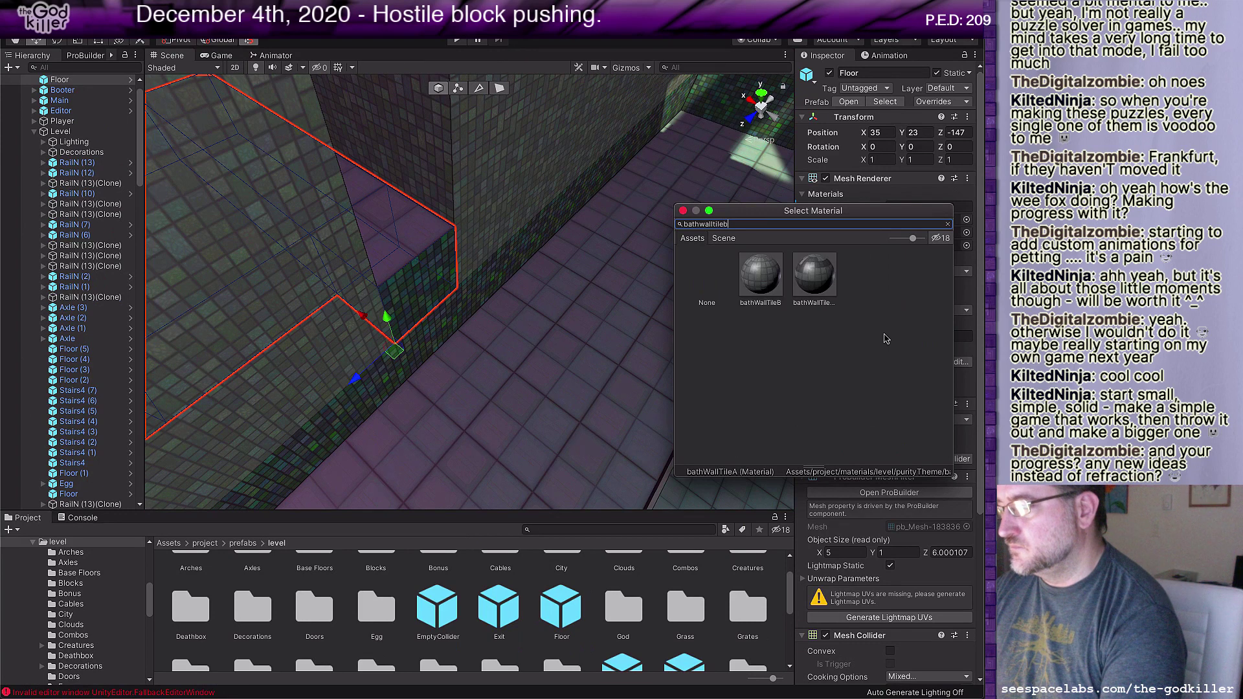
pyautogui.click(766, 285)
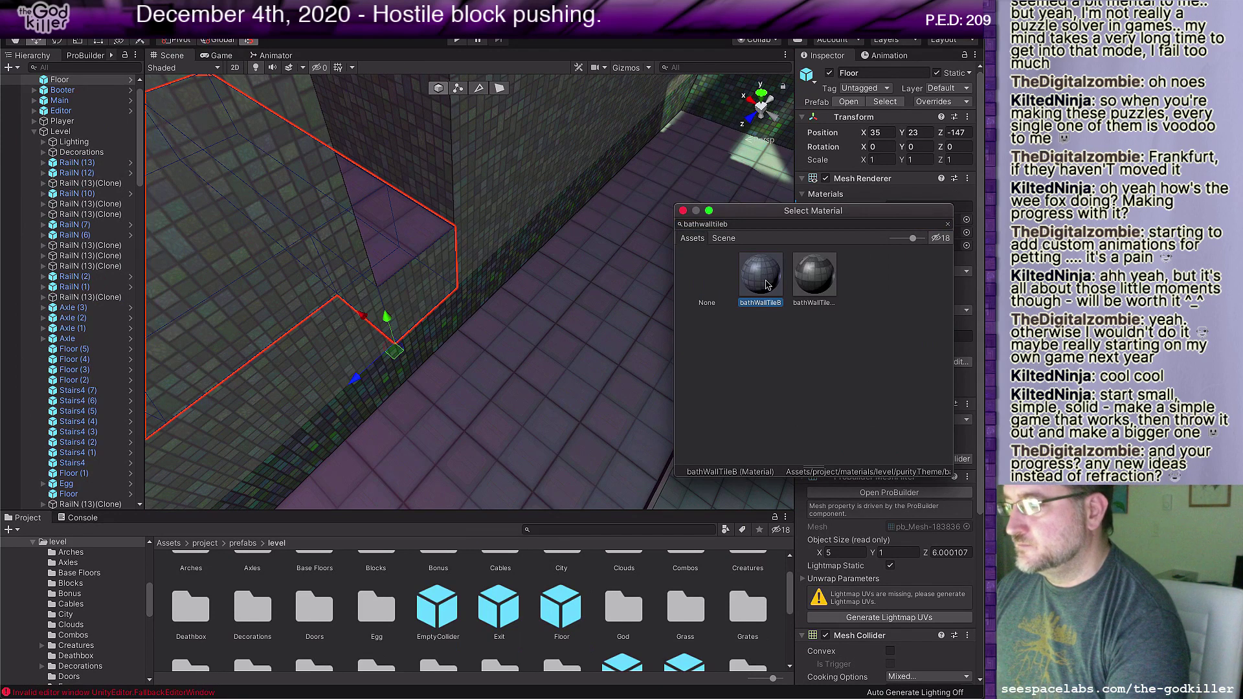
pyautogui.click(683, 212)
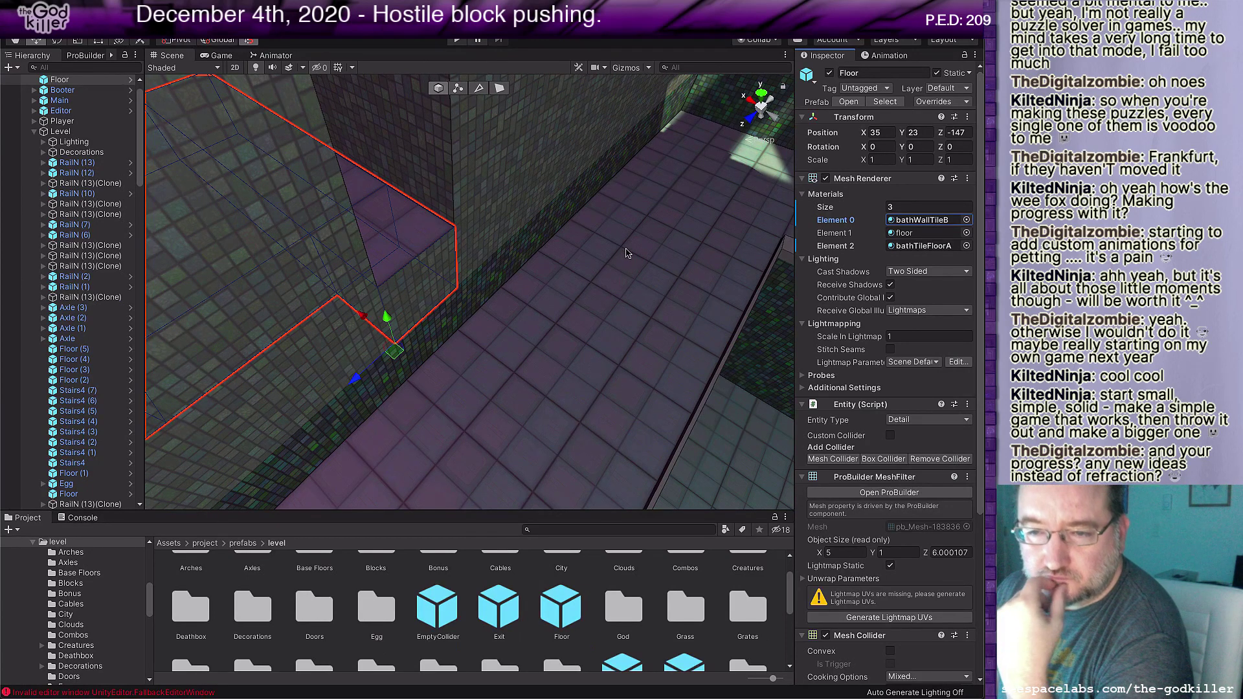
# Step: Move the new Floor block from the scene root into the Level group in the hierarchy
pyautogui.moveTo(631, 254); pyautogui.dragTo(640, 277, button='right')
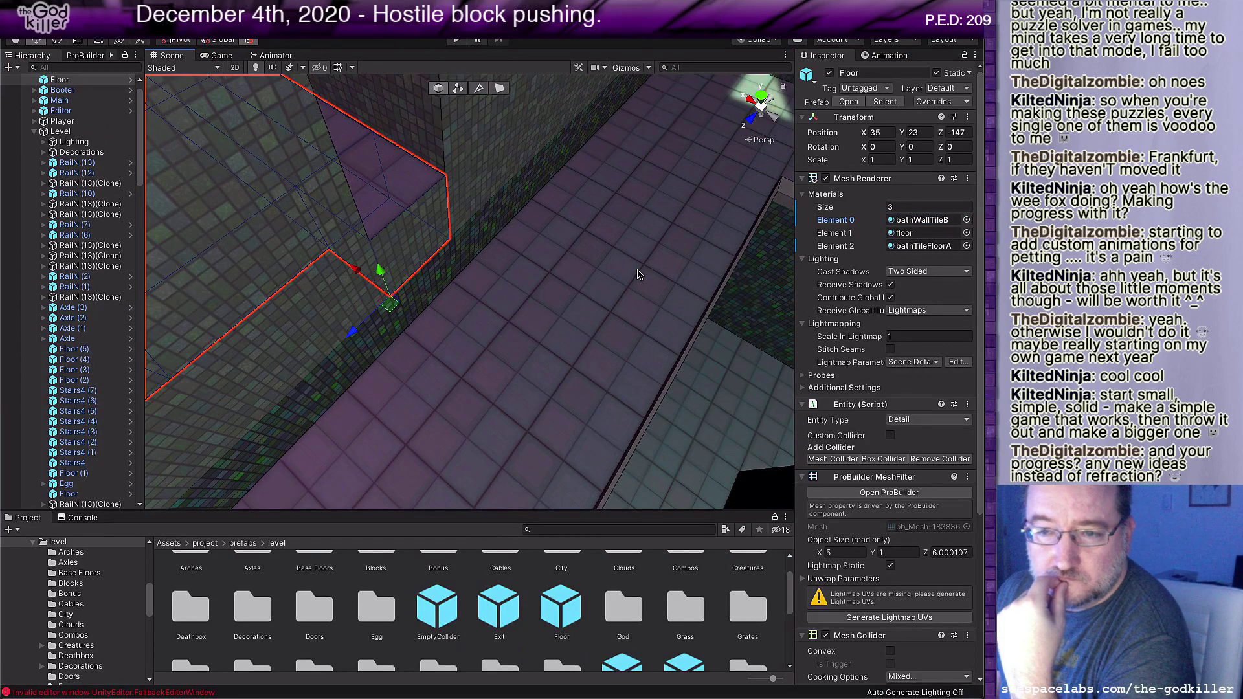
pyautogui.scroll(-1, 638, 271)
pyautogui.moveTo(638, 271); pyautogui.dragTo(635, 301, button='middle')
pyautogui.moveTo(630, 282); pyautogui.dragTo(429, 233, button='right')
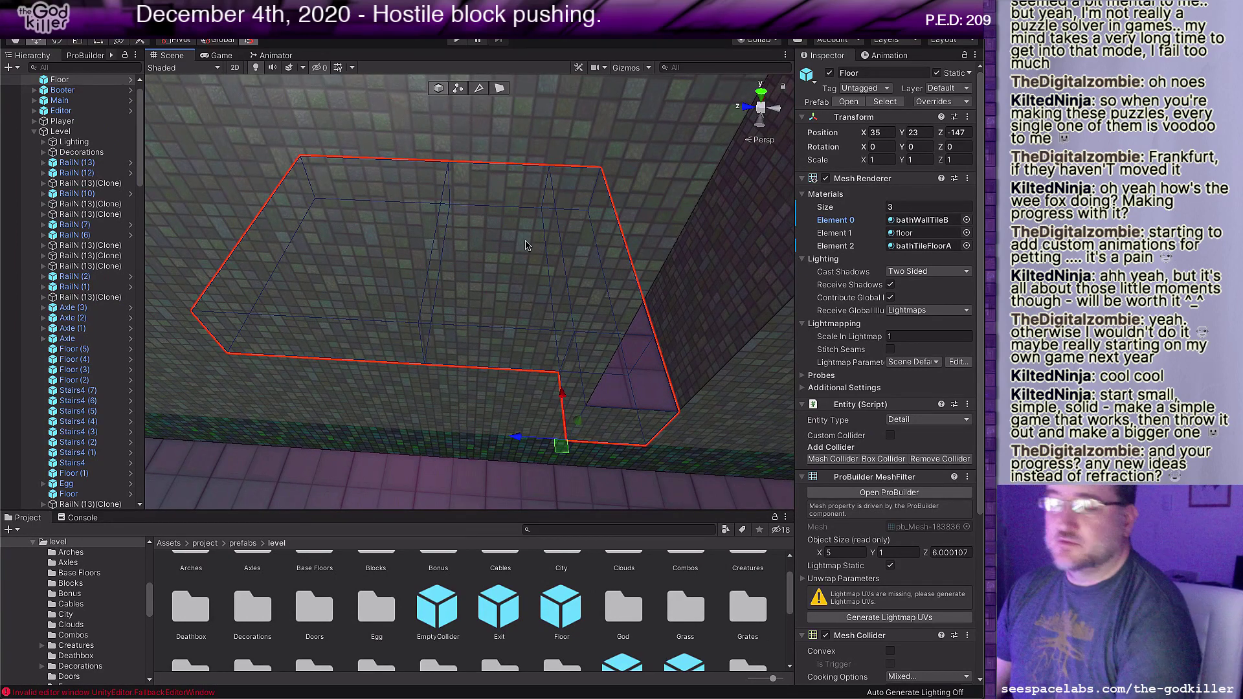
pyautogui.hotkey('ctrl', 'z')
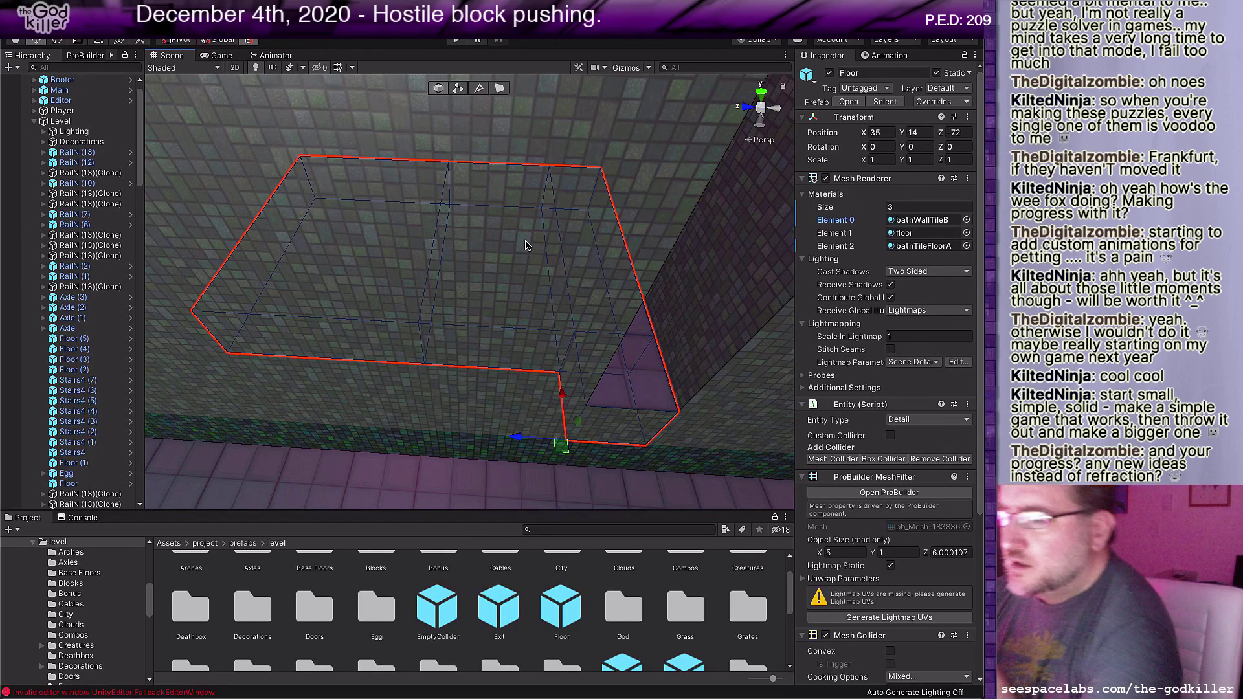
# Step: Save the Quadrax scene with the new Floor block
pyautogui.scroll(-4, 567, 307)
pyautogui.moveTo(576, 327); pyautogui.dragTo(460, 341, button='middle')
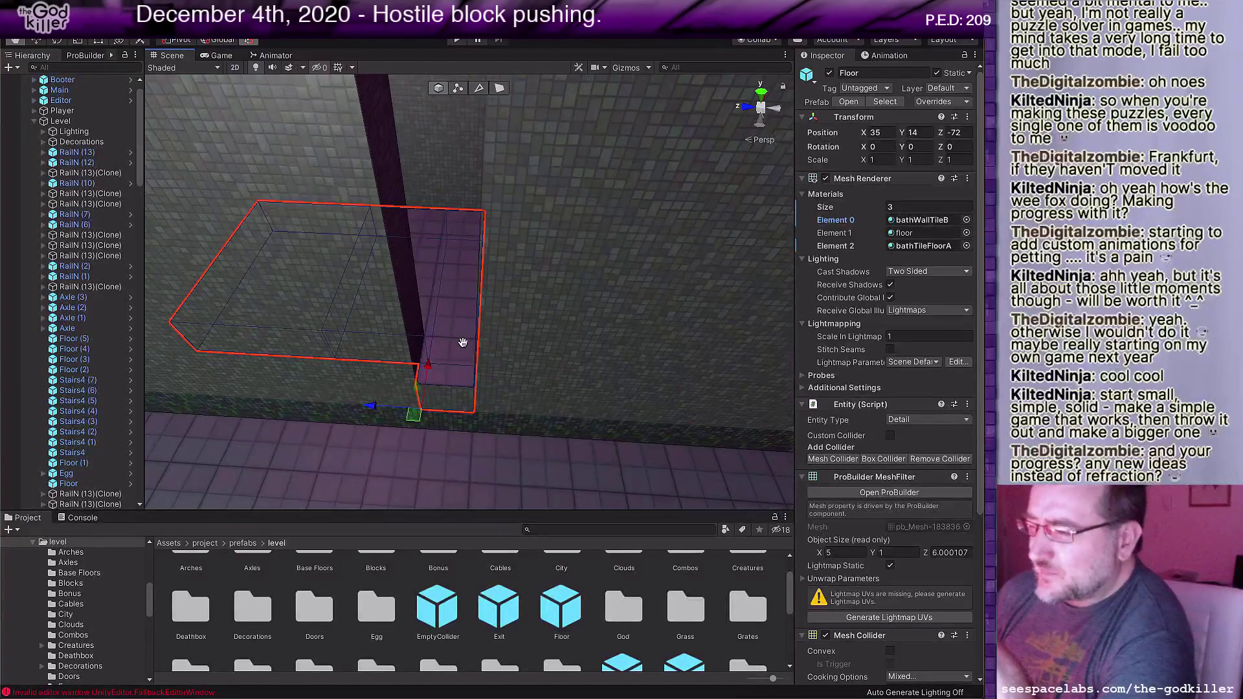
pyautogui.moveTo(544, 296); pyautogui.dragTo(549, 359, button='right')
pyautogui.moveTo(549, 358); pyautogui.dragTo(643, 243, button='middle')
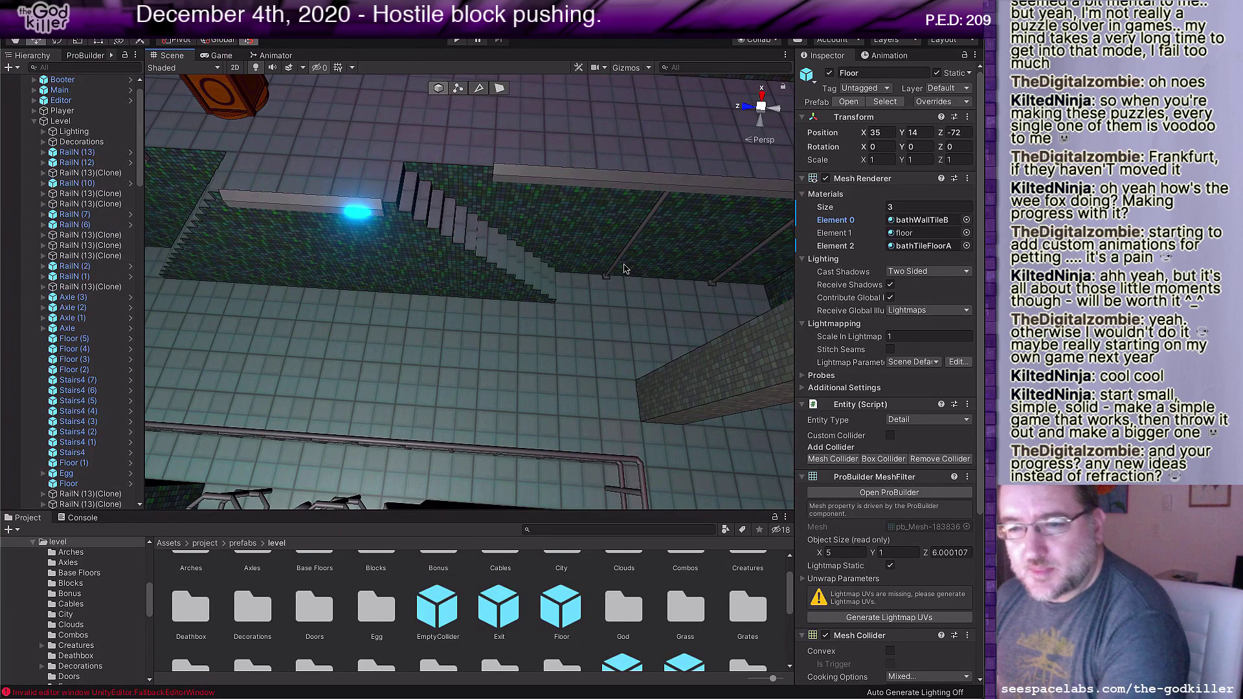
pyautogui.scroll(-3, 561, 259)
pyautogui.moveTo(397, 242); pyautogui.dragTo(473, 322, button='middle')
pyautogui.scroll(-2, 473, 326)
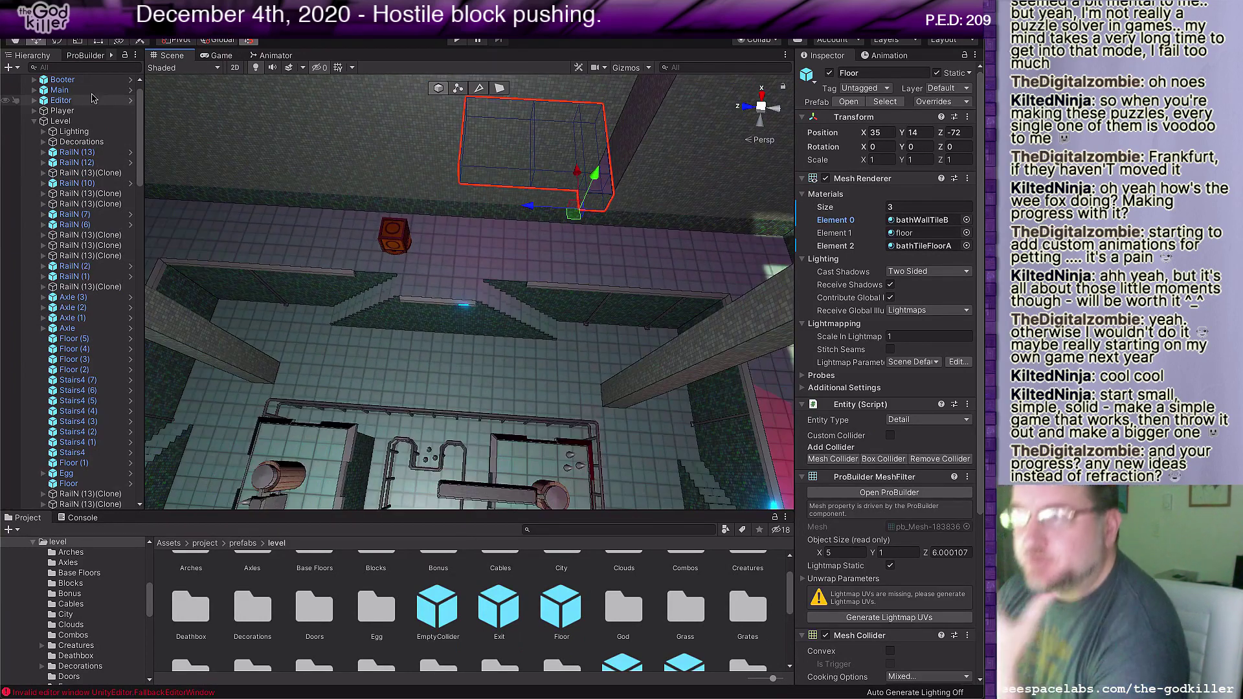
pyautogui.click(75, 8)
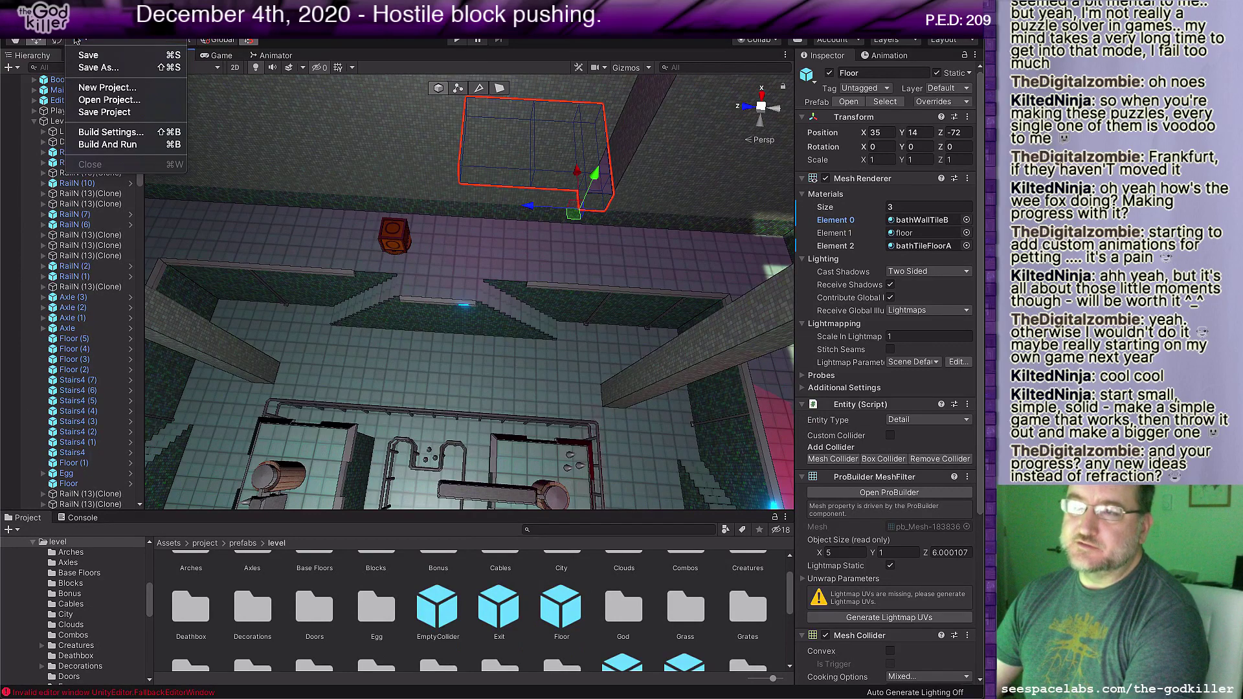
pyautogui.click(91, 53)
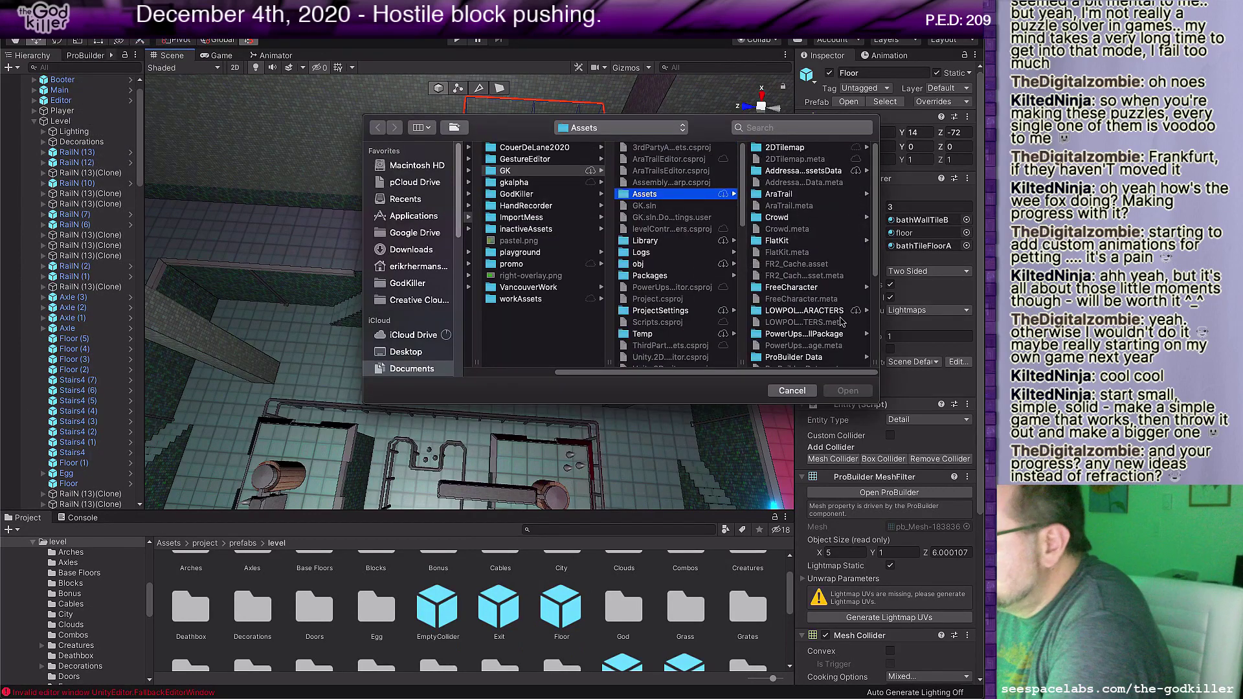
# Step: Open the scene Precipitalus.unity from the project's Assets/project/scenes folder
pyautogui.scroll(-5, 814, 279)
pyautogui.click(790, 257)
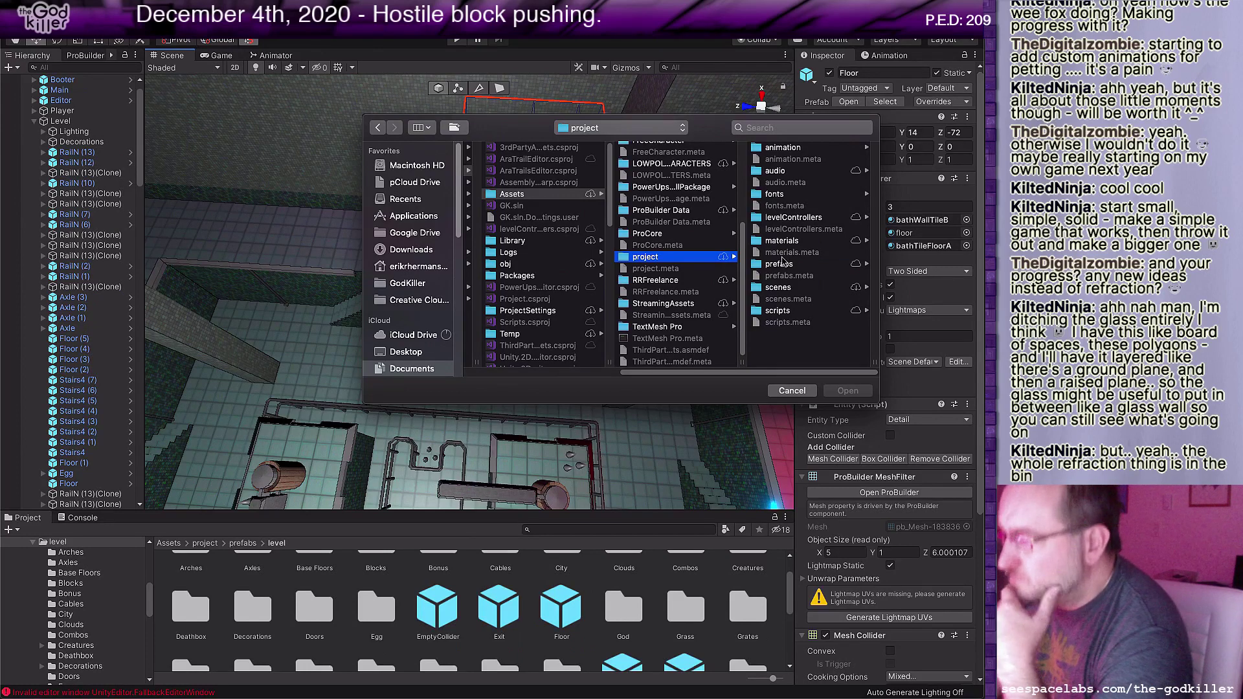
pyautogui.click(780, 287)
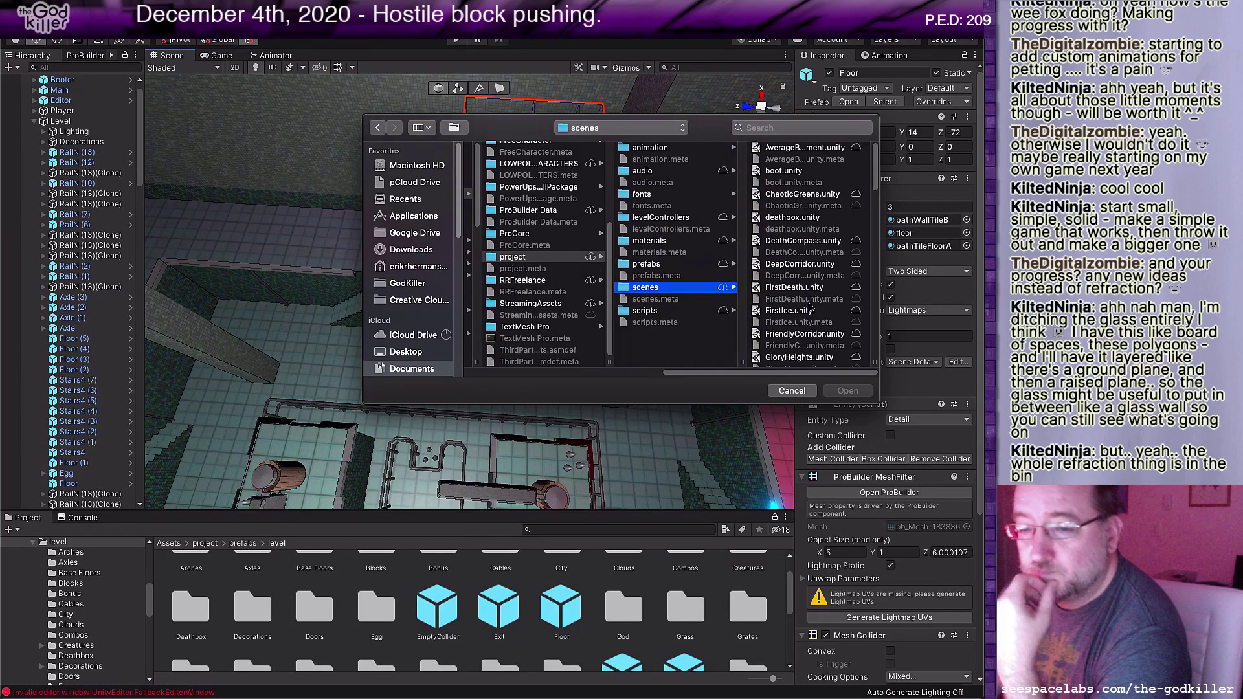
pyautogui.scroll(-4, 810, 307)
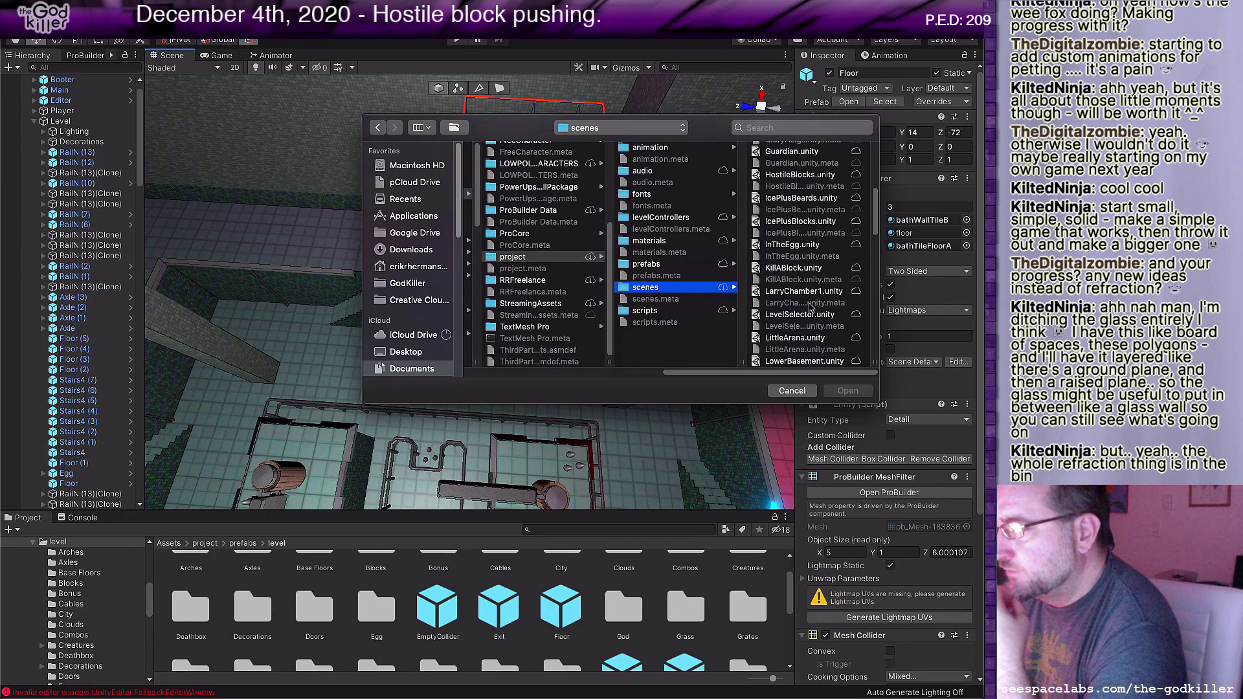
pyautogui.scroll(-8, 810, 307)
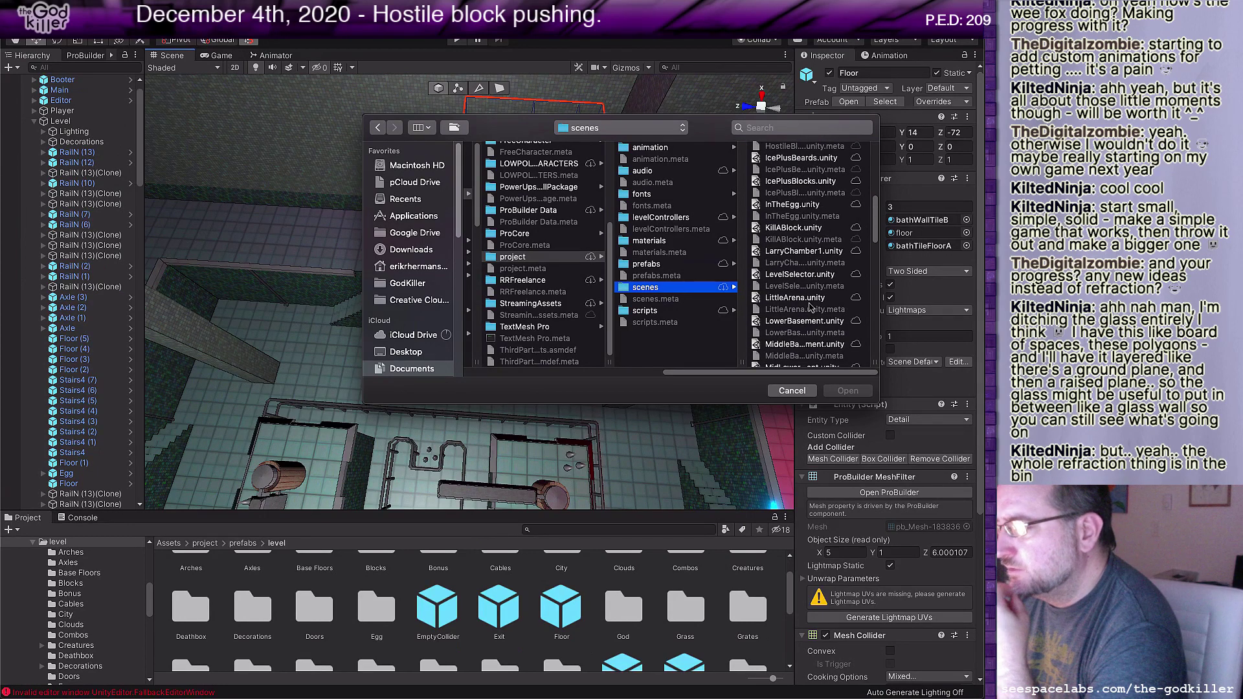
pyautogui.scroll(-10, 810, 306)
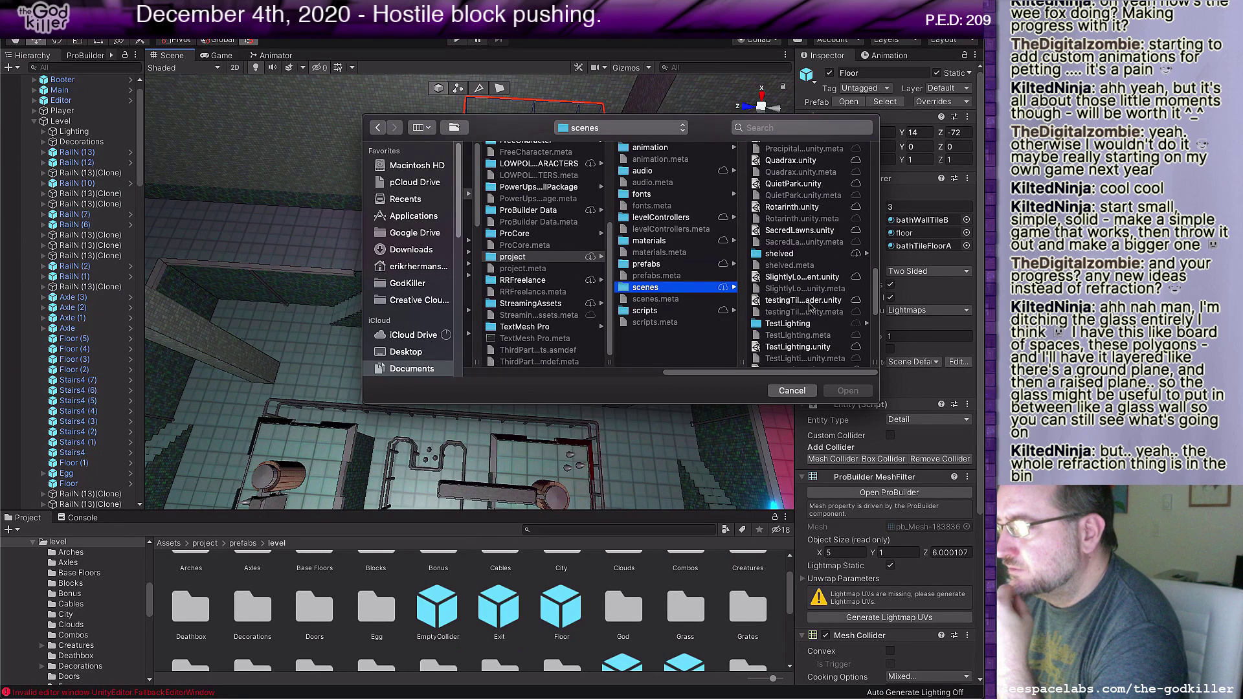
pyautogui.scroll(8, 808, 285)
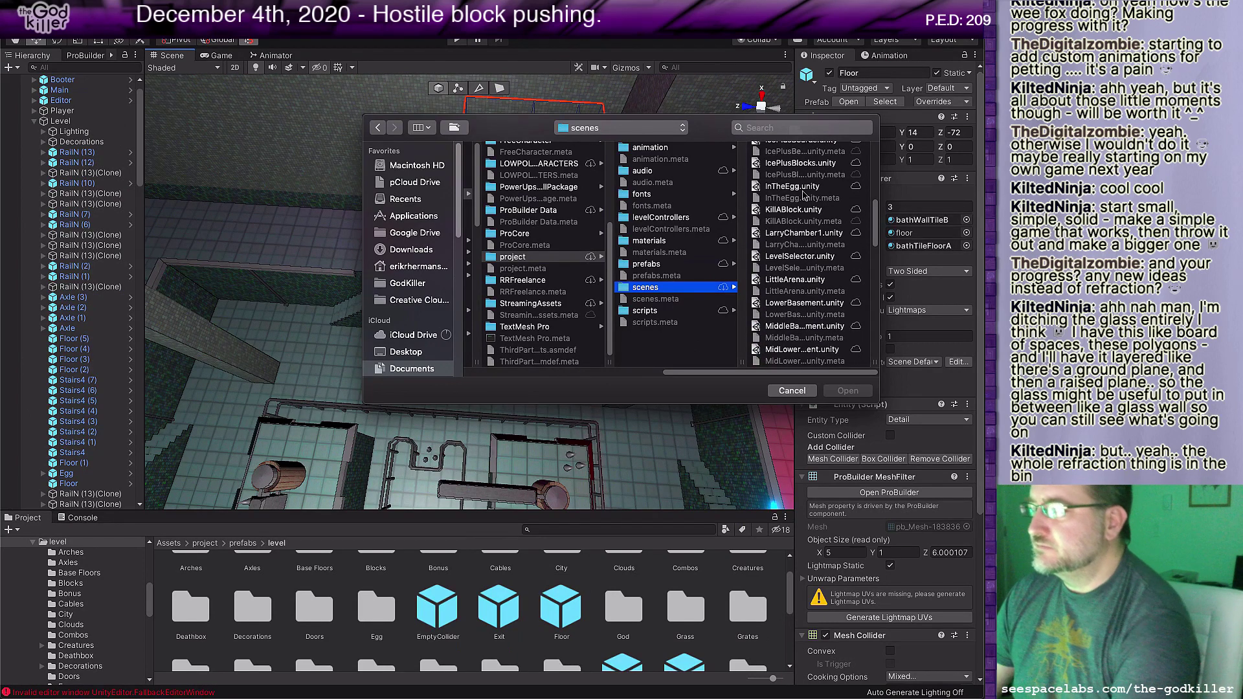
pyautogui.scroll(-6, 798, 272)
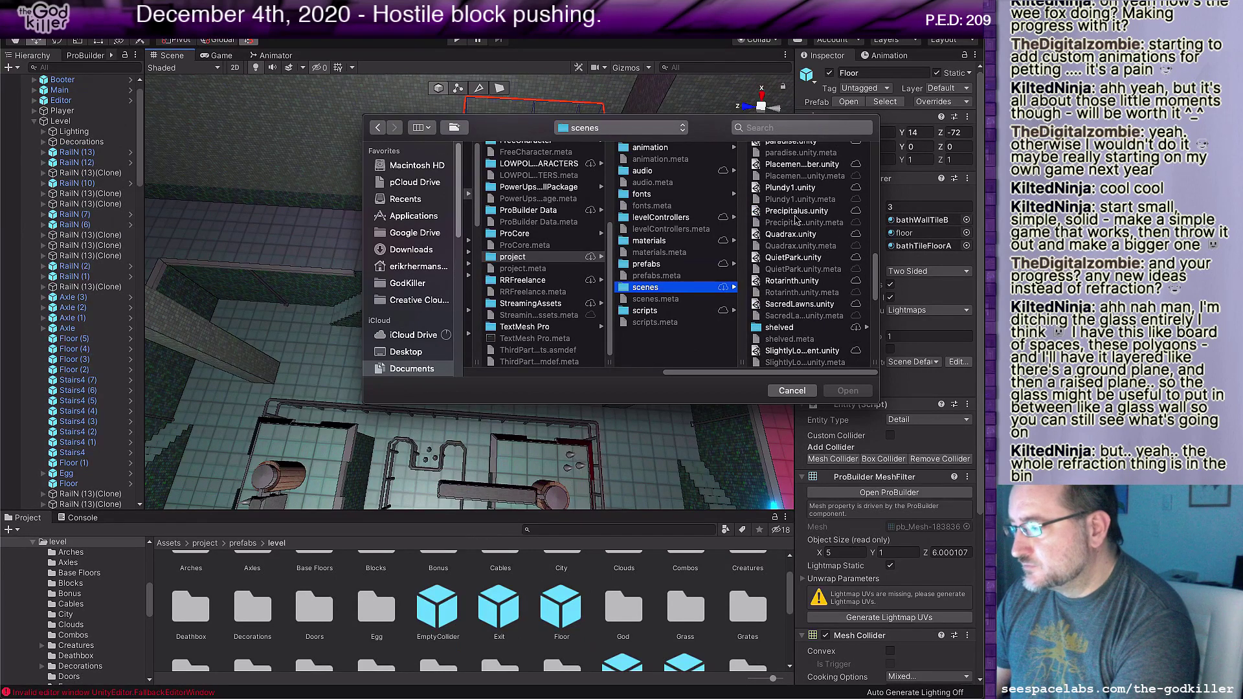
pyautogui.click(796, 212)
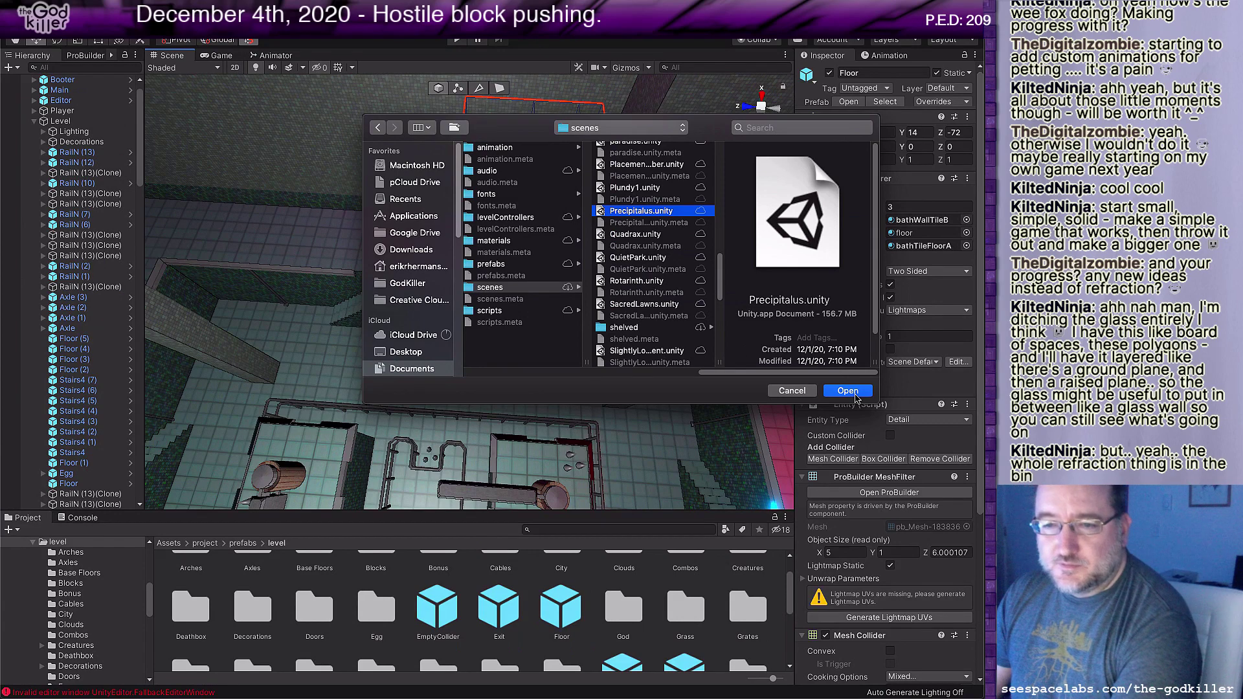
pyautogui.click(854, 393)
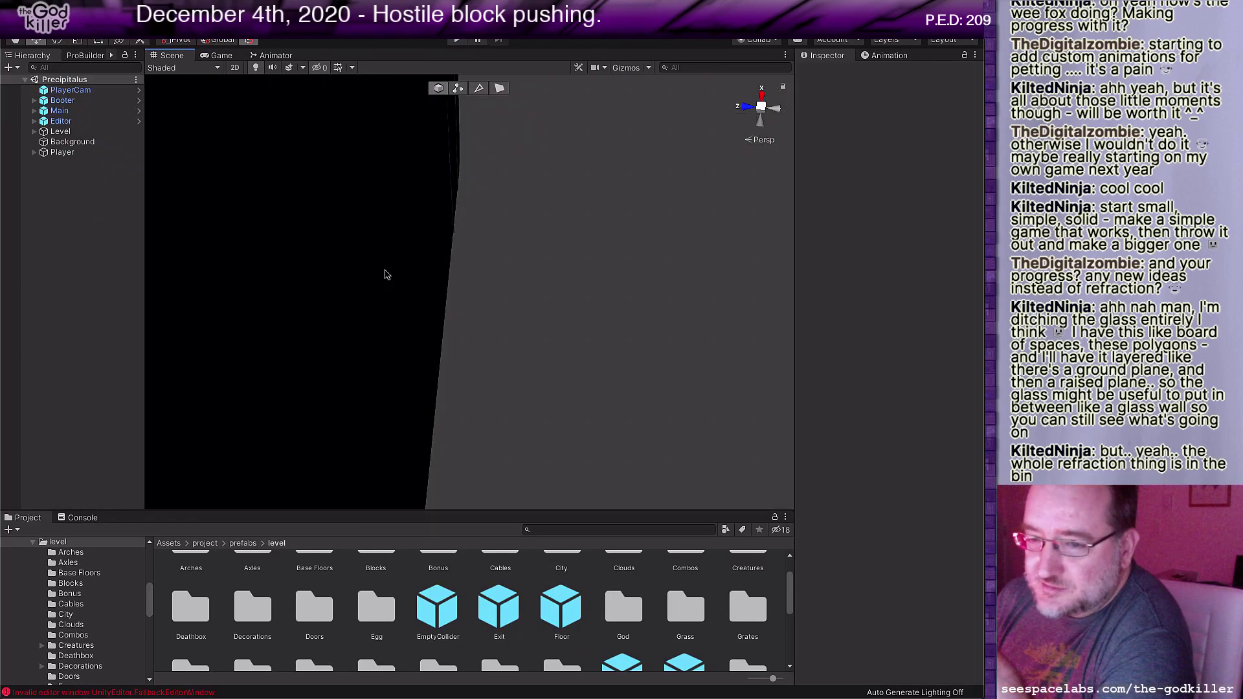
# Step: Examine the Precipitalus level's egg platforms, lettered crates, grass patches and connecting rails from above
pyautogui.scroll(-1, 391, 272)
pyautogui.moveTo(392, 270); pyautogui.dragTo(945, 441, button='middle')
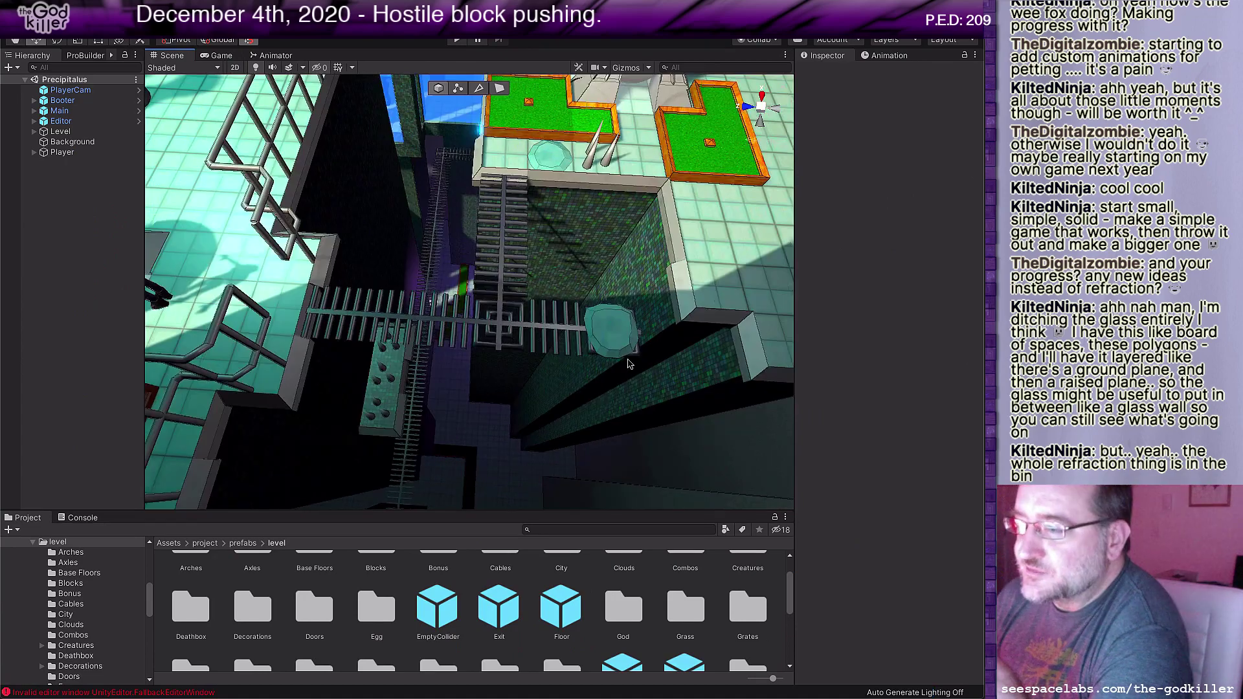
pyautogui.scroll(-2, 582, 337)
pyautogui.scroll(-3, 518, 304)
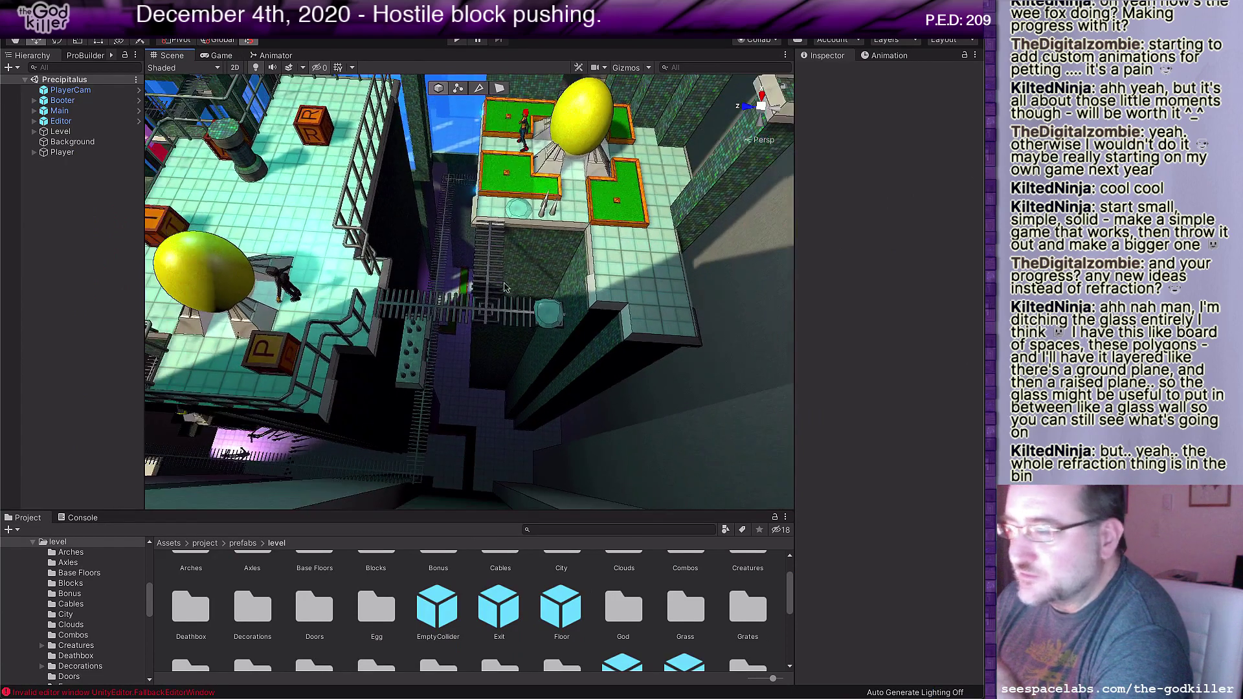
pyautogui.moveTo(499, 260); pyautogui.dragTo(484, 336, button='middle')
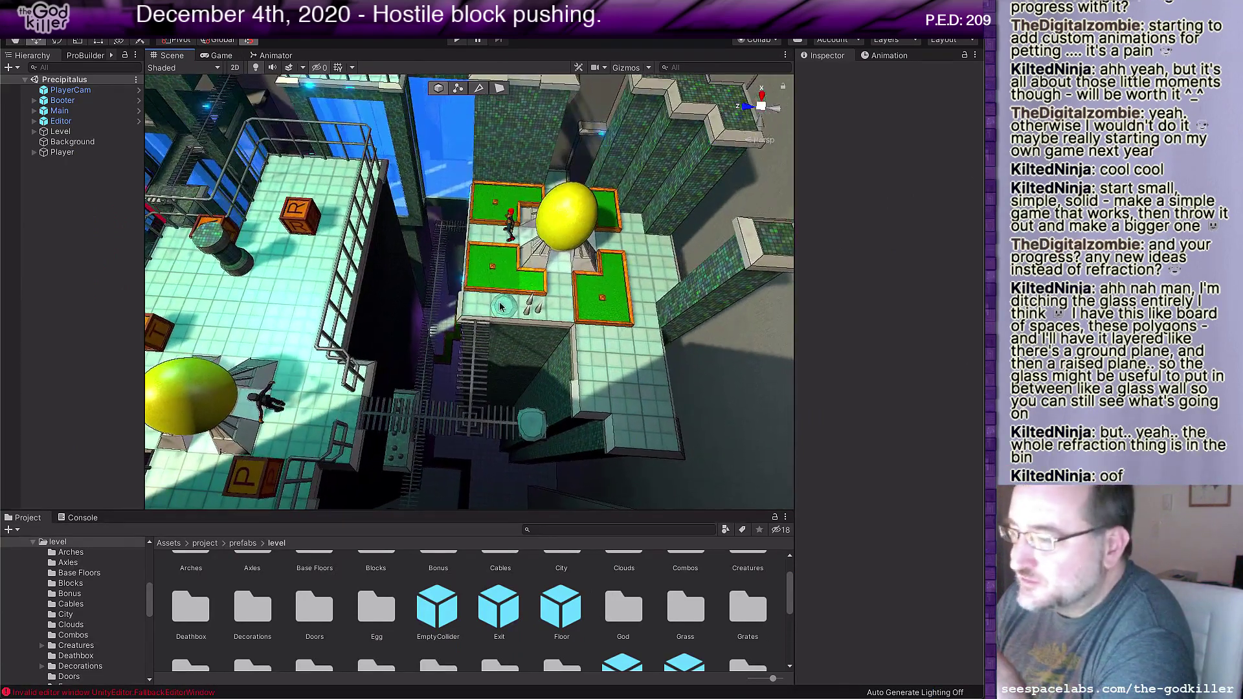
pyautogui.keyDown('alt'); pyautogui.moveTo(499, 298); pyautogui.dragTo(517, 320); pyautogui.keyUp('alt')
pyautogui.moveTo(517, 320); pyautogui.dragTo(551, 315, button='middle')
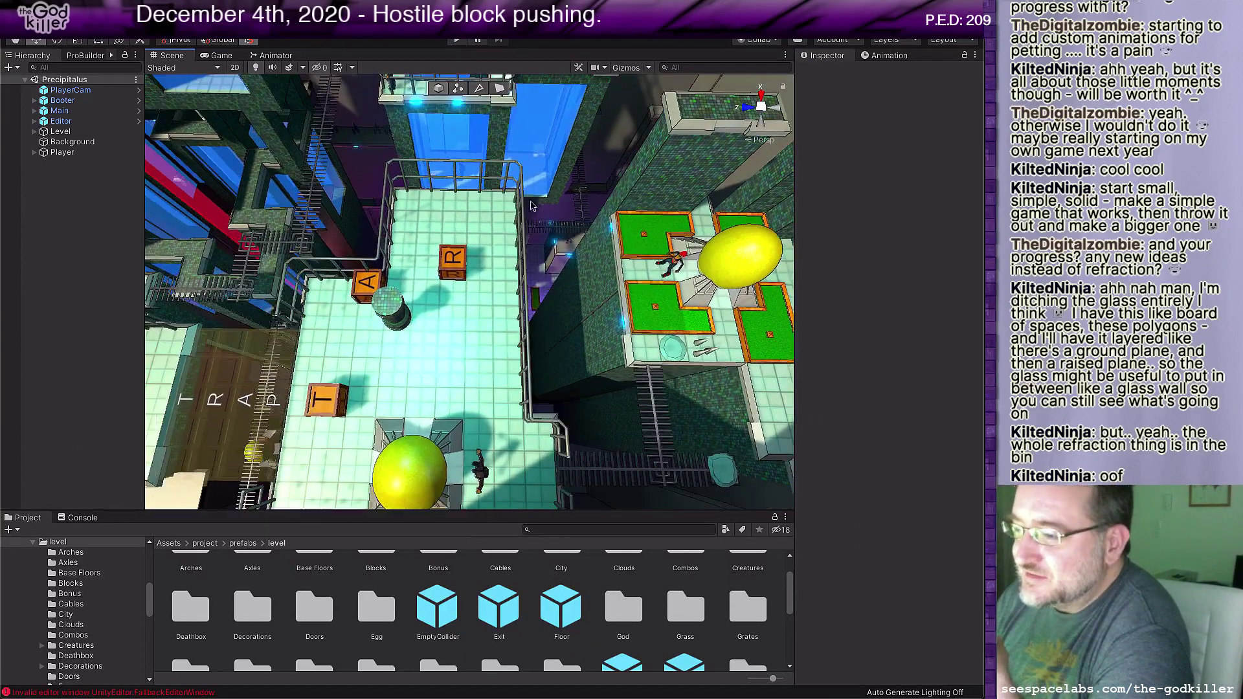
pyautogui.moveTo(551, 315); pyautogui.dragTo(217, 284, button='right')
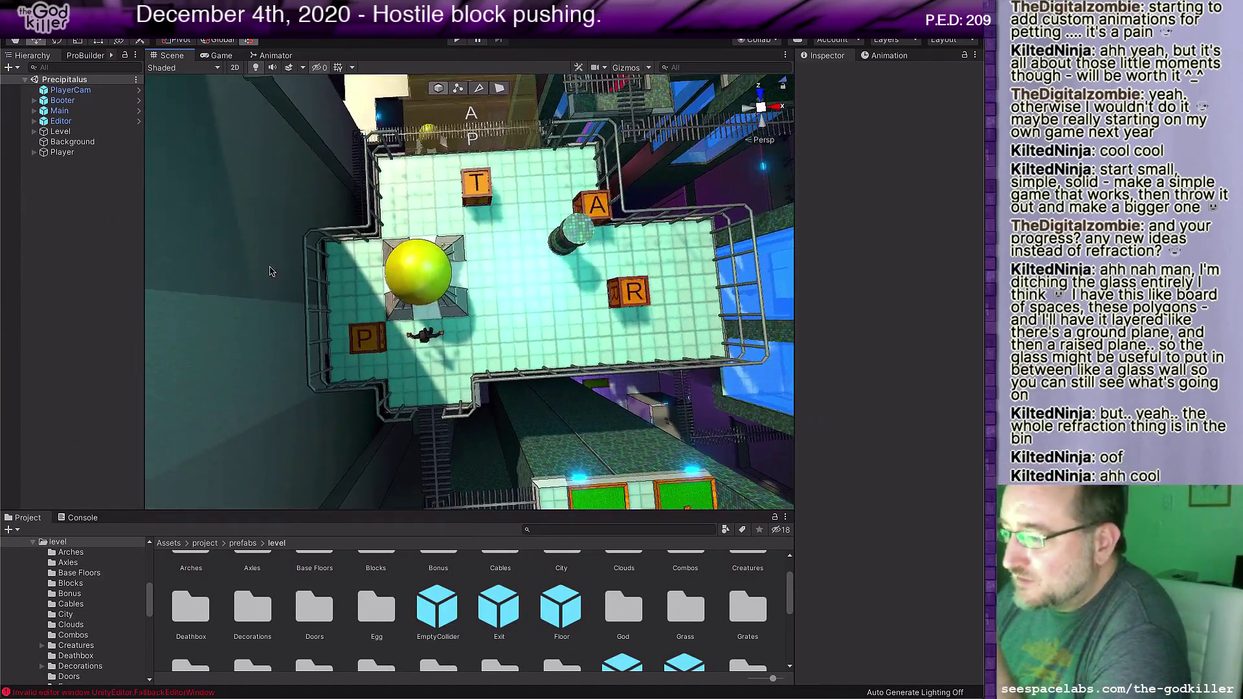
pyautogui.moveTo(562, 196); pyautogui.dragTo(517, 123, button='middle')
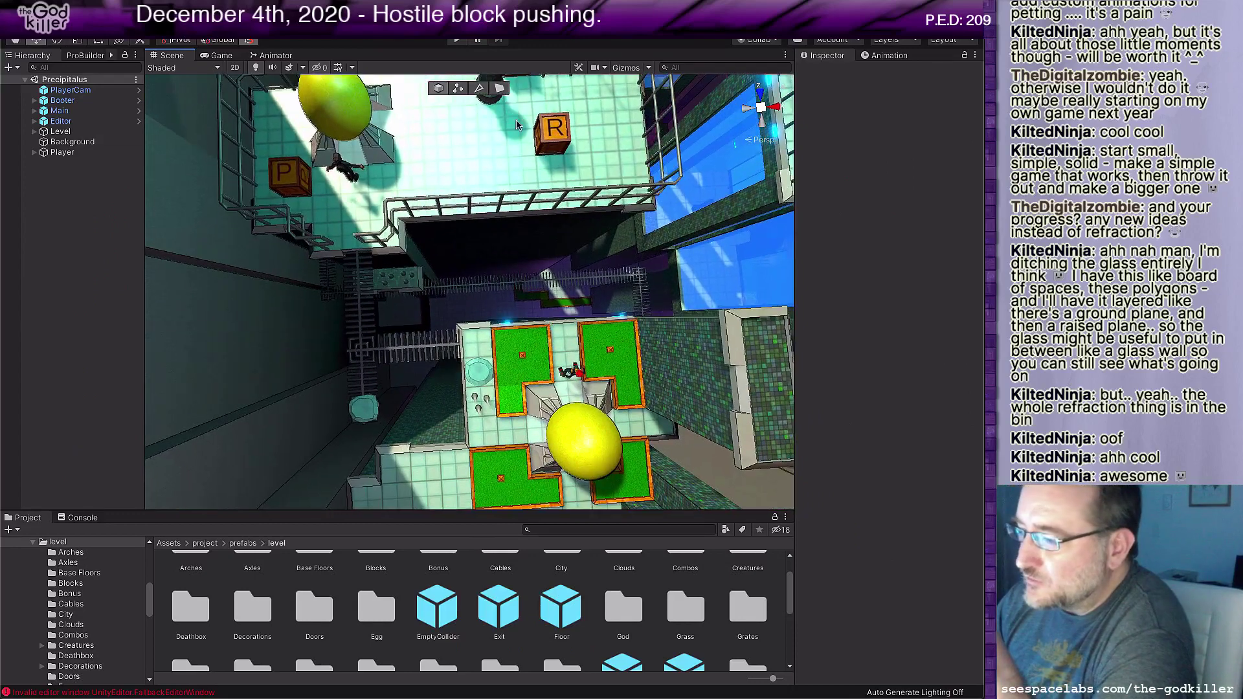
pyautogui.moveTo(565, 343); pyautogui.dragTo(528, 293, button='middle')
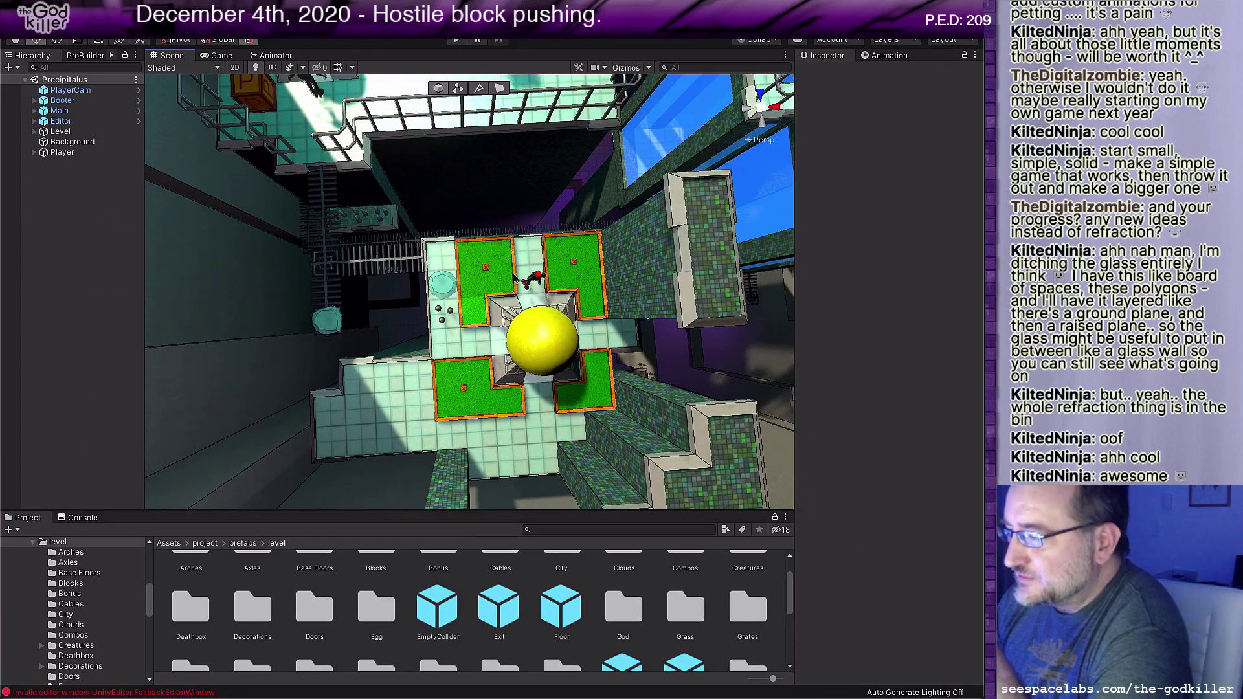
pyautogui.scroll(-2, 555, 278)
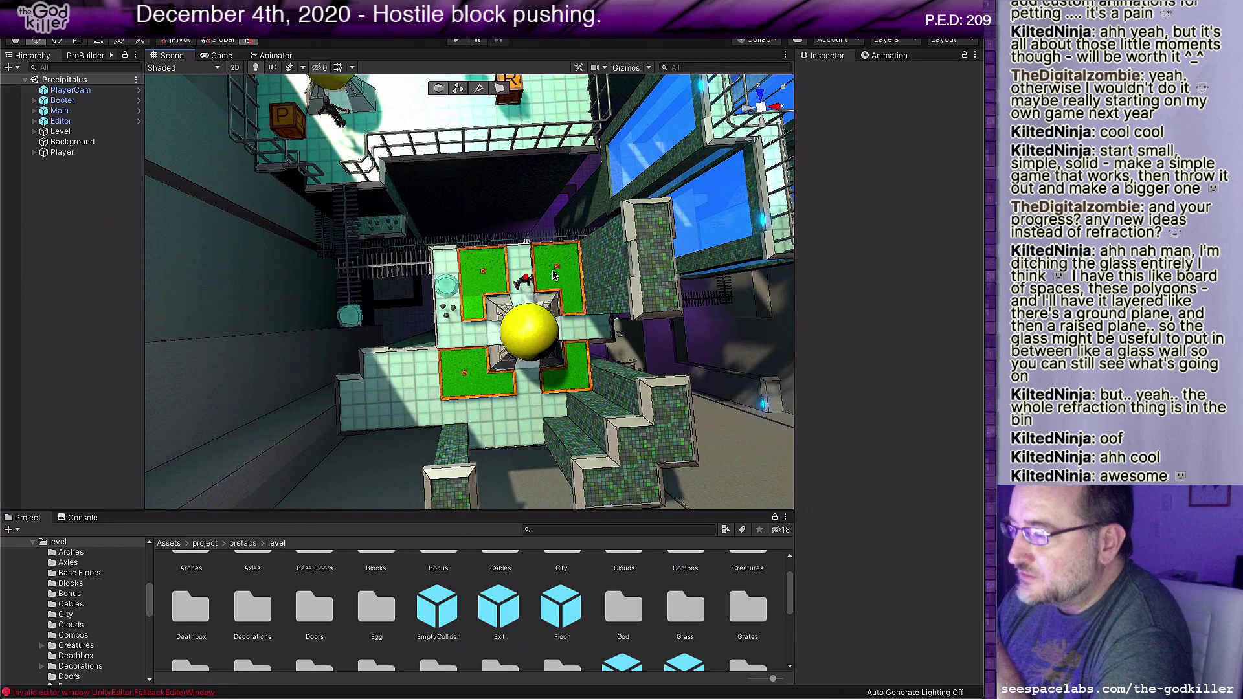
# Step: Examine the Precipitalus level's grass-patch platform around the yellow egg and the neighbouring stepped walls, both from afar and up close
pyautogui.scroll(-6, 545, 270)
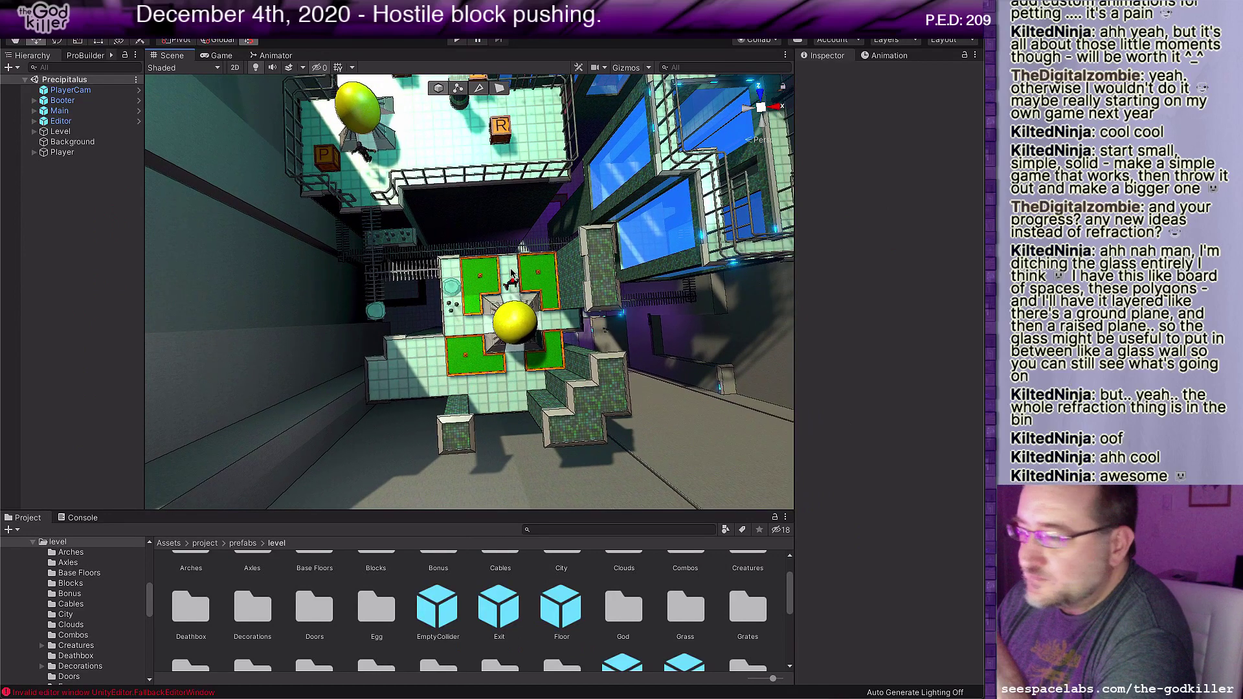
pyautogui.moveTo(521, 251); pyautogui.dragTo(493, 238, button='middle')
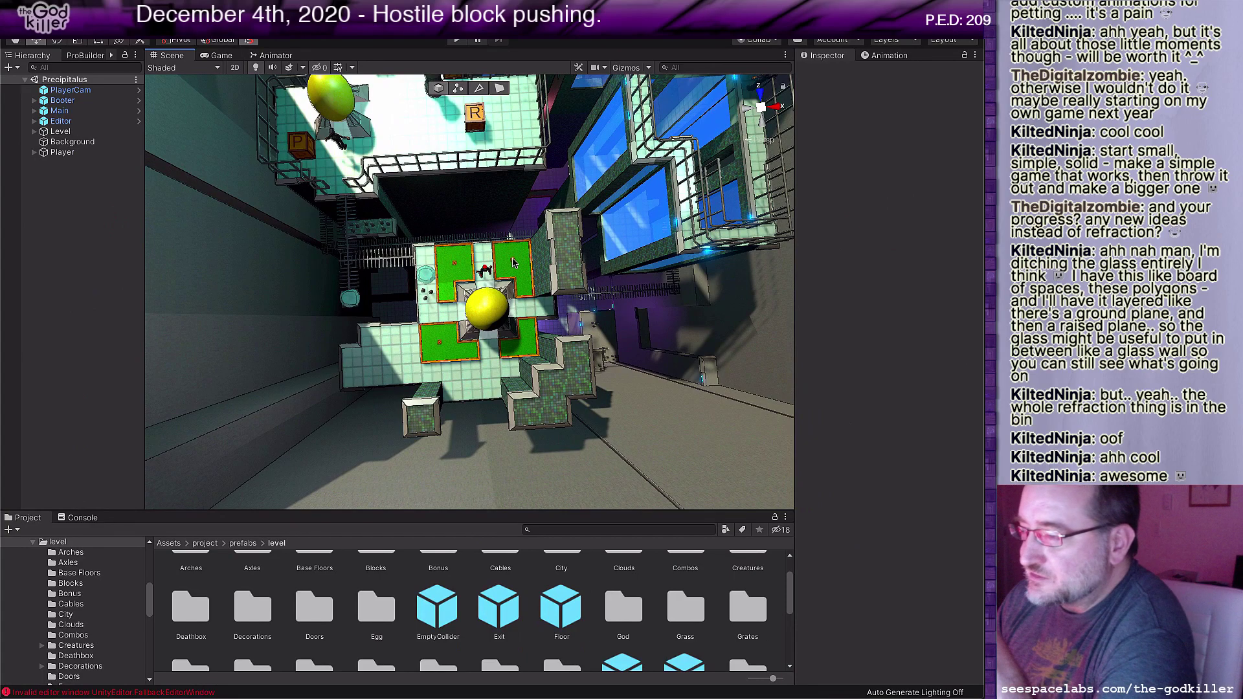
pyautogui.scroll(5, 513, 263)
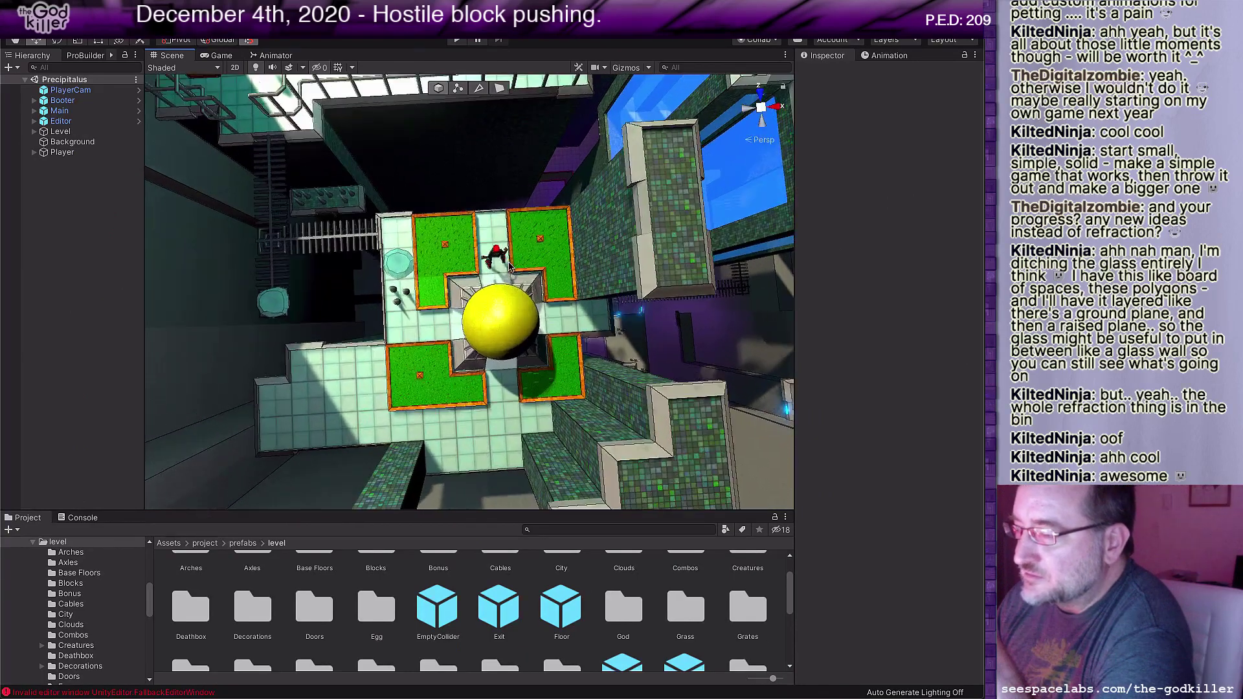
pyautogui.scroll(3, 509, 262)
pyautogui.moveTo(538, 262); pyautogui.dragTo(510, 309, button='middle')
pyautogui.moveTo(510, 309); pyautogui.dragTo(535, 293, button='right')
pyautogui.scroll(3, 541, 294)
pyautogui.scroll(-3, 538, 295)
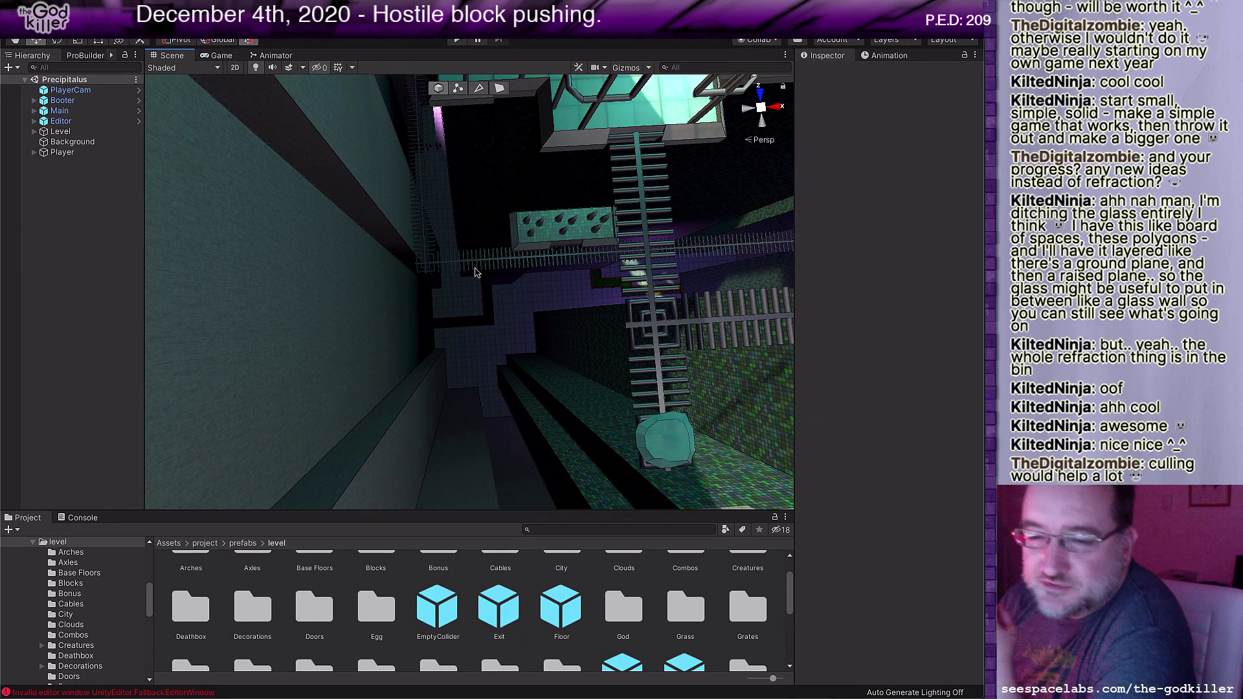
# Step: Examine how detail and culling behave on the rails, spiked block, grass patches and lettered-crate platform at varying view distances
pyautogui.scroll(-8, 477, 277)
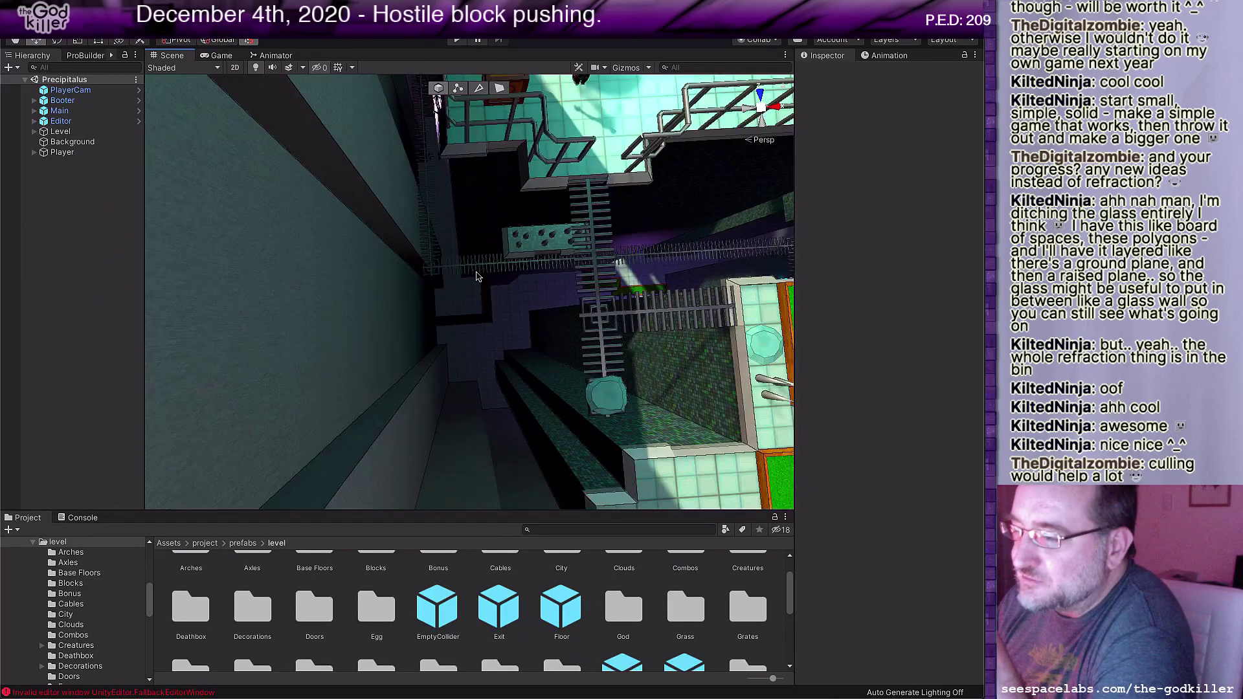
pyautogui.scroll(-3, 482, 279)
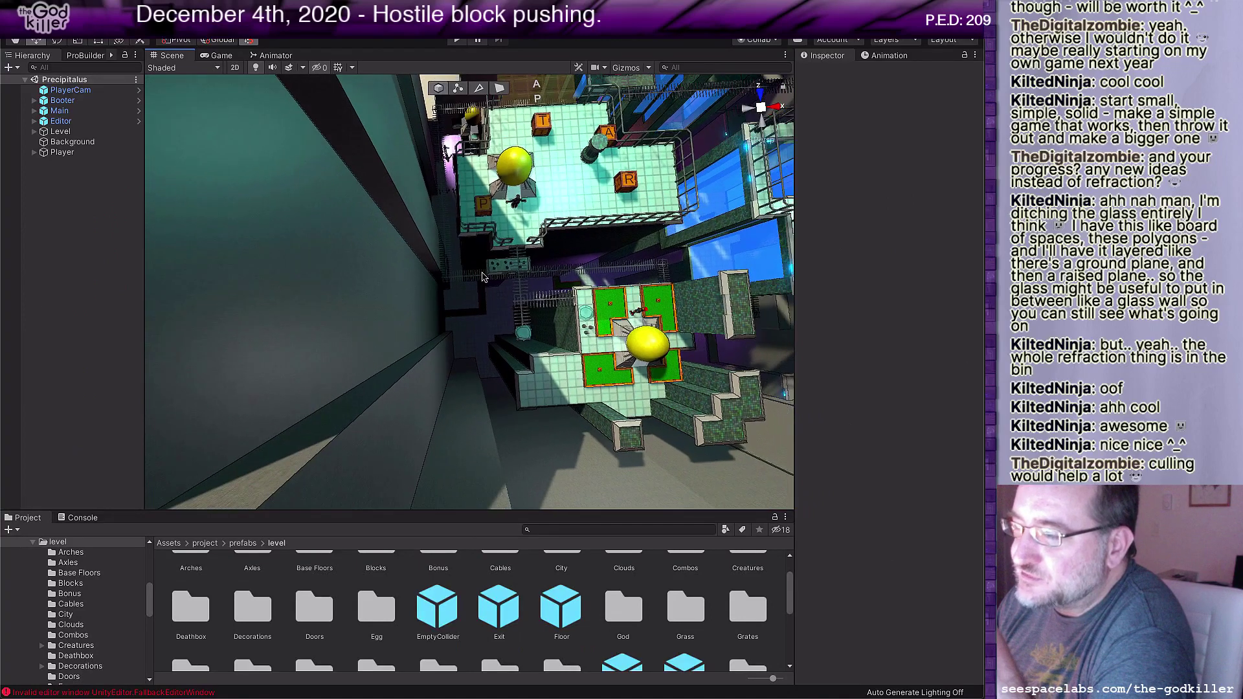
pyautogui.moveTo(480, 259)
pyautogui.mouseDown(button='middle')
pyautogui.moveTo(480, 334)
pyautogui.moveTo(481, 262)
pyautogui.mouseUp(button='middle')
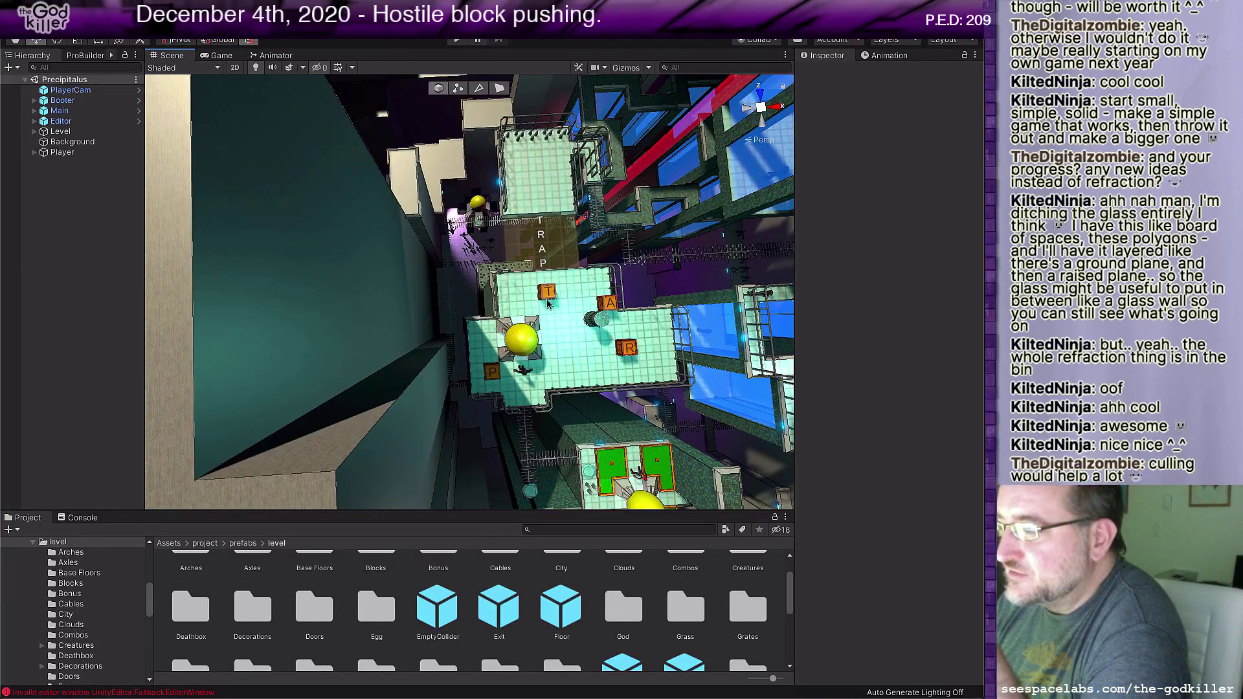
pyautogui.moveTo(546, 303); pyautogui.dragTo(518, 271, button='middle')
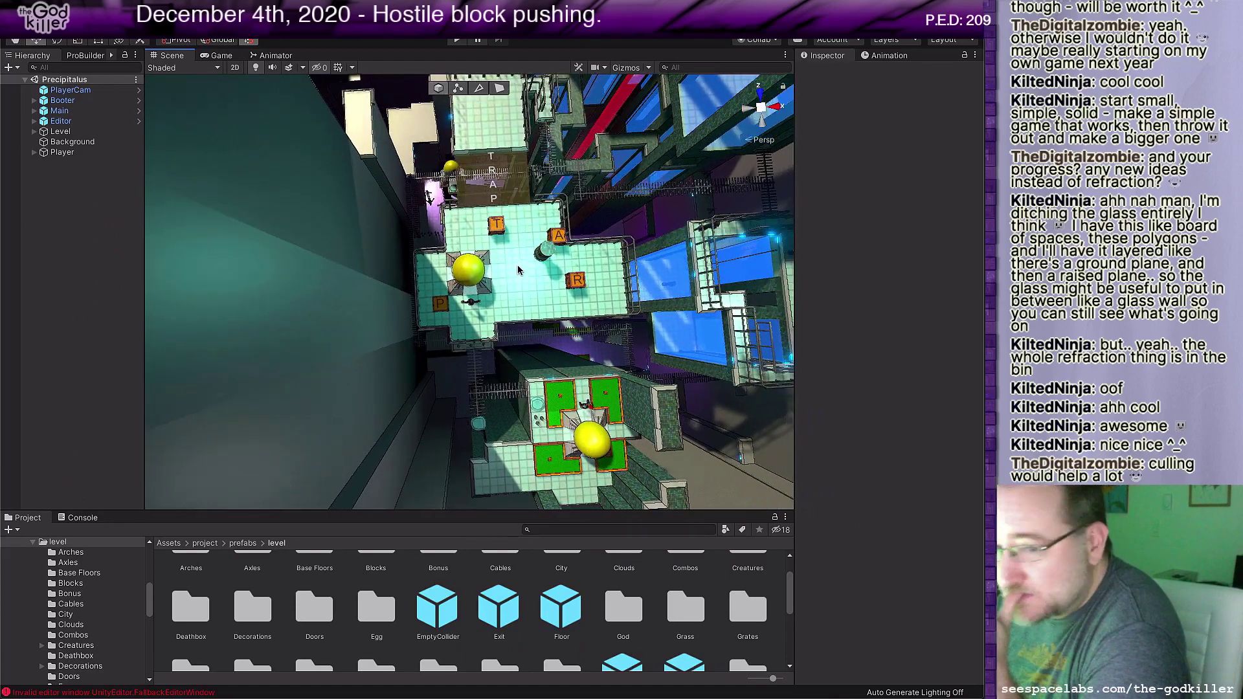
pyautogui.scroll(3, 492, 295)
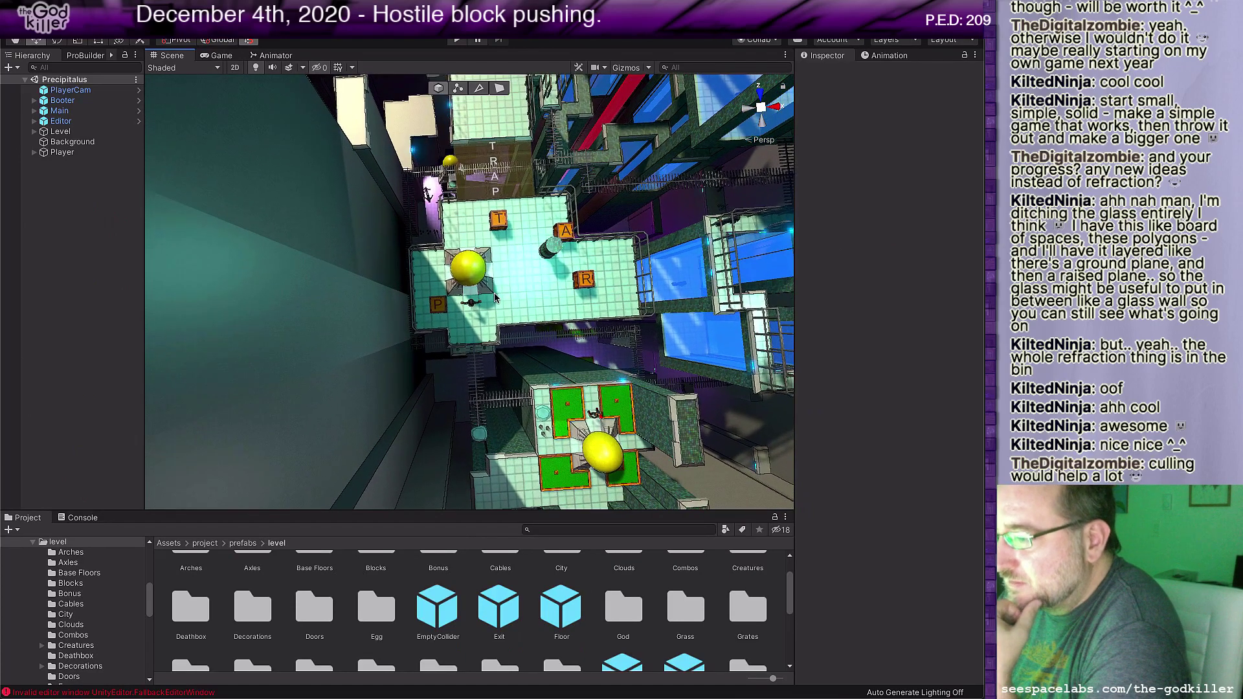
pyautogui.scroll(2, 510, 295)
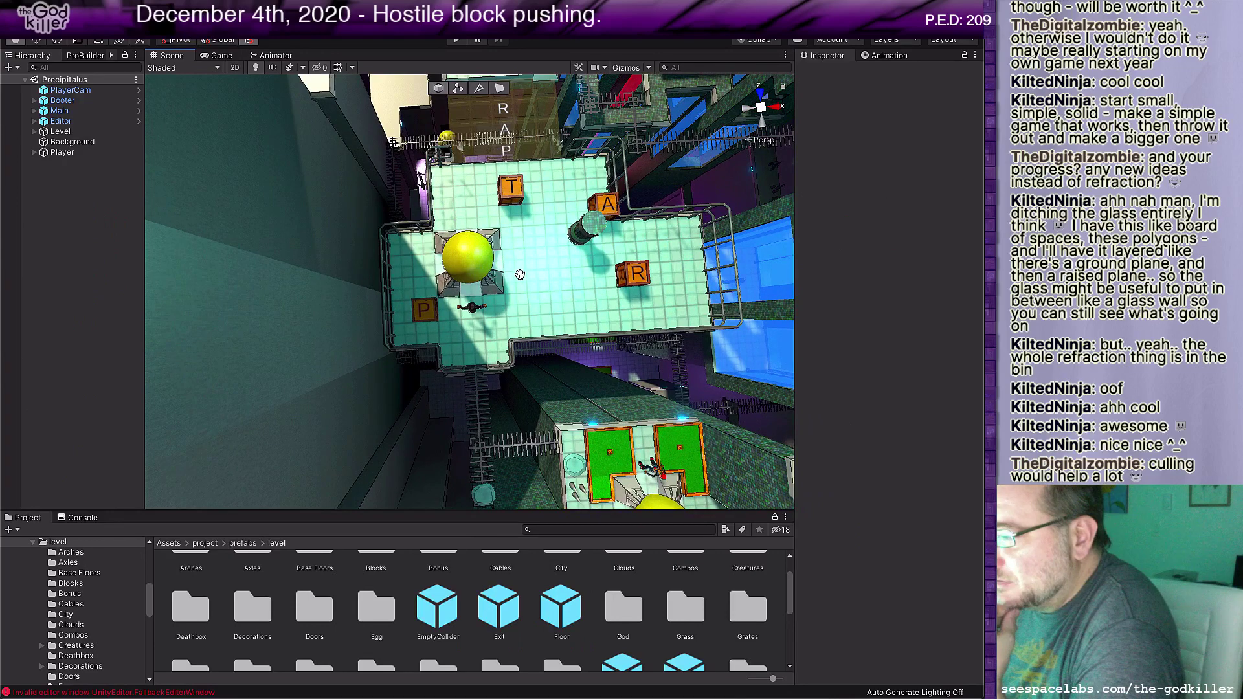
pyautogui.scroll(3, 520, 275)
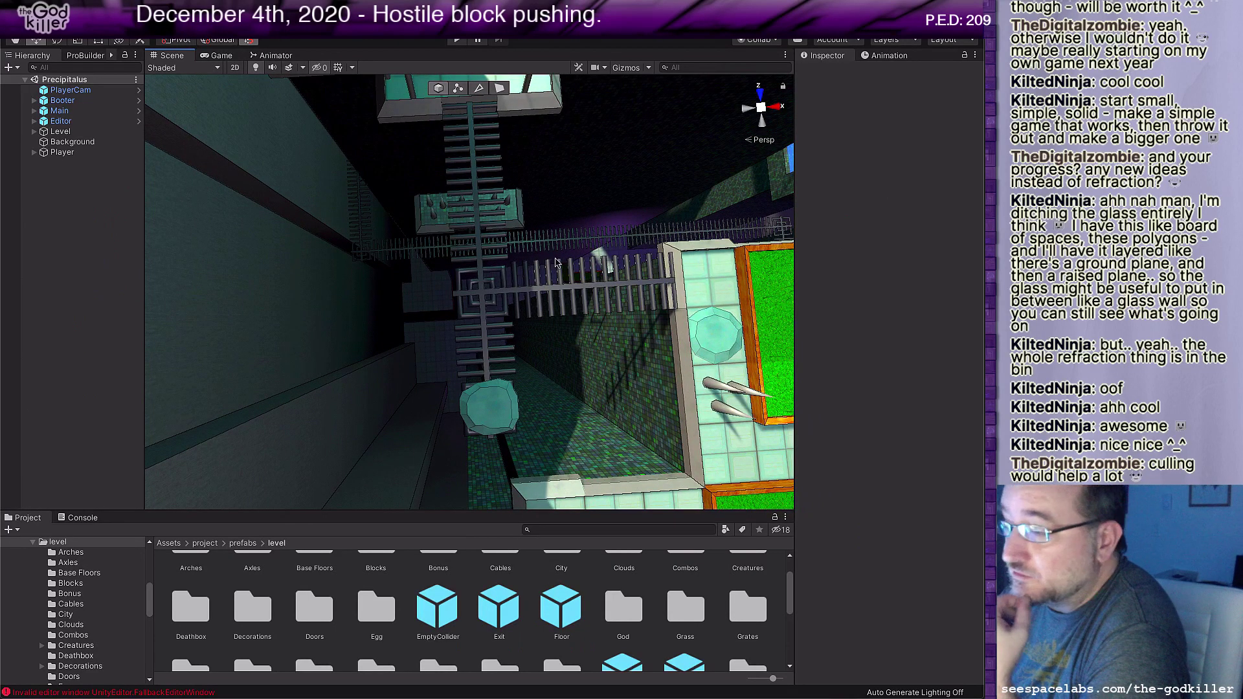
pyautogui.moveTo(557, 262); pyautogui.dragTo(389, 264, button='middle')
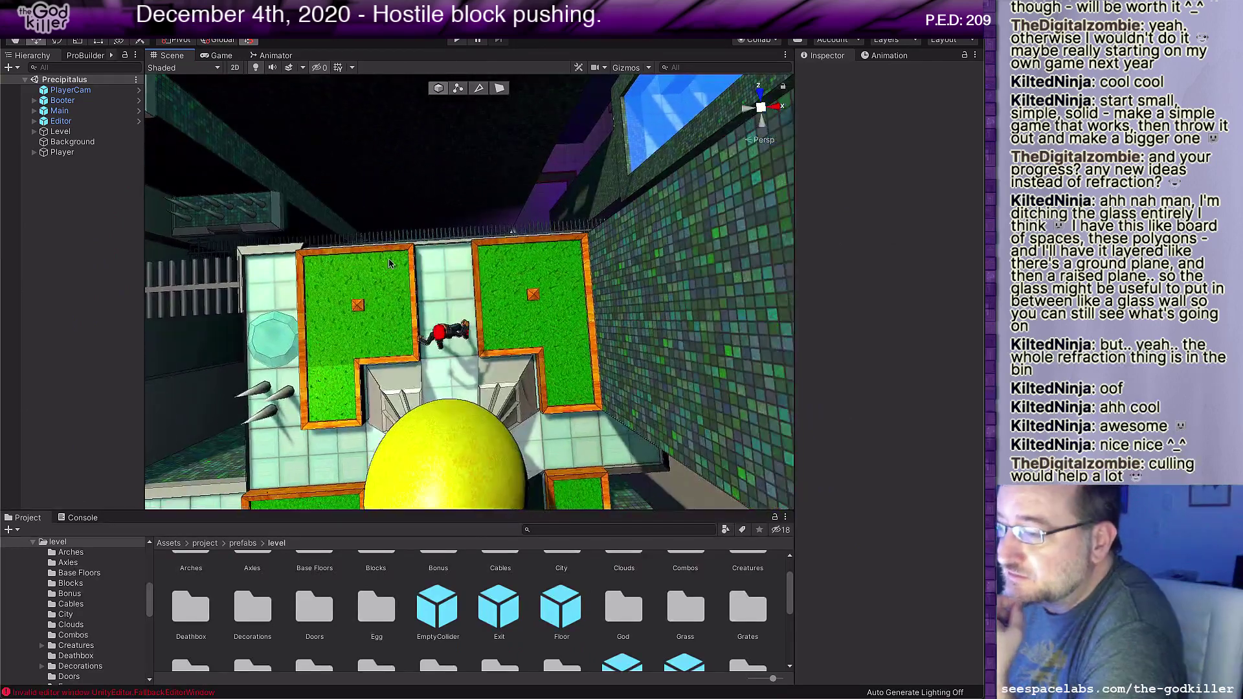
pyautogui.scroll(-5, 389, 262)
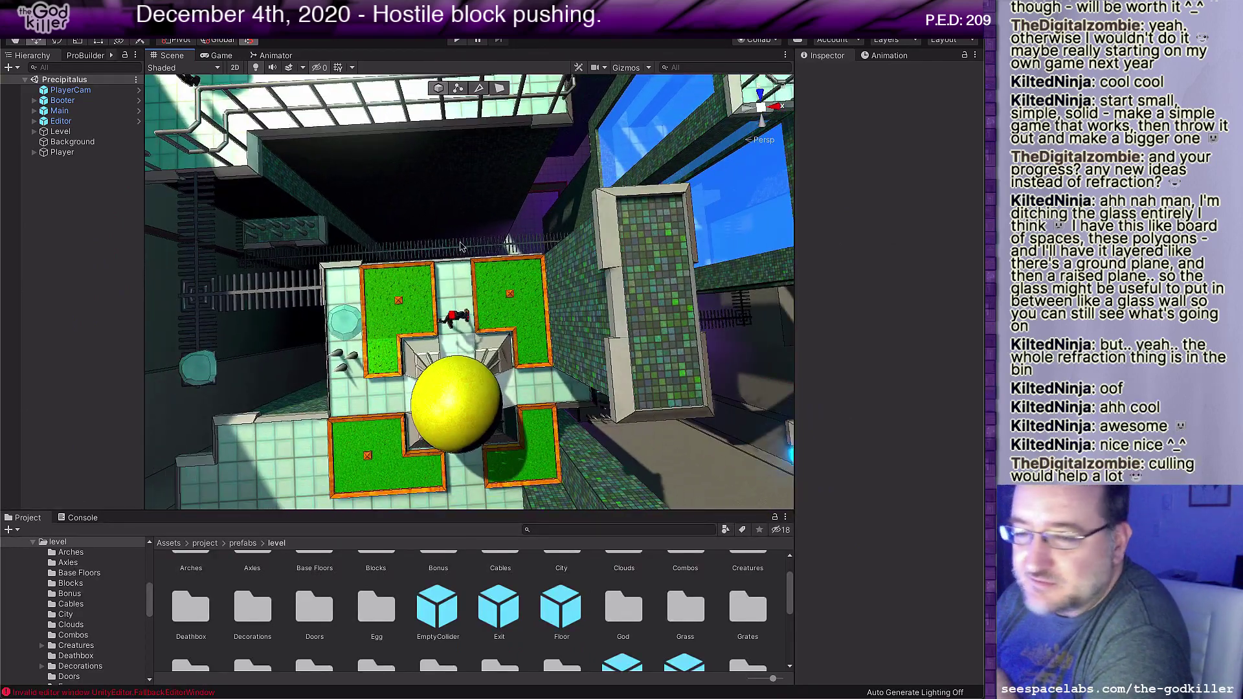
pyautogui.moveTo(460, 246); pyautogui.dragTo(317, 228, button='middle')
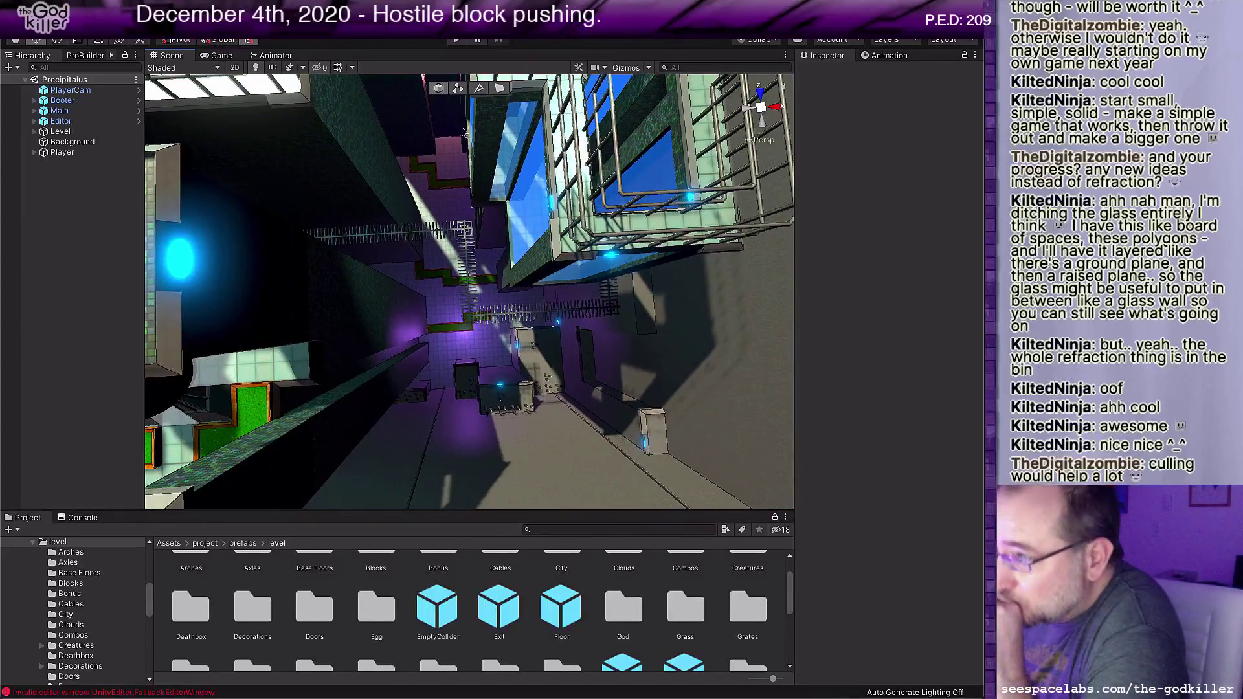
pyautogui.scroll(3, 468, 289)
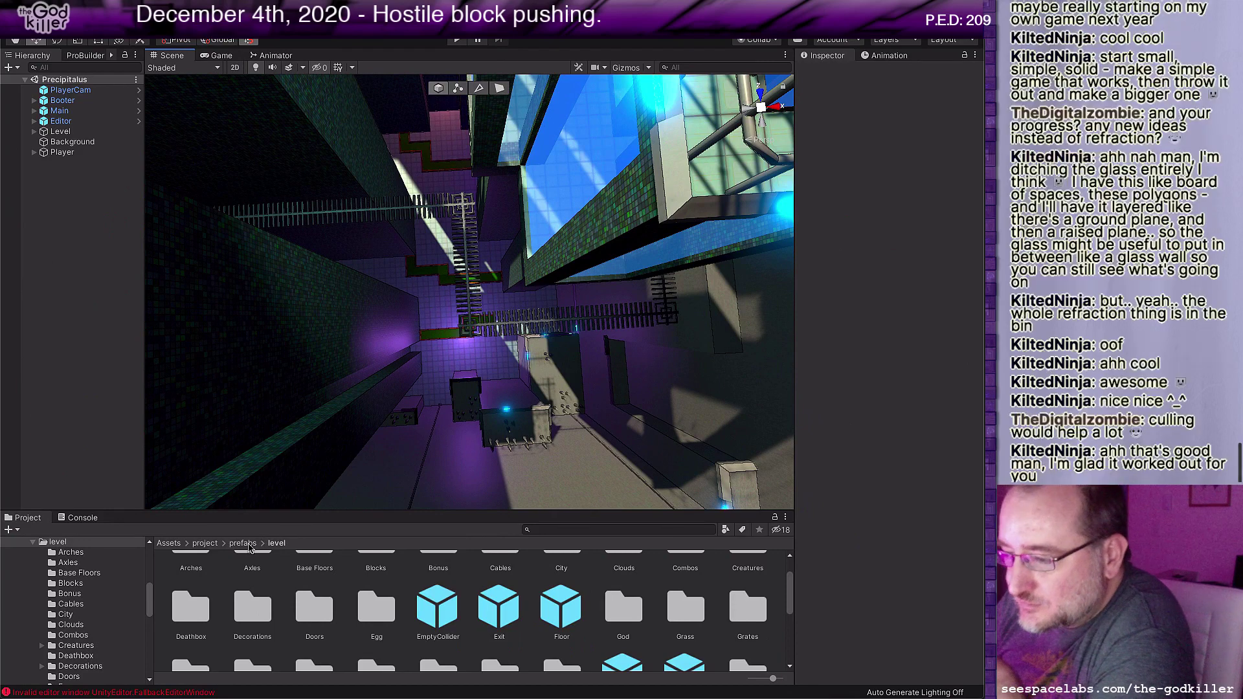
# Step: Open the GrassNS prefab from the project's prefabs/level/Grass/_Tuck folder for editing
pyautogui.scroll(2, 296, 575)
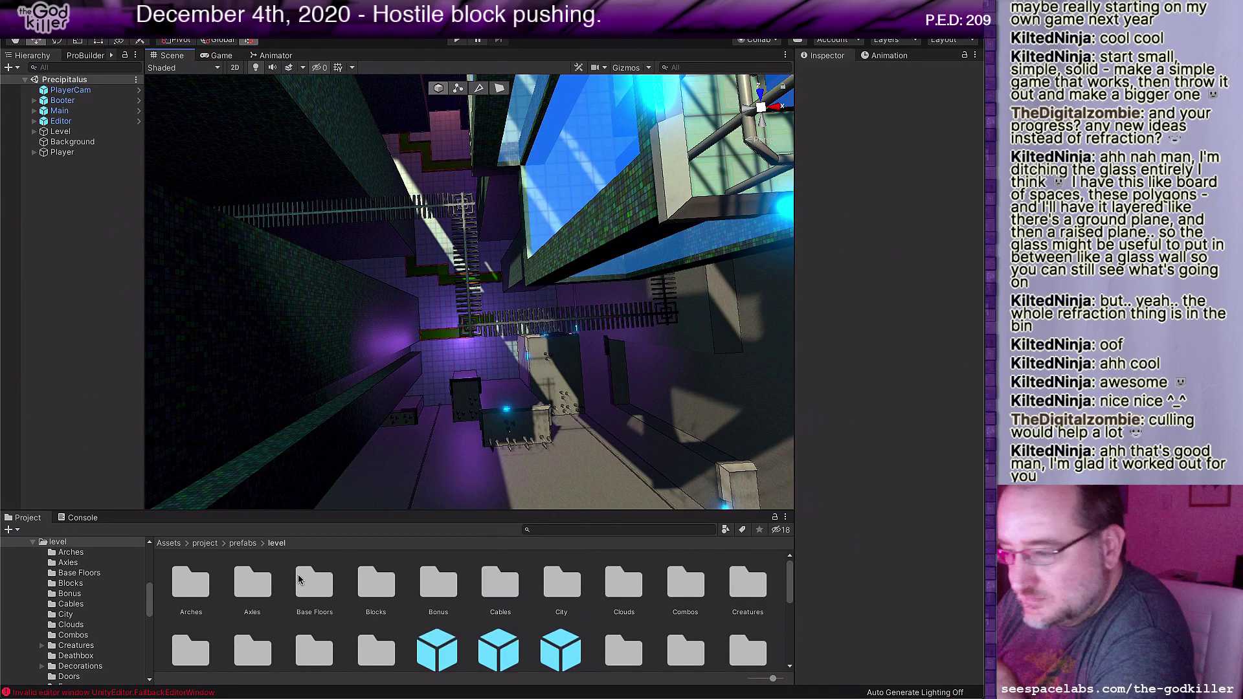
pyautogui.scroll(-2, 563, 606)
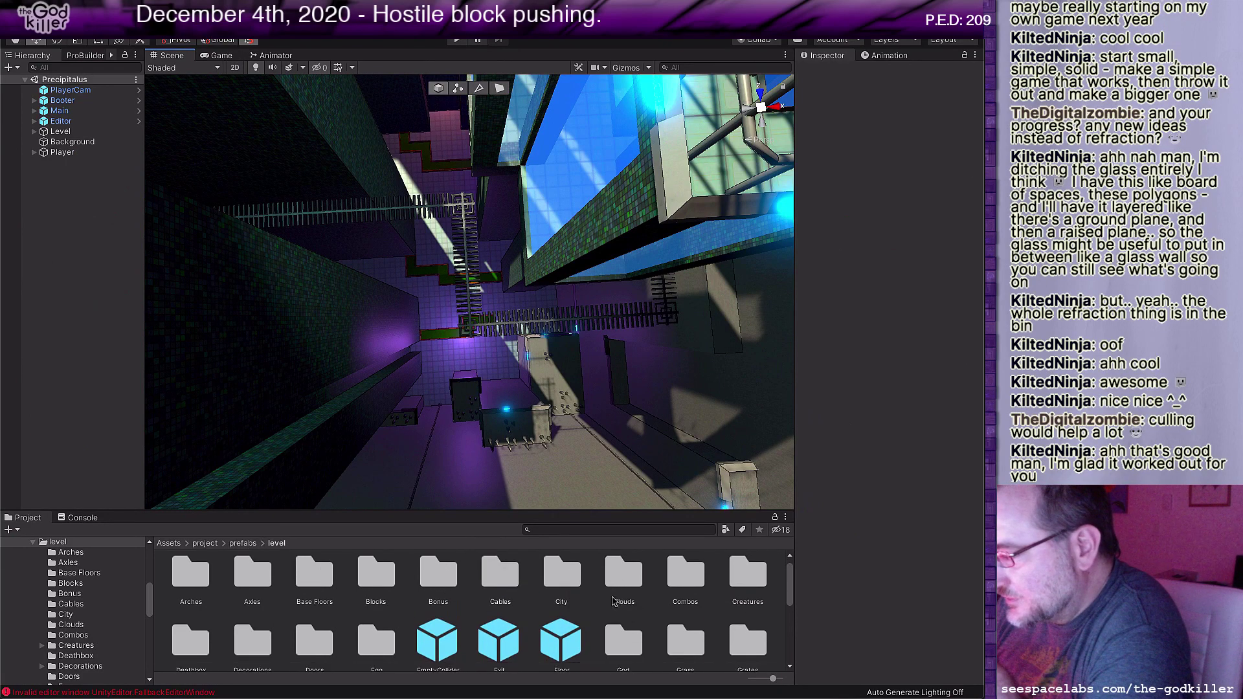
pyautogui.doubleClick(679, 586)
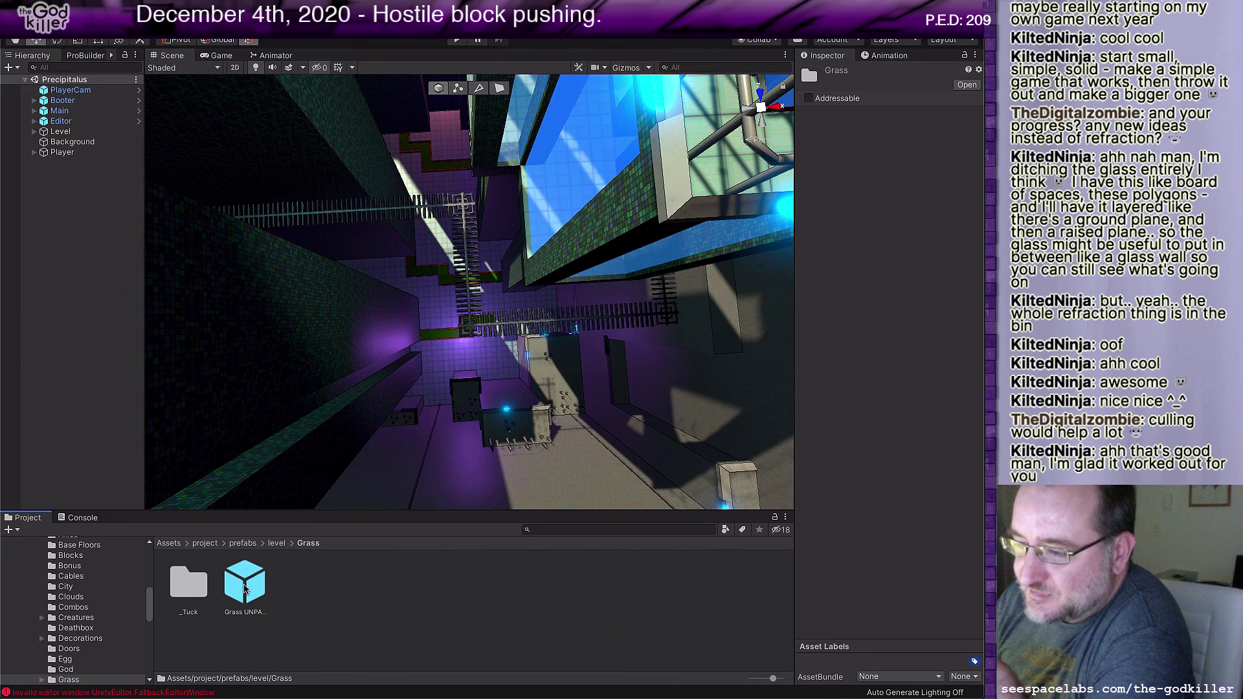
pyautogui.doubleClick(195, 589)
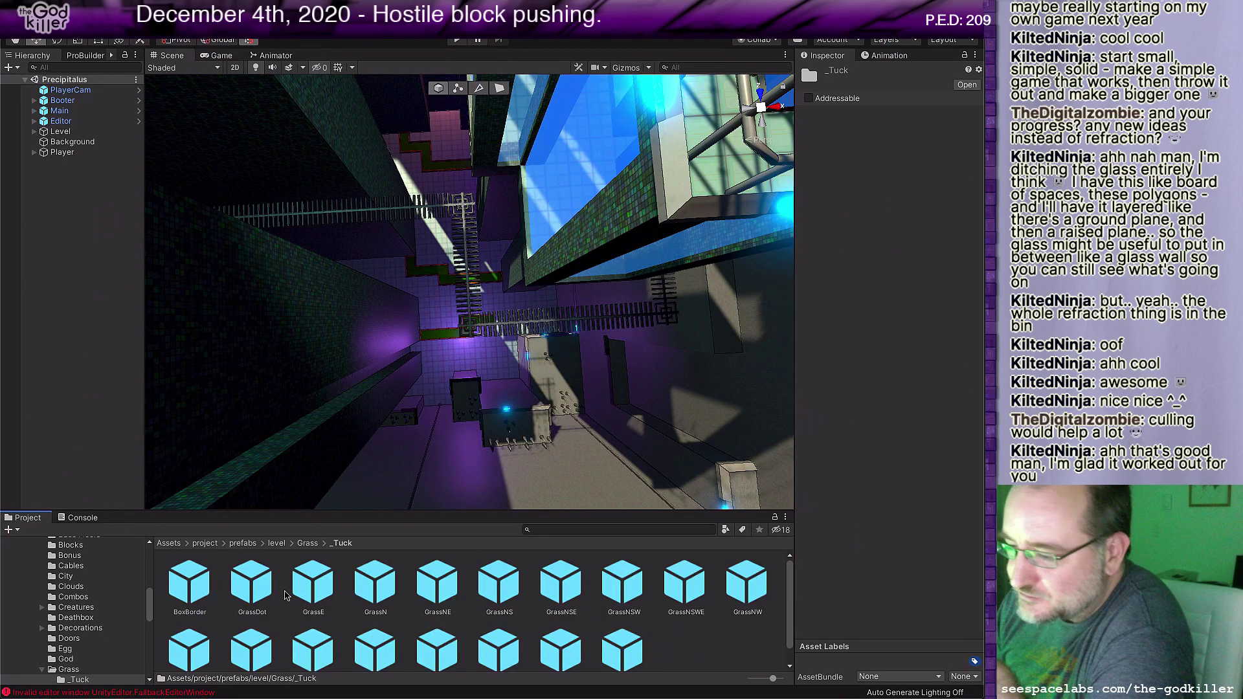
pyautogui.scroll(-1, 288, 596)
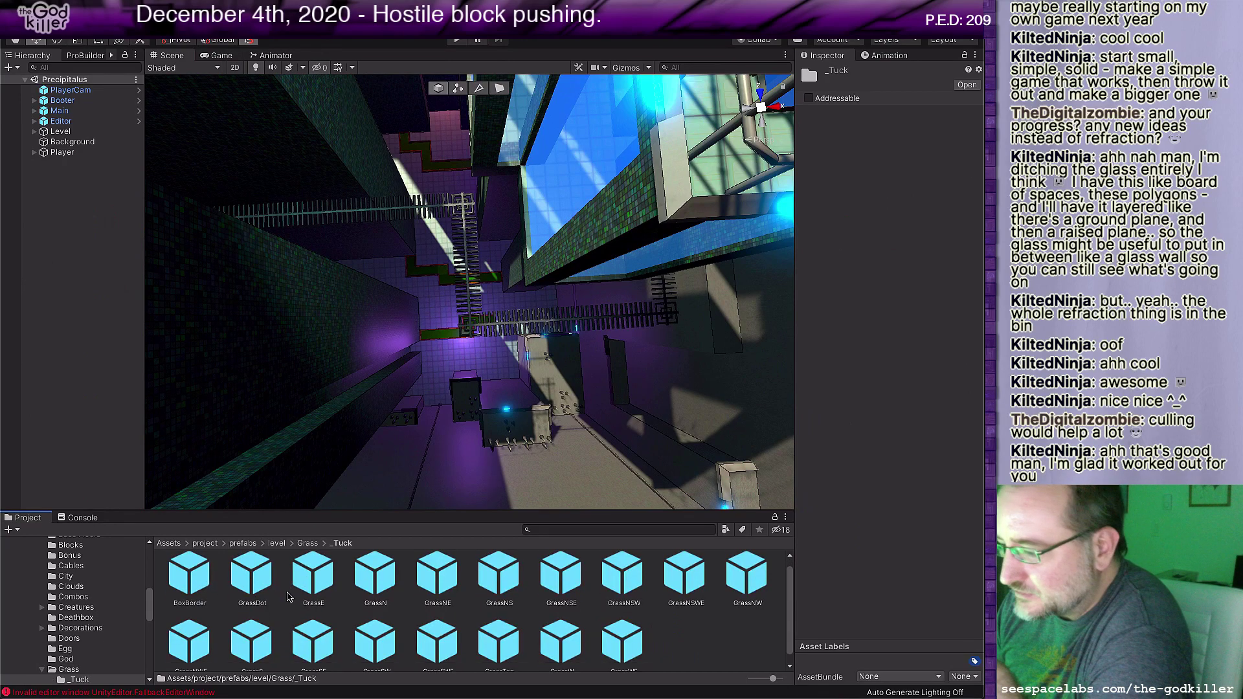
pyautogui.click(510, 574)
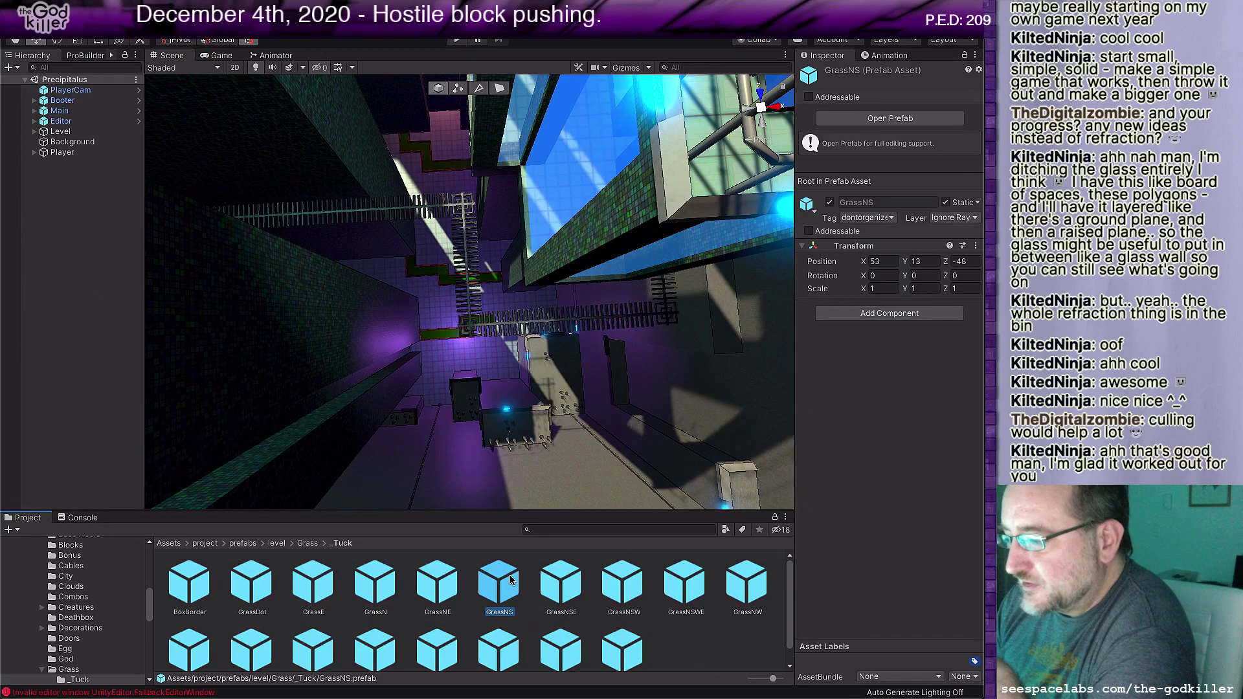
pyautogui.doubleClick(511, 578)
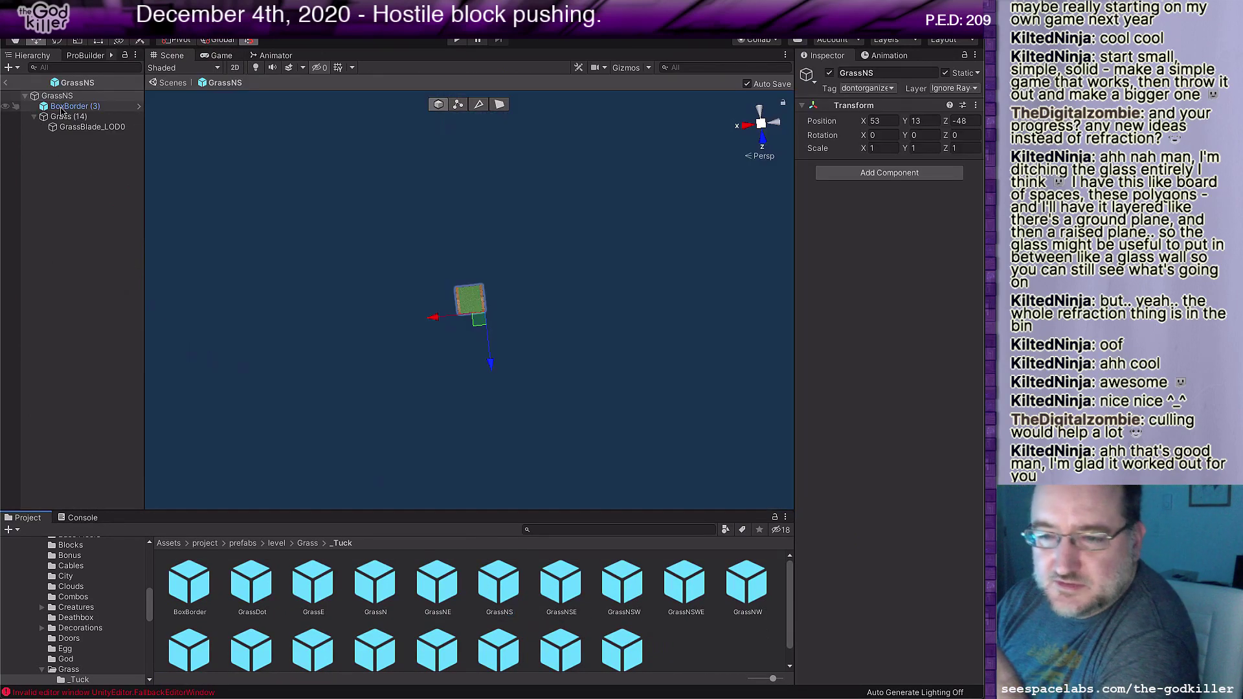
# Step: Inspect the GrassBlade_LOD0 child of the GrassNS prefab and view its grass blades up close
pyautogui.click(71, 127)
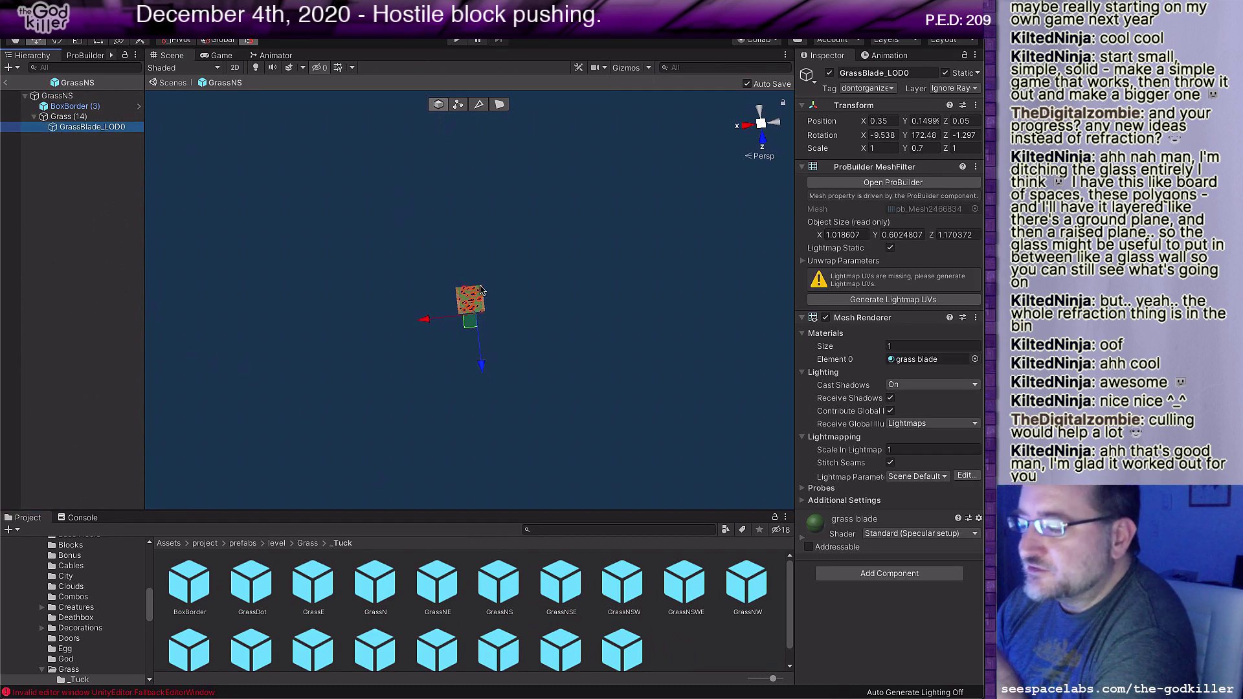
pyautogui.scroll(2, 487, 299)
pyautogui.scroll(7, 490, 301)
pyautogui.scroll(-4, 490, 302)
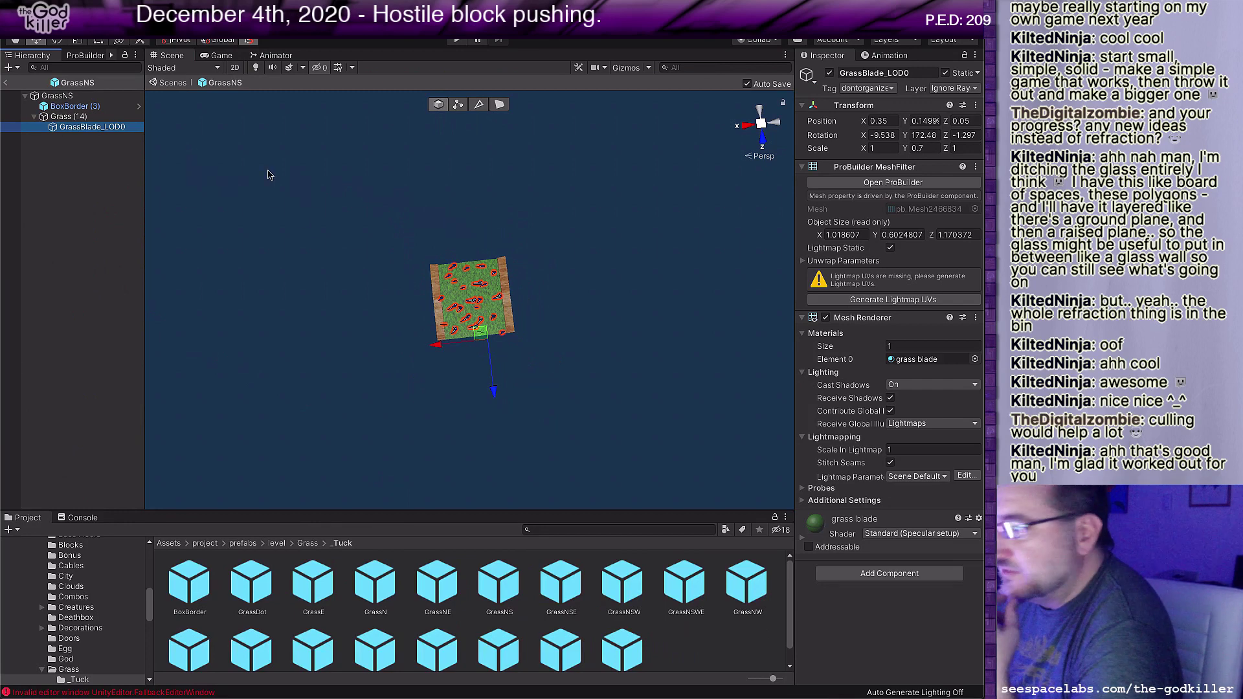
# Step: Check the LOD Group of the Grass (14) object, comparing its culling threshold with near and far view distances
pyautogui.click(68, 116)
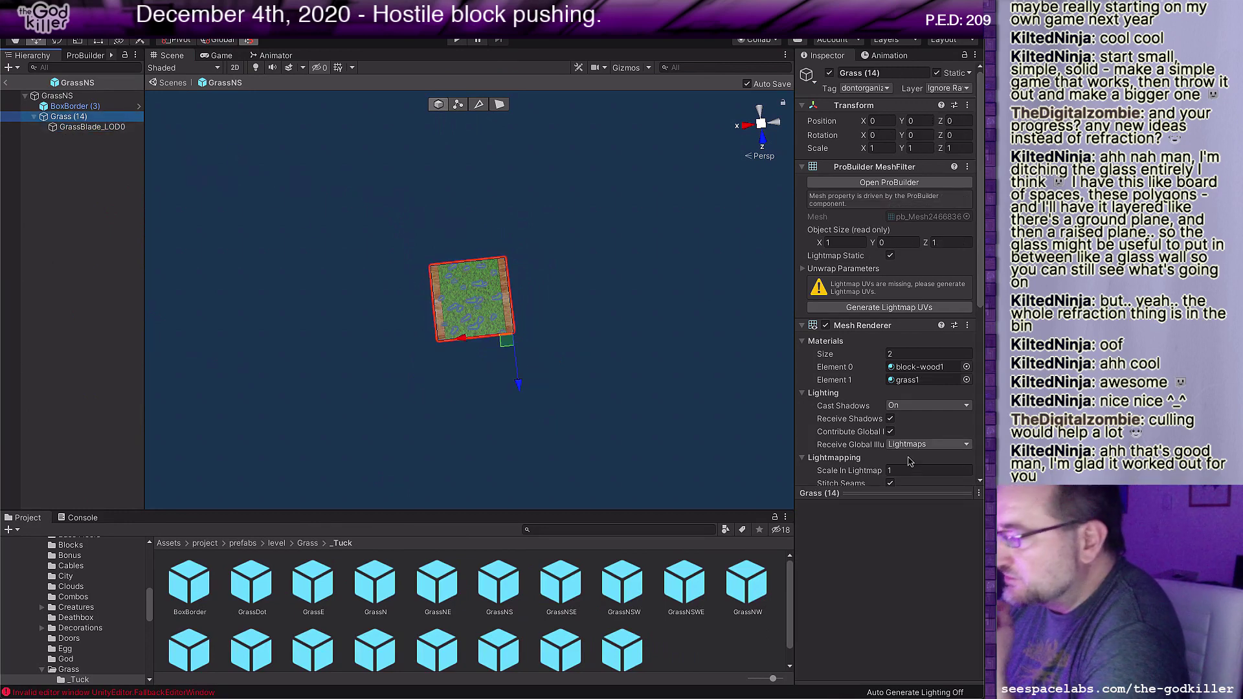
pyautogui.scroll(-6, 872, 413)
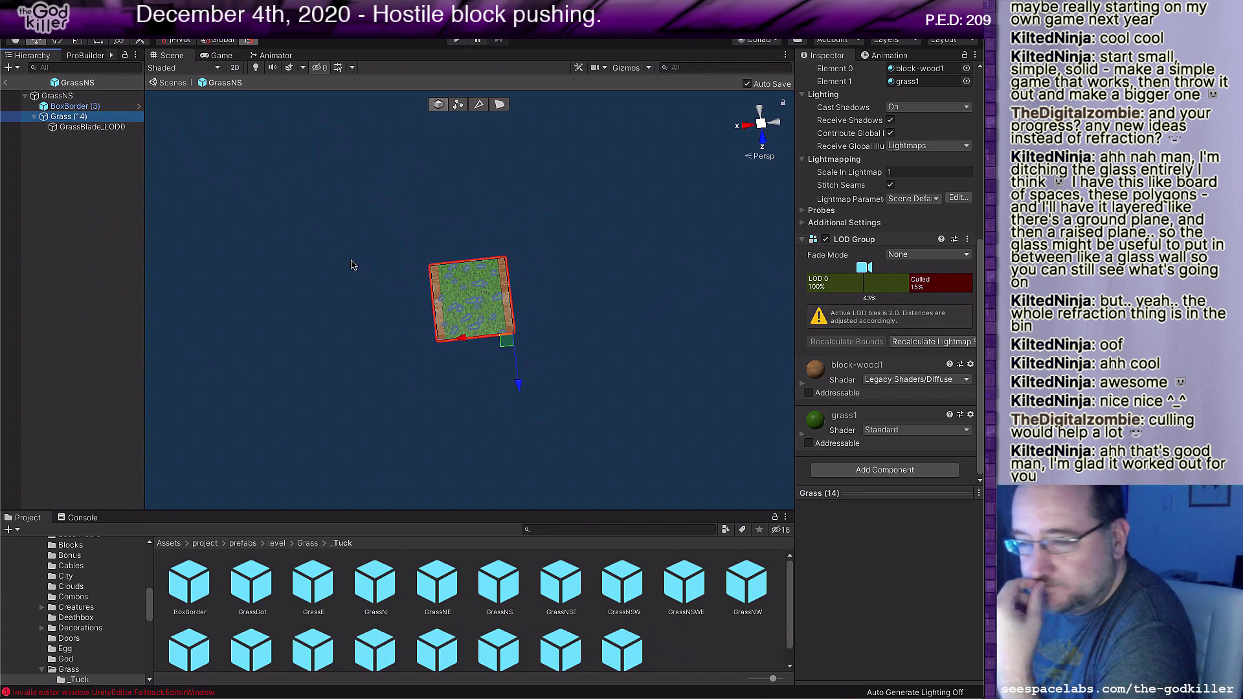
pyautogui.scroll(-6, 383, 314)
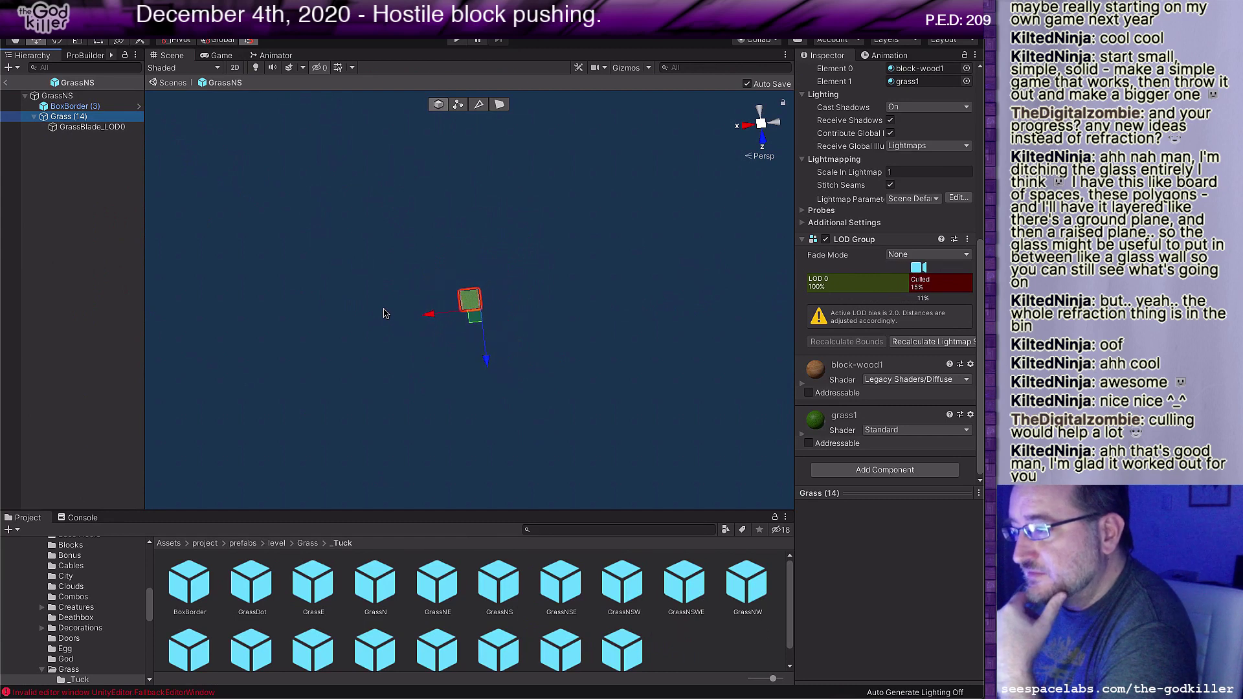
pyautogui.scroll(6, 383, 313)
pyautogui.scroll(-5, 383, 313)
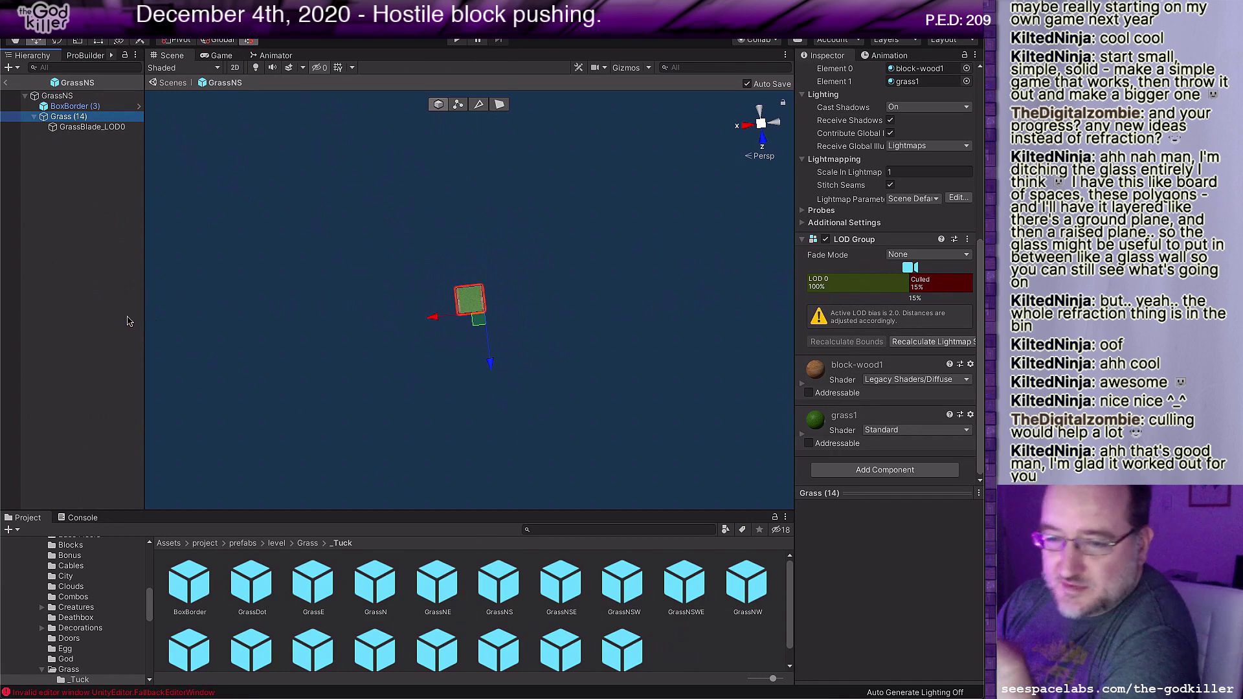
# Step: Open the GrateCross prefab from the prefabs/level/Grates folder and check its LOD Group levels against the view distance
pyautogui.click(311, 544)
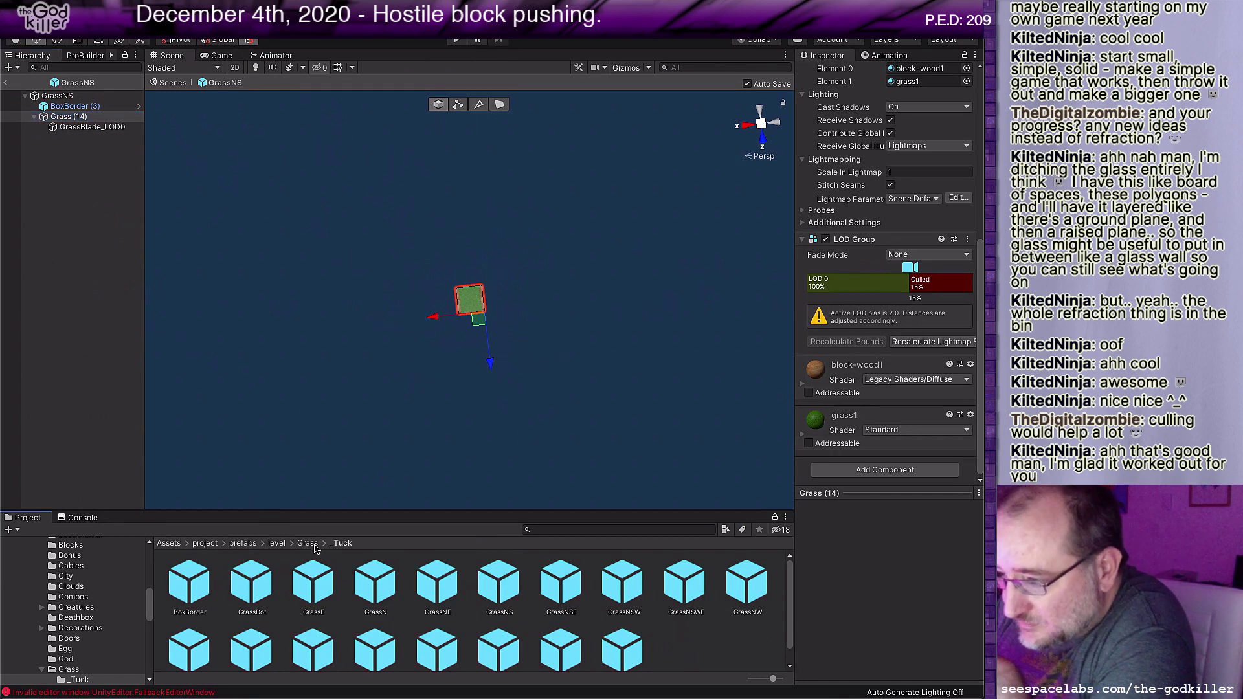
pyautogui.click(182, 595)
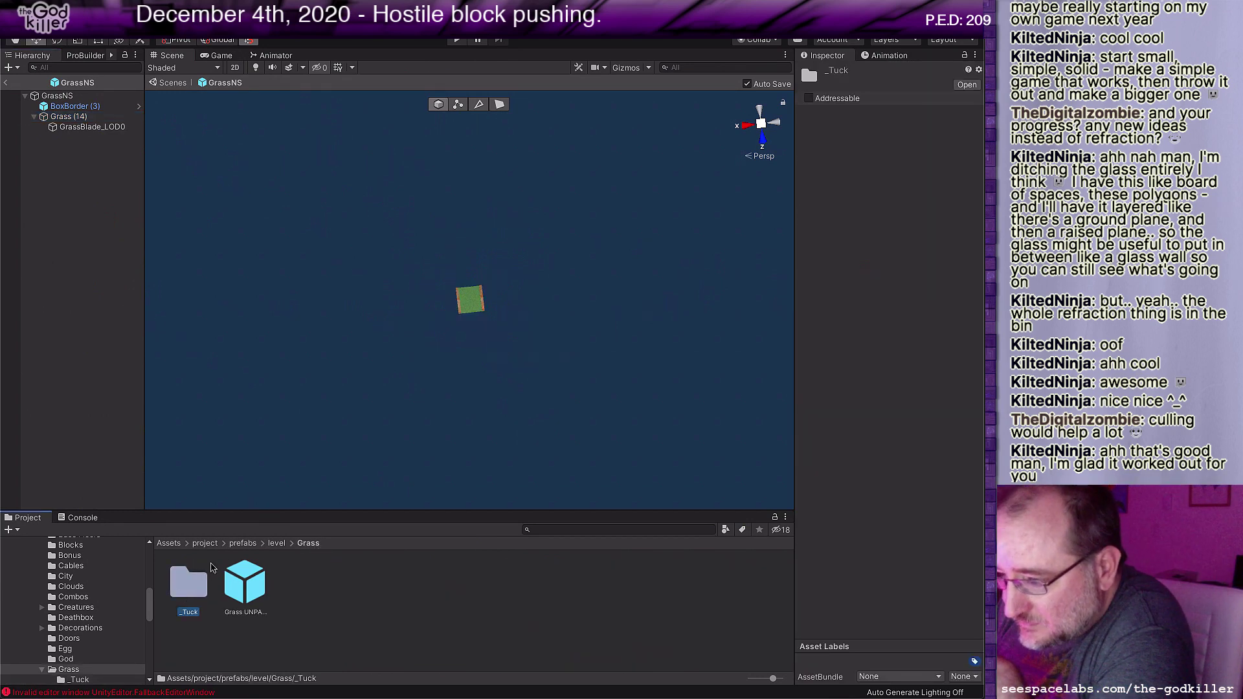
pyautogui.click(249, 544)
pyautogui.doubleClick(190, 582)
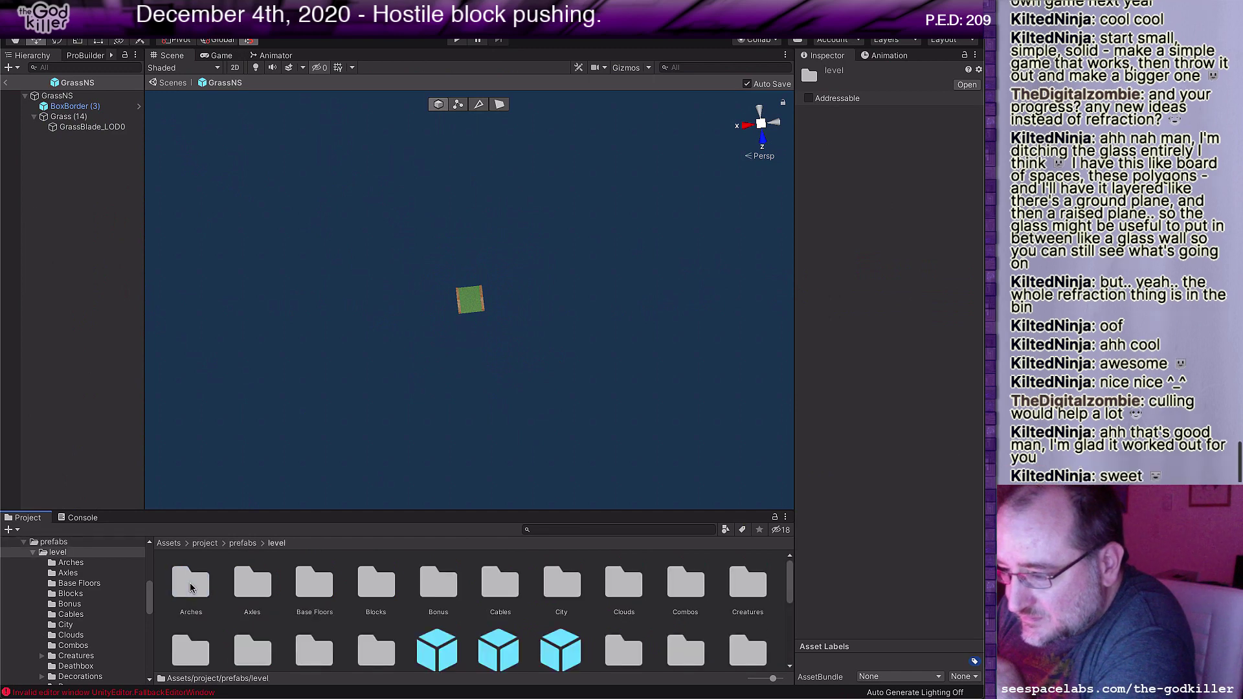
pyautogui.scroll(-1, 625, 604)
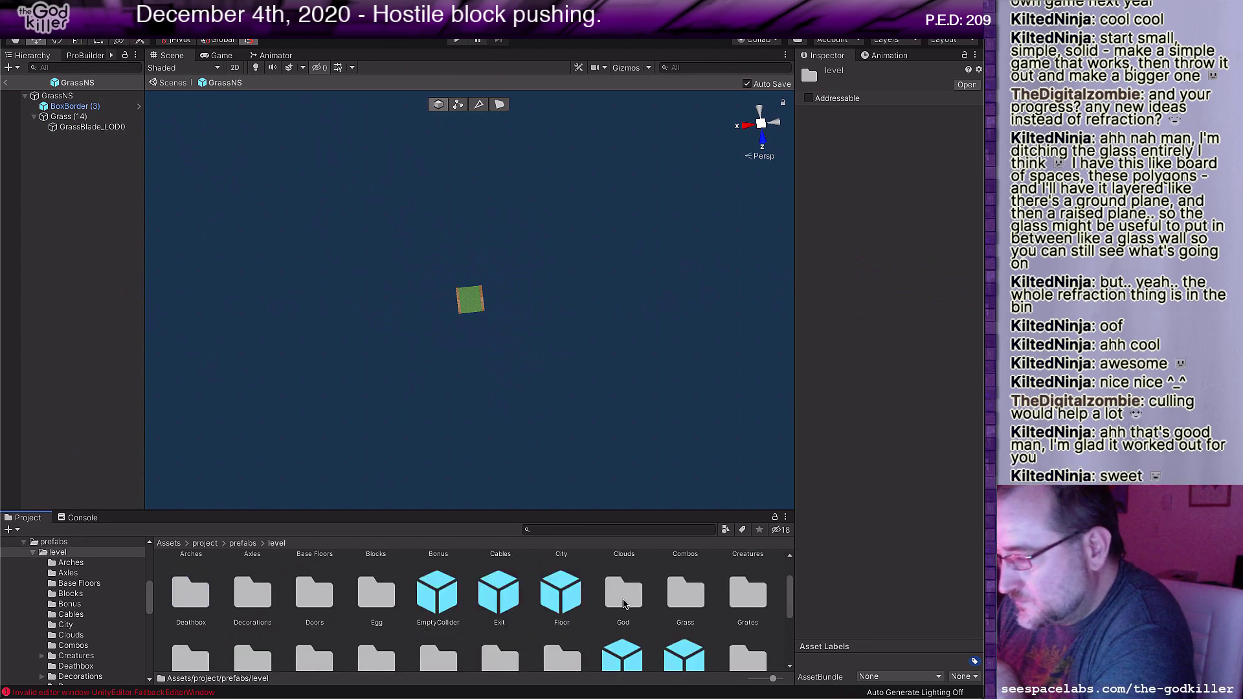
pyautogui.doubleClick(751, 597)
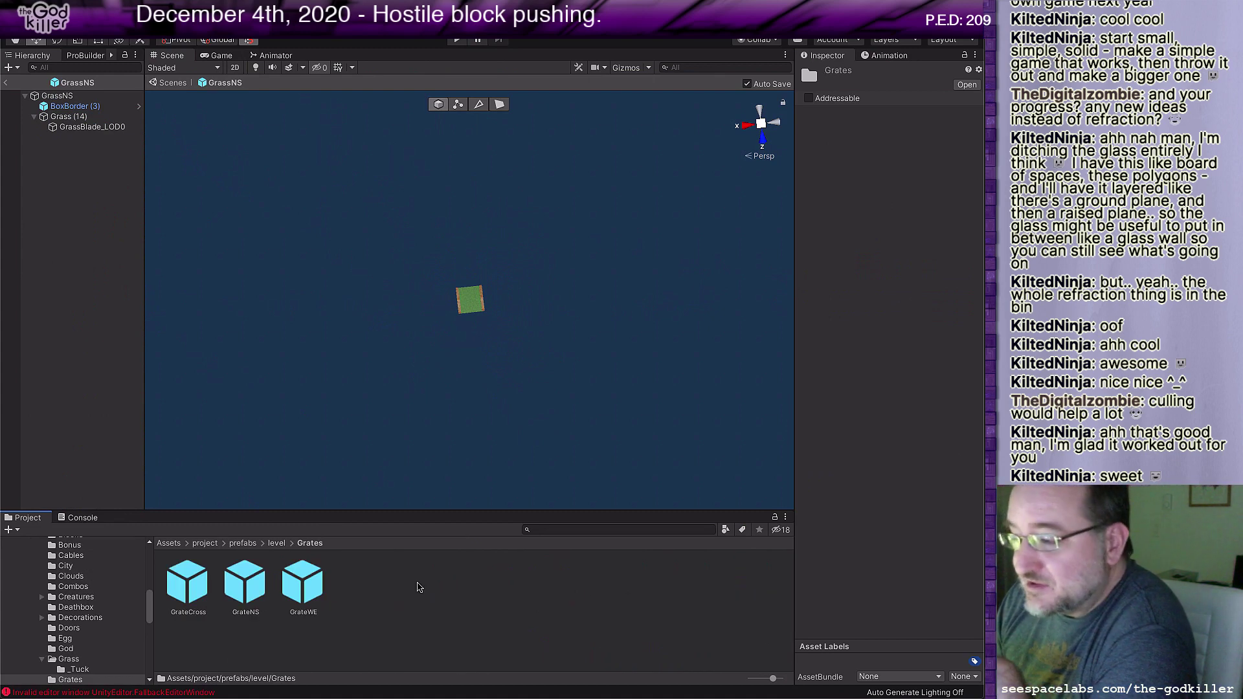
pyautogui.doubleClick(187, 582)
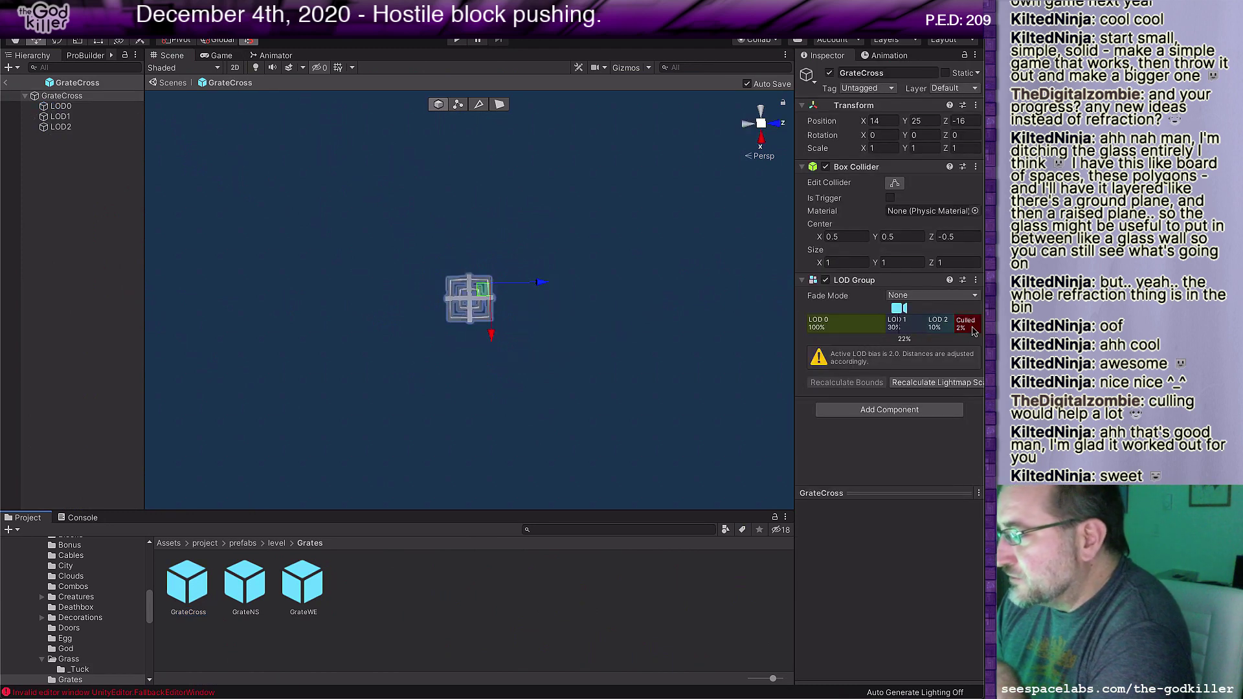
pyautogui.scroll(3, 616, 347)
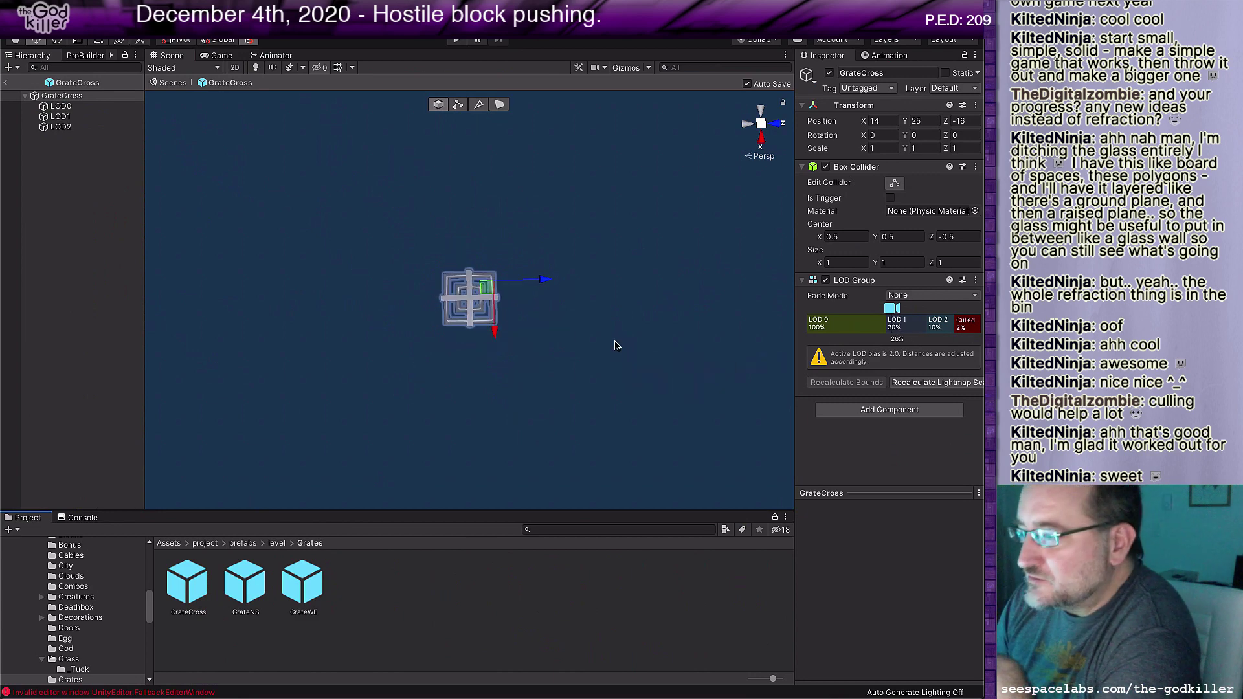
# Step: Examine the GrateCross prefab from near, far and tilted views, comparing its grate detail with the LOD Group levels
pyautogui.scroll(8, 619, 341)
pyautogui.scroll(-4, 618, 340)
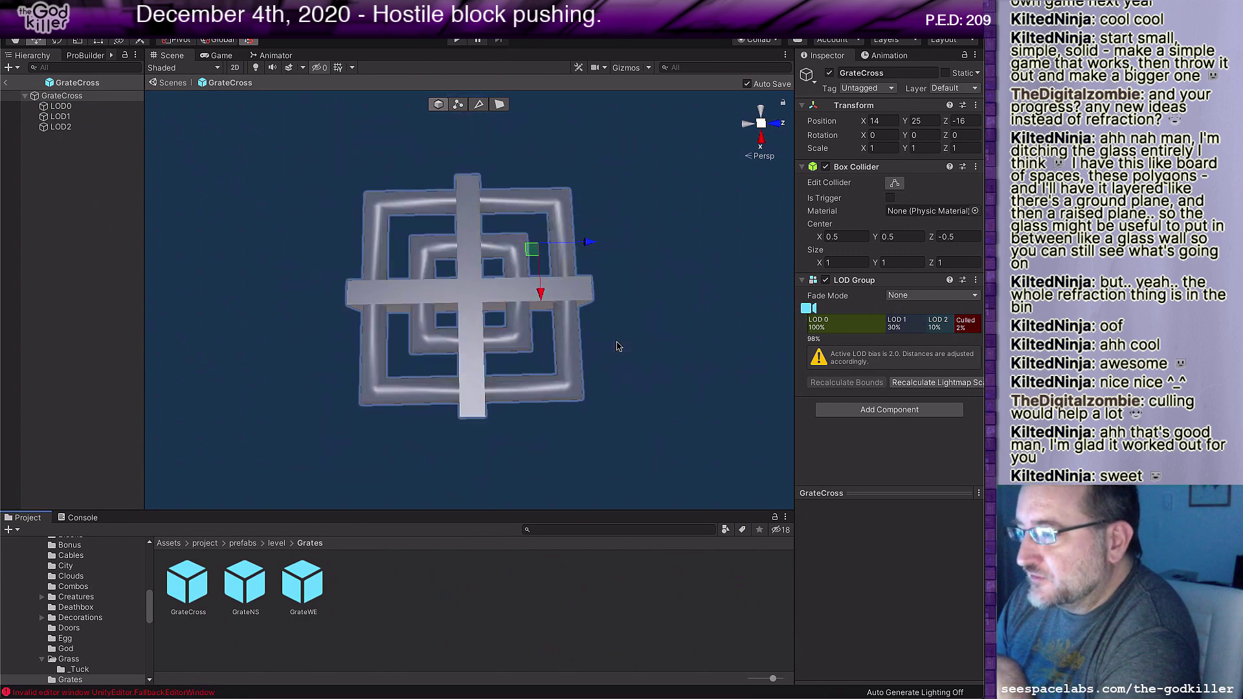
pyautogui.moveTo(624, 344); pyautogui.dragTo(642, 322, button='right')
pyautogui.moveTo(642, 321); pyautogui.dragTo(672, 212, button='middle')
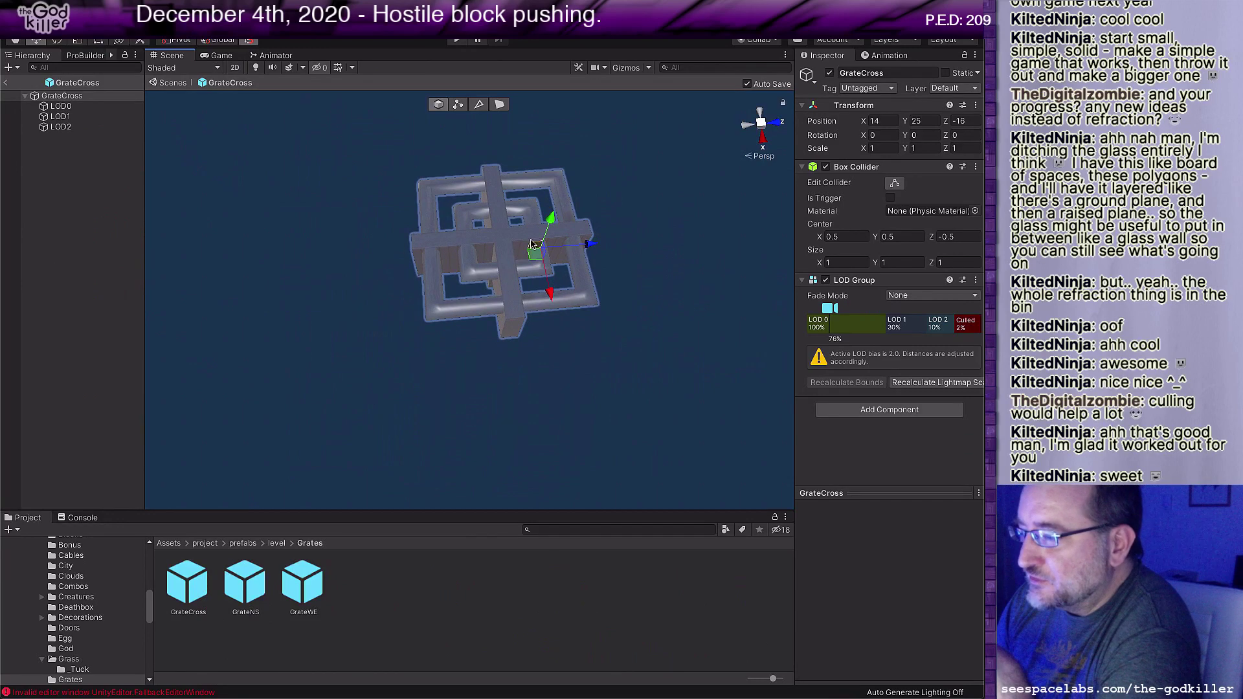
pyautogui.scroll(-4, 541, 399)
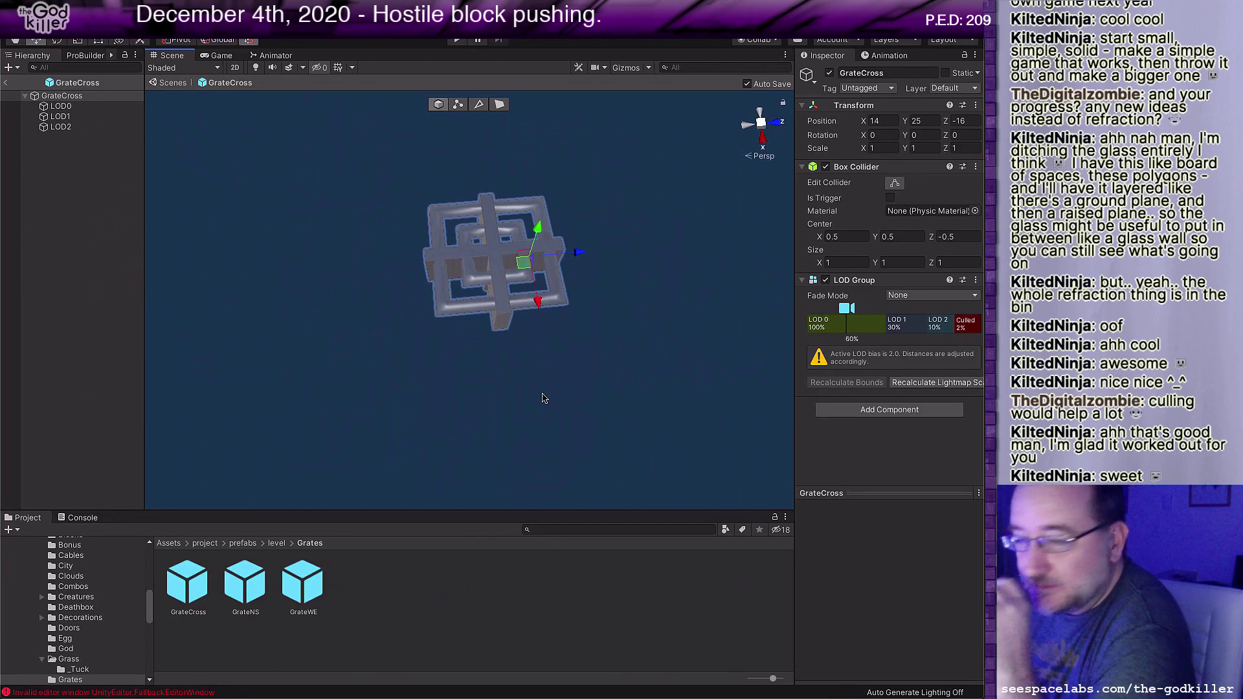
pyautogui.scroll(-4, 543, 398)
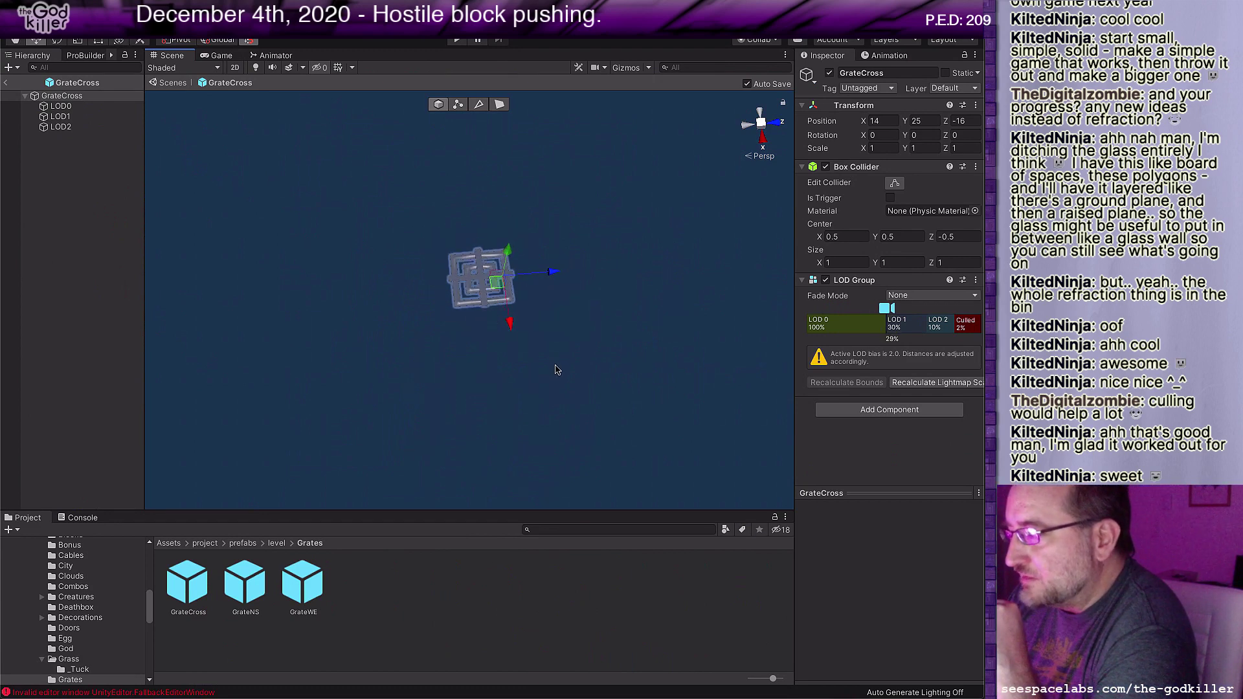
pyautogui.scroll(-2, 558, 369)
pyautogui.scroll(-4, 558, 370)
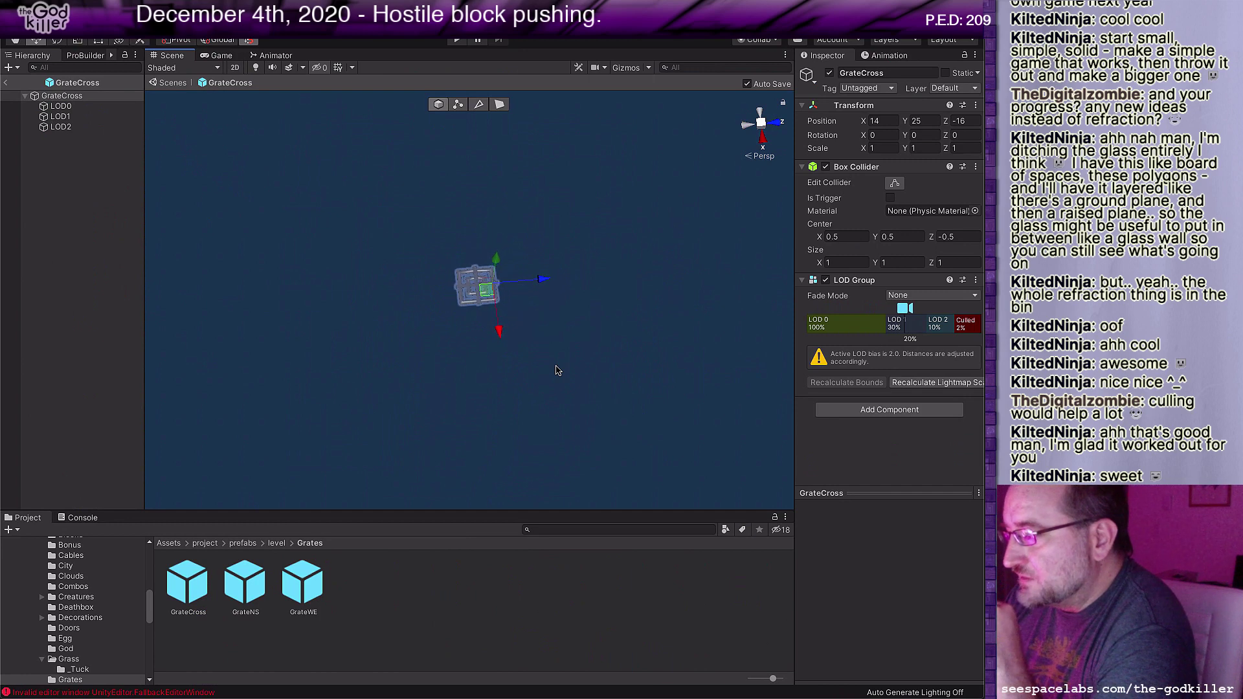
pyautogui.scroll(-4, 557, 370)
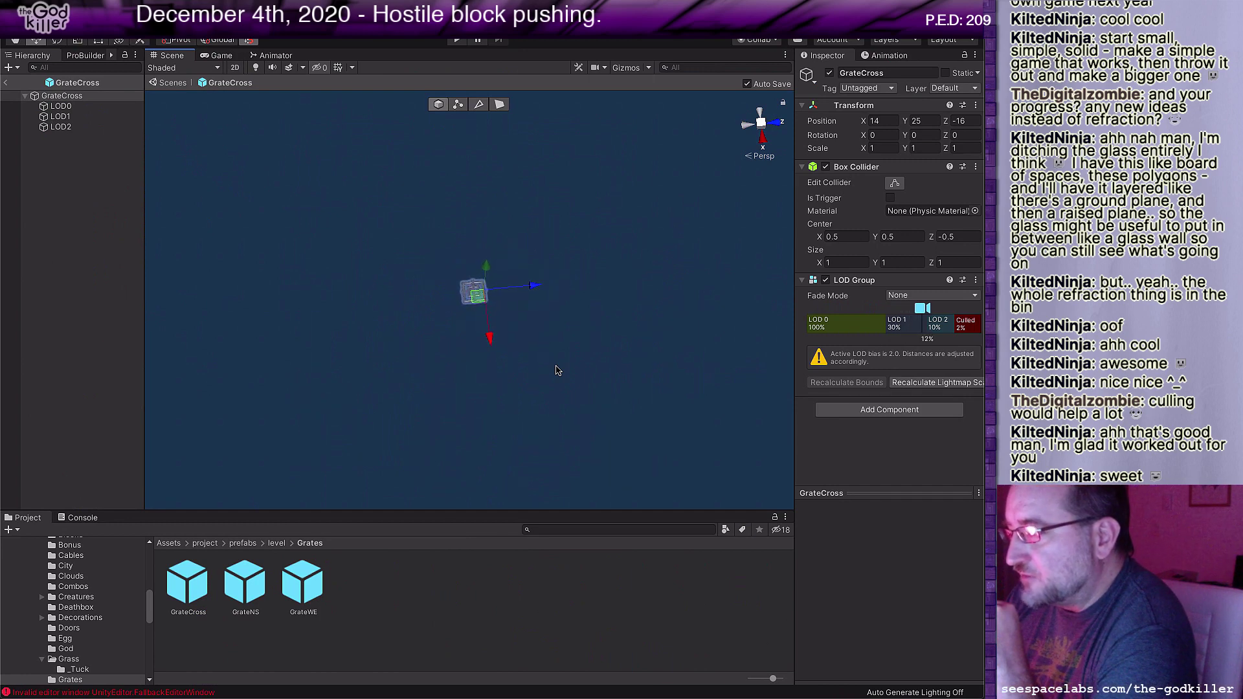
pyautogui.scroll(-1, 555, 369)
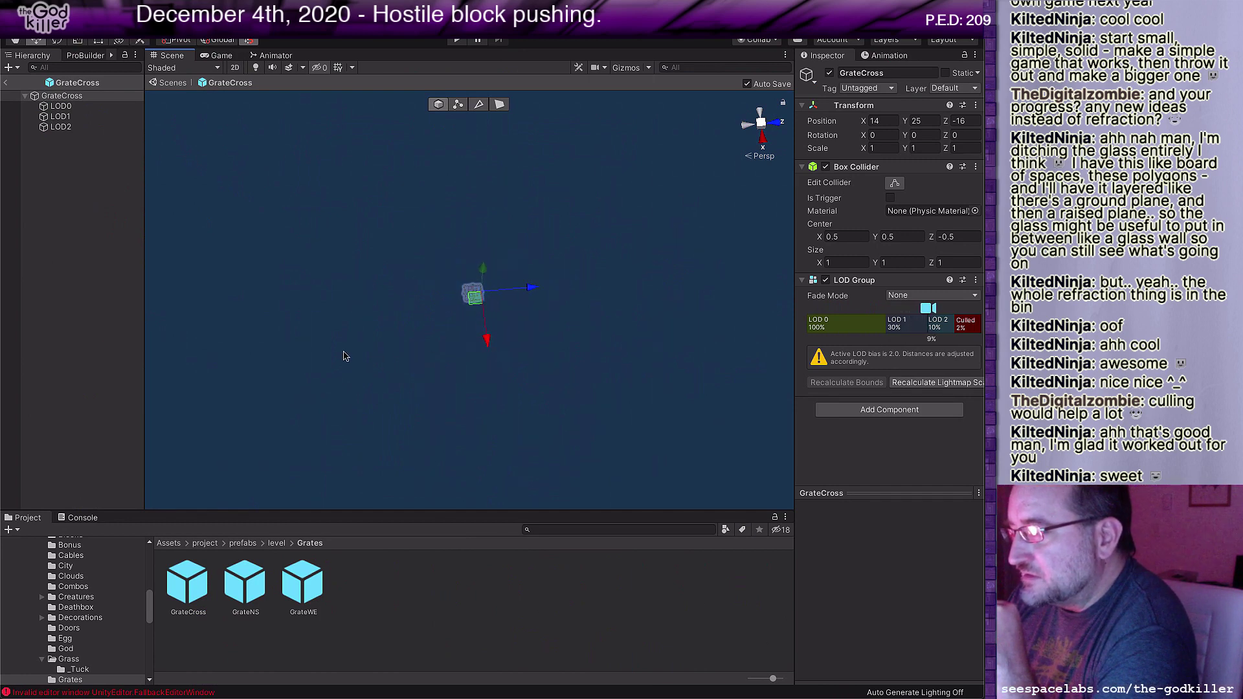
pyautogui.moveTo(578, 305); pyautogui.dragTo(596, 392, button='middle')
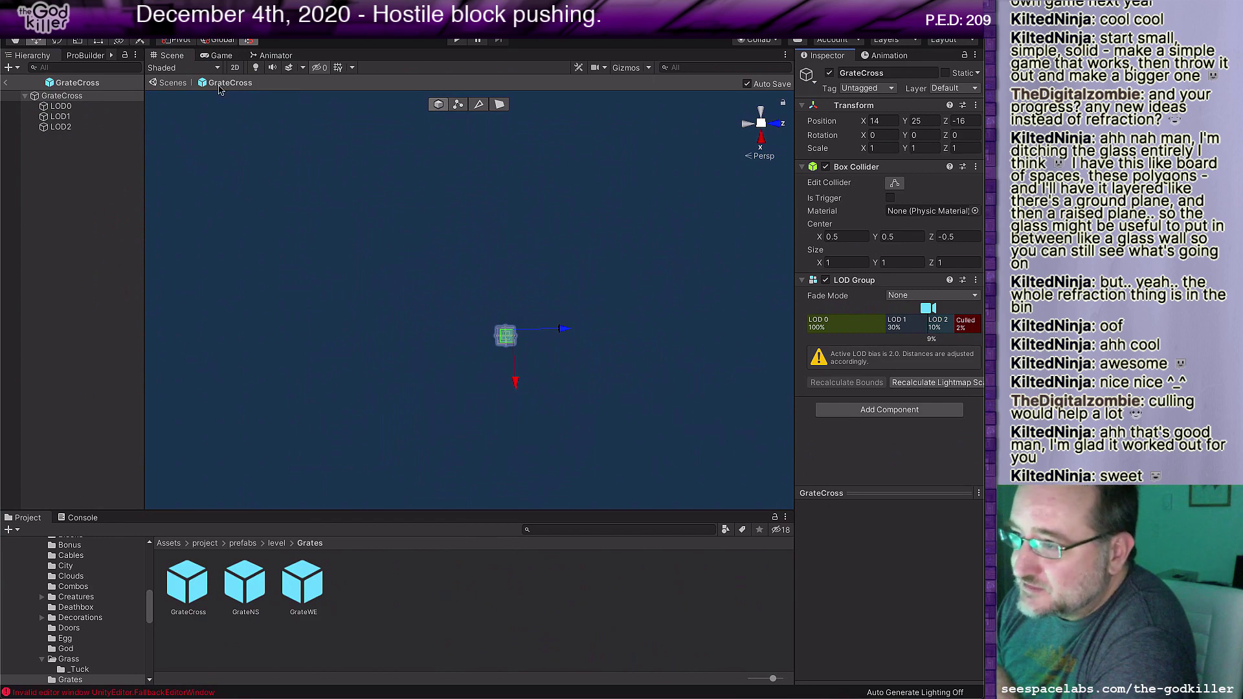
# Step: Leave the GrateCross prefab for the Precipitalus scene and view the whole level from farther away
pyautogui.click(160, 82)
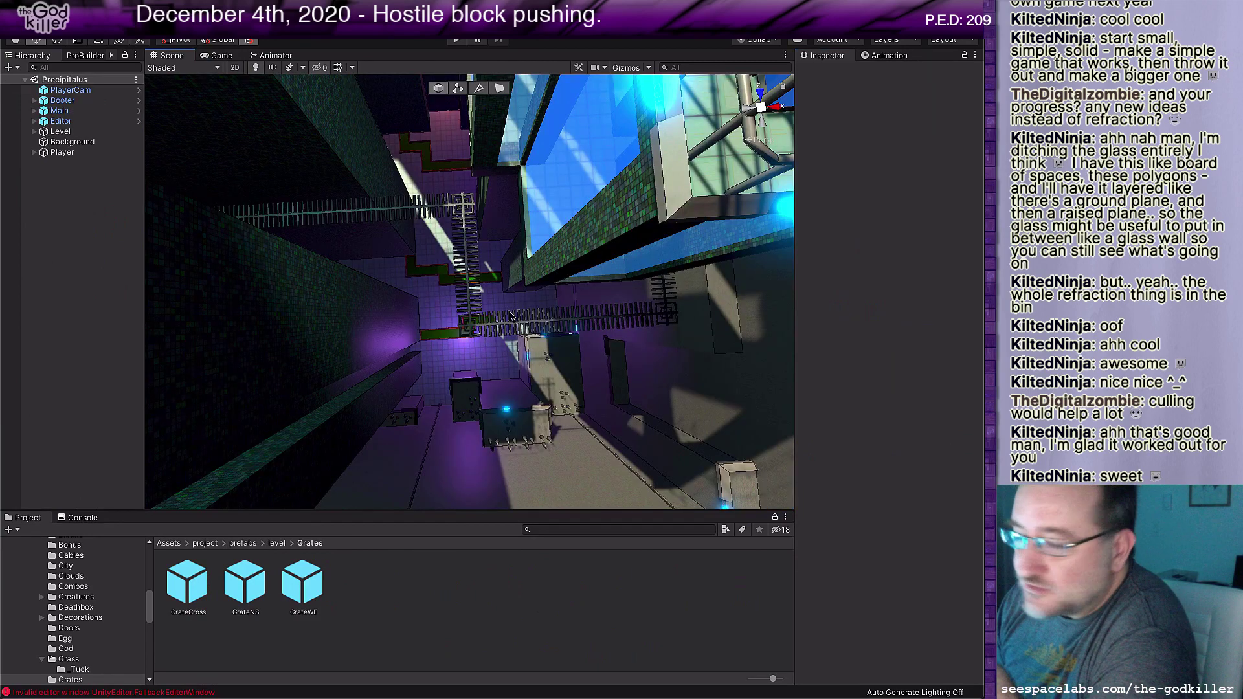
pyautogui.scroll(-10, 489, 294)
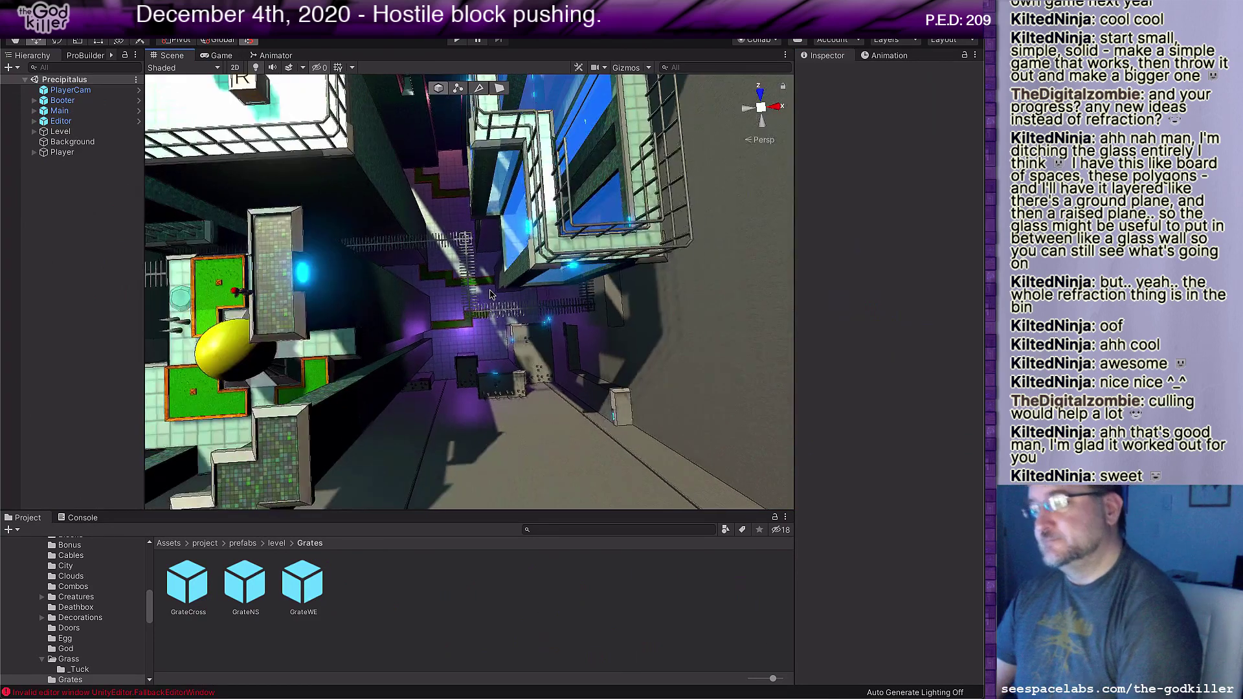
pyautogui.moveTo(489, 294); pyautogui.dragTo(651, 456, button='middle')
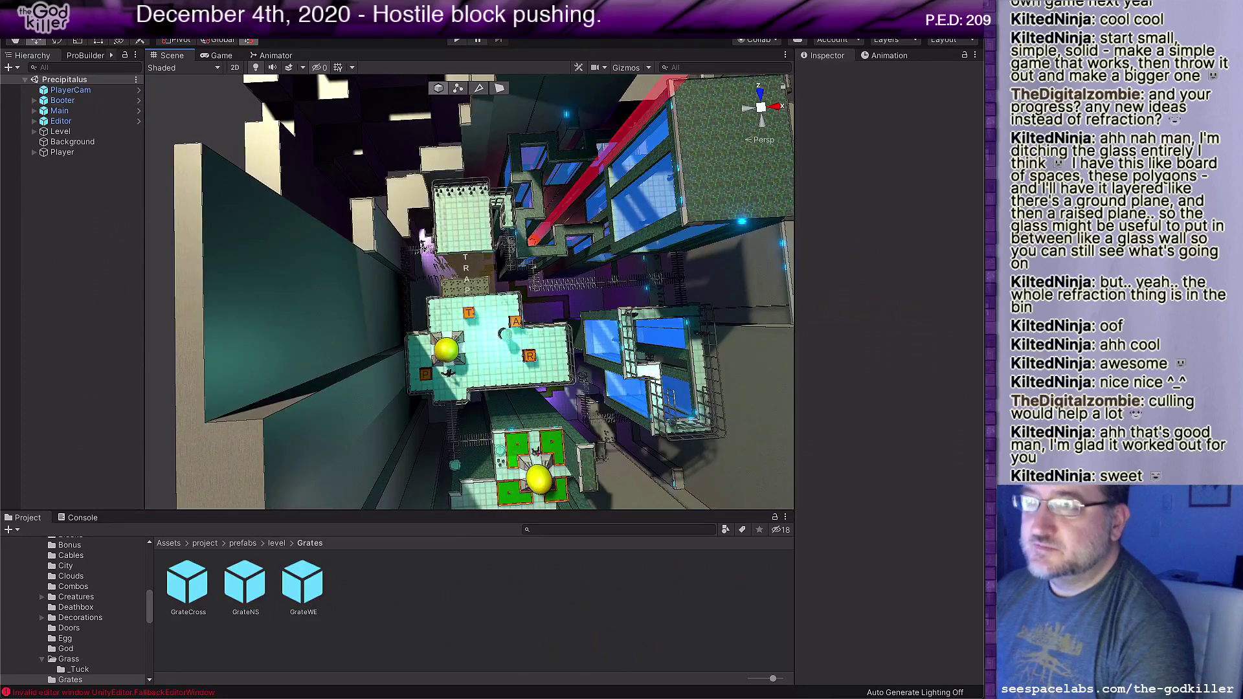
# Step: Open the HostileBlocks.unity scene from the Assets/project/scenes folder
pyautogui.click(77, 7)
pyautogui.click(84, 41)
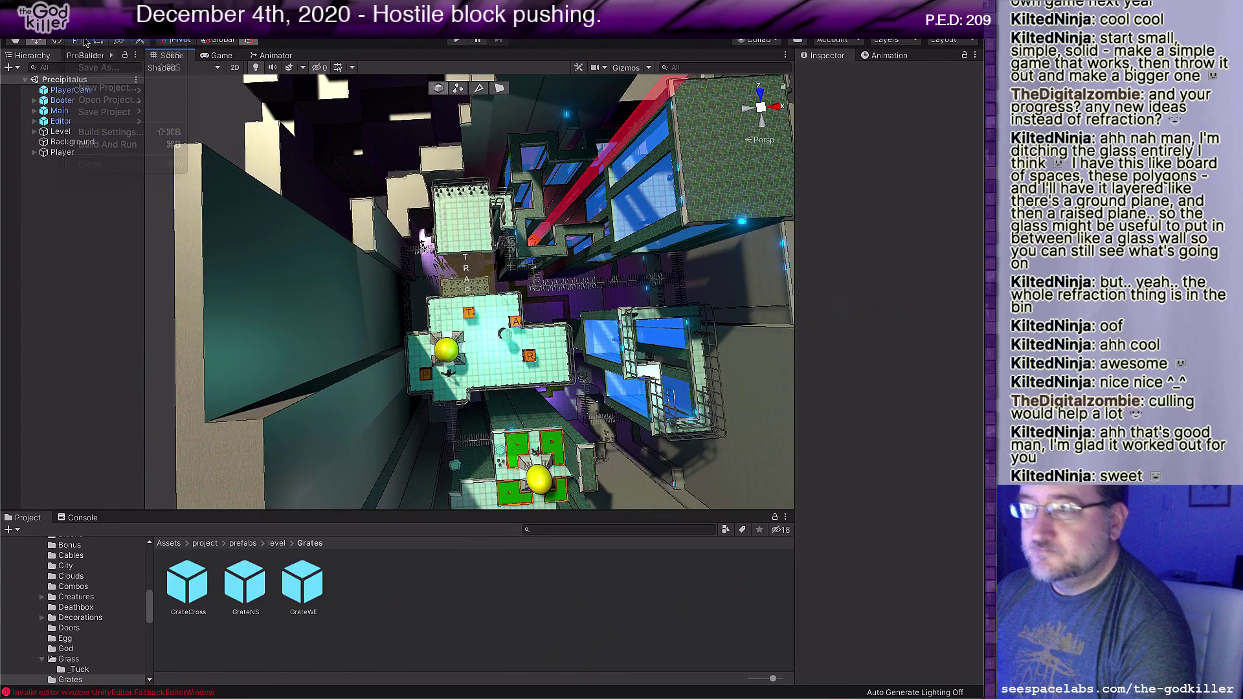
pyautogui.scroll(-3, 805, 276)
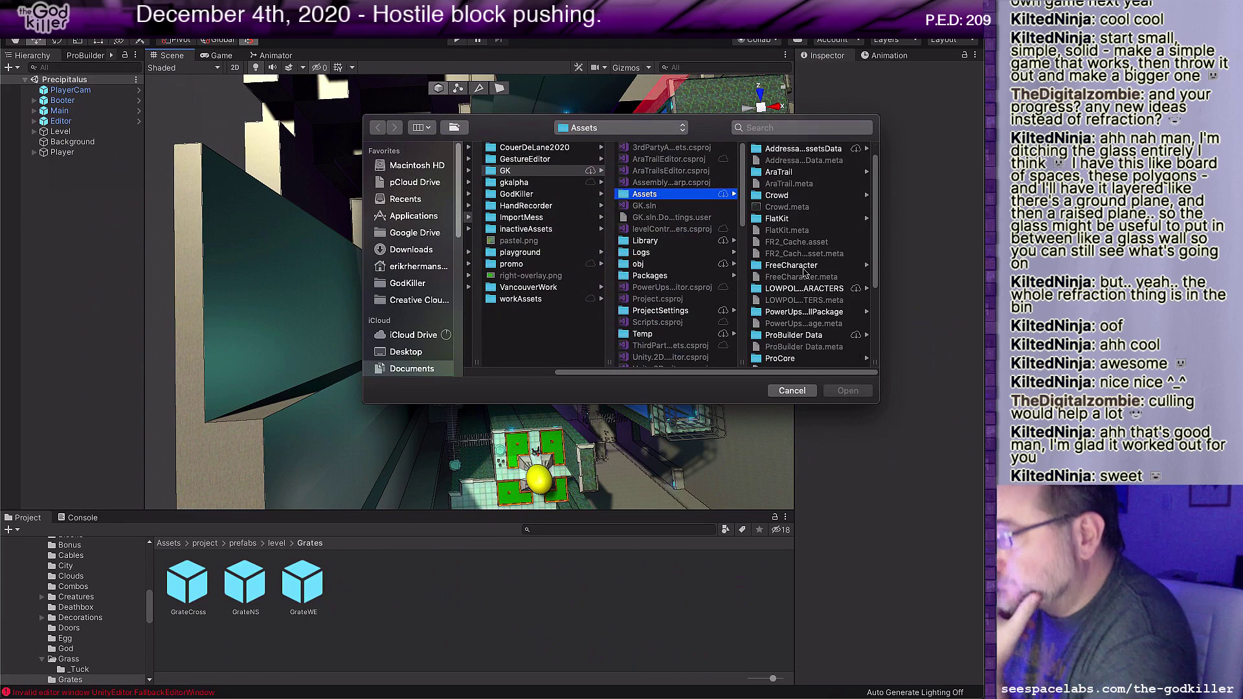
pyautogui.click(785, 309)
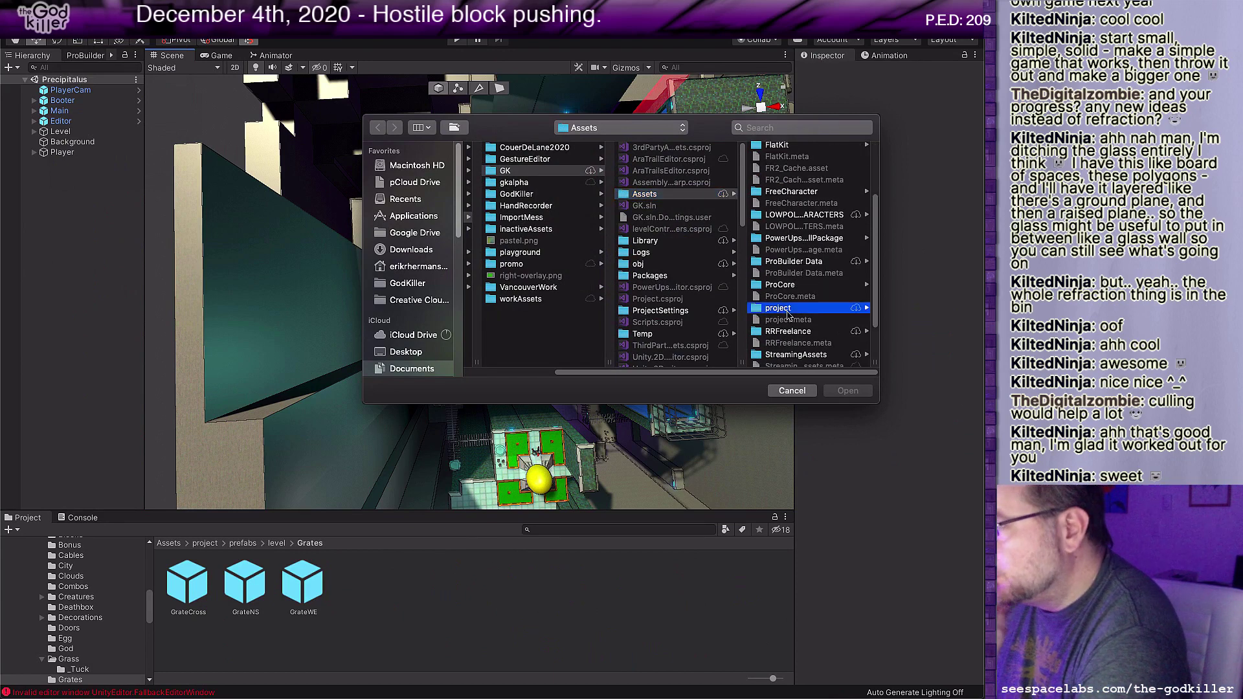
pyautogui.click(756, 293)
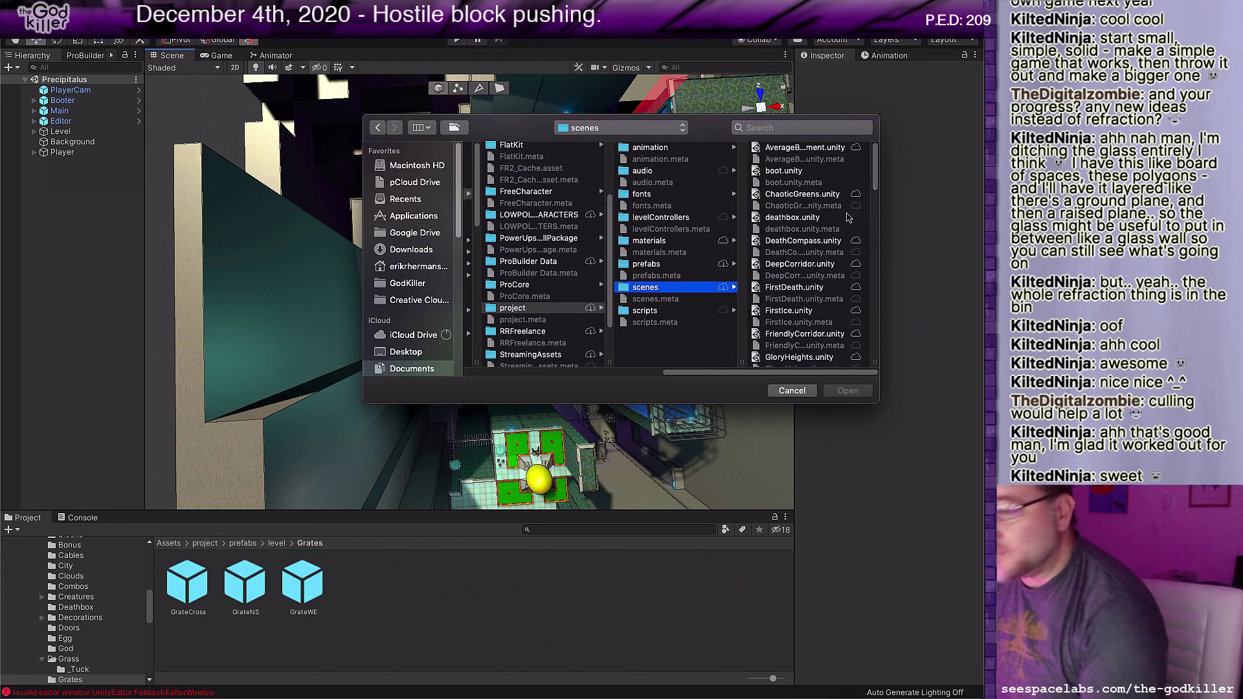
pyautogui.scroll(-1, 854, 214)
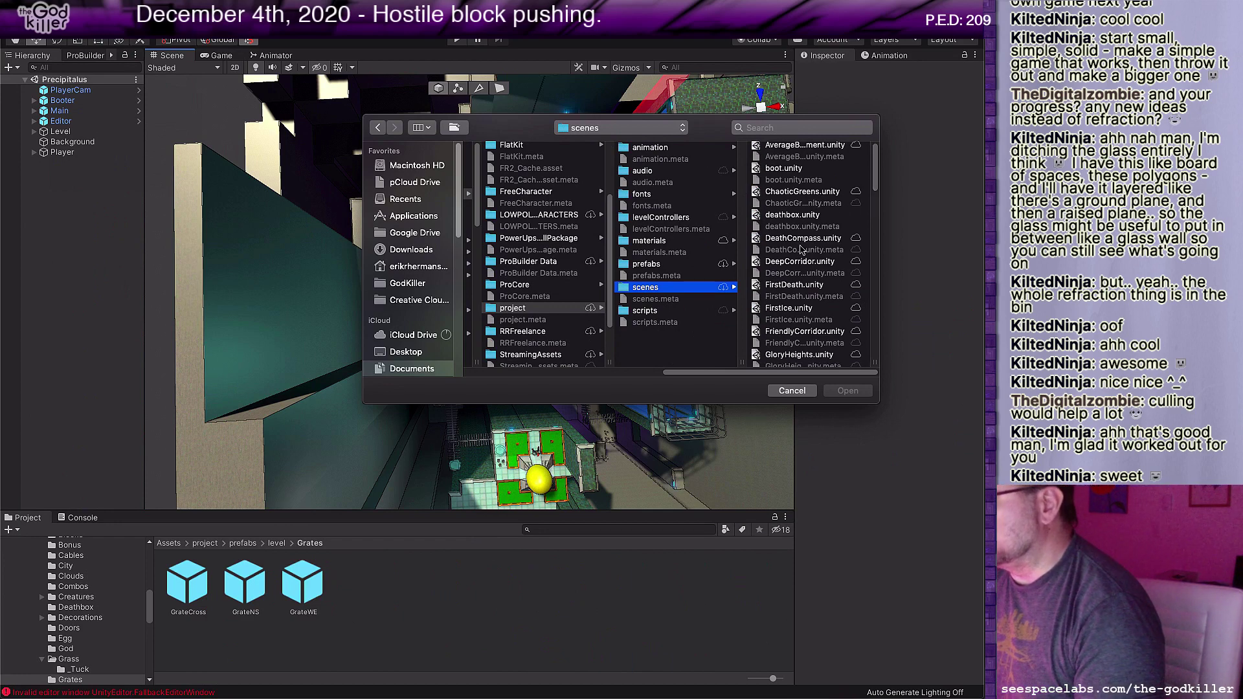
pyautogui.scroll(-5, 806, 246)
pyautogui.click(800, 256)
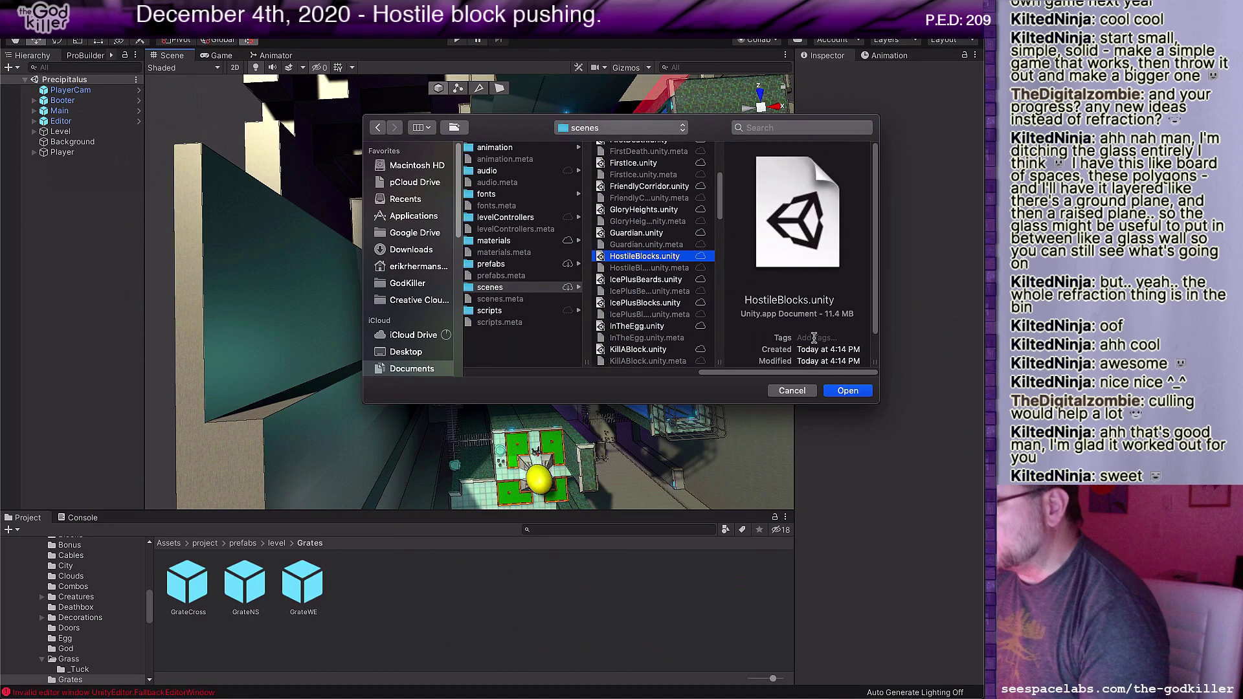
pyautogui.click(846, 391)
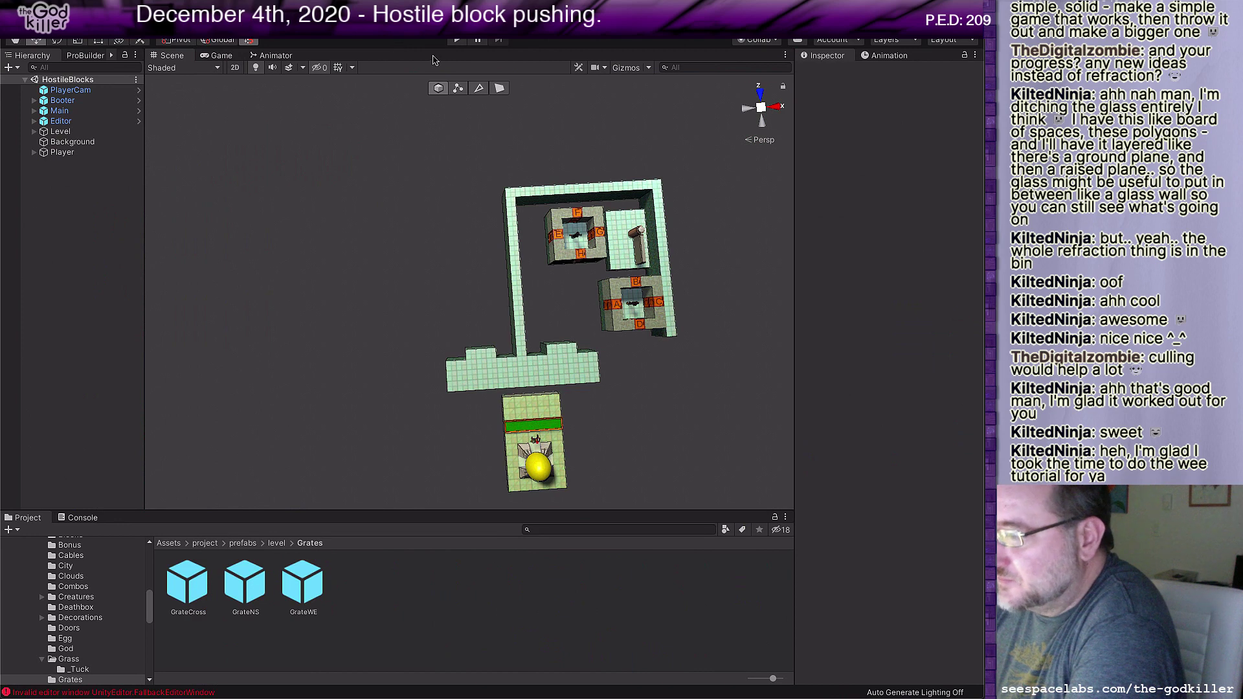
# Step: Start a playtest of HostileBlocks and run the character past the grass strip and around the wide platform
pyautogui.click(456, 40)
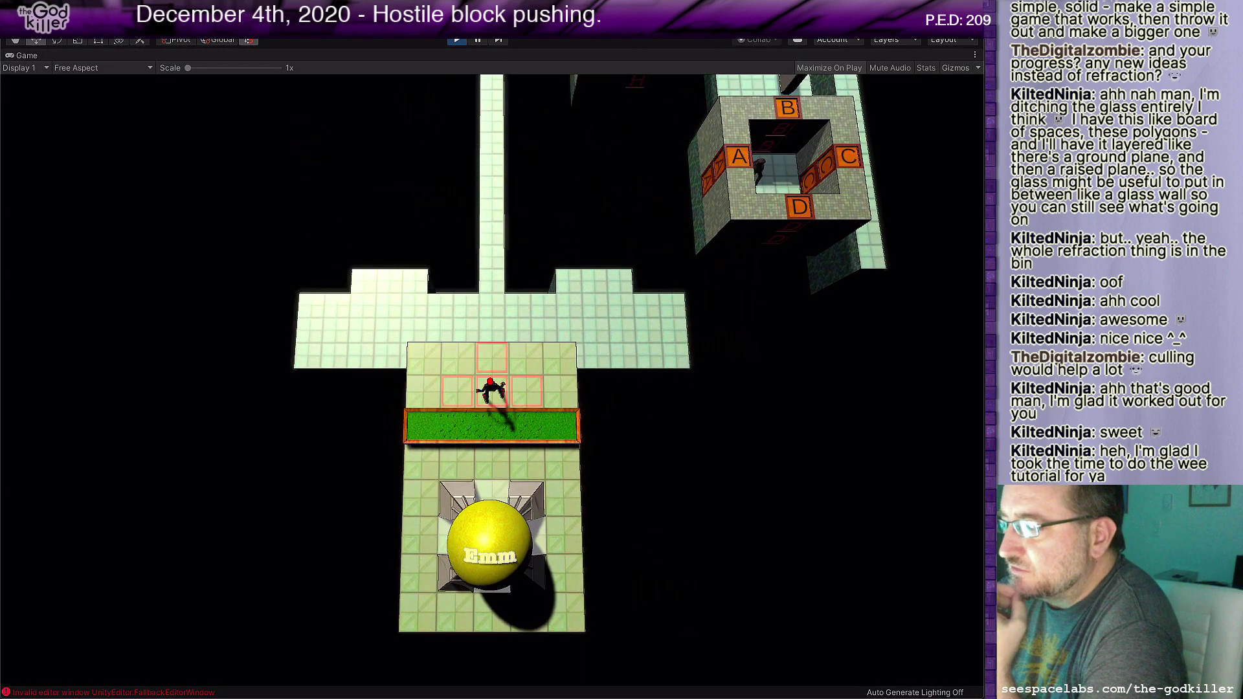
pyautogui.press('w')
pyautogui.press('Up')
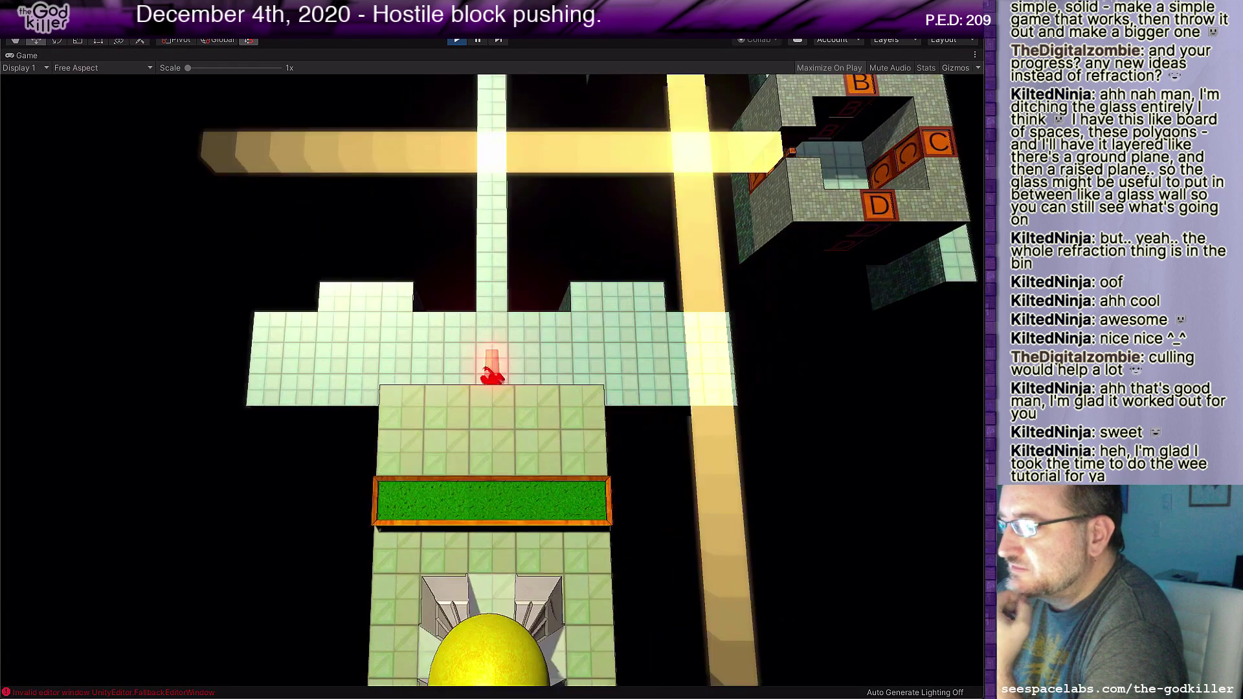
pyautogui.press('Up')
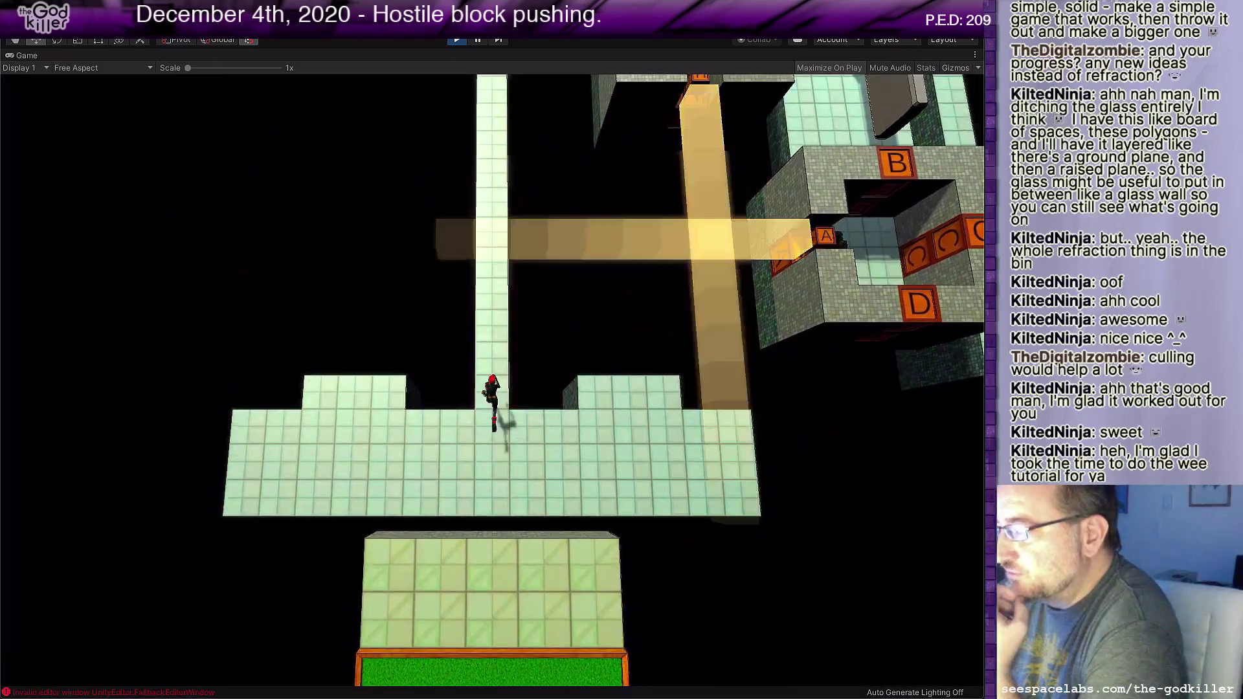
pyautogui.press('Down')
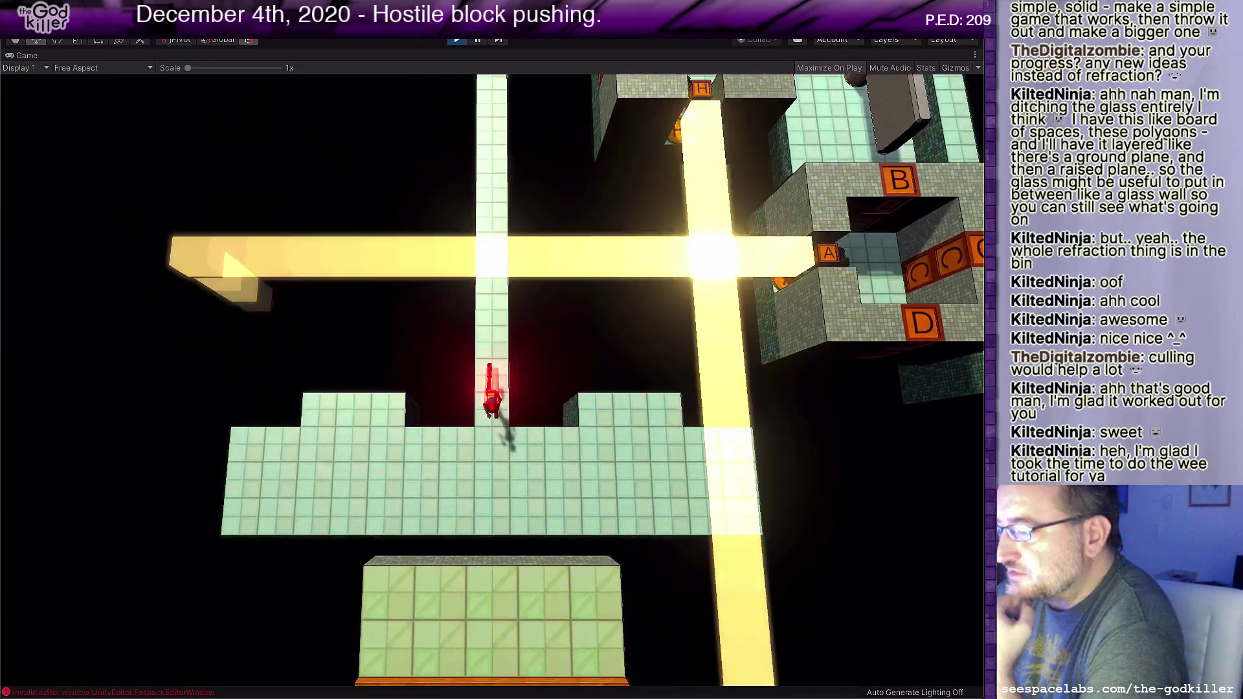
pyautogui.press('Right')
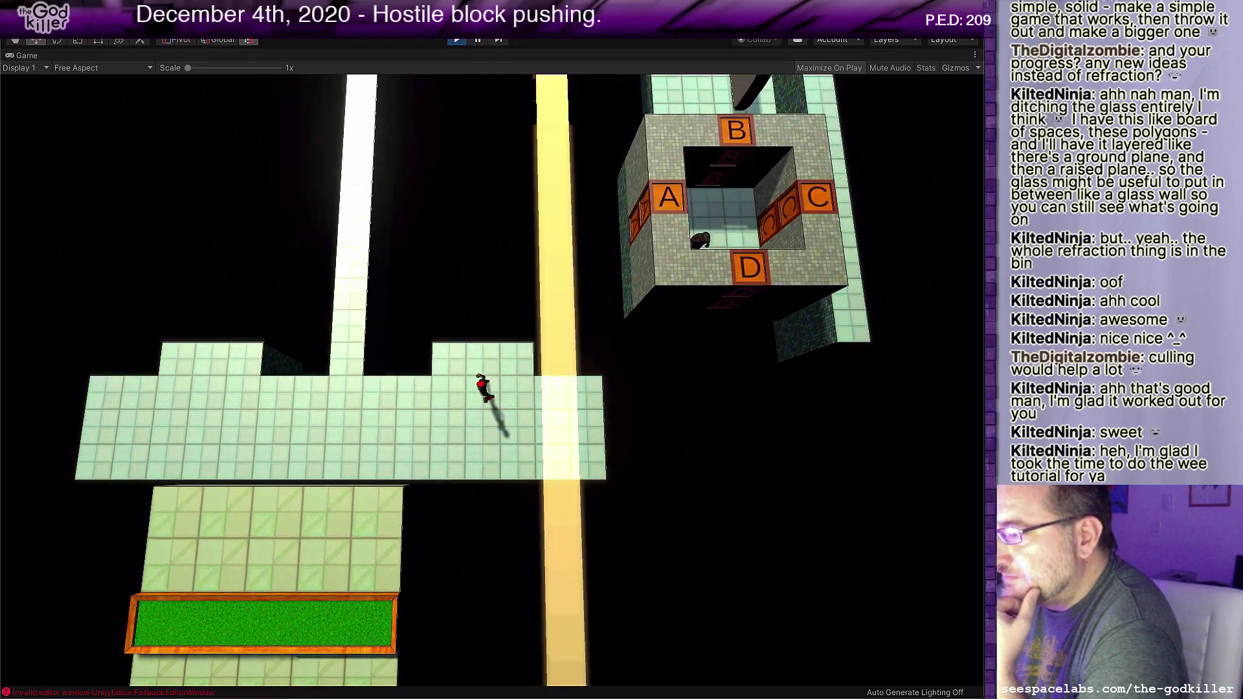
pyautogui.press('Left')
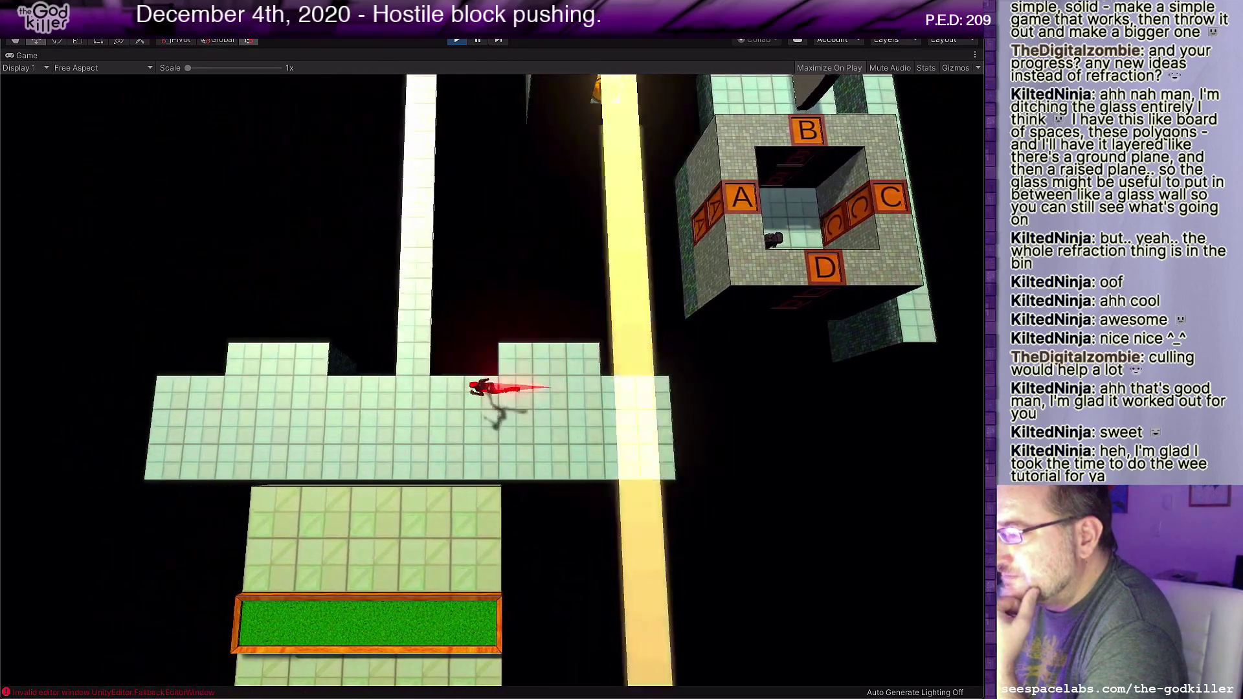
# Step: Run the character along the long narrow walkway, crossing the paths of the A and E blocks toward the far corner
pyautogui.press('Up')
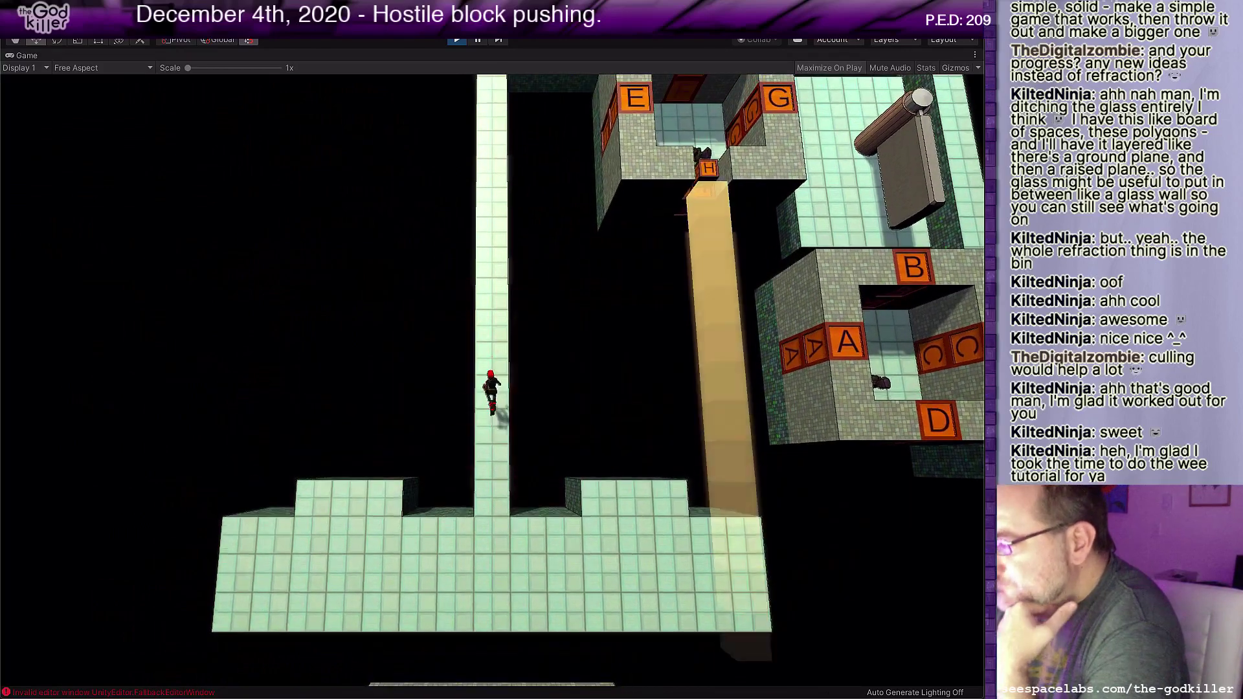
pyautogui.press('Up')
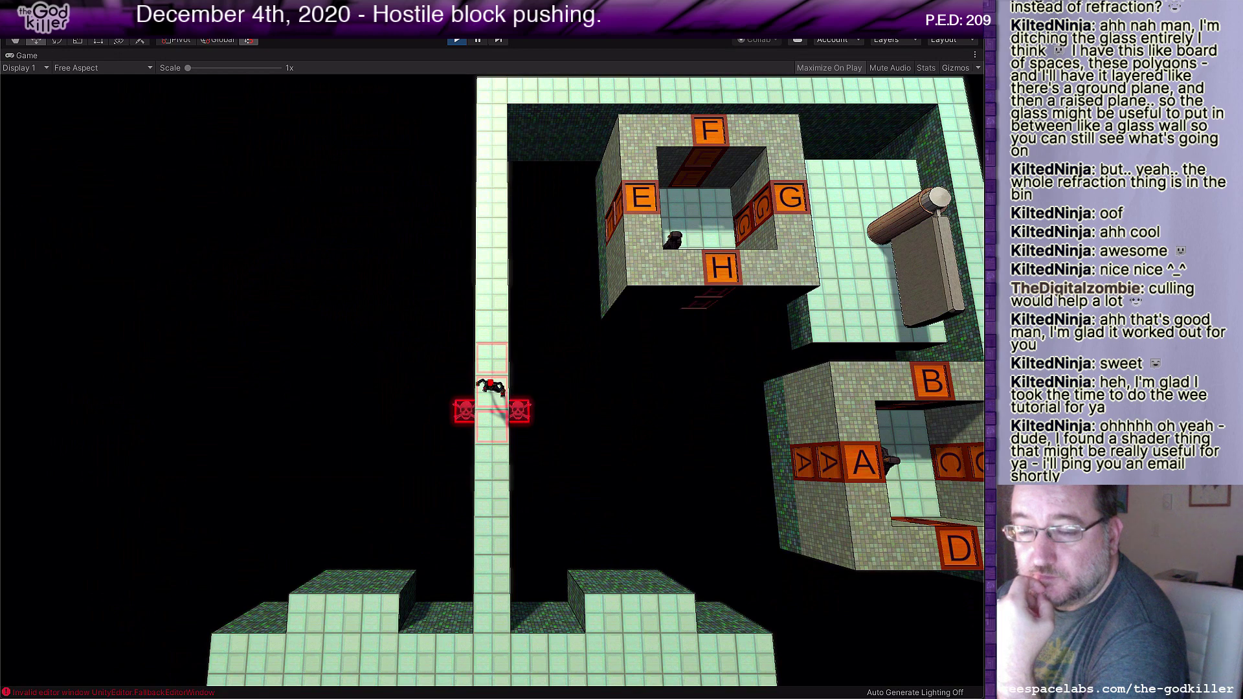
pyautogui.press('Up')
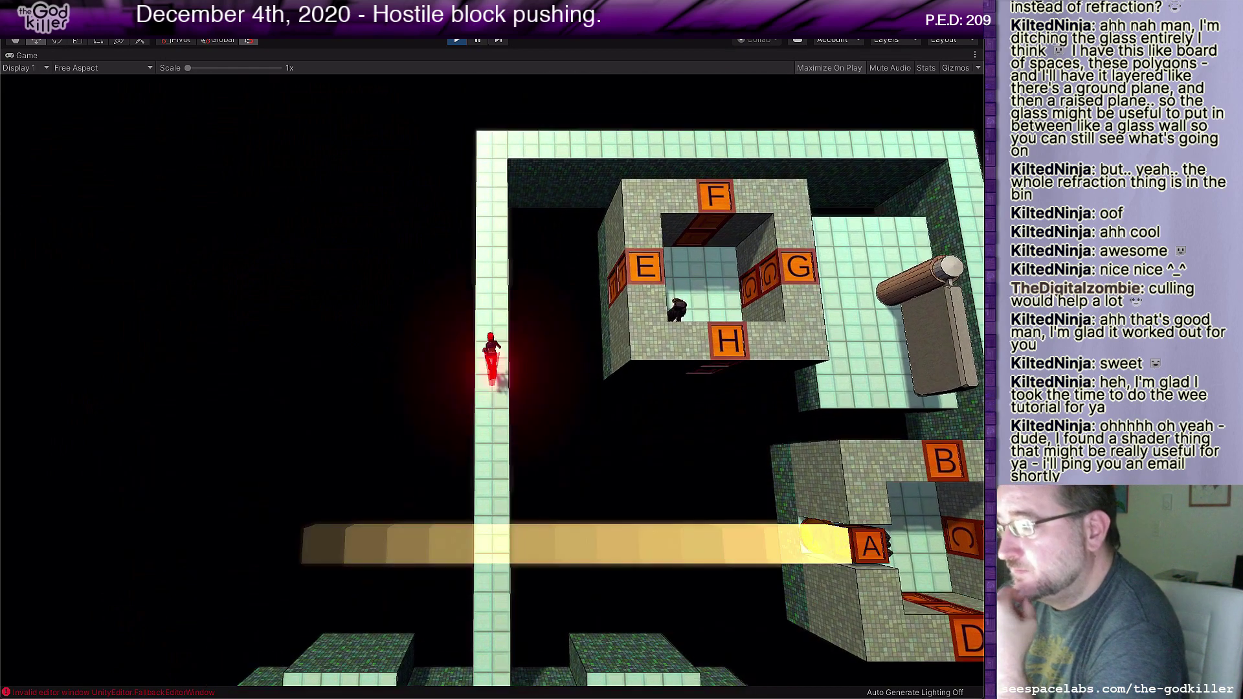
pyautogui.press('Up')
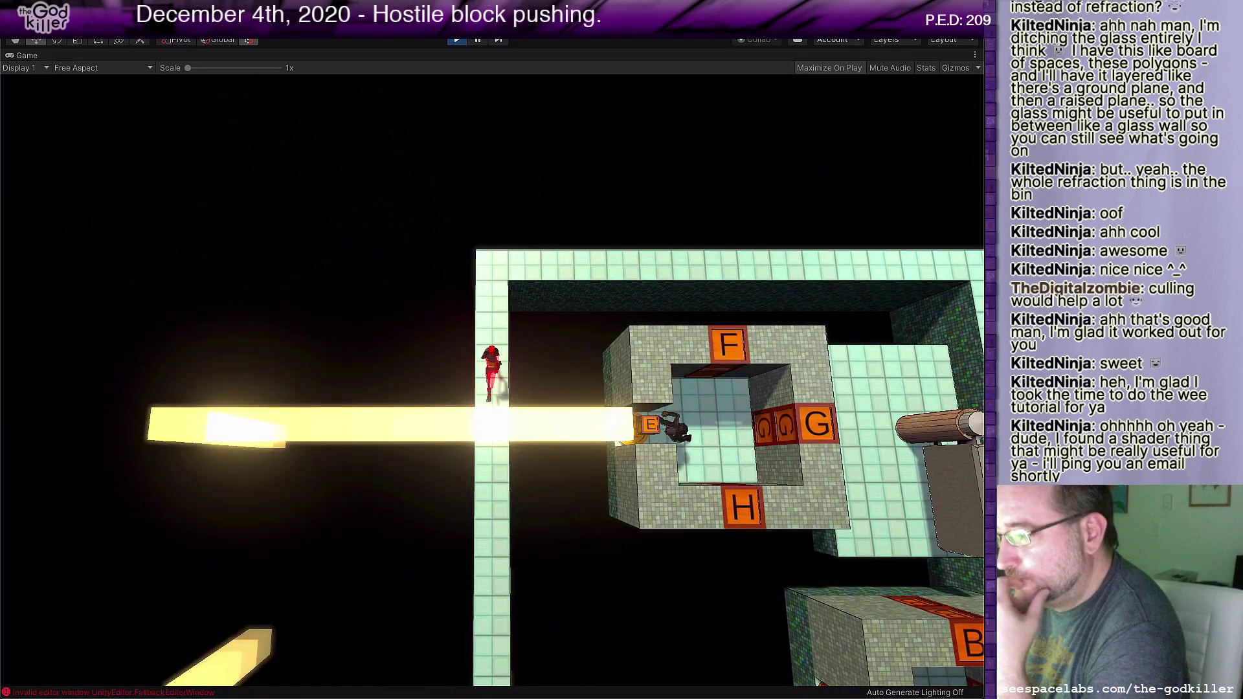
pyautogui.press('Right')
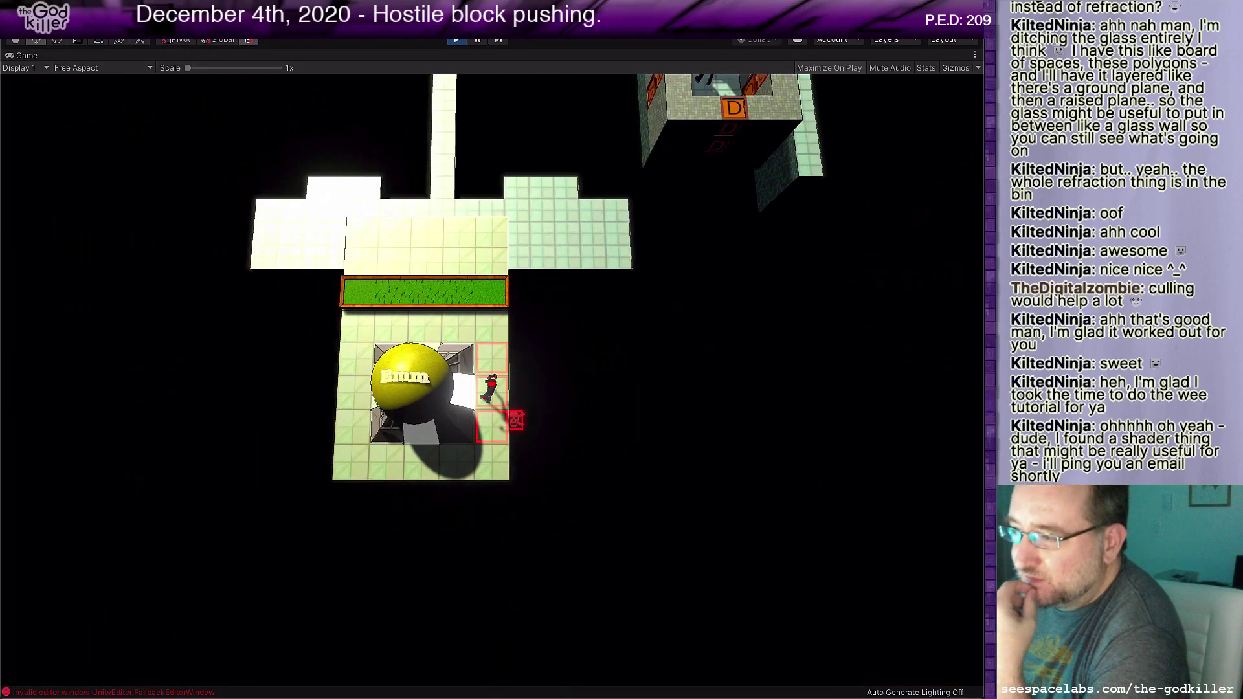
# Step: Run the character from beside the Emm sphere over the grass strip to the foot of the narrow walkway
pyautogui.press('Up')
pyautogui.press('w')
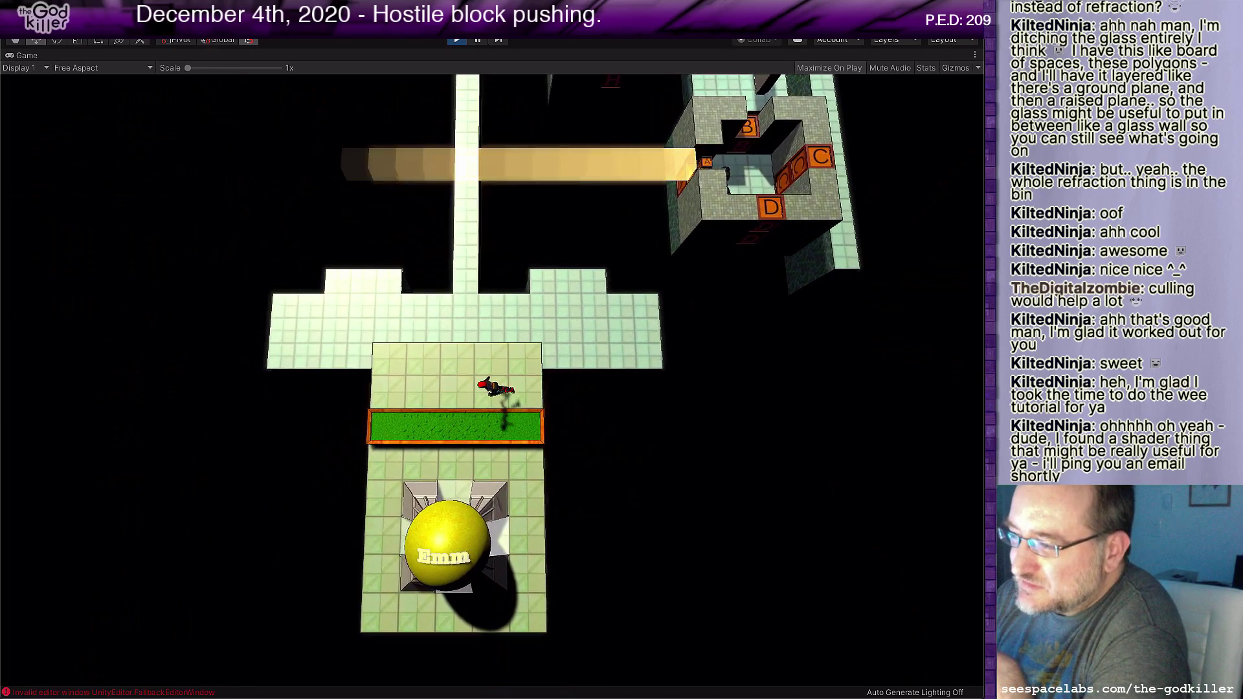
pyautogui.press('w')
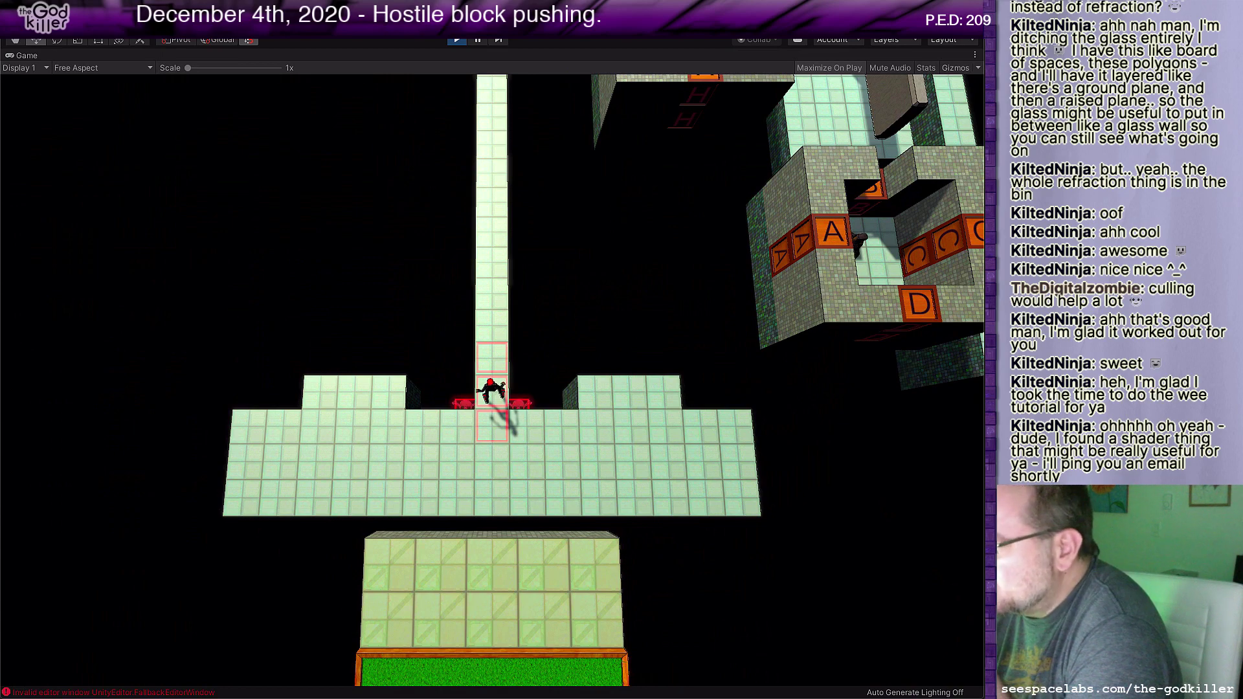
pyautogui.press('w')
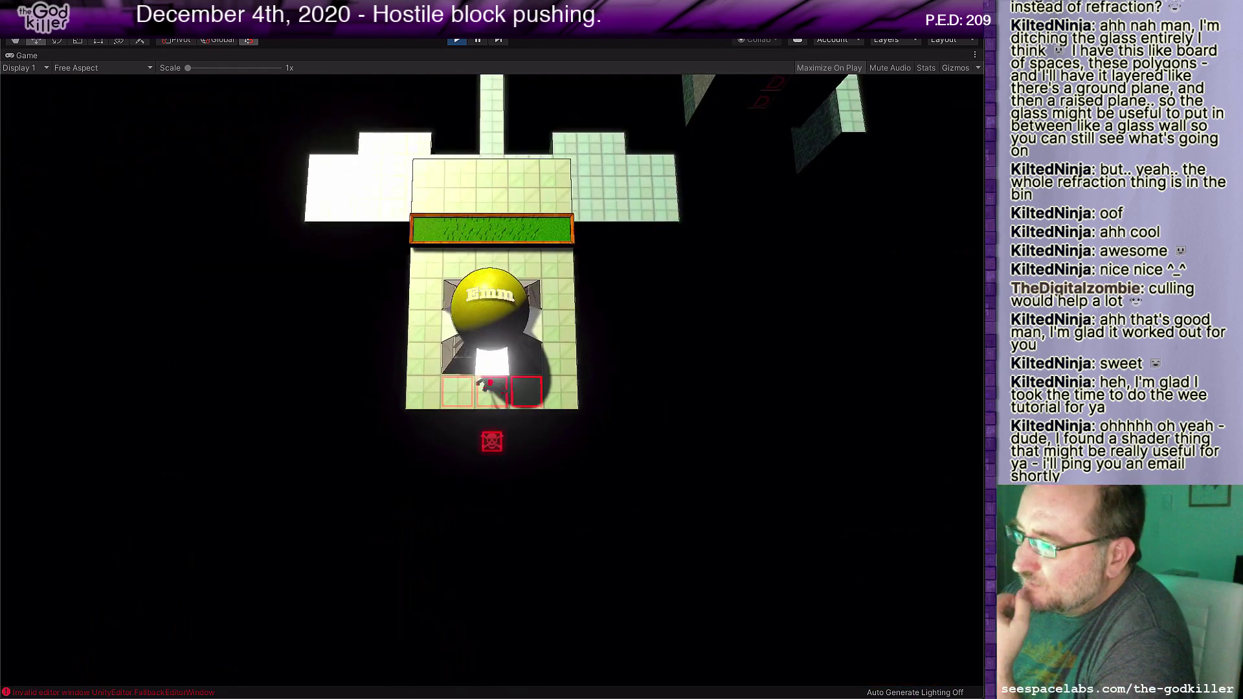
# Step: Run the character from behind the Emm sphere to the wide platform again and stop the playtest
pyautogui.press('w')
pyautogui.press('a')
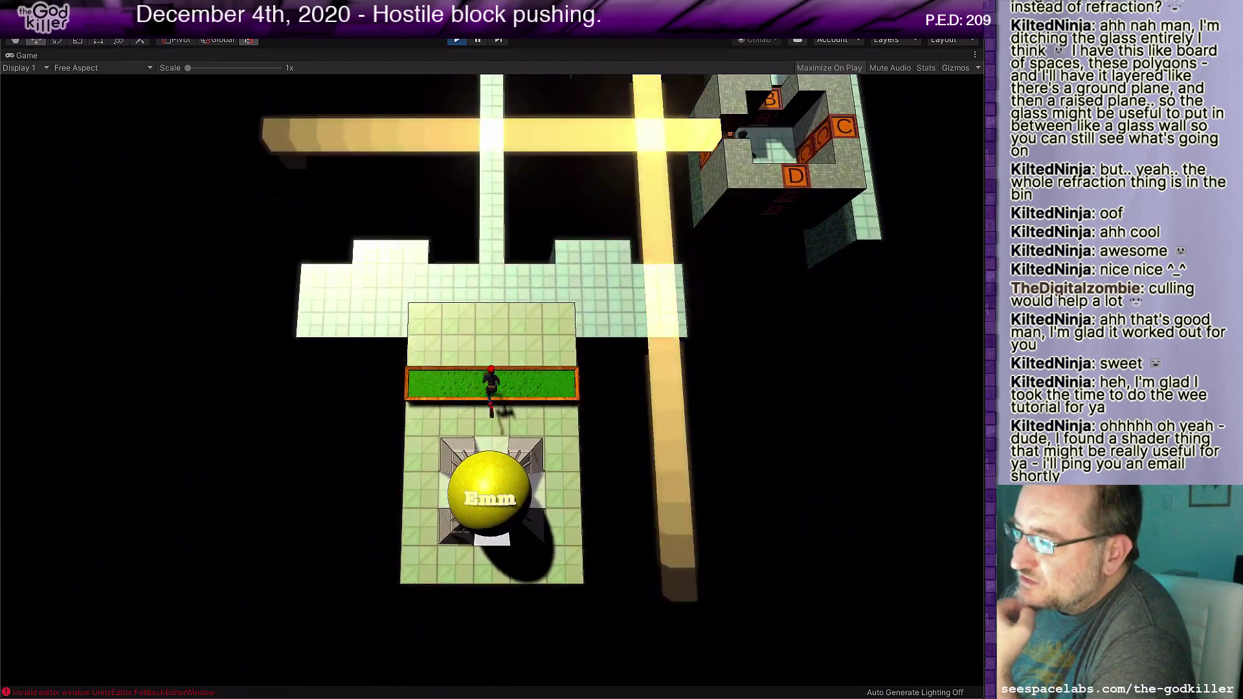
pyautogui.press('w')
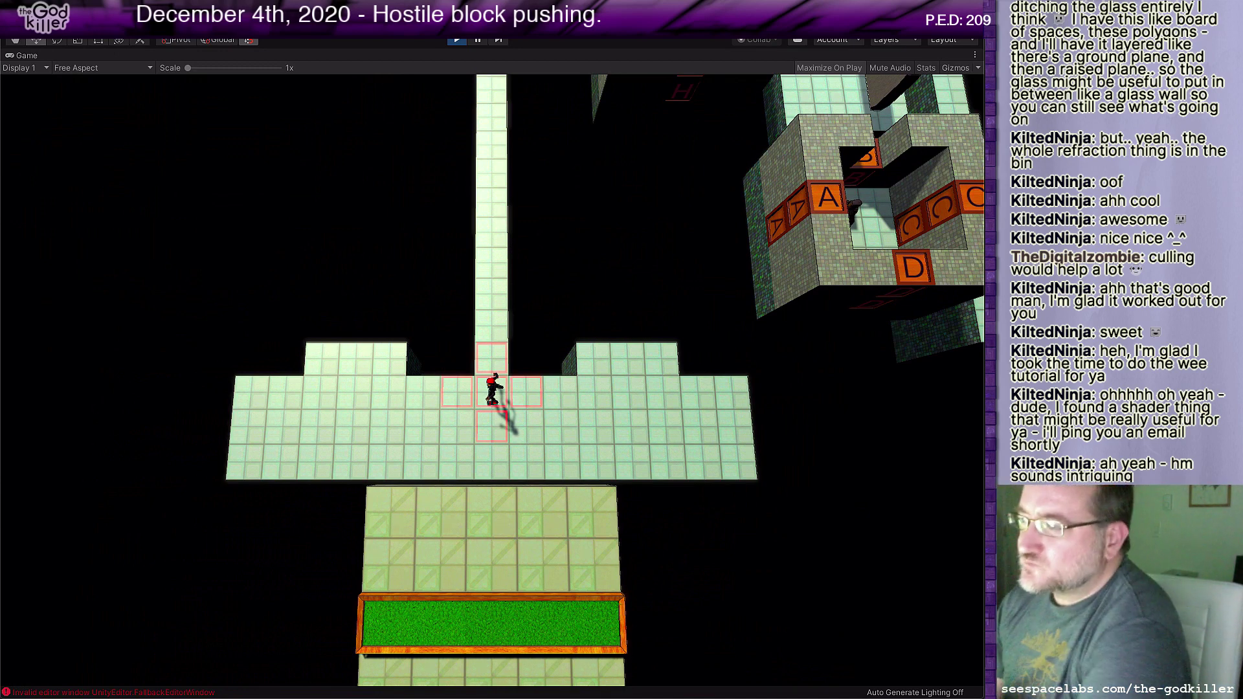
pyautogui.click(456, 40)
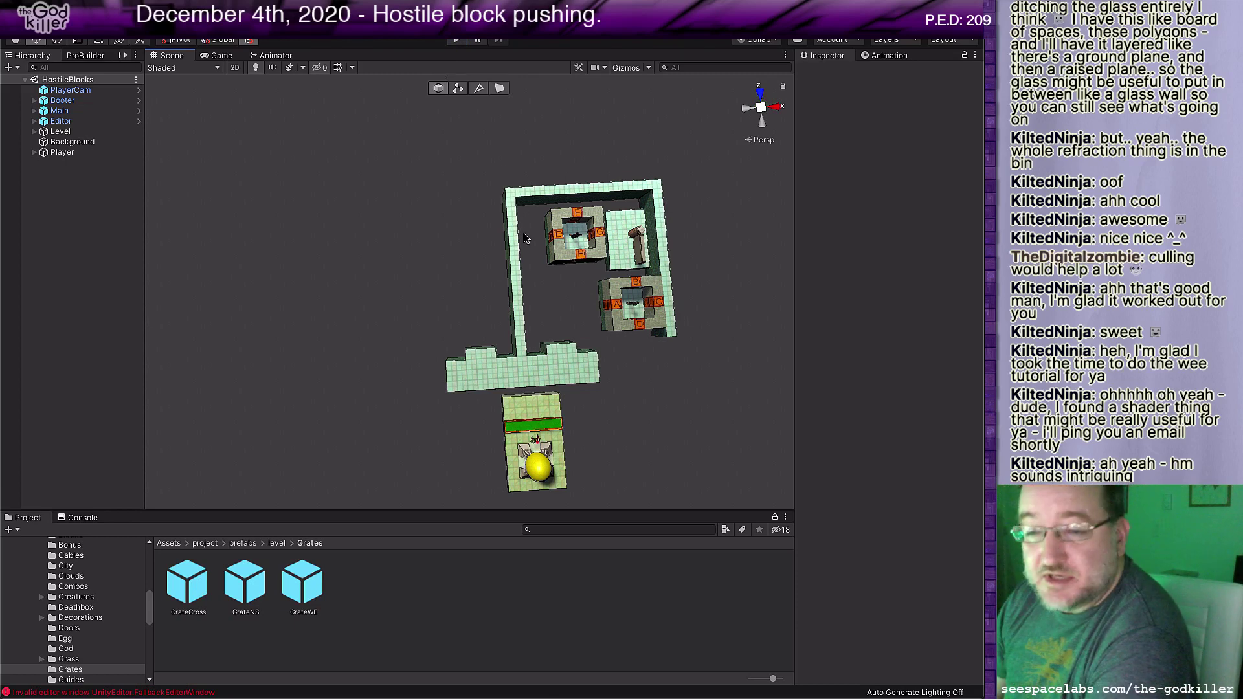
# Step: Delete three of the wall pieces and the floor of the bunker surrounding the E, F, G and H blocks
pyautogui.scroll(5, 543, 266)
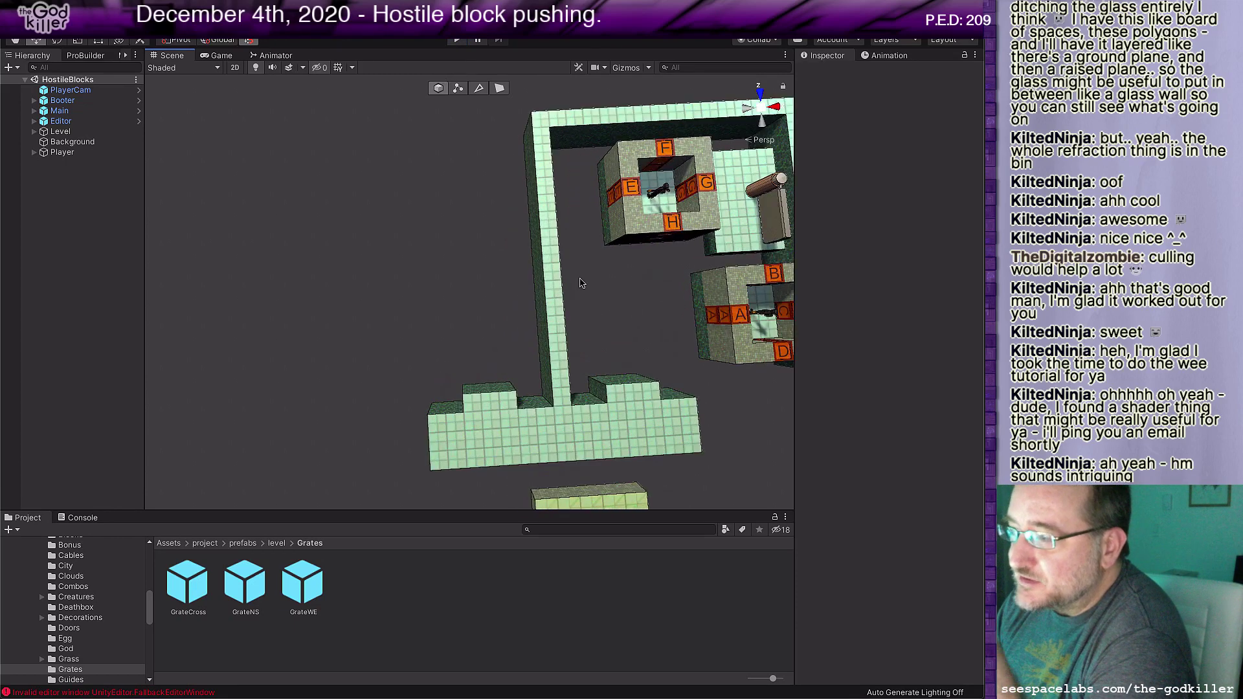
pyautogui.moveTo(580, 283); pyautogui.dragTo(471, 291, button='middle')
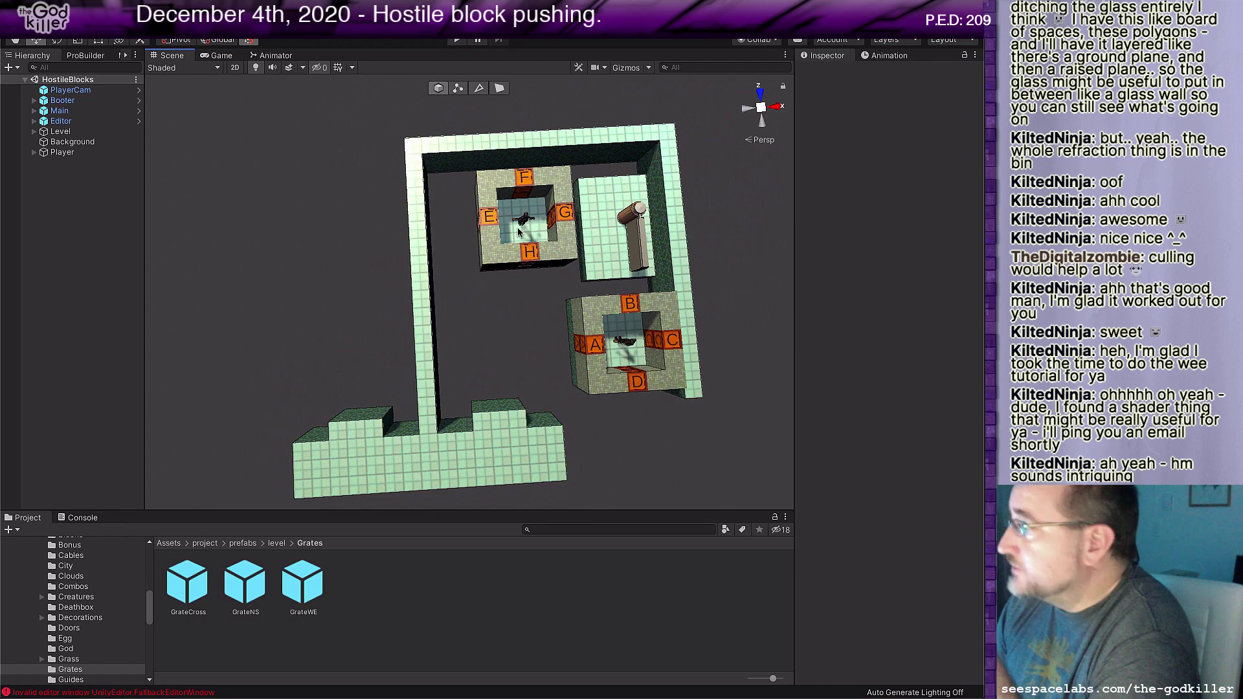
pyautogui.click(489, 251)
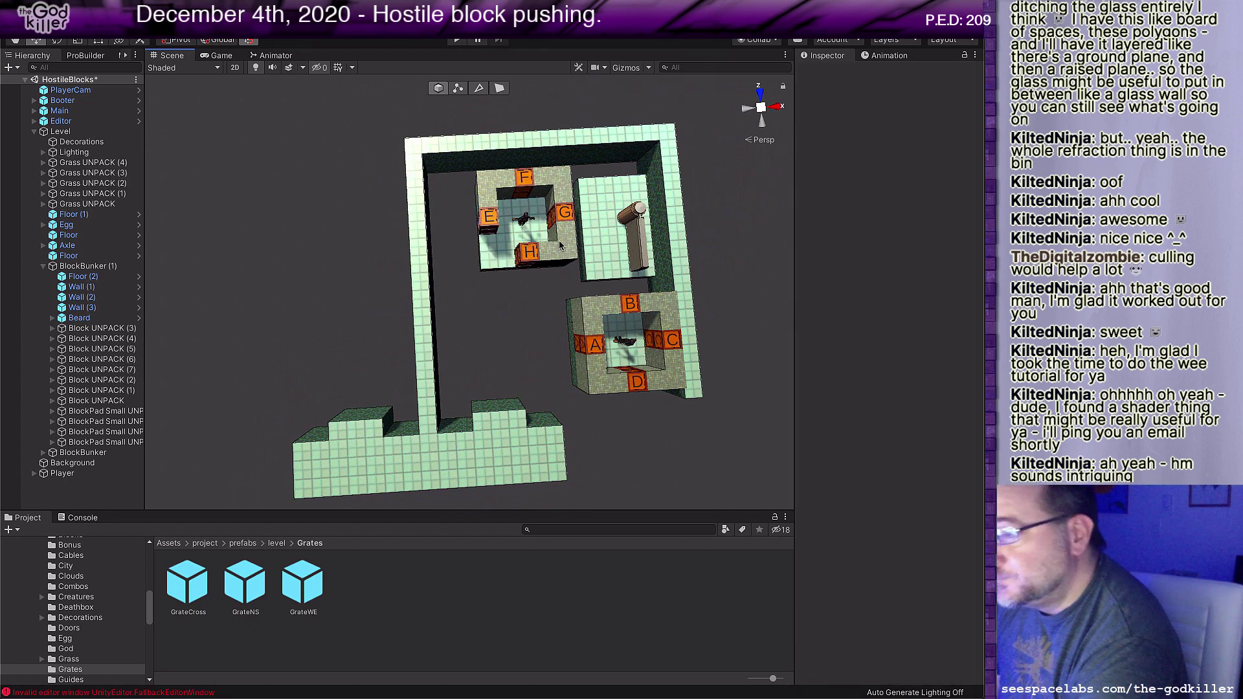
pyautogui.press('Delete')
pyautogui.click(530, 256)
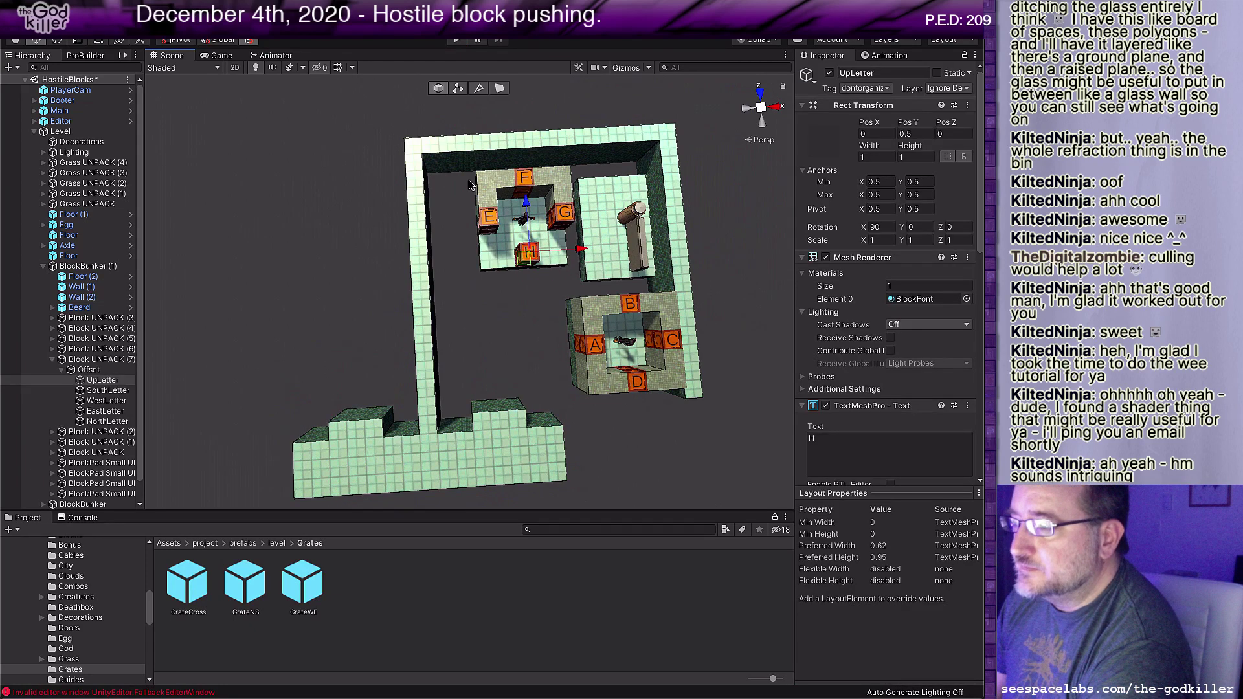
pyautogui.click(494, 198)
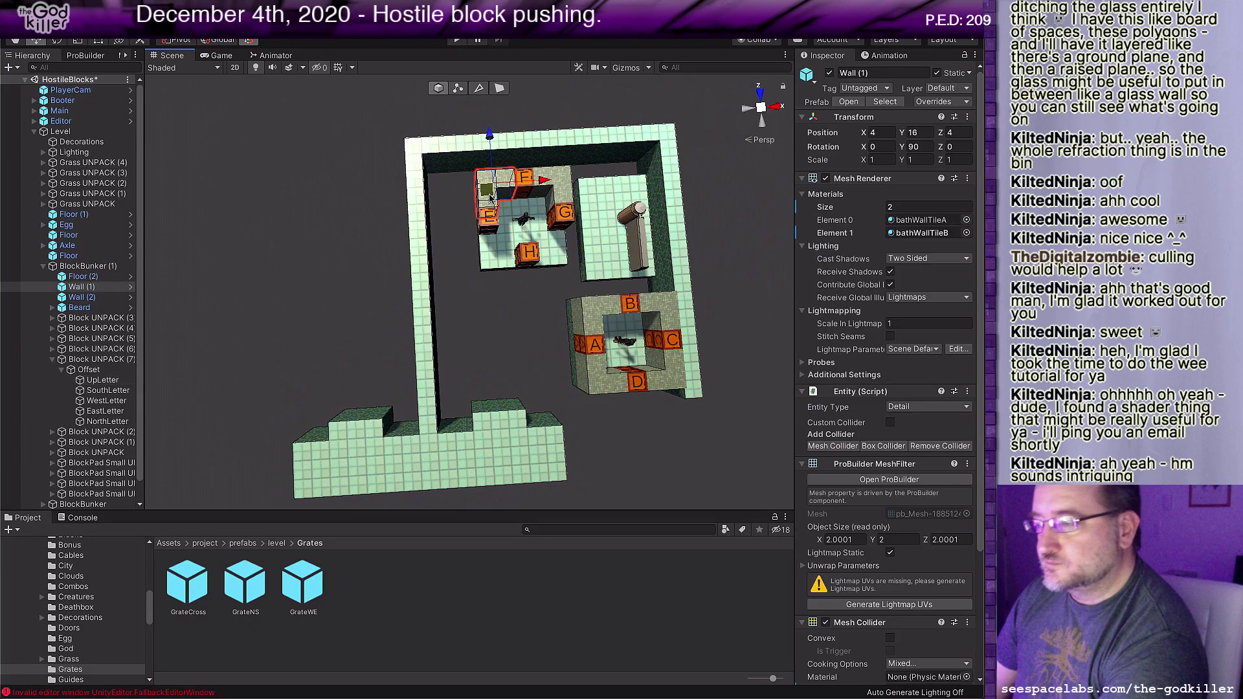
pyautogui.press('Delete')
pyautogui.click(518, 234)
pyautogui.press('Delete')
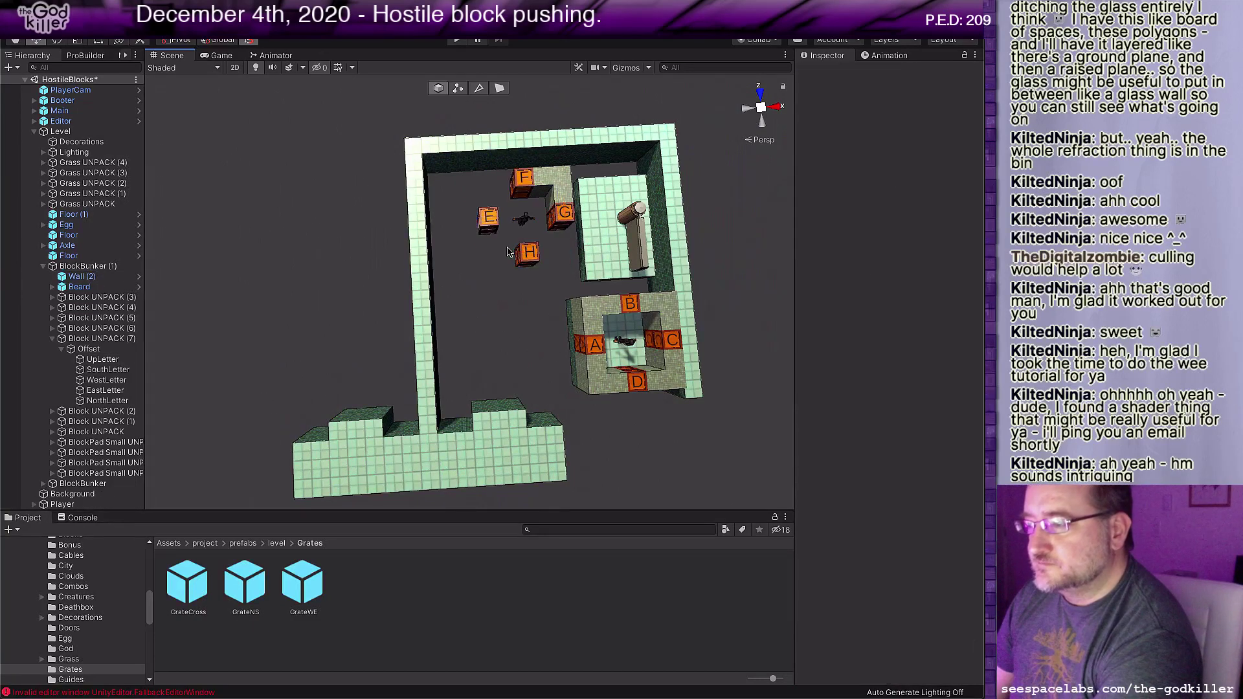
# Step: Delete the E, F, G and H blocks' visible parts, the Beard between them and the bunker's remaining wall
pyautogui.moveTo(472, 181); pyautogui.dragTo(580, 294)
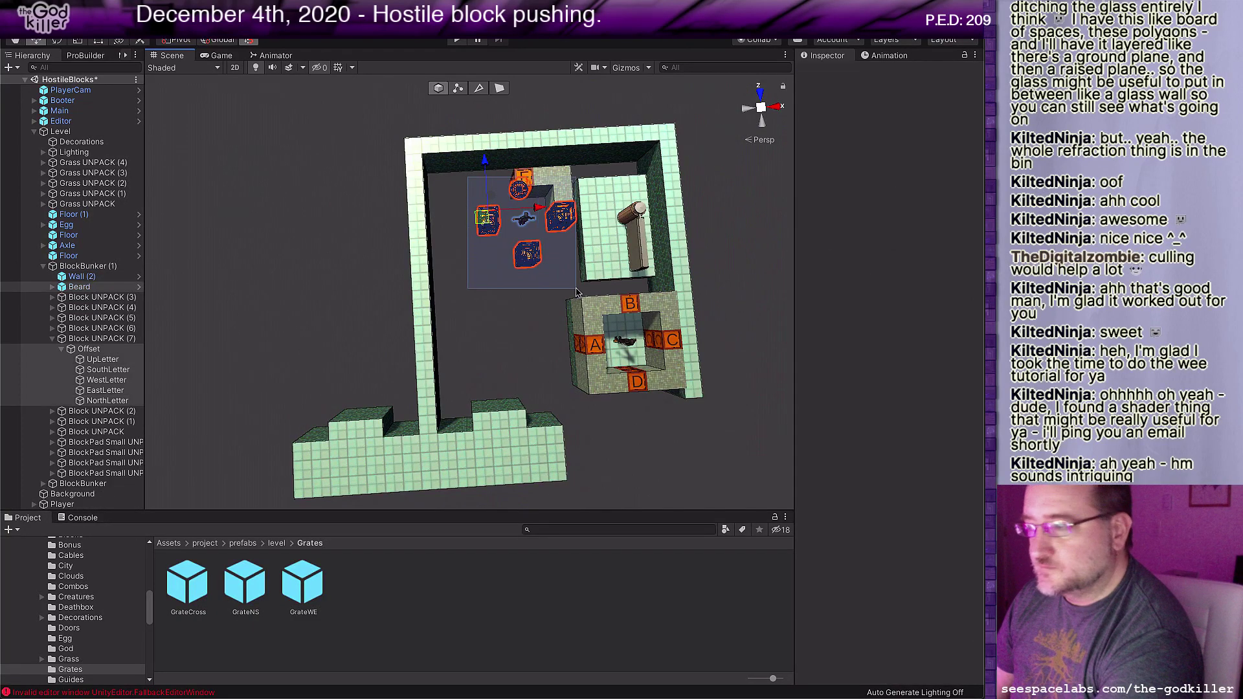
pyautogui.press('Delete')
pyautogui.click(563, 192)
pyautogui.press('Delete')
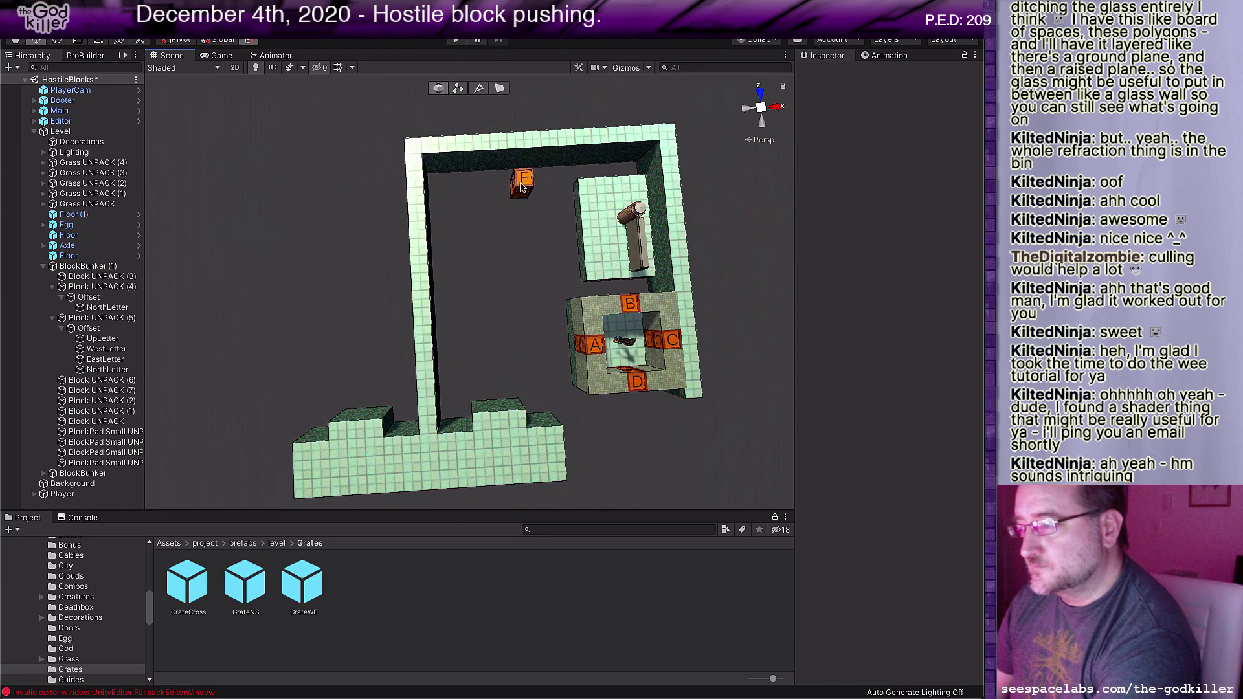
pyautogui.click(520, 188)
pyautogui.press('Delete')
pyautogui.click(520, 187)
pyautogui.press('Delete')
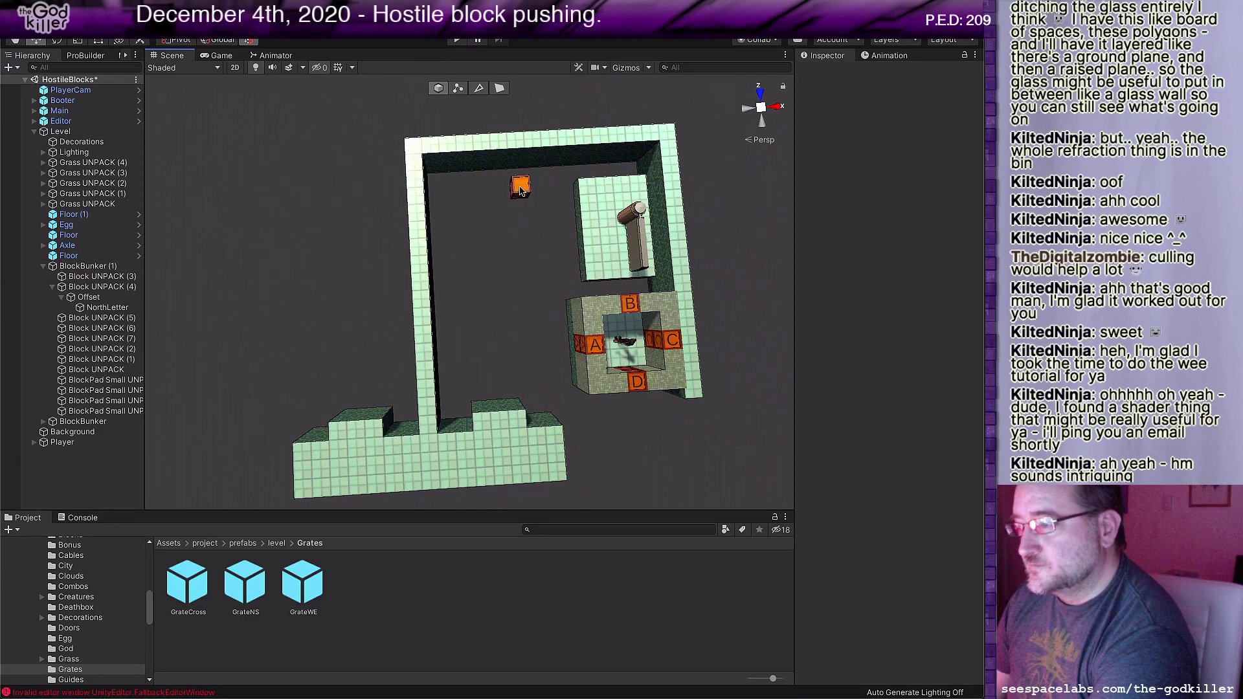
pyautogui.click(521, 192)
pyautogui.press('Delete')
# Step: Delete the axle and the floor platform beneath it
pyautogui.click(632, 224)
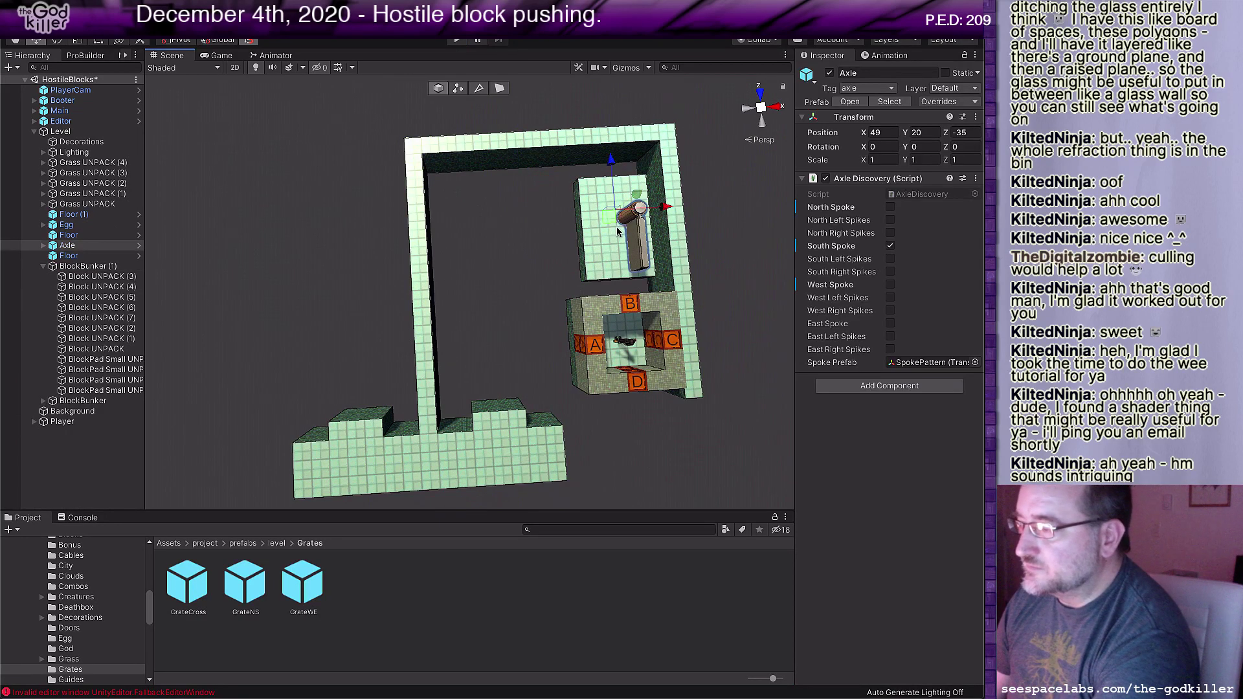
pyautogui.press('Delete')
pyautogui.click(612, 256)
pyautogui.press('Delete')
# Step: Delete the corner wall between the A and B blocks of the other bunker
pyautogui.click(599, 323)
pyautogui.press('Delete')
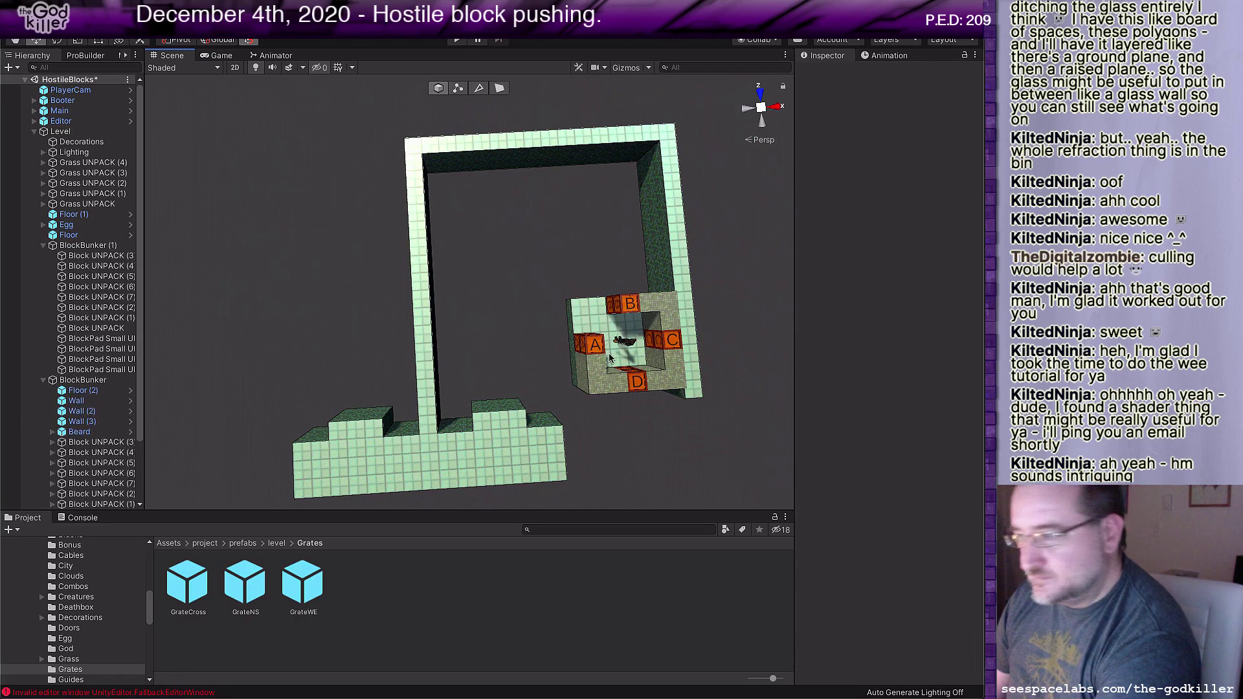
# Step: Delete the floor and the walls of the bunker surrounding the lettered blocks
pyautogui.click(611, 368)
pyautogui.press('Delete')
pyautogui.click(611, 367)
pyautogui.press('Delete')
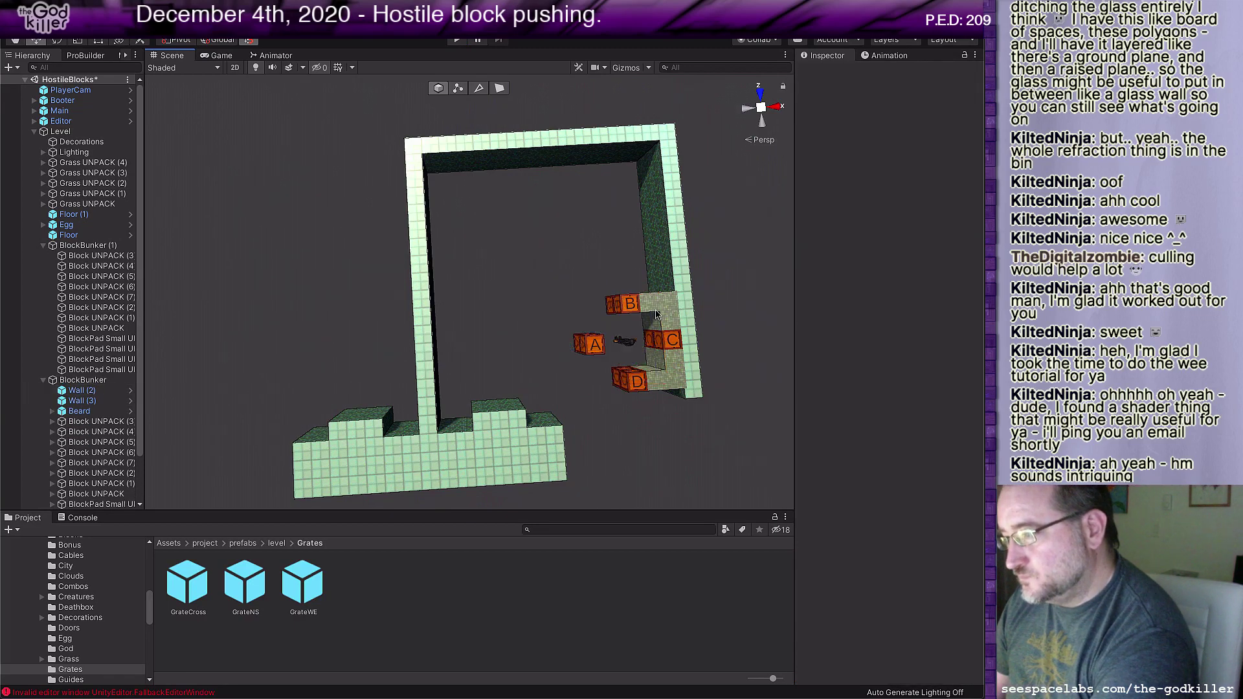
pyautogui.click(661, 368)
pyautogui.press('Delete')
pyautogui.click(661, 367)
pyautogui.press('Delete')
# Step: Delete the lettered blocks A, B, C and D along with the beard object between them
pyautogui.click(661, 343)
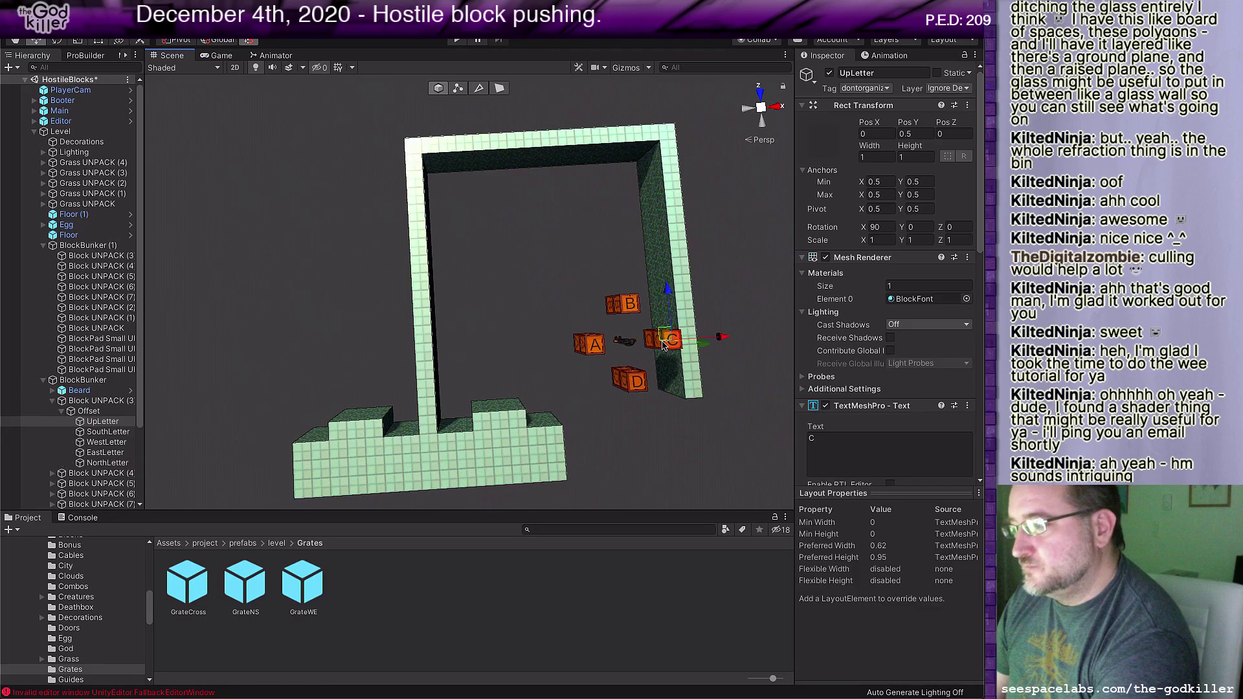
pyautogui.press('Delete')
pyautogui.click(661, 342)
pyautogui.press('Delete')
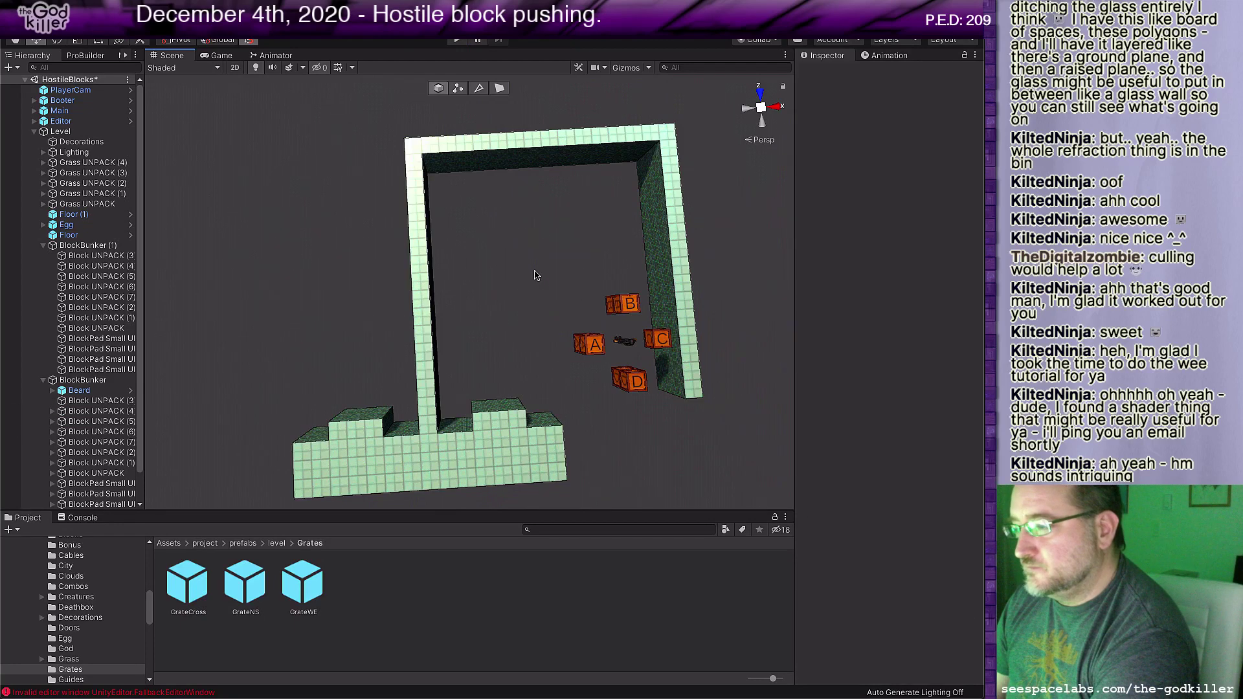
pyautogui.moveTo(536, 272); pyautogui.dragTo(648, 371)
pyautogui.press('Delete')
pyautogui.click(637, 382)
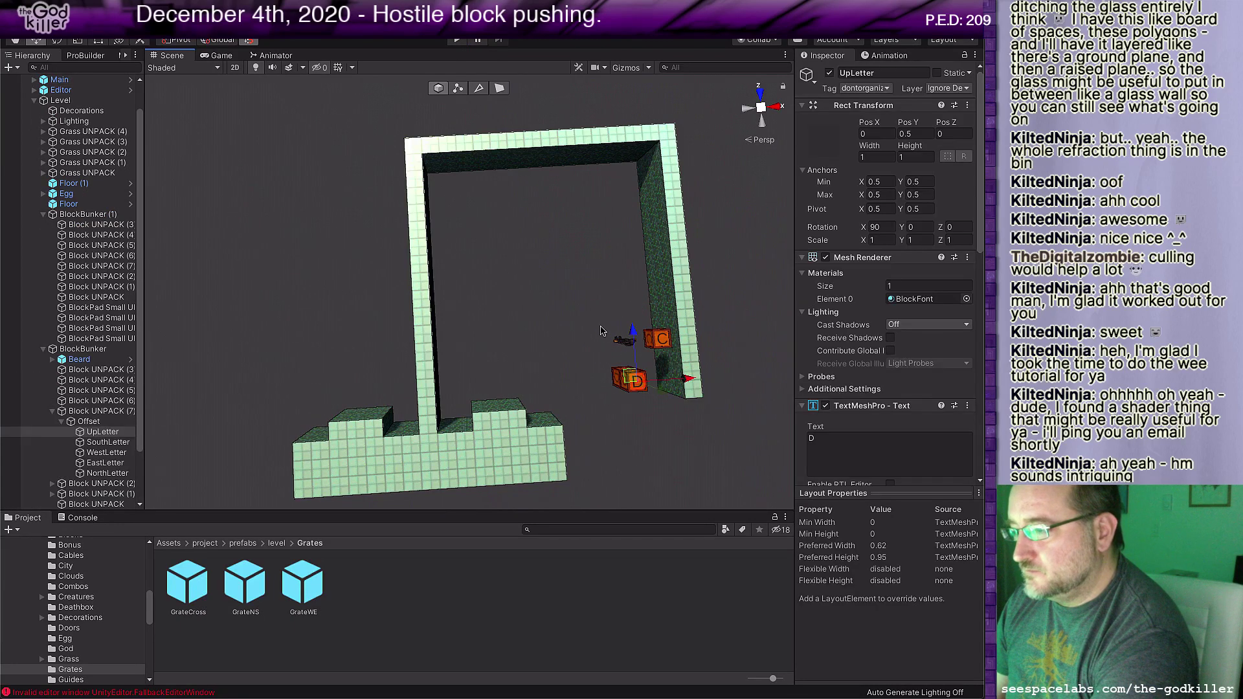
pyautogui.moveTo(601, 312); pyautogui.dragTo(671, 413)
pyautogui.press('Delete')
# Step: Delete the large tiled floor piece Floor (1) beyond the starting platform
pyautogui.click(684, 373)
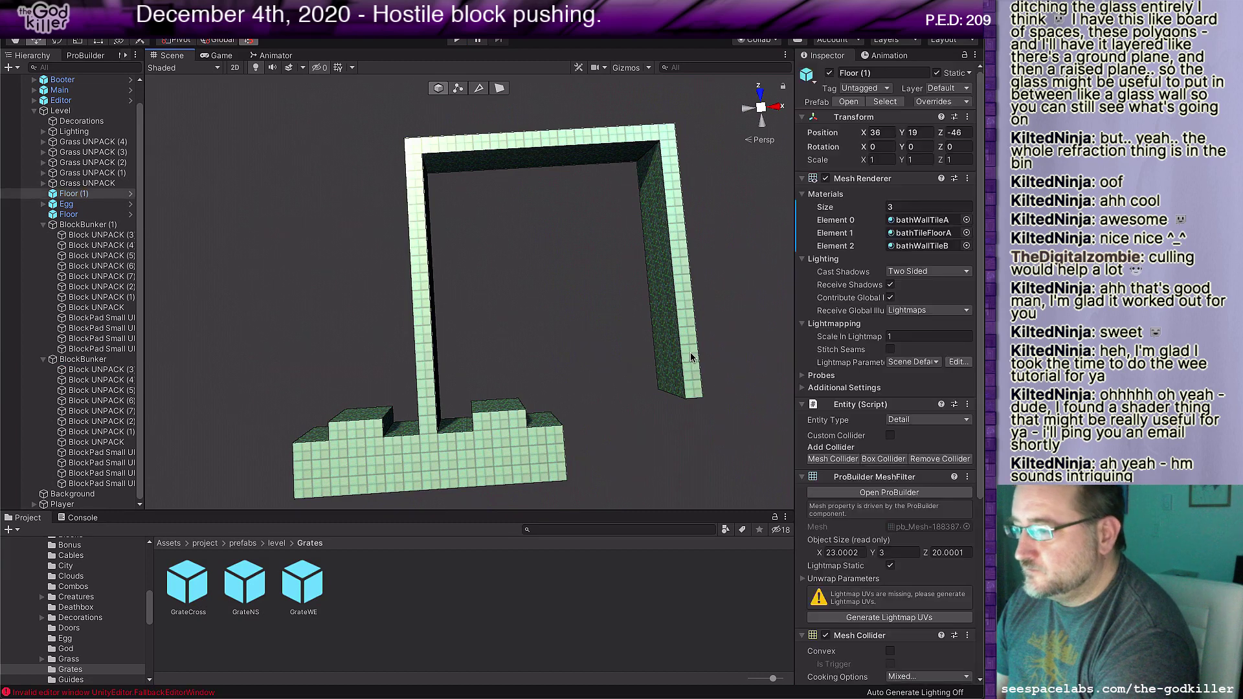
pyautogui.moveTo(631, 405); pyautogui.dragTo(721, 189, button='middle')
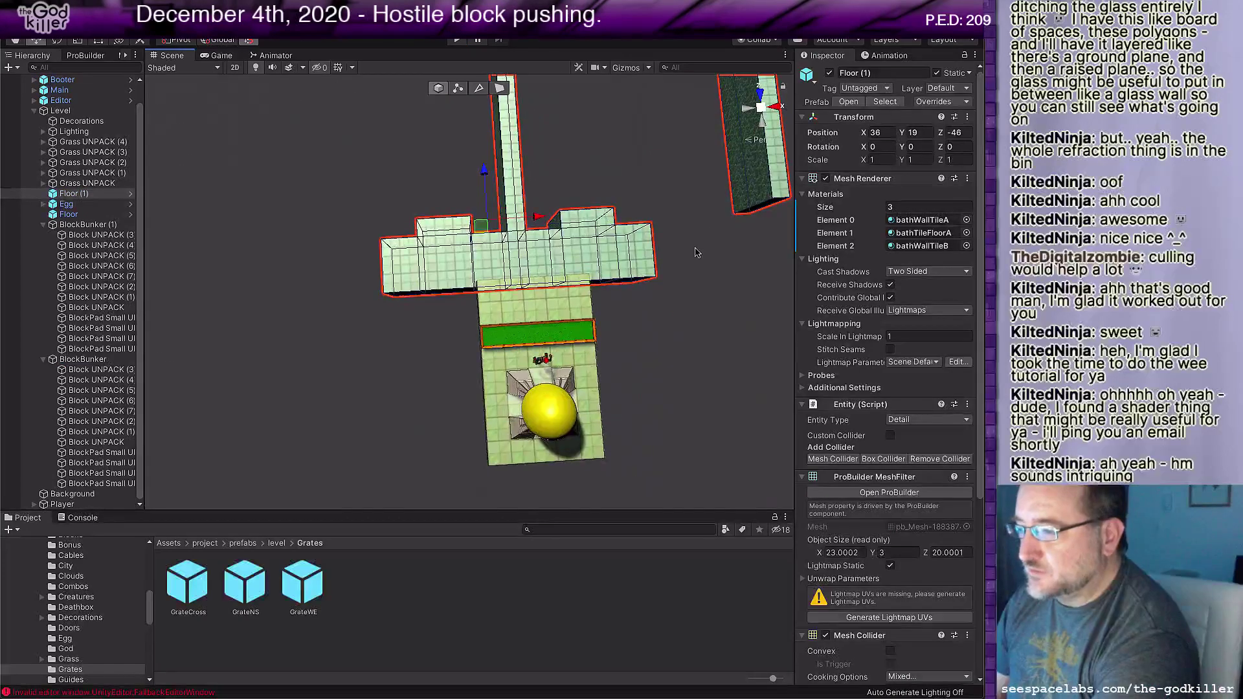
pyautogui.press('Delete')
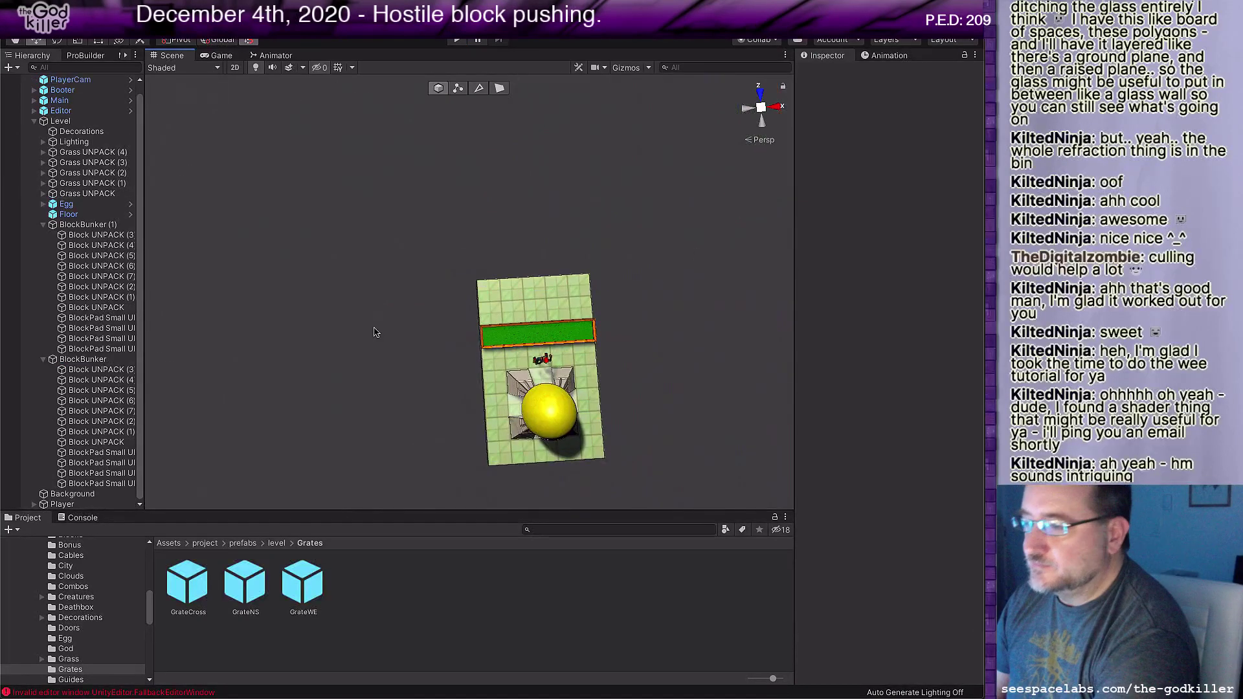
# Step: Add a Floor prefab from the level prefabs folder to the scene, near the far corner of the starting platform
pyautogui.click(276, 543)
pyautogui.scroll(-2, 476, 610)
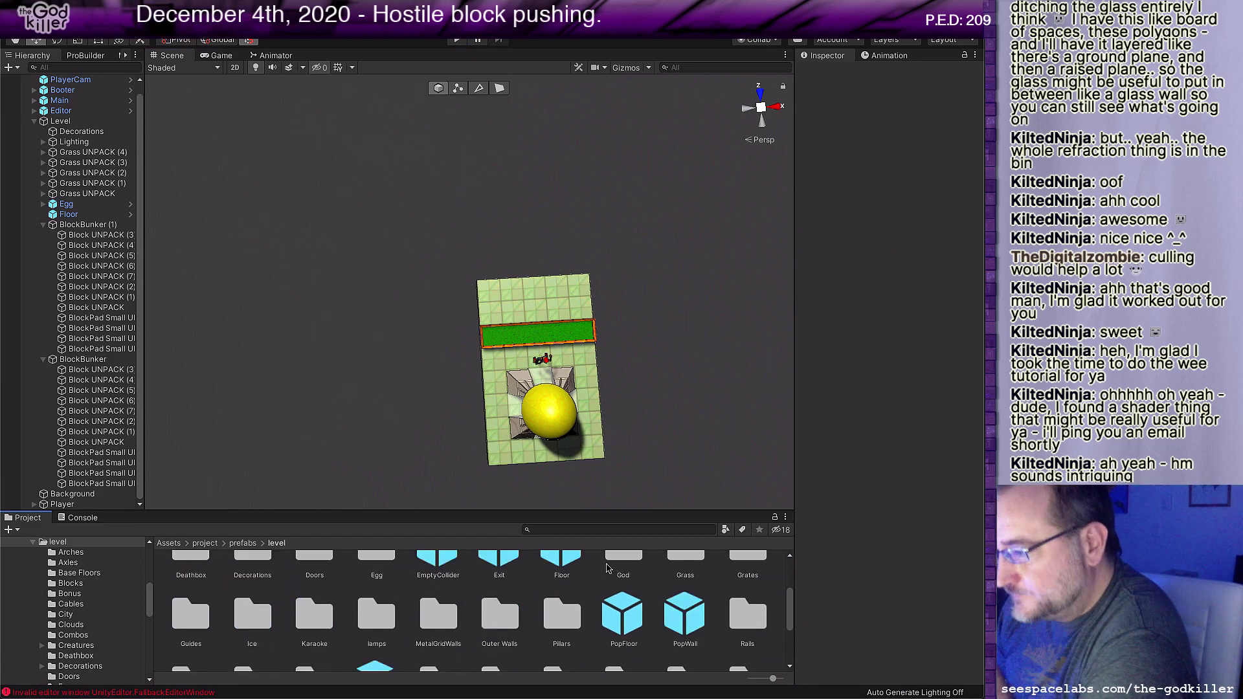
pyautogui.moveTo(567, 561); pyautogui.dragTo(561, 538)
pyautogui.moveTo(432, 124); pyautogui.dragTo(413, 127)
pyautogui.moveTo(449, 165); pyautogui.dragTo(596, 191, button='middle')
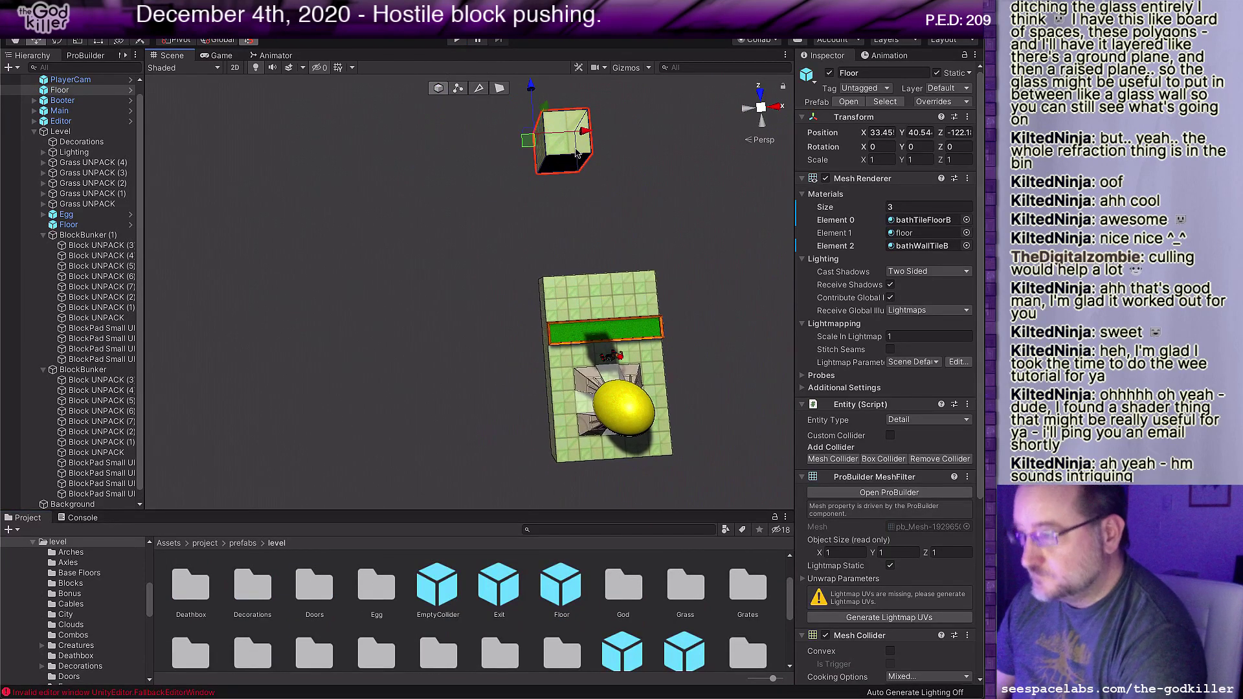
pyautogui.moveTo(548, 112); pyautogui.dragTo(498, 260)
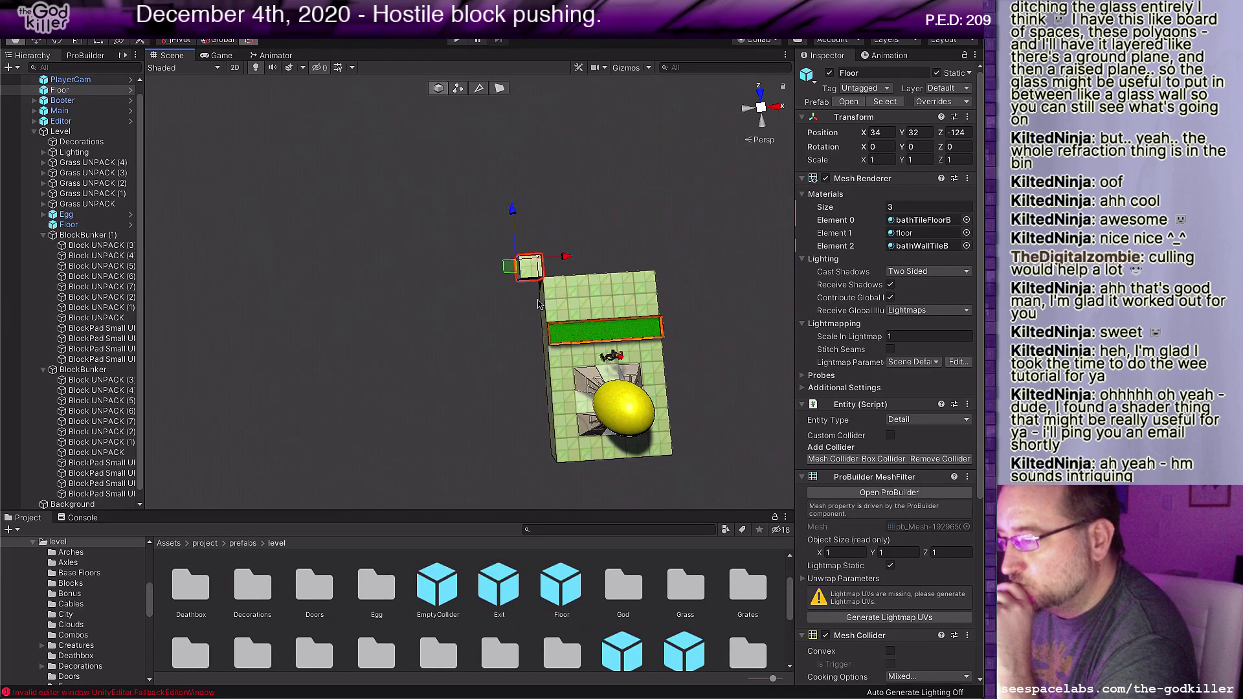
# Step: Move the new floor block to X 33, Y 31, Z -121, beyond the starting platform
pyautogui.scroll(2, 538, 304)
pyautogui.moveTo(538, 304); pyautogui.dragTo(634, 315, button='middle')
pyautogui.moveTo(674, 307); pyautogui.dragTo(612, 249)
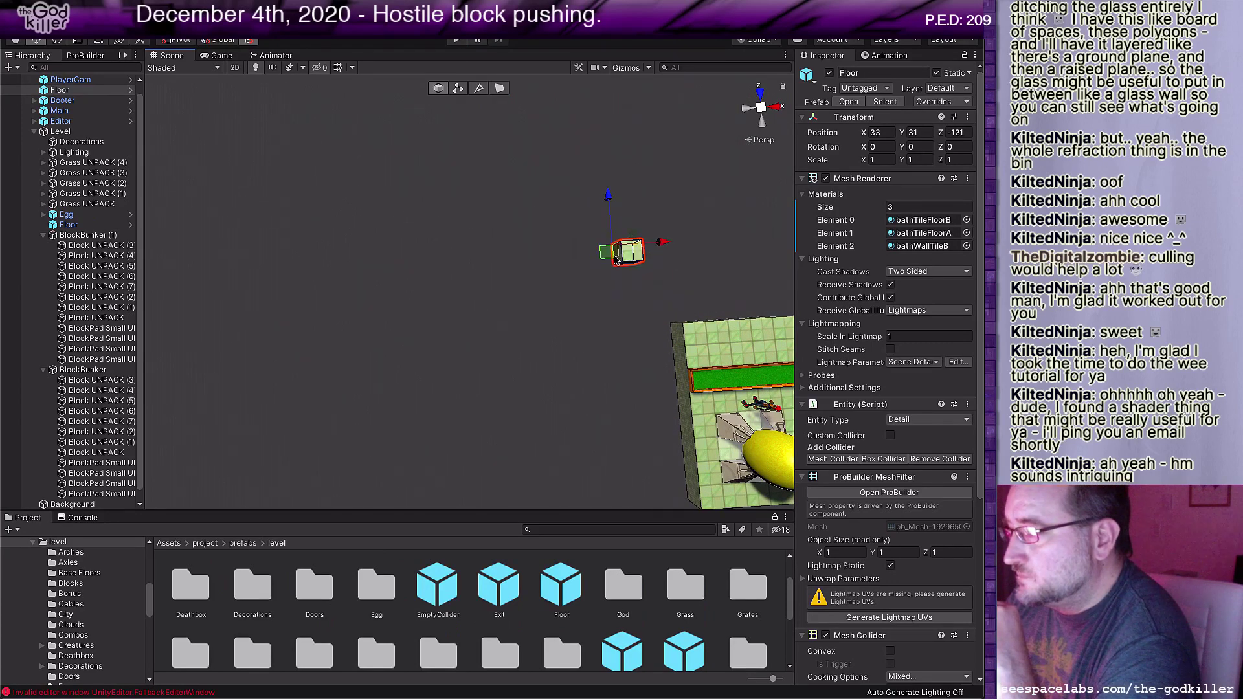
pyautogui.scroll(3, 618, 281)
pyautogui.moveTo(621, 289); pyautogui.dragTo(447, 396, button='middle')
pyautogui.press('w')
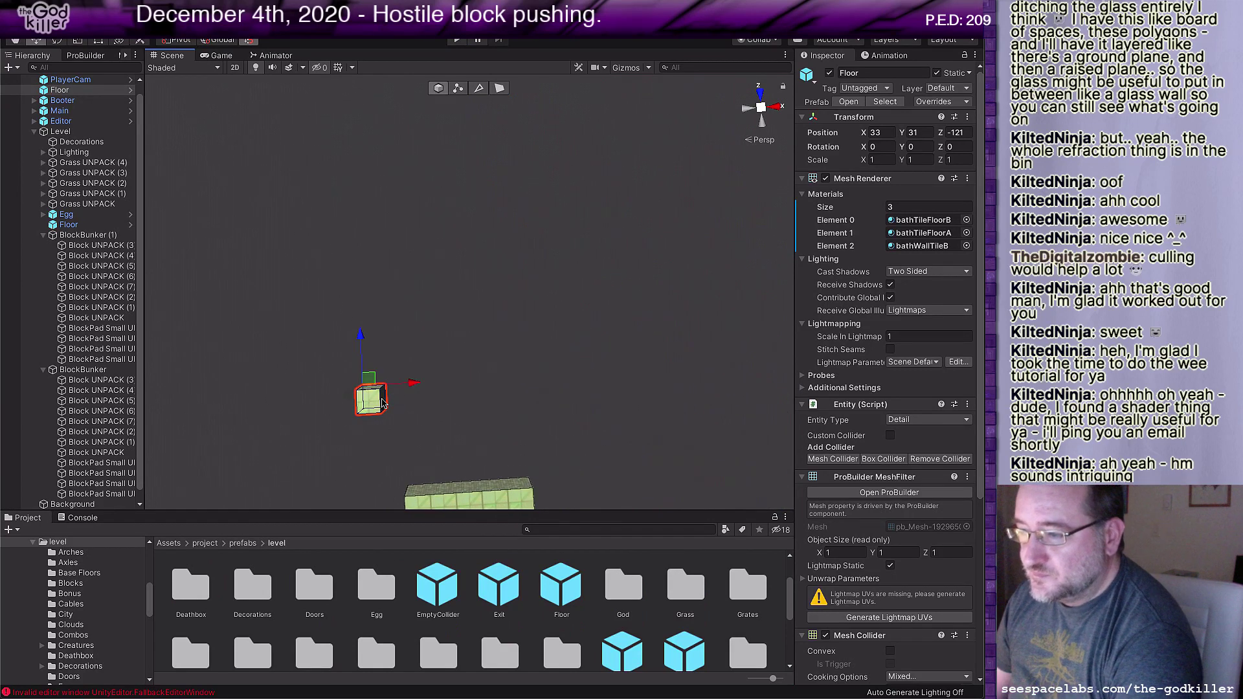
pyautogui.moveTo(488, 362); pyautogui.dragTo(506, 176, button='middle')
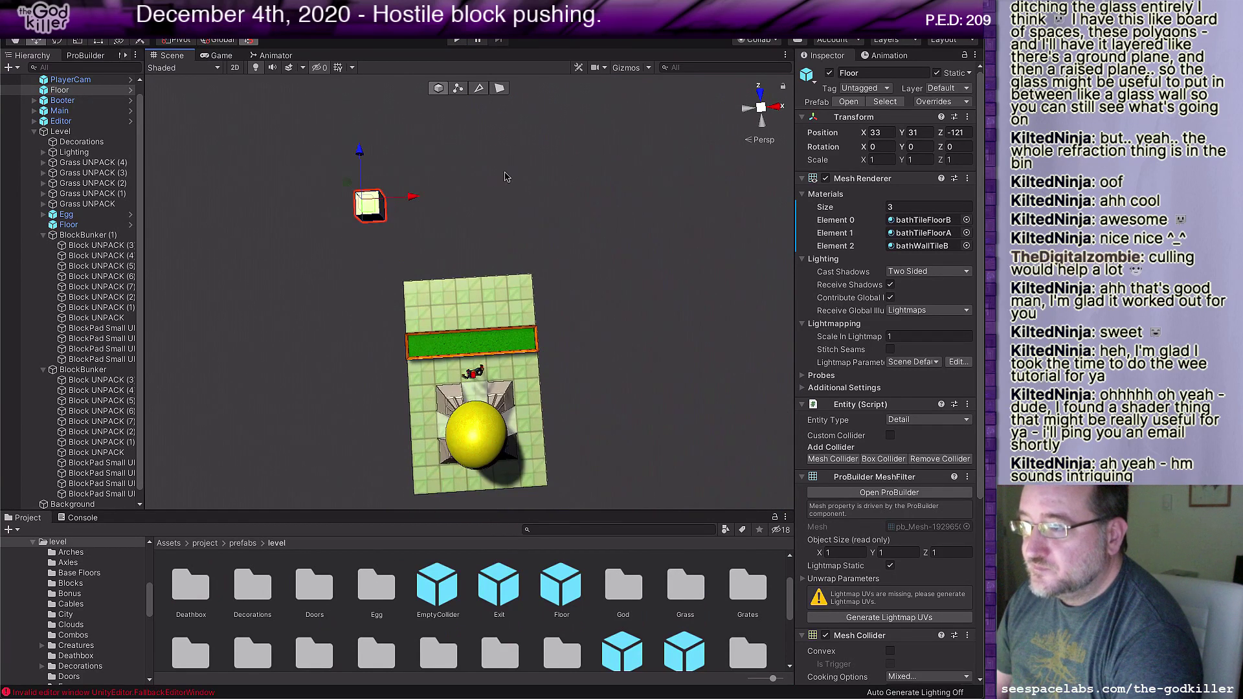
# Step: Switch to face editing and pull the floor block's side face out to make it 11 units long in X
pyautogui.click(501, 88)
pyautogui.scroll(2, 395, 213)
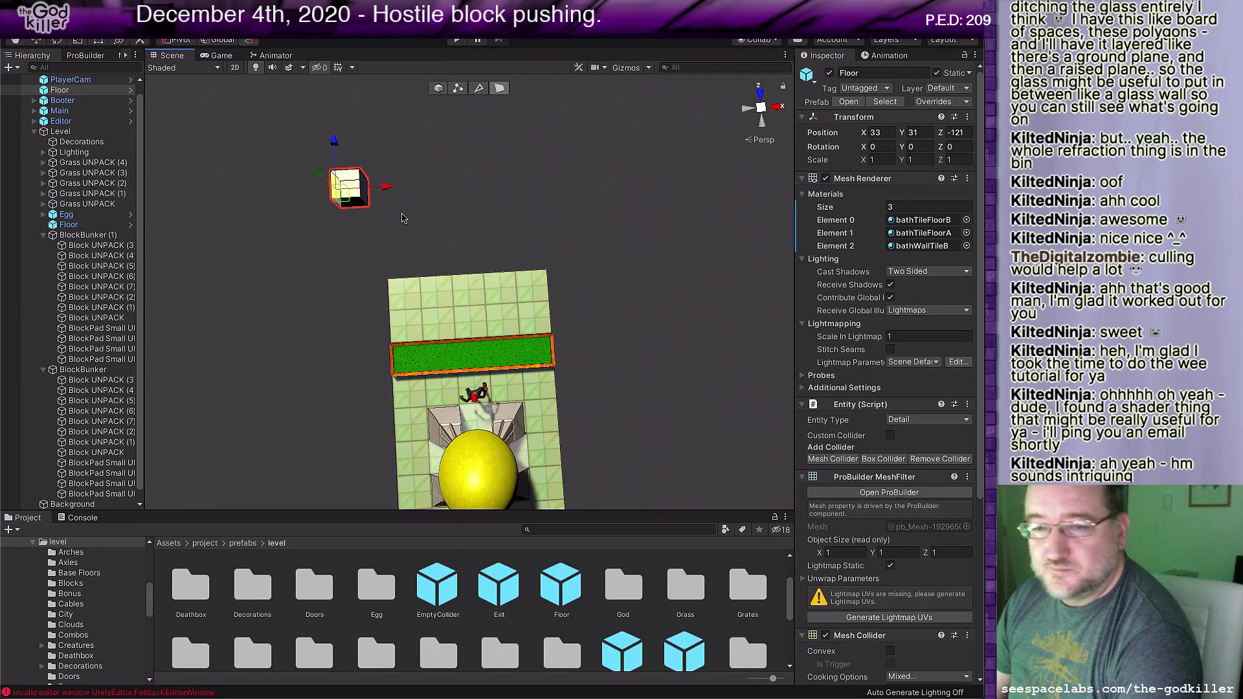
pyautogui.moveTo(402, 216); pyautogui.dragTo(405, 266, button='middle')
pyautogui.scroll(4, 403, 265)
pyautogui.click(398, 262)
pyautogui.click(320, 217)
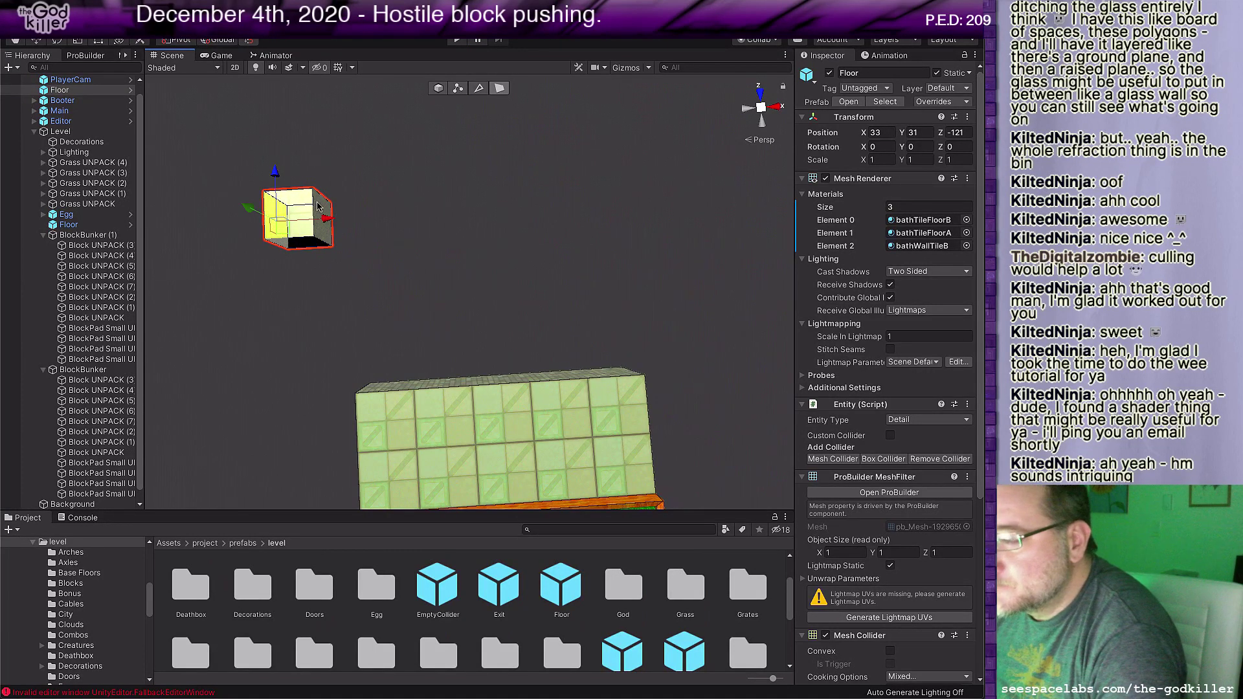
pyautogui.moveTo(376, 219); pyautogui.dragTo(848, 195)
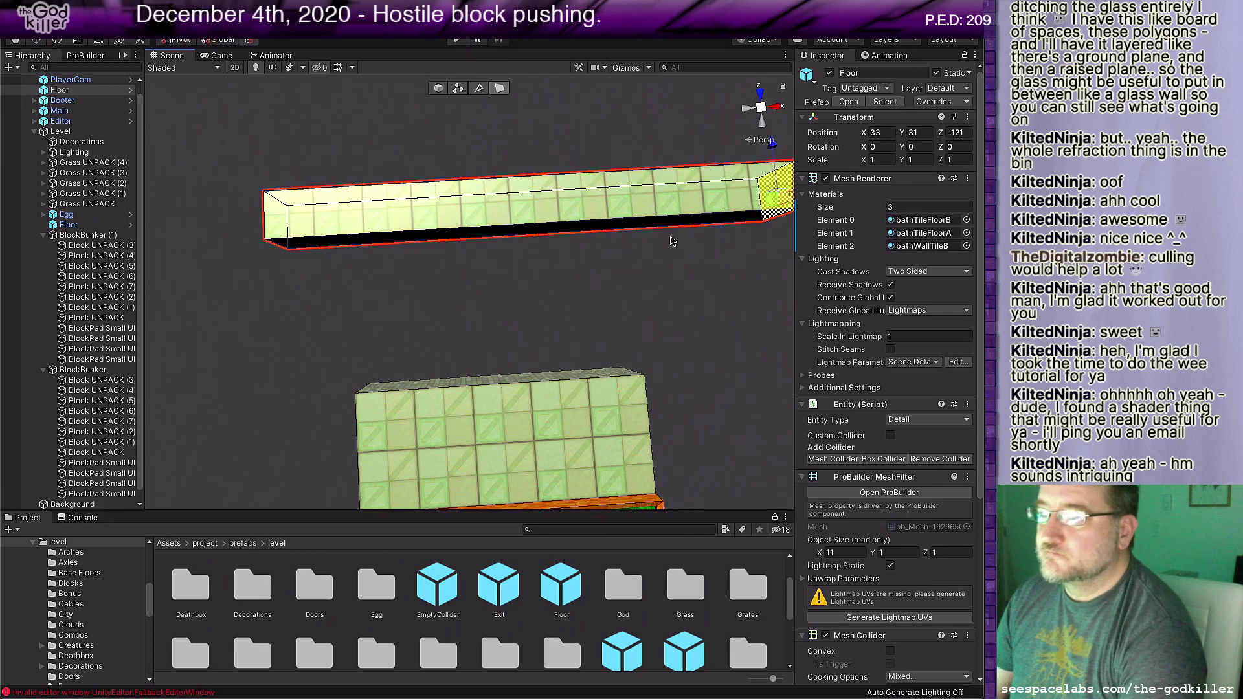
# Step: Keep extending the floor's end face until the strip is 35 units long in X
pyautogui.scroll(-3, 670, 239)
pyautogui.moveTo(574, 277); pyautogui.dragTo(875, 280, button='middle')
pyautogui.moveTo(692, 285); pyautogui.dragTo(516, 312, button='middle')
pyautogui.moveTo(610, 286); pyautogui.dragTo(323, 303)
pyautogui.scroll(-3, 405, 312)
pyautogui.moveTo(507, 290); pyautogui.dragTo(25, 327, button='middle')
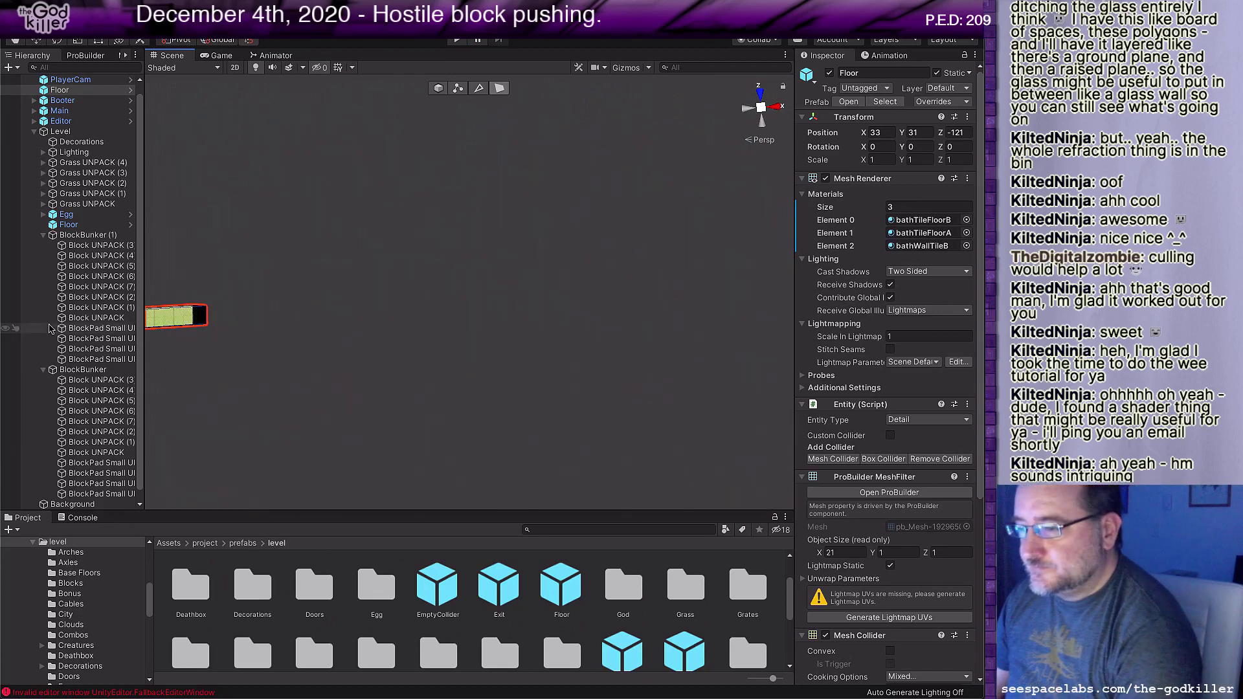
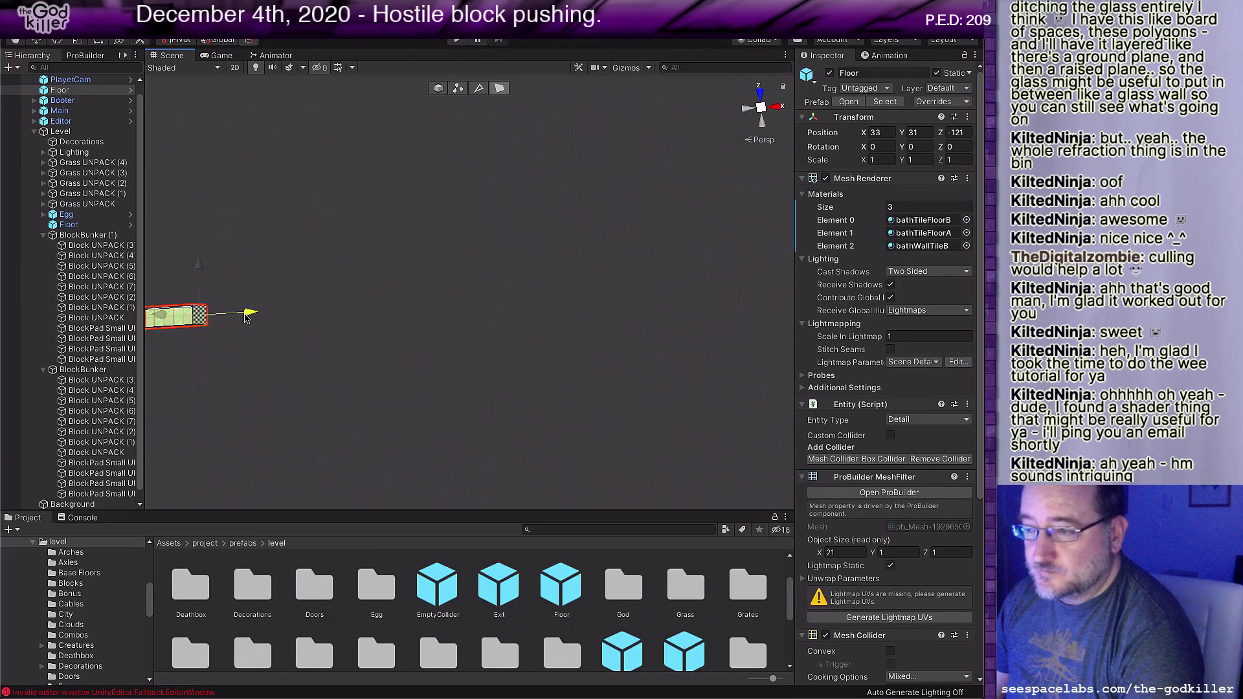
pyautogui.moveTo(245, 314); pyautogui.dragTo(506, 311)
# Step: Extend the floor strip's long side face away from the starting platform to a Z size of 34 units
pyautogui.keyDown('alt'); pyautogui.moveTo(382, 218); pyautogui.dragTo(77, 233); pyautogui.keyUp('alt')
pyautogui.moveTo(587, 213); pyautogui.dragTo(427, 447, button='middle')
pyautogui.scroll(3, 426, 392)
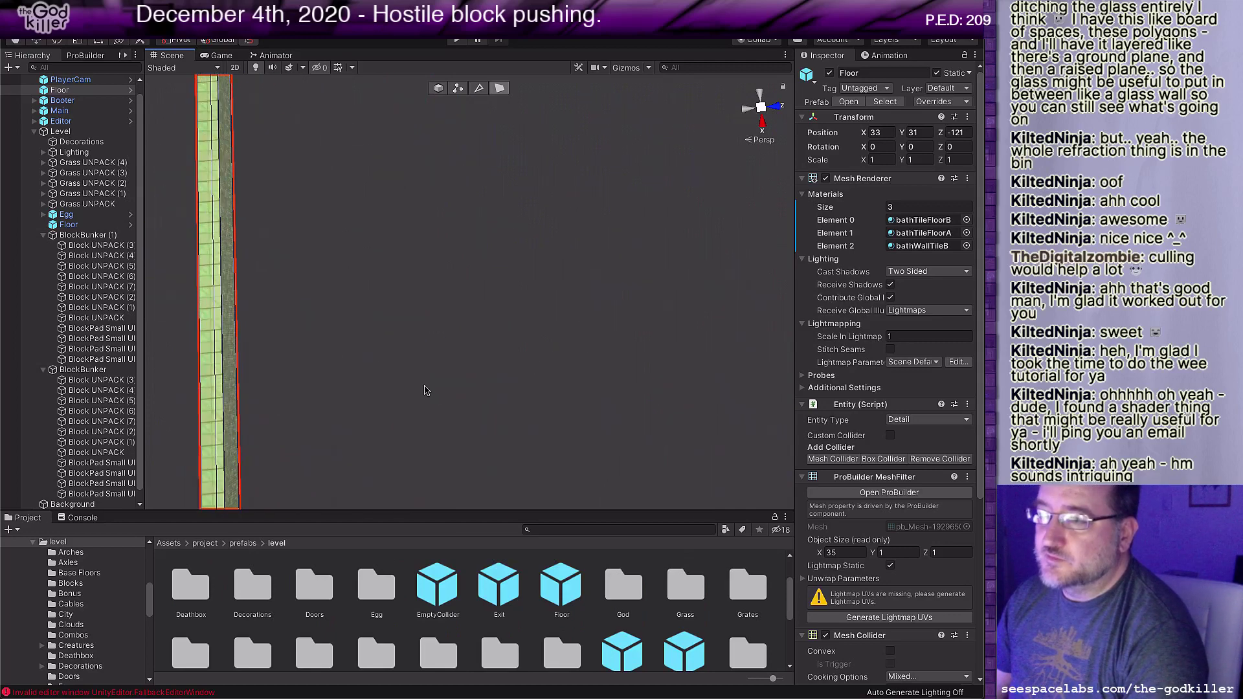
pyautogui.click(228, 272)
pyautogui.moveTo(279, 314); pyautogui.dragTo(939, 287)
pyautogui.scroll(-5, 542, 394)
pyautogui.moveTo(502, 369); pyautogui.dragTo(540, 369, button='middle')
# Step: Return to object editing and move the big floor to X 32, Z -124, against the starting platform
pyautogui.click(439, 89)
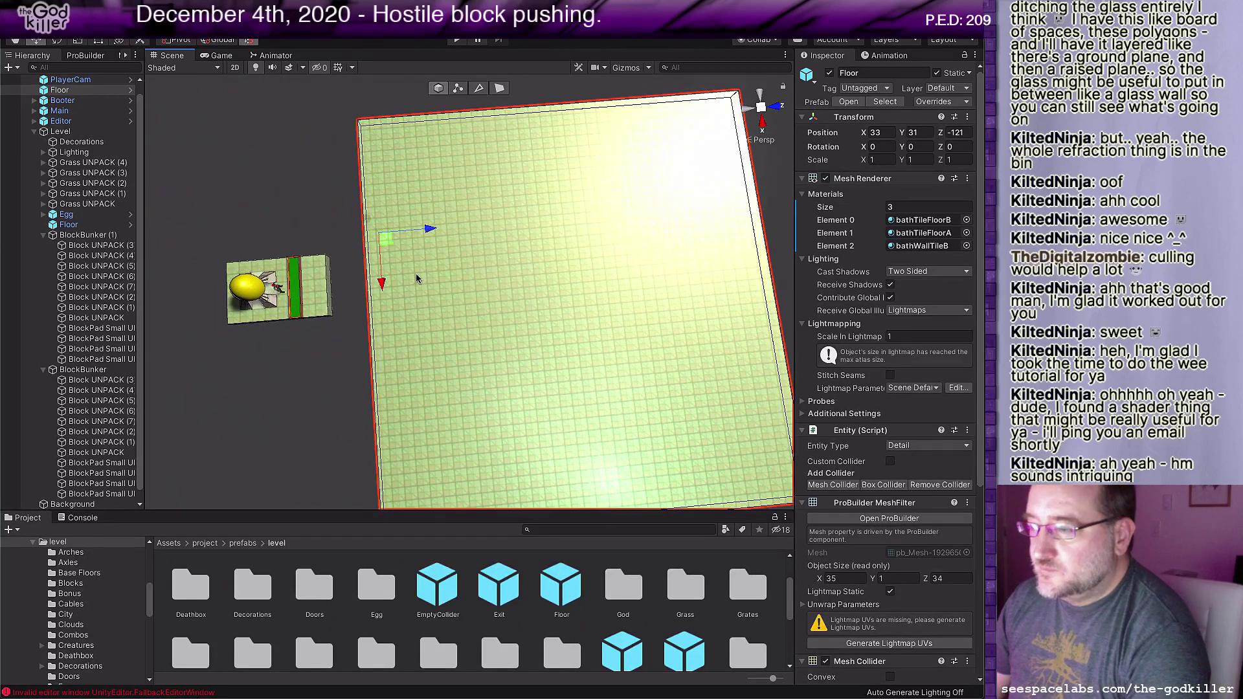
pyautogui.moveTo(384, 237); pyautogui.dragTo(350, 232)
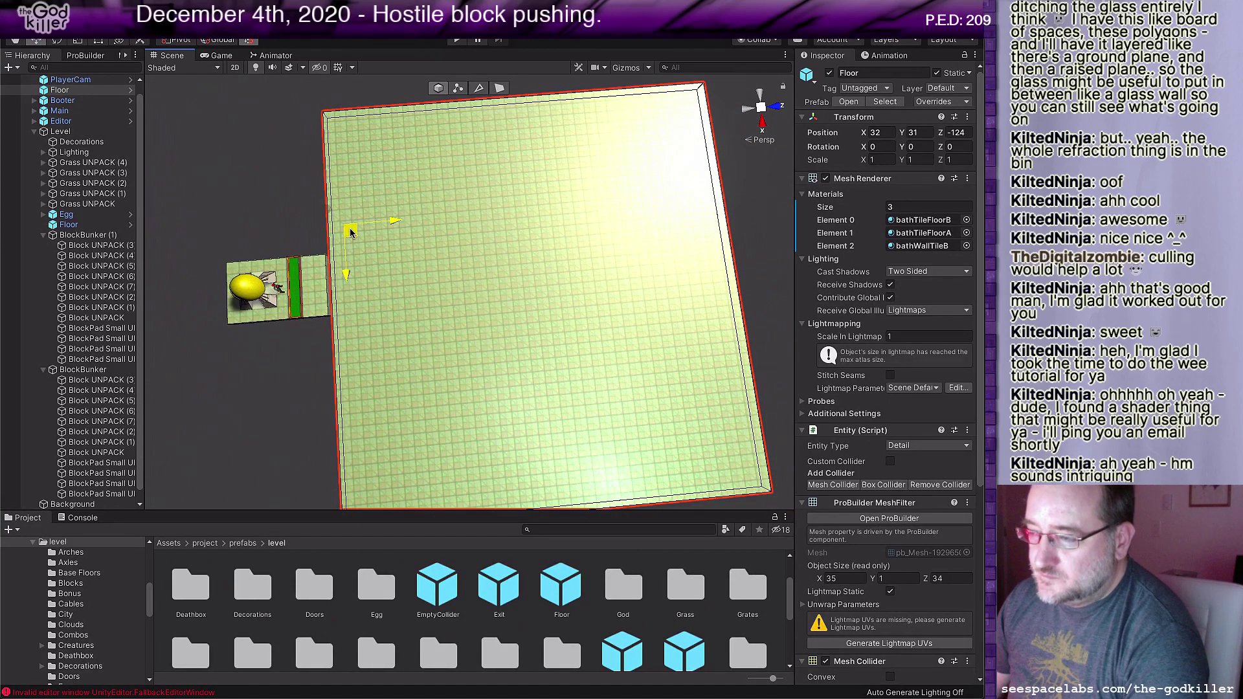
pyautogui.moveTo(417, 285); pyautogui.dragTo(415, 333, button='middle')
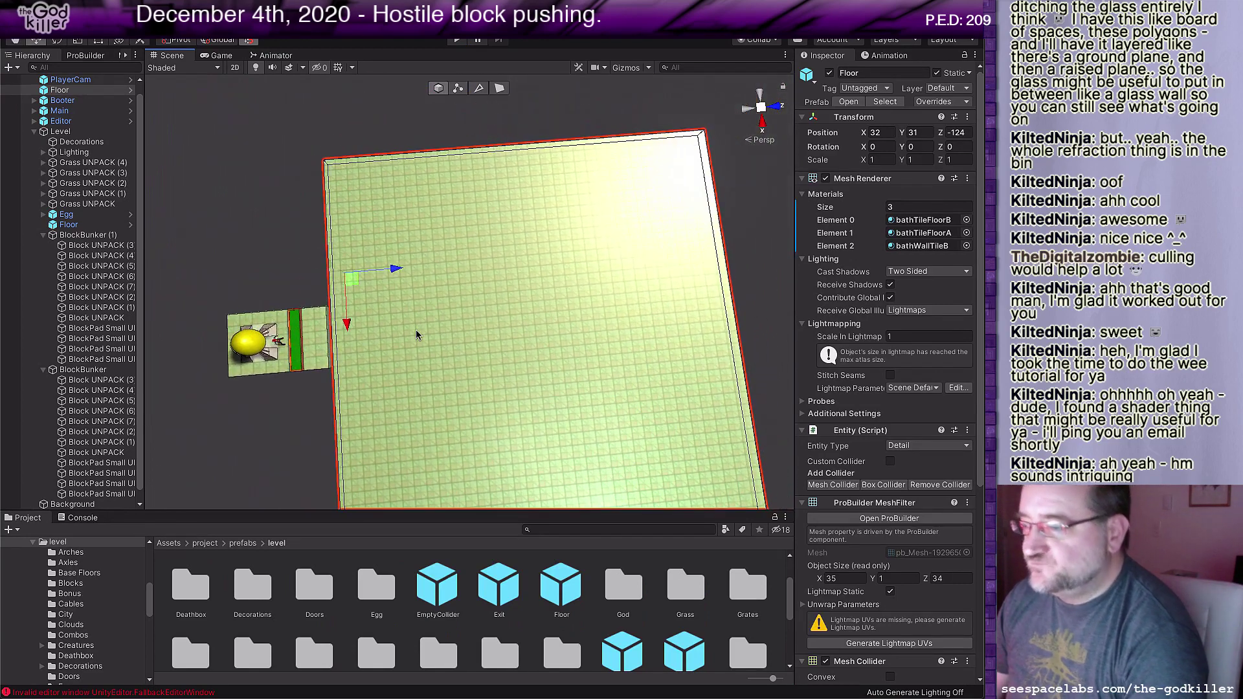
pyautogui.scroll(1, 424, 326)
pyautogui.scroll(1, 421, 311)
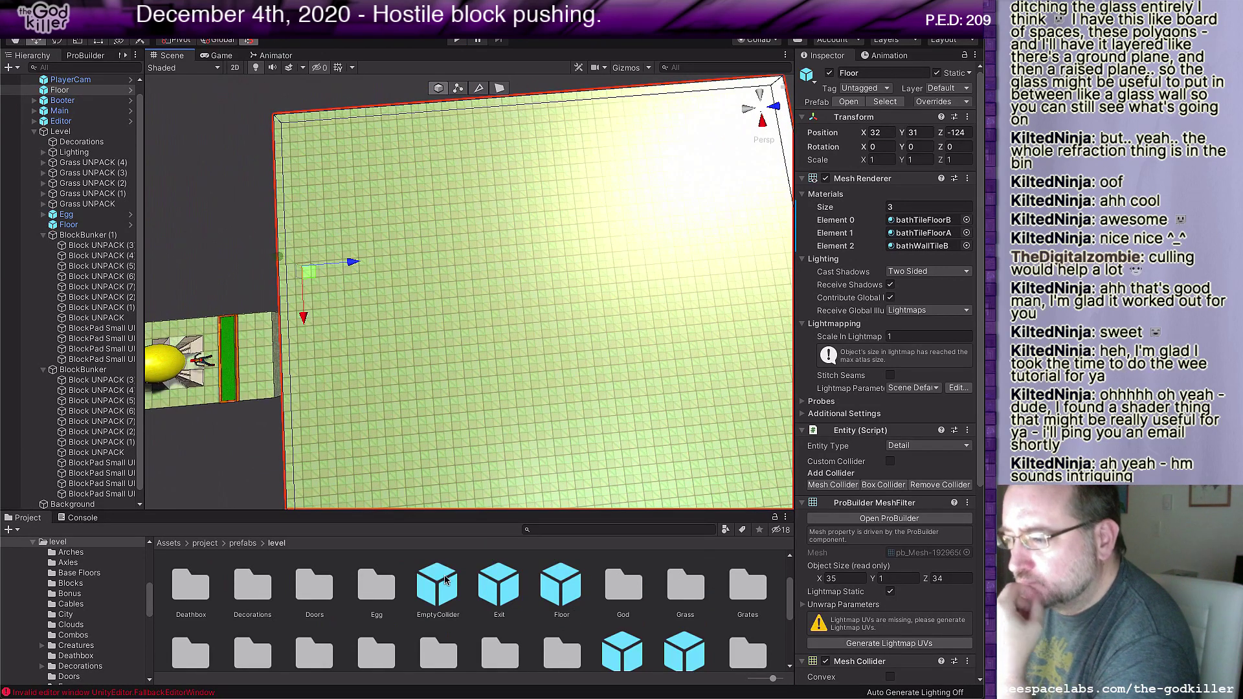
pyautogui.moveTo(364, 406); pyautogui.dragTo(358, 373, button='middle')
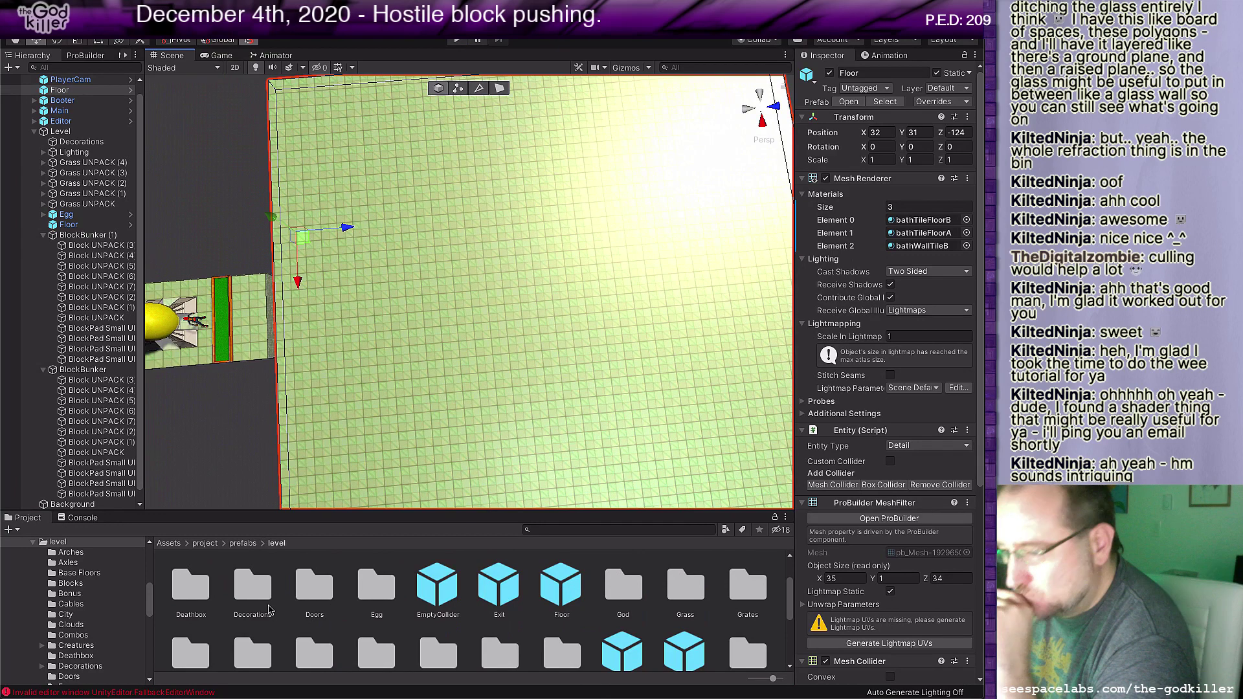
# Step: Place a BlockPad Large prefab from the Blocks folder on the big floor at X 37, Y 32, Z -113
pyautogui.scroll(2, 311, 602)
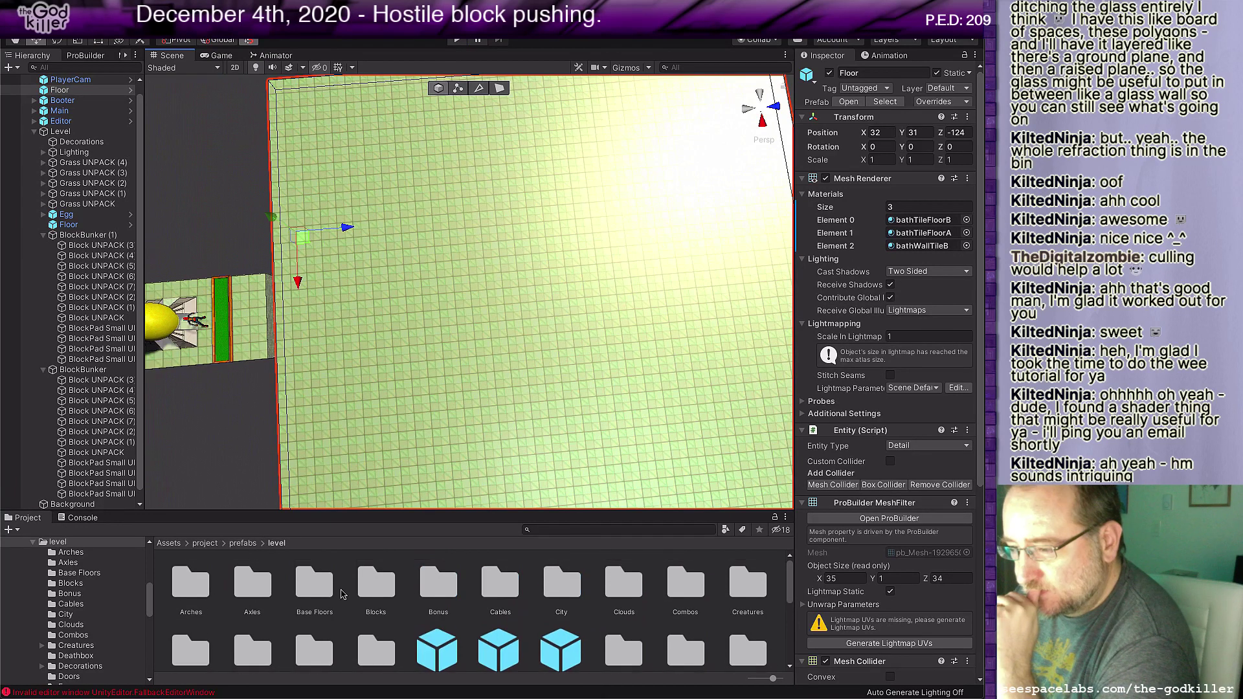
pyautogui.doubleClick(377, 584)
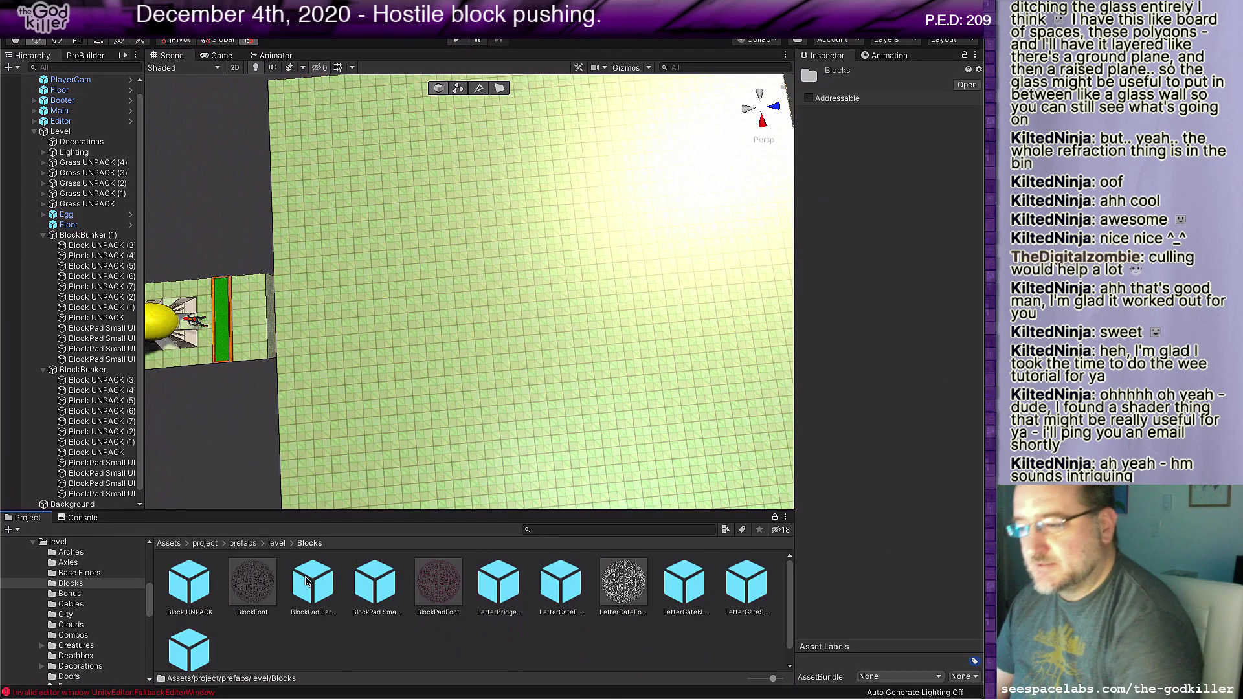
pyautogui.moveTo(306, 579); pyautogui.dragTo(453, 269)
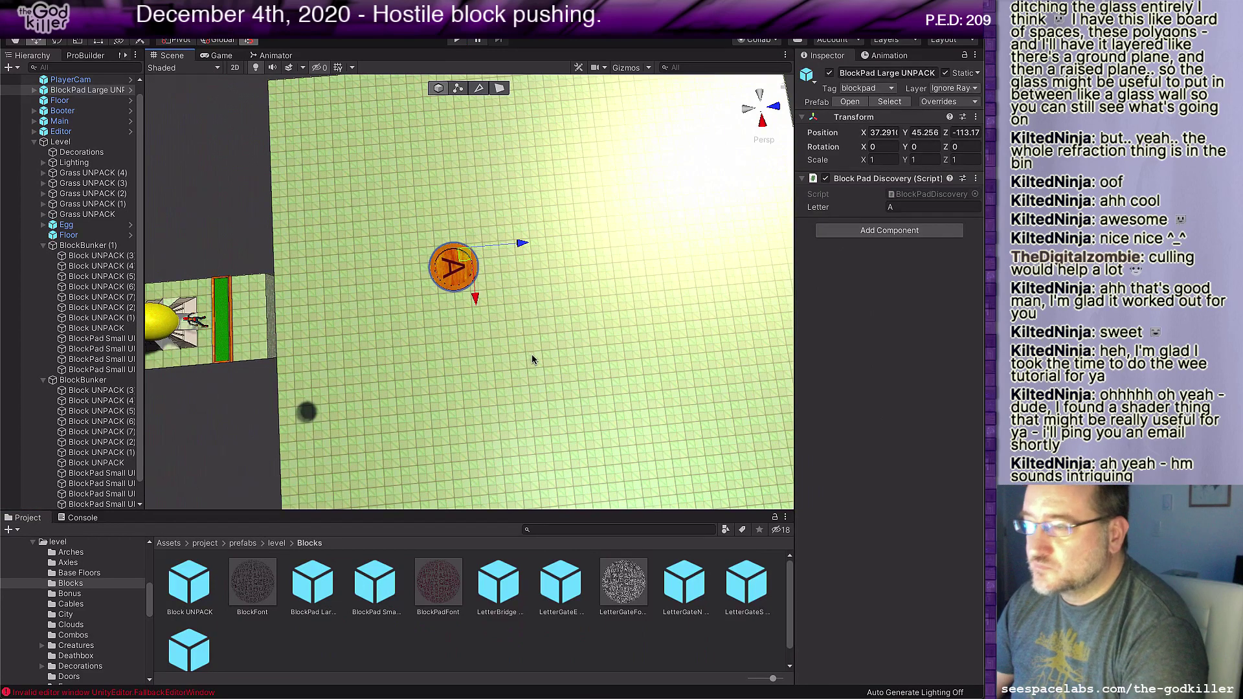
pyautogui.moveTo(531, 355); pyautogui.dragTo(571, 324, button='middle')
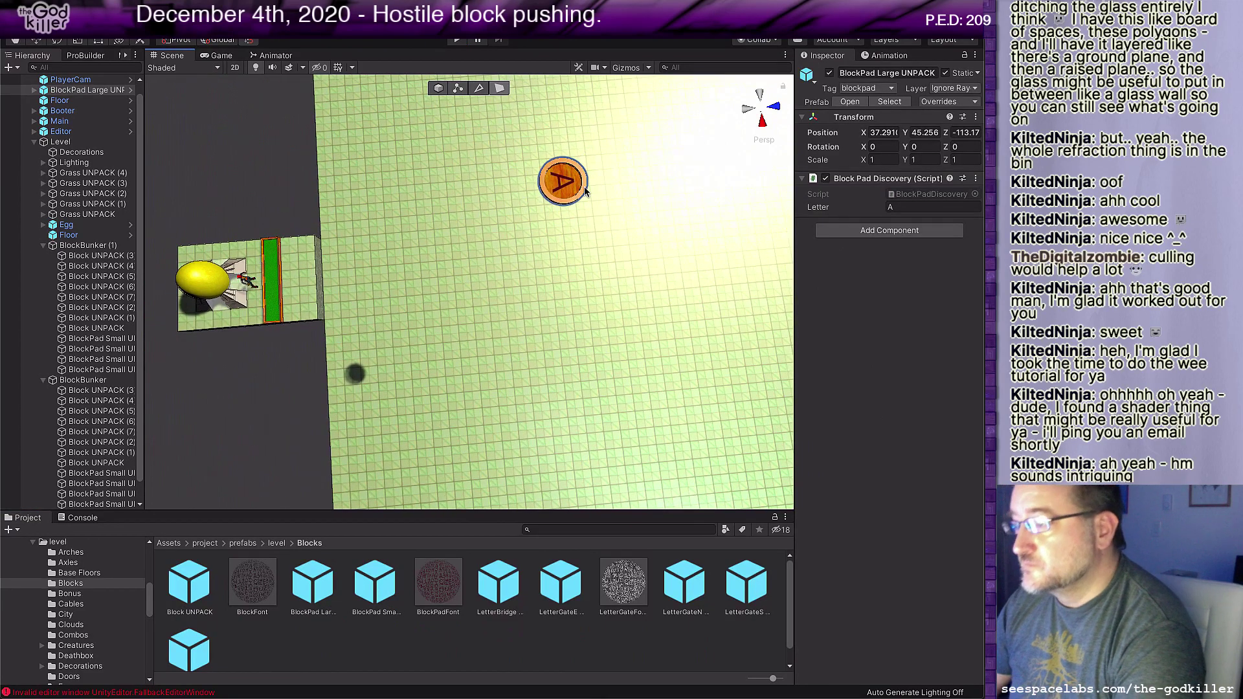
pyautogui.press('w')
pyautogui.moveTo(593, 154); pyautogui.dragTo(492, 363)
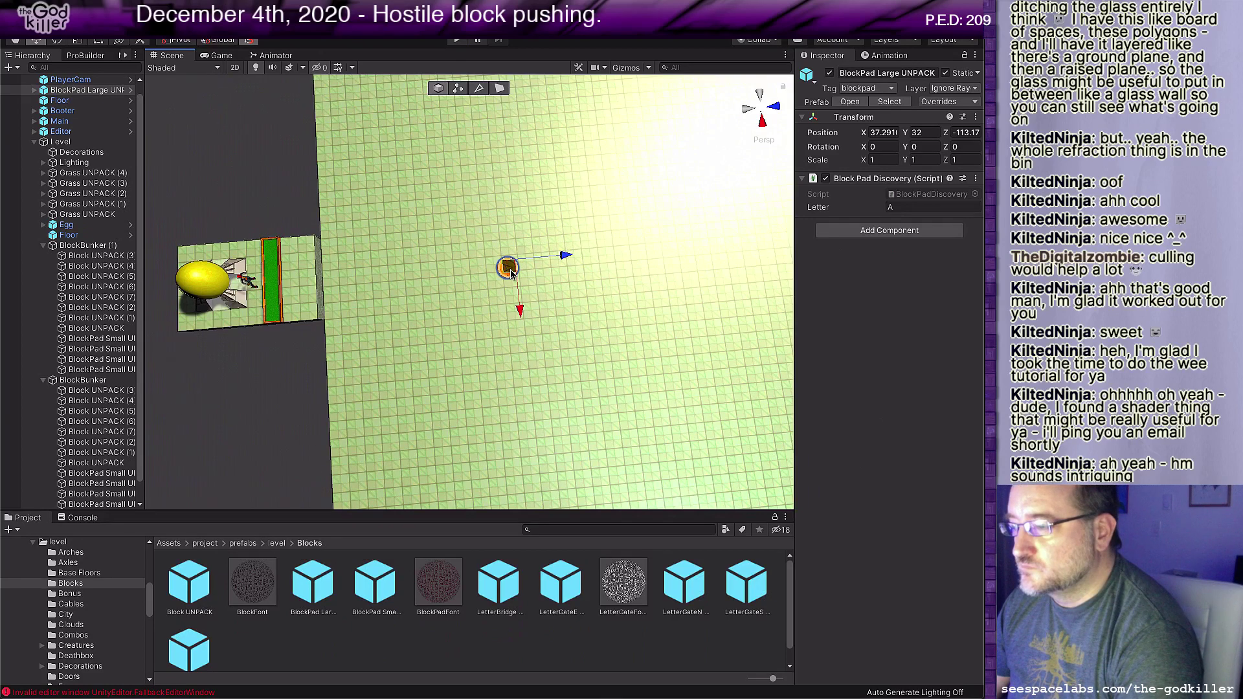
pyautogui.moveTo(509, 267); pyautogui.dragTo(519, 265)
# Step: Enable snapping and set the large block pad's letter to X
pyautogui.click(330, 33)
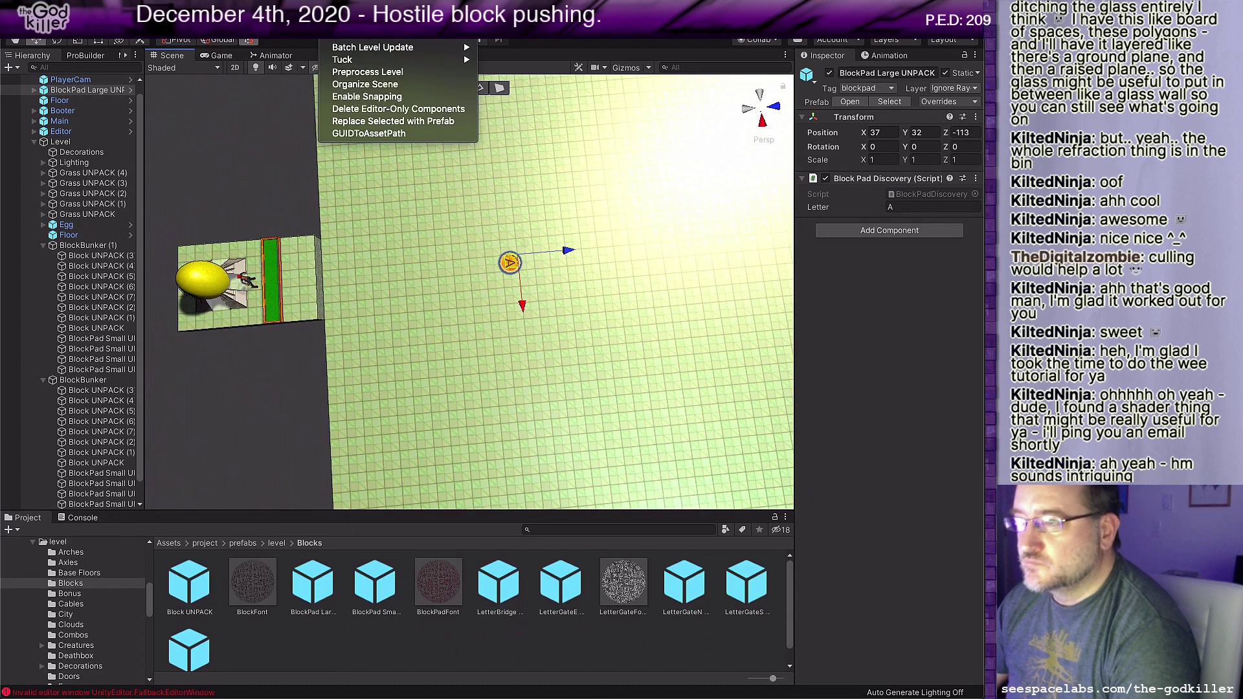
pyautogui.click(367, 98)
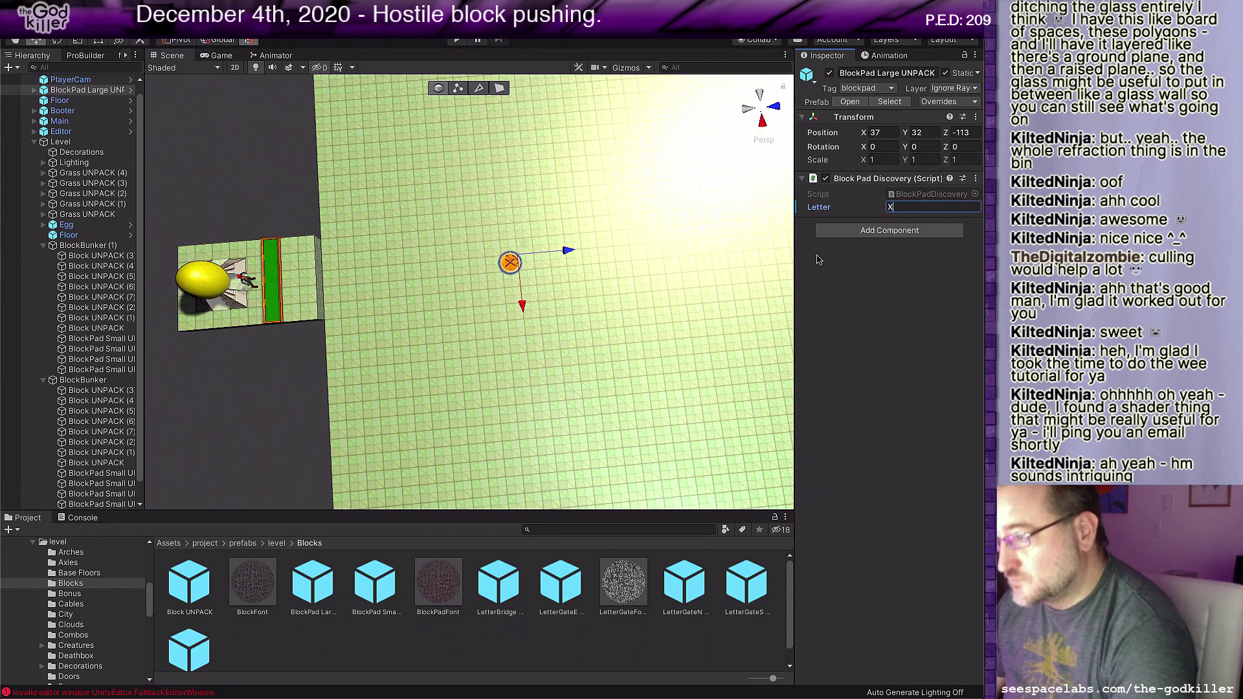
pyautogui.click(514, 265)
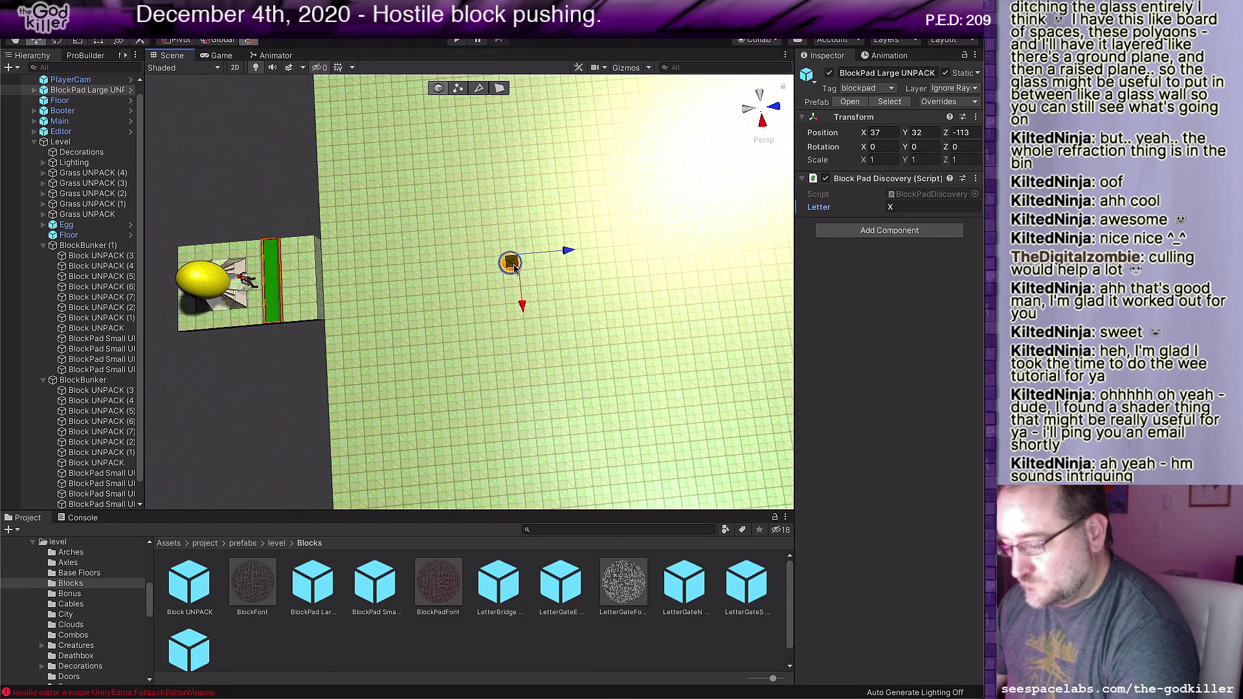
# Step: Duplicate the X pad four times and spread the copies across the floor, with the last at X 42, Z -96
pyautogui.hotkey('ctrl', 'd')
pyautogui.moveTo(513, 268); pyautogui.dragTo(788, 293)
pyautogui.hotkey('ctrl', 'd')
pyautogui.hotkey('ctrl', 'd')
pyautogui.hotkey('ctrl', 'd')
pyautogui.moveTo(742, 330); pyautogui.dragTo(635, 321, button='middle')
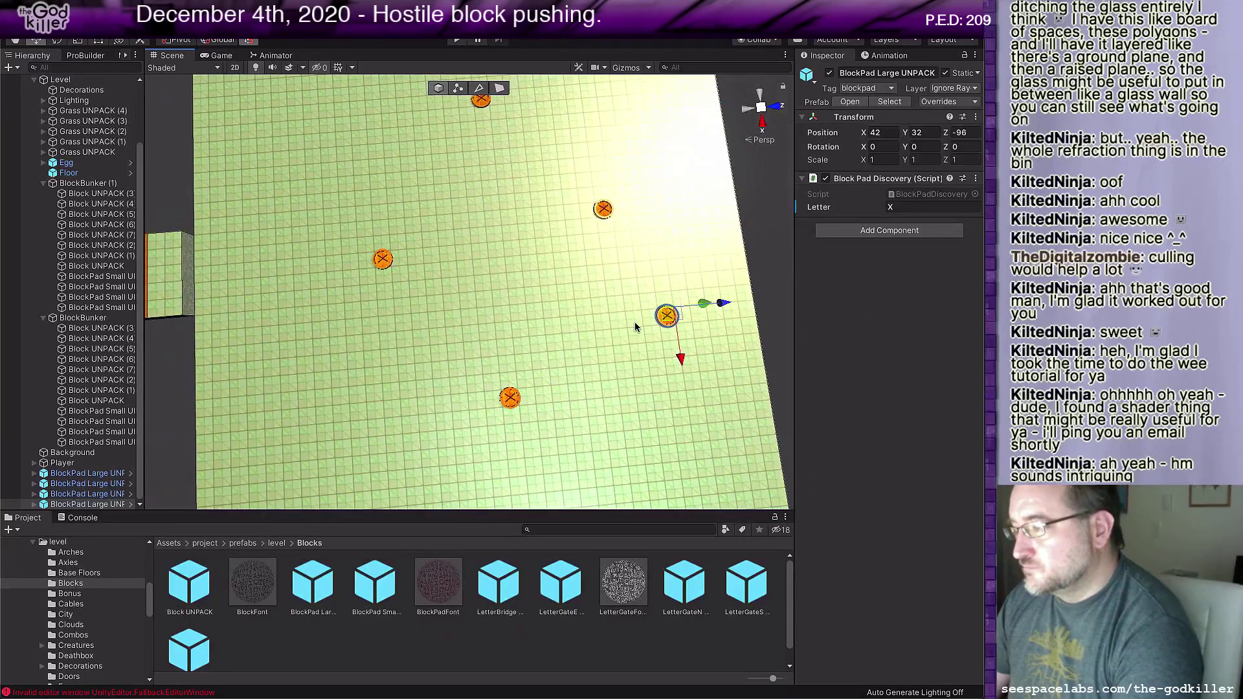
# Step: Make two more copies of the X pad near the platform side of the floor, the last at X 28, Z -119
pyautogui.hotkey('ctrl', 'd')
pyautogui.moveTo(667, 317); pyautogui.dragTo(289, 113)
pyautogui.hotkey('ctrl', 'd')
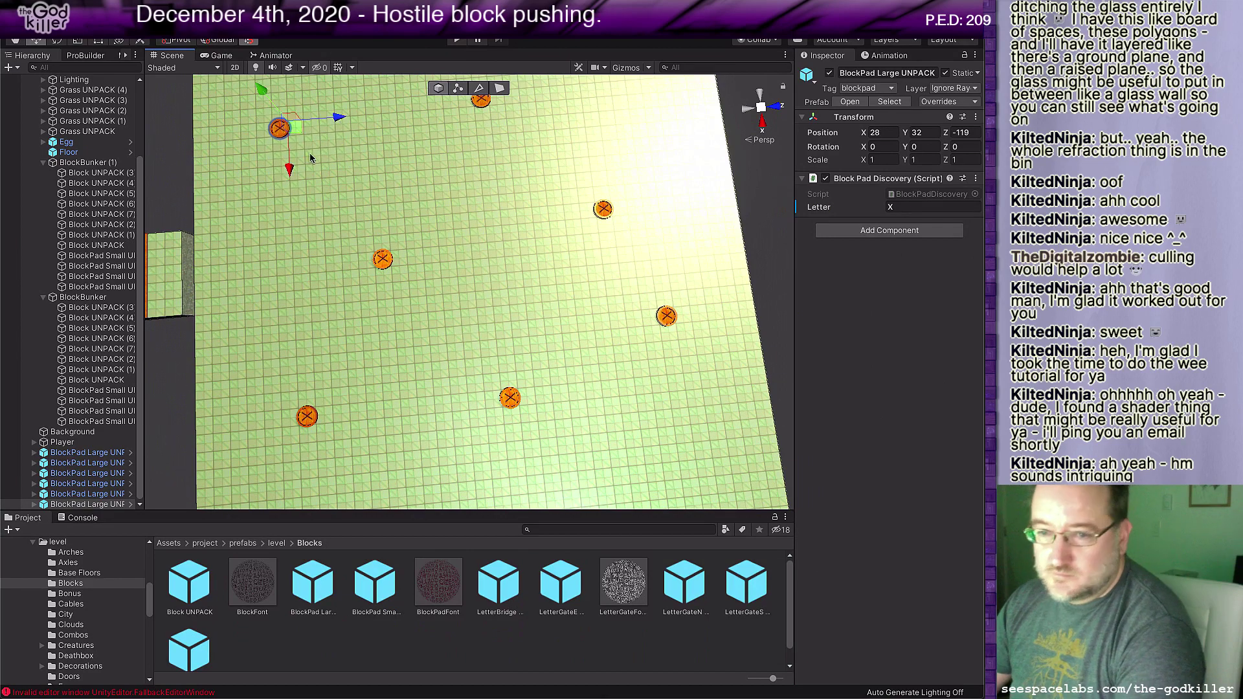
pyautogui.moveTo(353, 181); pyautogui.dragTo(513, 304, button='middle')
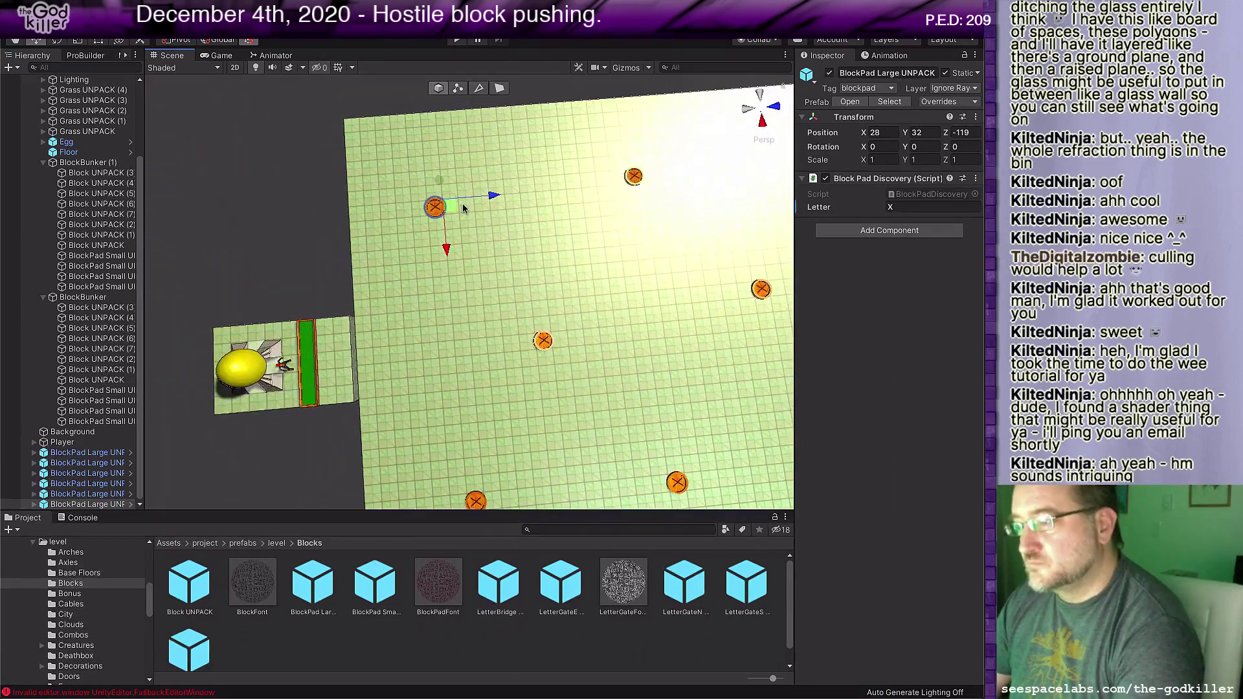
# Step: Duplicate the selected X pad and place the copy across the floor at X 29, Z -99
pyautogui.hotkey('ctrl', 'd')
pyautogui.moveTo(451, 207); pyautogui.dragTo(763, 198)
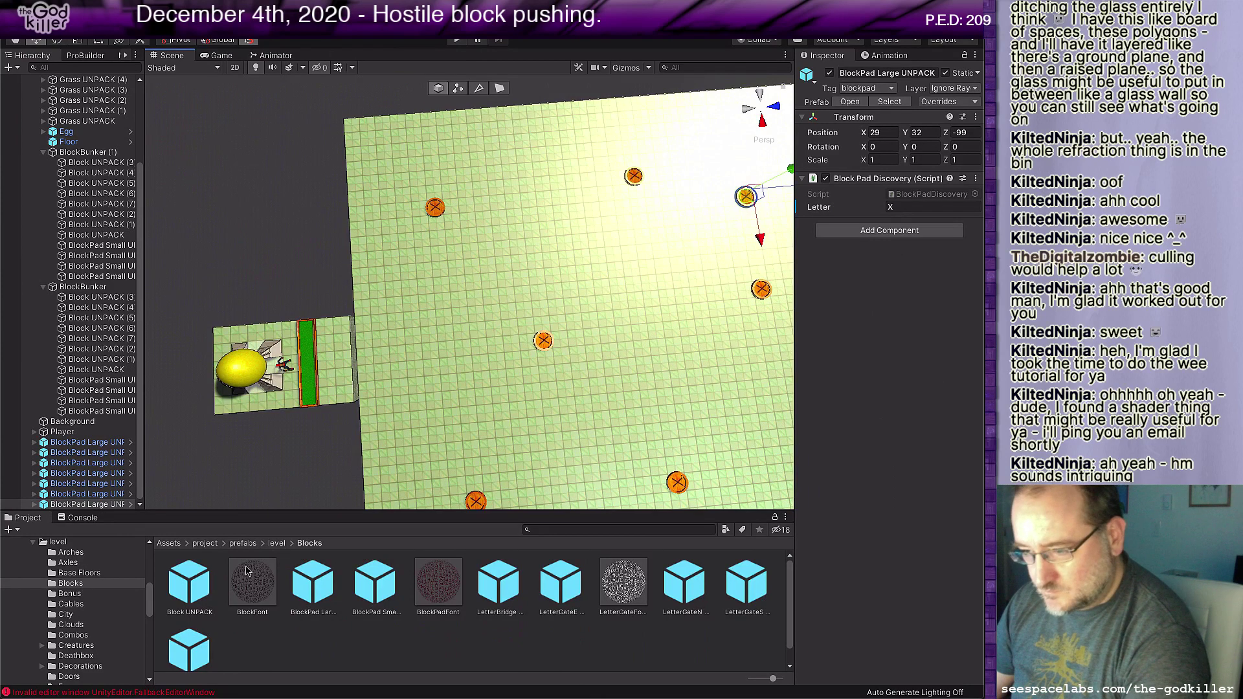
# Step: Place a Wall prefab from the level prefabs folder near the floor's corner at X 25, Y 32, Z -121
pyautogui.click(276, 543)
pyautogui.scroll(-2, 389, 595)
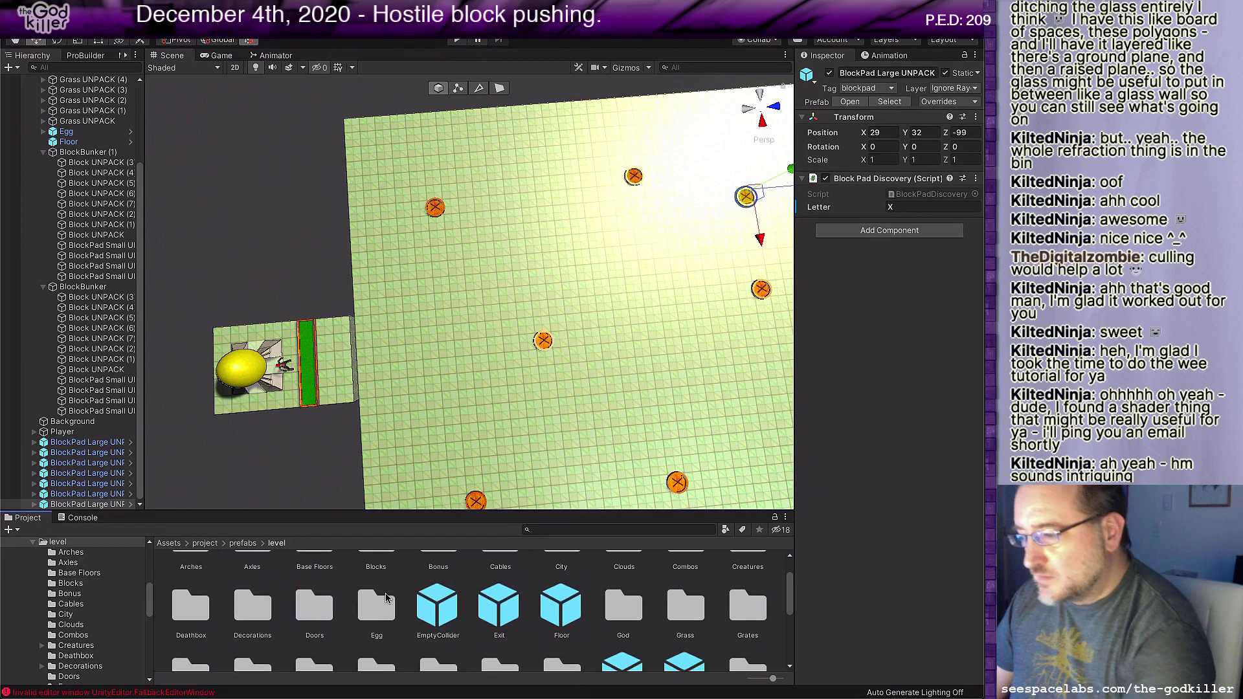
pyautogui.scroll(-4, 492, 615)
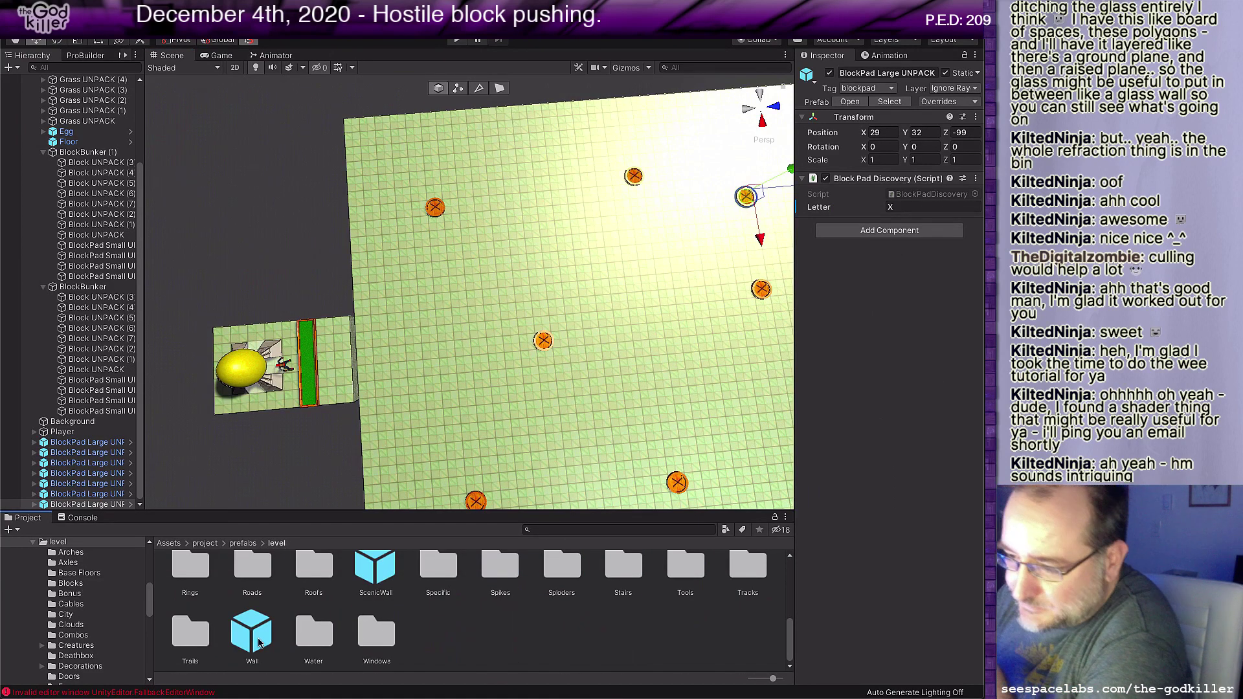
pyautogui.moveTo(258, 643); pyautogui.dragTo(456, 152)
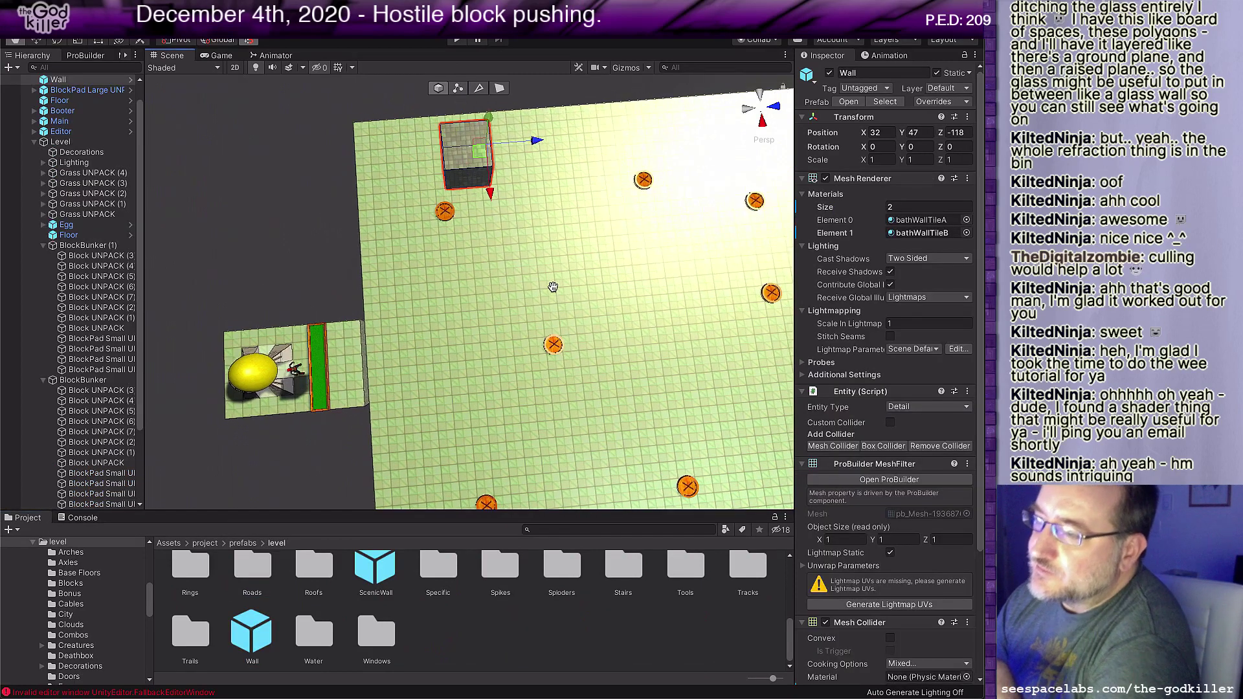
pyautogui.moveTo(552, 286); pyautogui.dragTo(580, 283, button='middle')
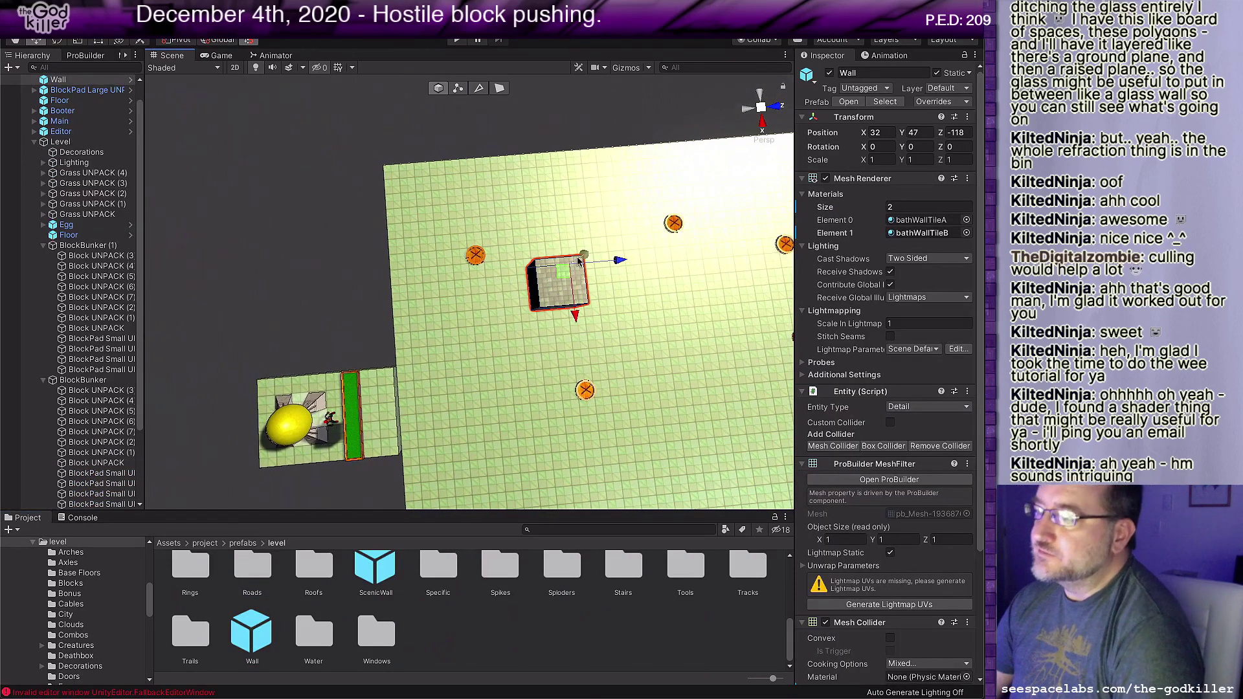
pyautogui.moveTo(579, 261); pyautogui.dragTo(421, 116)
pyautogui.scroll(5, 526, 367)
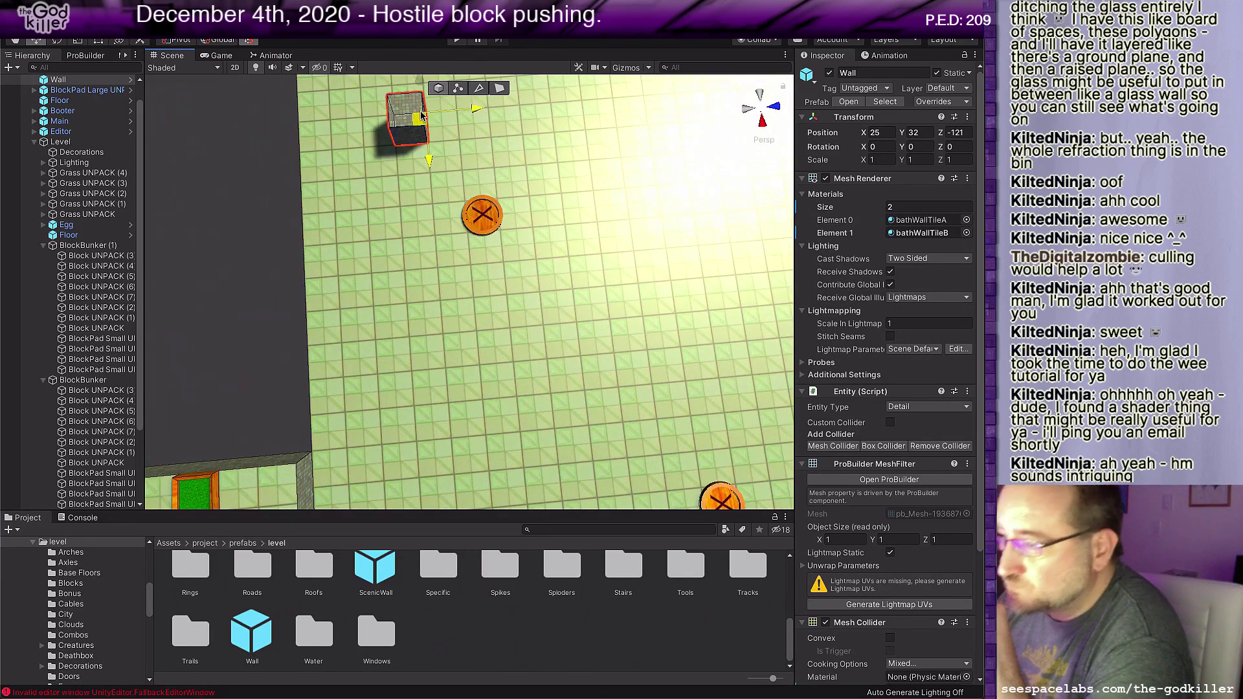
# Step: In face editing, pull the wall block's side face to the nearby floor edge, making it 4 units long in Z
pyautogui.moveTo(511, 162); pyautogui.dragTo(670, 294, button='middle')
pyautogui.keyDown('alt'); pyautogui.moveTo(490, 325); pyautogui.dragTo(650, 365); pyautogui.keyUp('alt')
pyautogui.press('g')
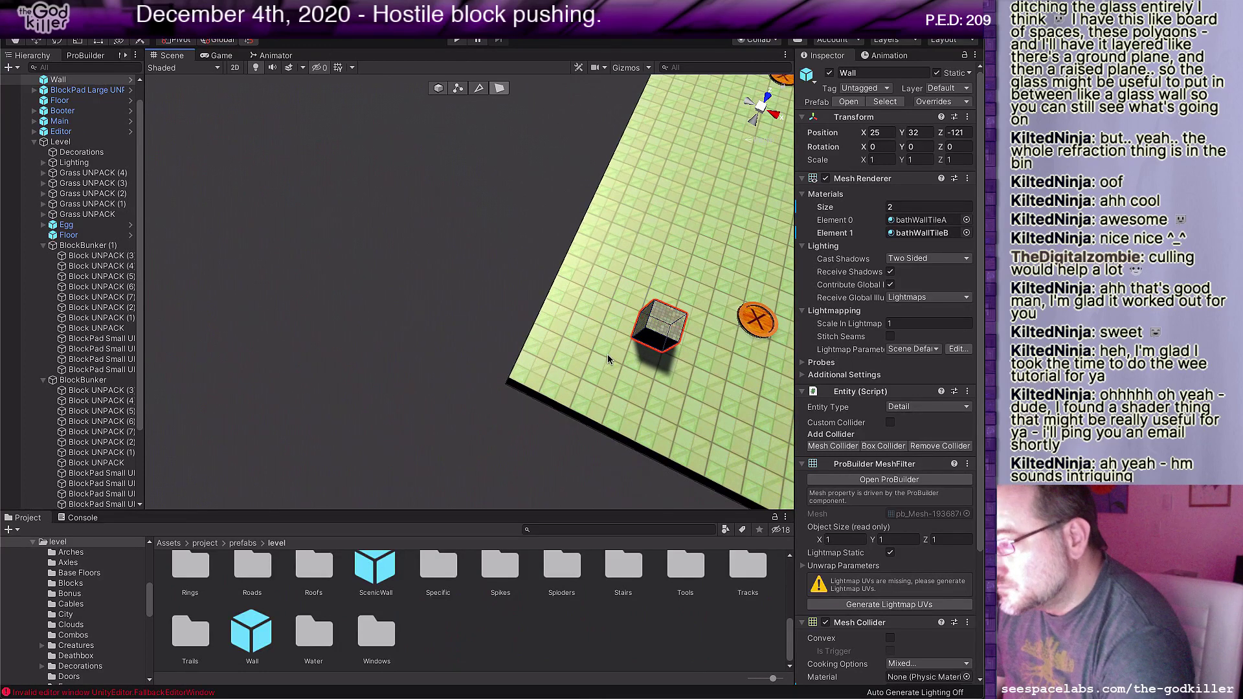
pyautogui.click(674, 332)
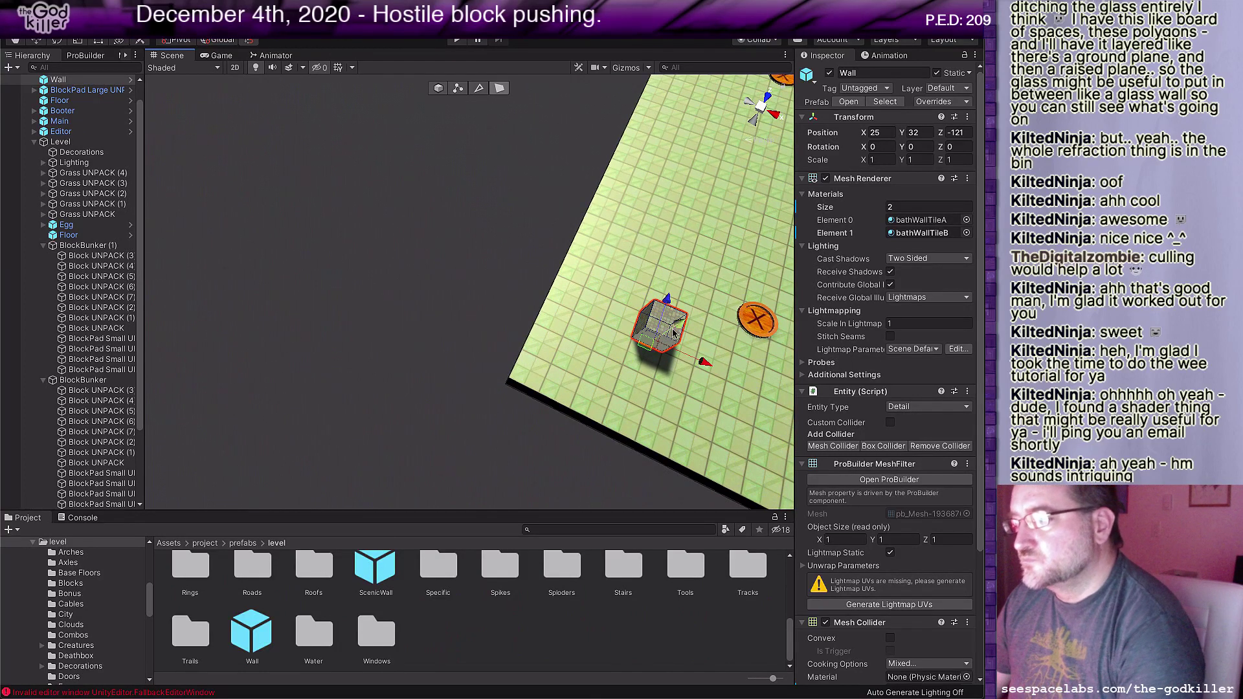
pyautogui.moveTo(670, 301); pyautogui.dragTo(642, 384)
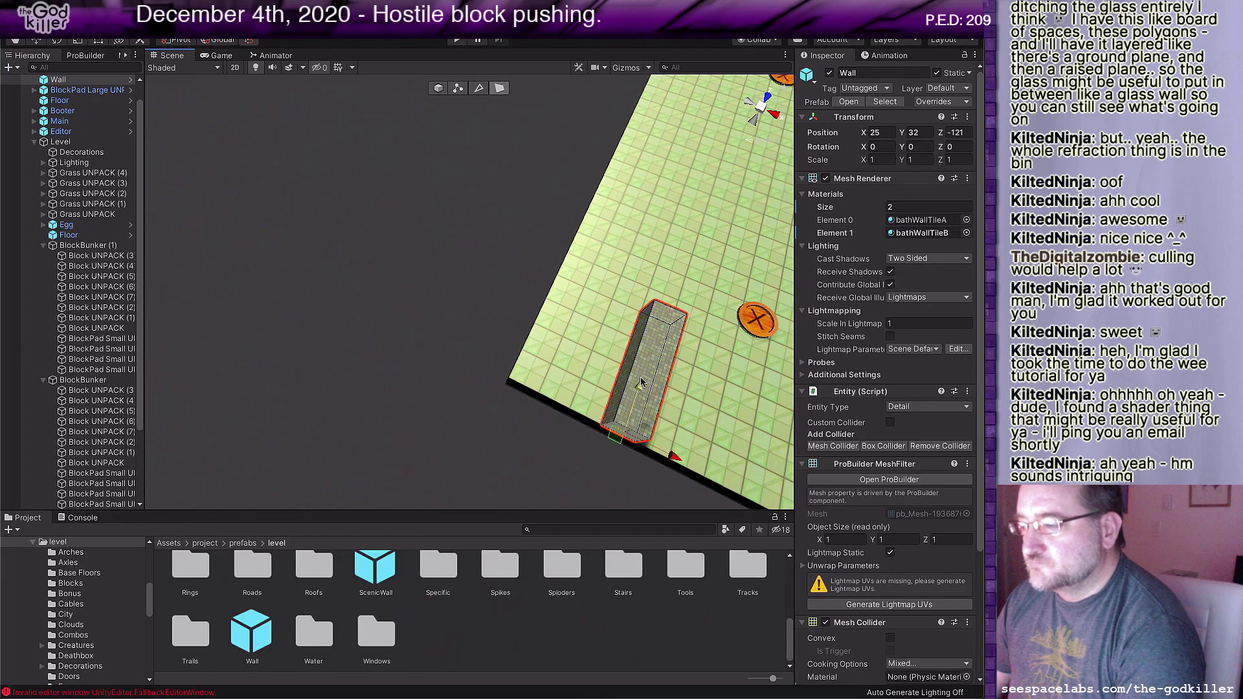
# Step: Widen the wall to 4 units in X and stretch it along the floor edge to about 34 units in Z
pyautogui.moveTo(584, 344); pyautogui.dragTo(636, 347, button='middle')
pyautogui.click(684, 393)
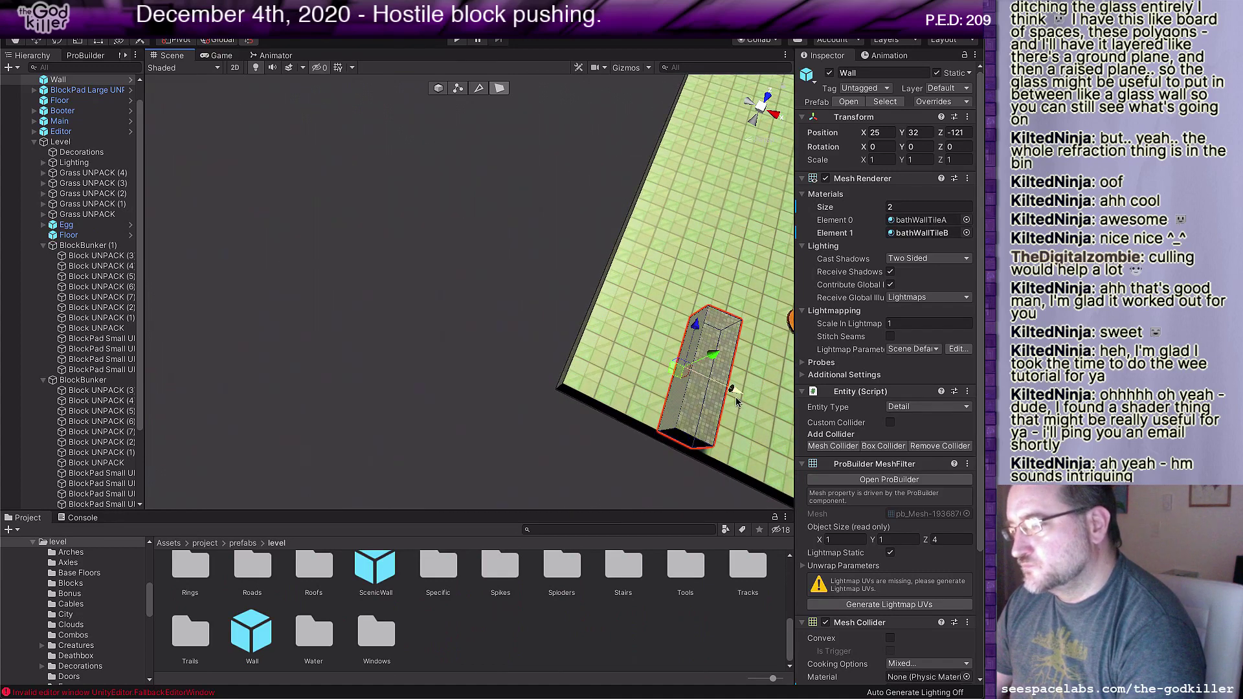
pyautogui.moveTo(737, 393); pyautogui.dragTo(806, 440)
pyautogui.scroll(-3, 680, 436)
pyautogui.moveTo(688, 452); pyautogui.dragTo(353, 382, button='middle')
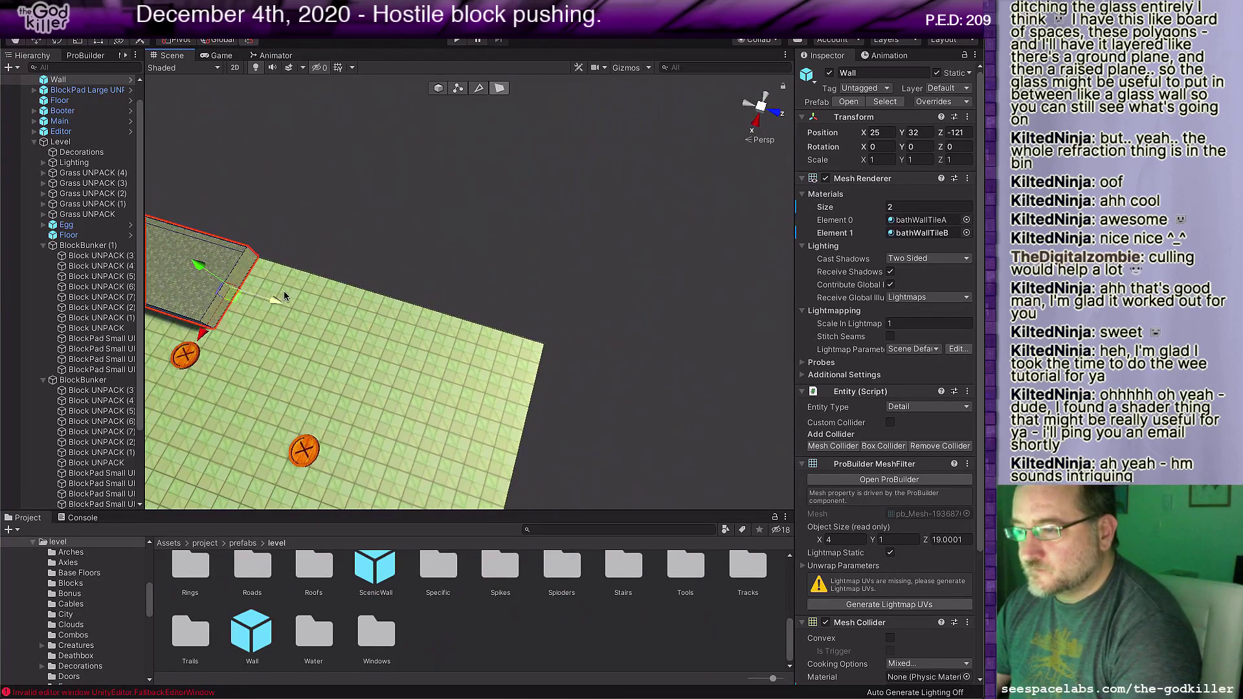
pyautogui.moveTo(281, 299); pyautogui.dragTo(593, 404)
pyautogui.moveTo(327, 365); pyautogui.dragTo(414, 230, button='middle')
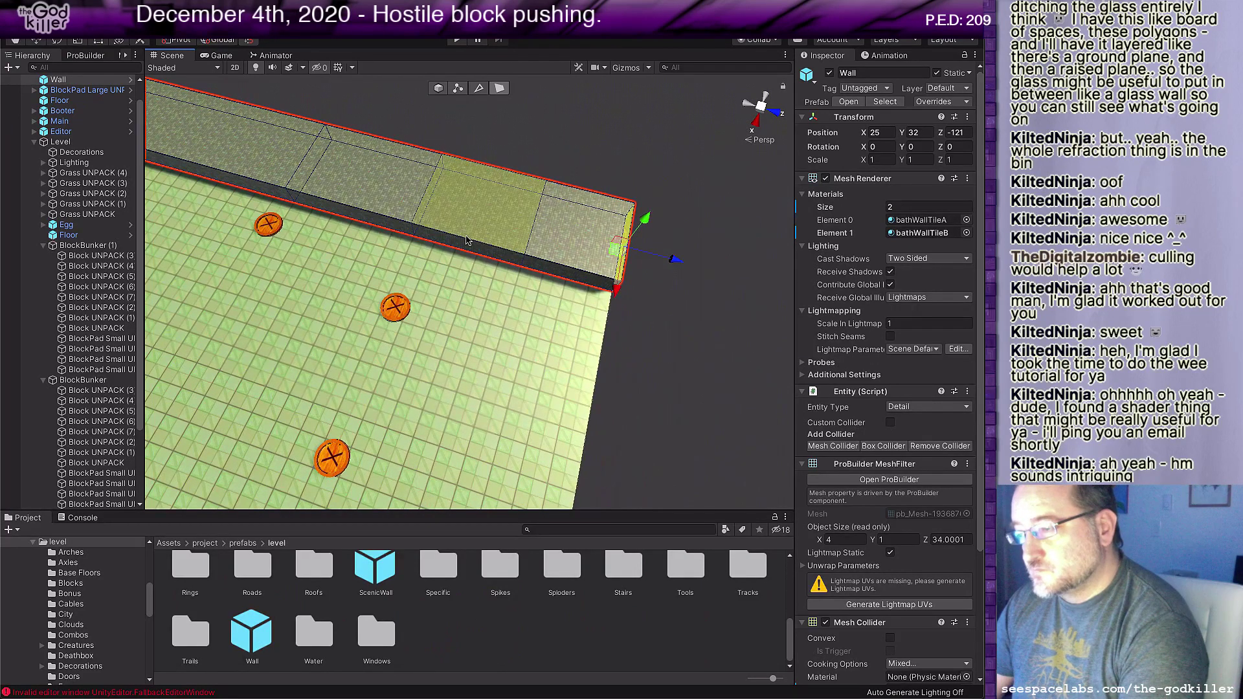
# Step: Extrude the two inner face segments at the wall's far end inward, bringing the wall's X size to about 6
pyautogui.click(494, 264)
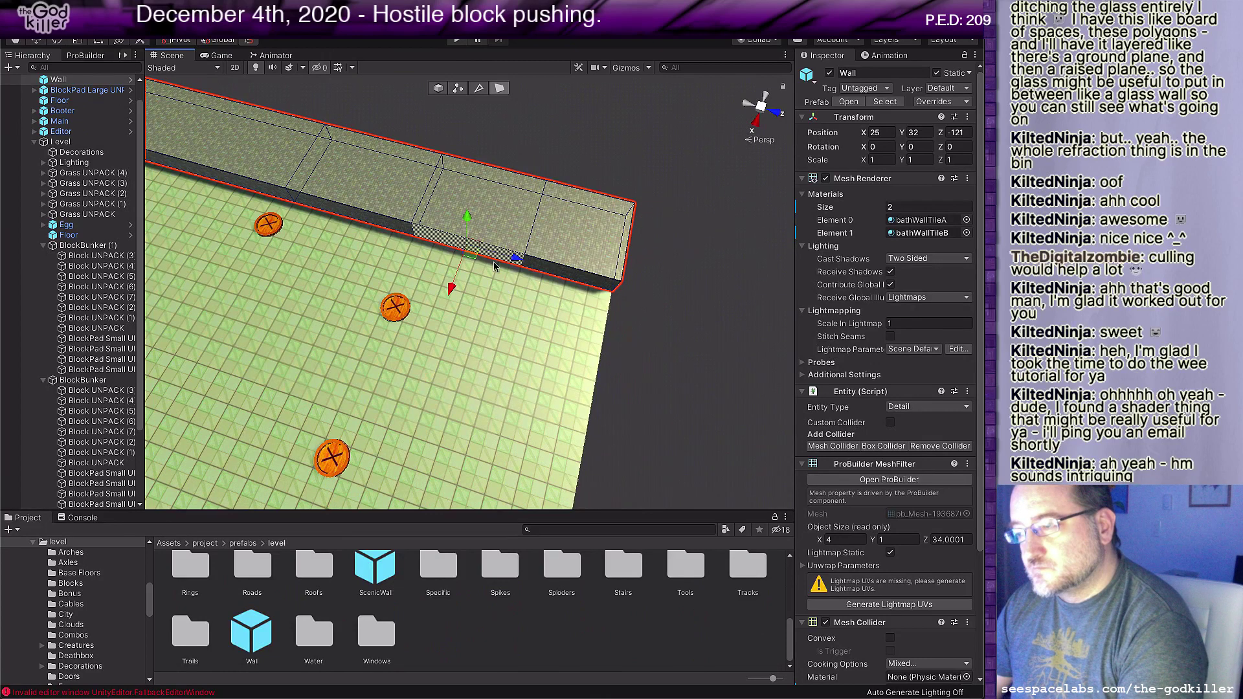
pyautogui.click(555, 269)
pyautogui.keyDown('shift'); pyautogui.moveTo(561, 321); pyautogui.dragTo(550, 363); pyautogui.keyUp('shift')
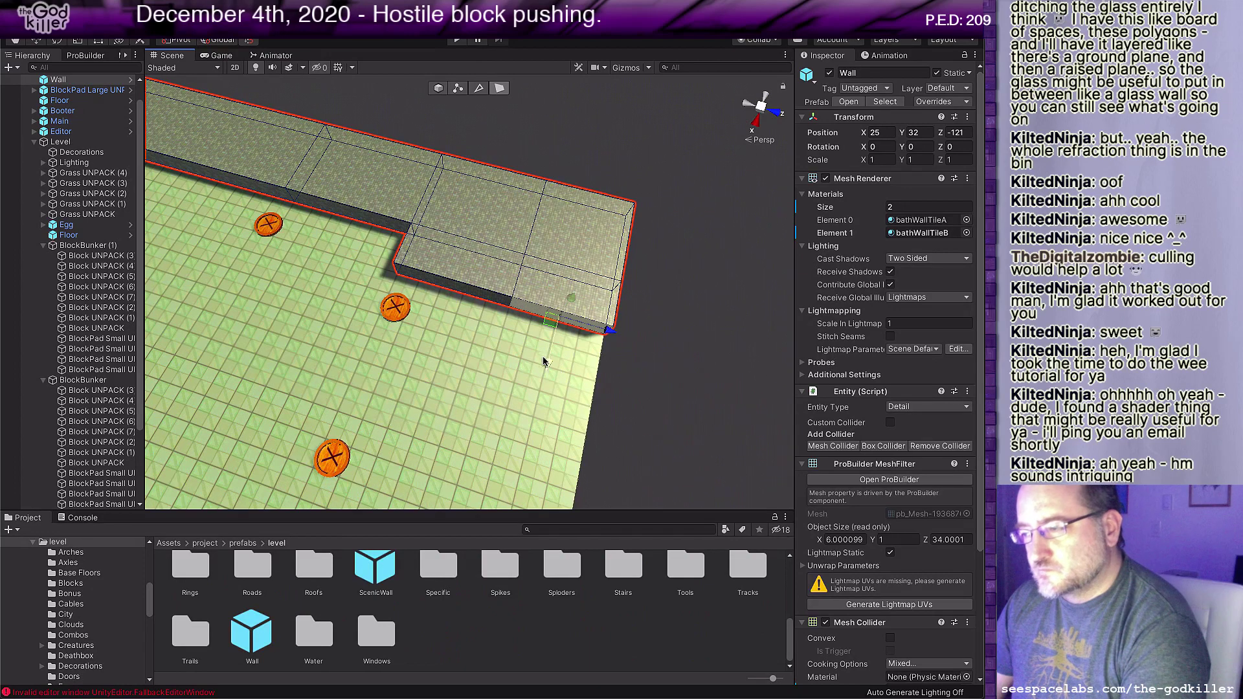
# Step: Extrude the wall's far end along the adjoining floor edge to the next corner, reaching an X size of about 35
pyautogui.keyDown('shift'); pyautogui.moveTo(546, 369); pyautogui.dragTo(500, 516); pyautogui.keyUp('shift')
pyautogui.scroll(-5, 456, 335)
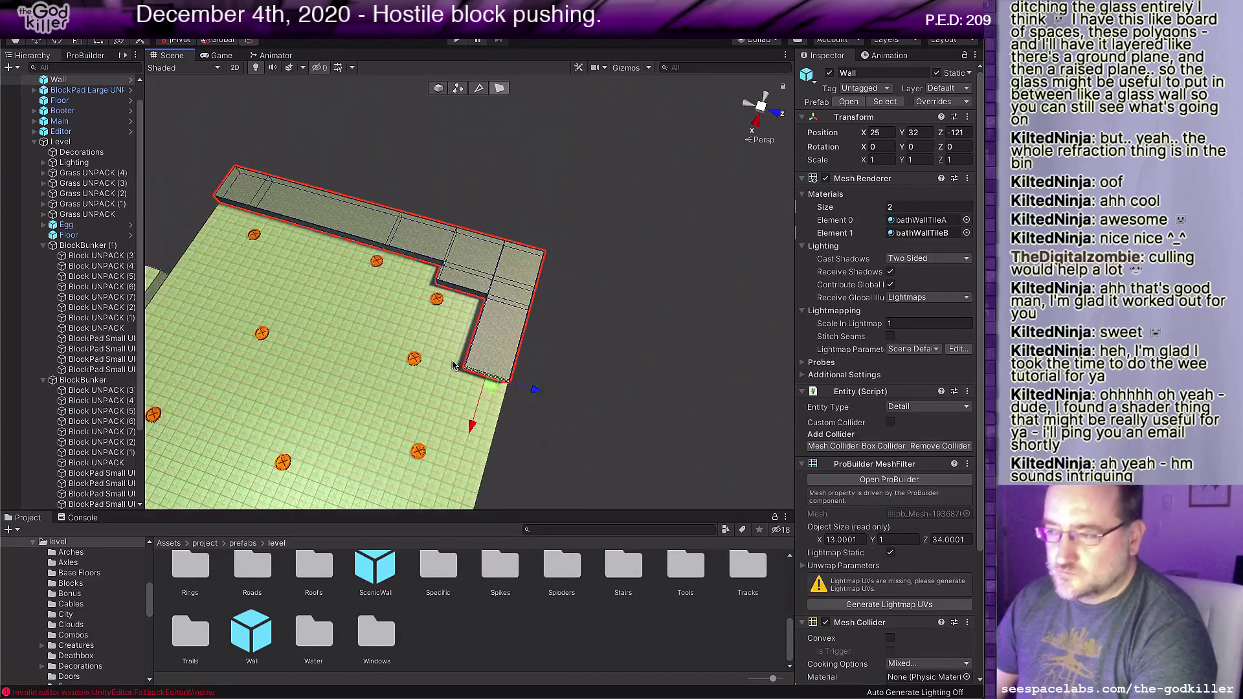
pyautogui.moveTo(438, 380); pyautogui.dragTo(482, 244, button='middle')
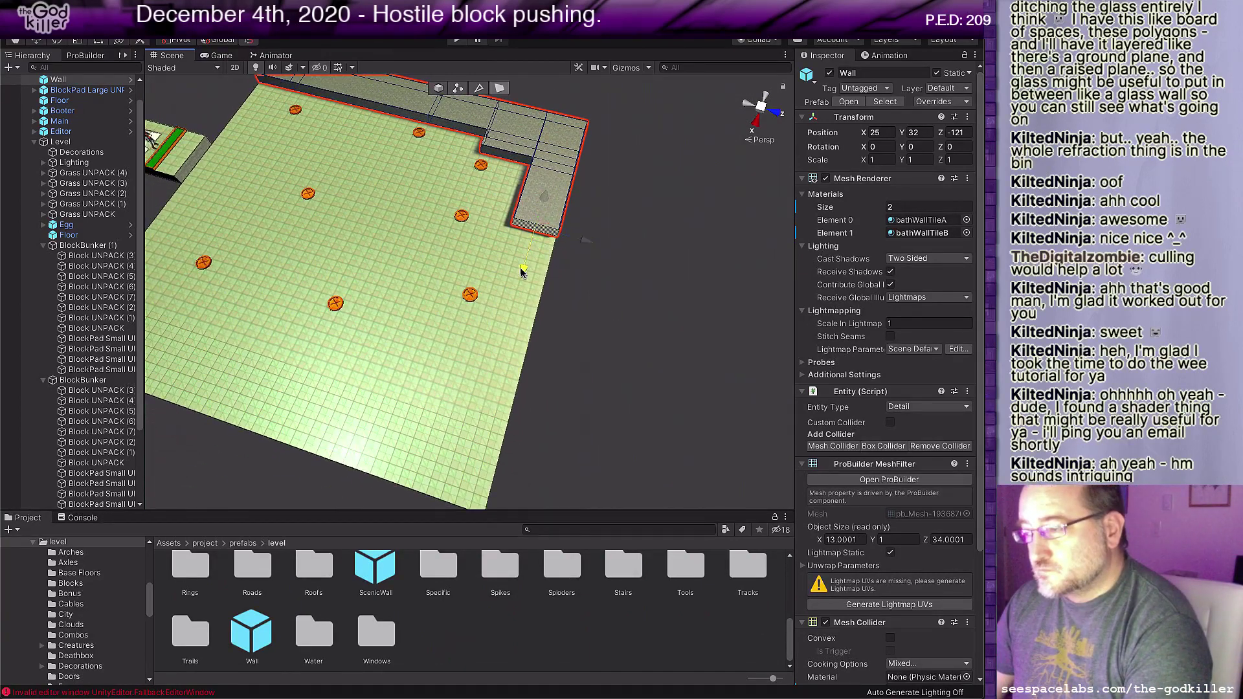
pyautogui.keyDown('shift'); pyautogui.moveTo(522, 272); pyautogui.dragTo(445, 557); pyautogui.keyUp('shift')
pyautogui.moveTo(349, 407); pyautogui.dragTo(492, 404, button='middle')
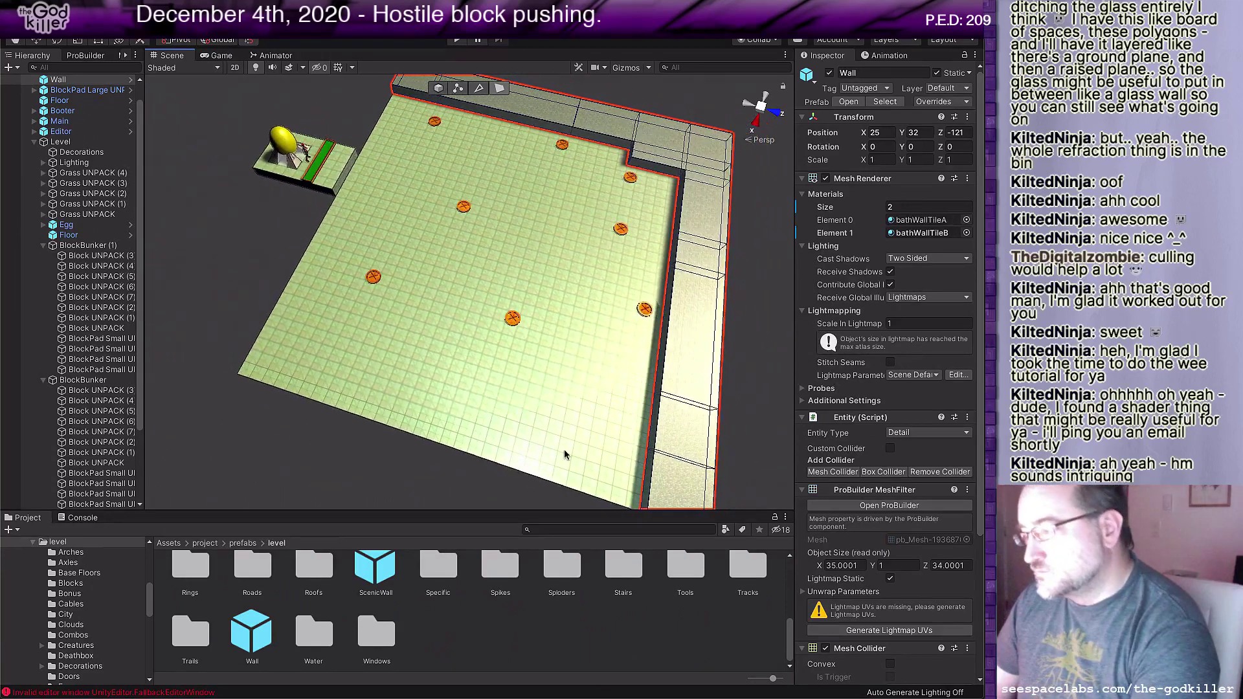
# Step: Extrude a middle segment and the end segments of the second wall side inward over the floor as protrusions
pyautogui.click(673, 258)
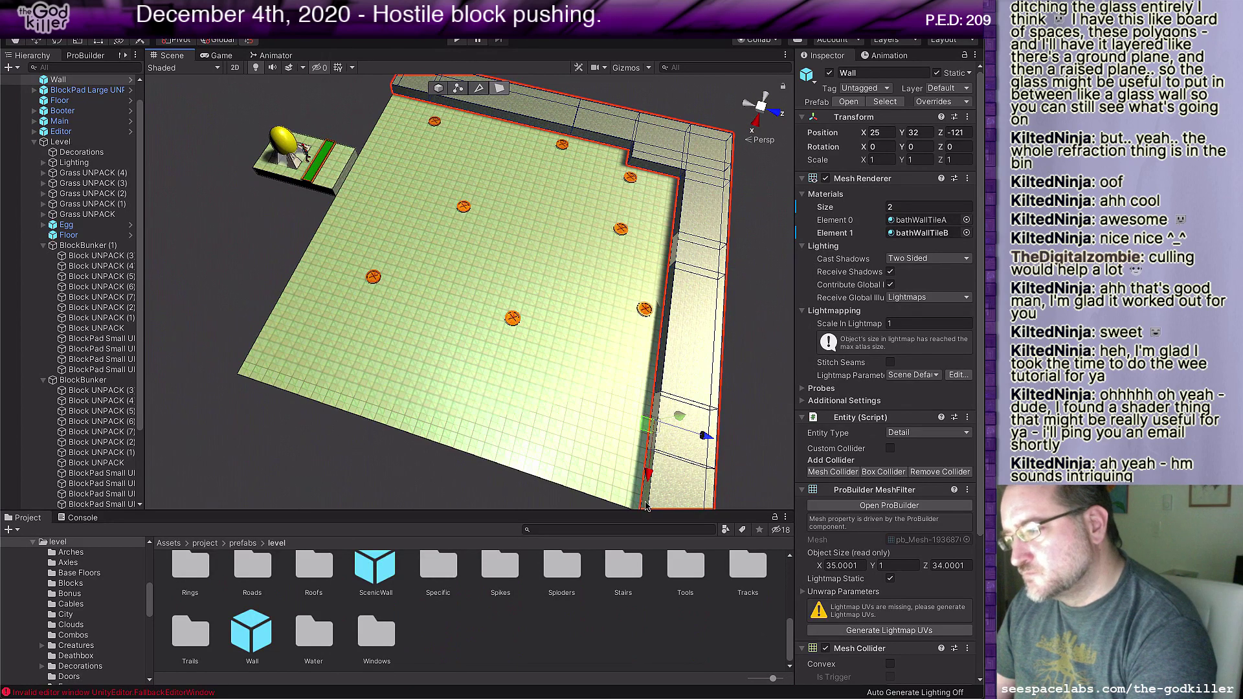
pyautogui.click(694, 493)
pyautogui.keyDown('shift'); pyautogui.moveTo(694, 492); pyautogui.dragTo(656, 482); pyautogui.keyUp('shift')
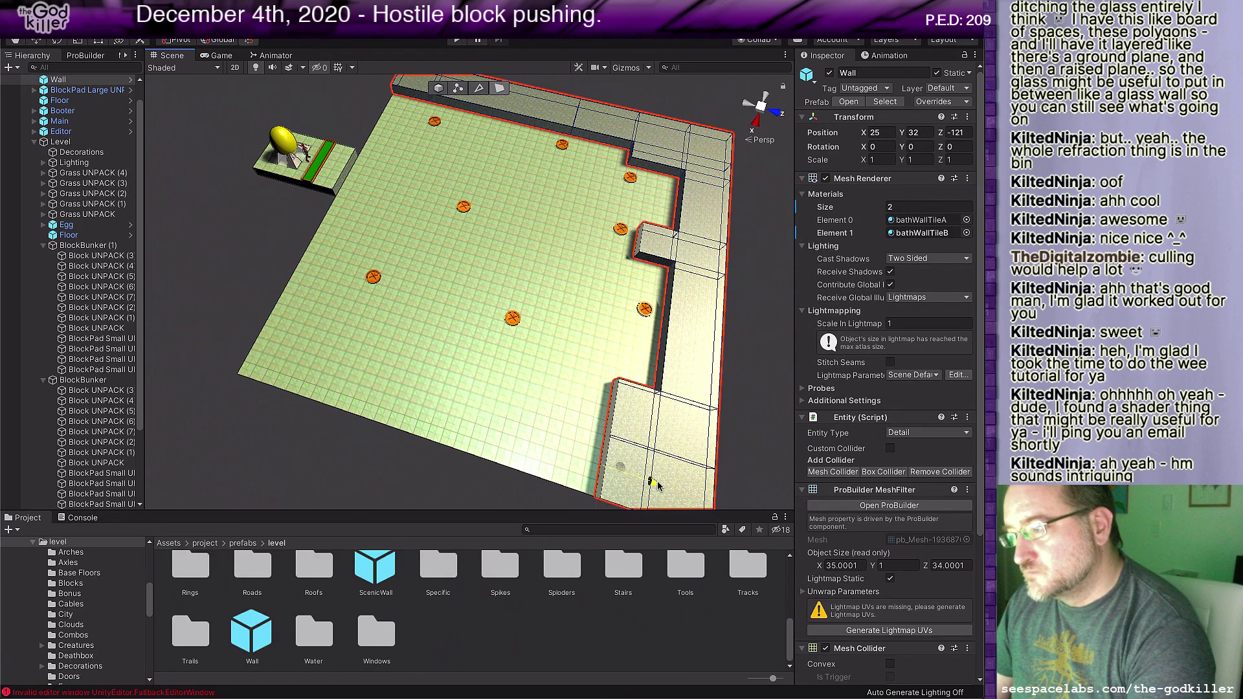
# Step: Extrude the end faces of the corner protrusion along the third floor edge up to the opposite corner
pyautogui.click(613, 404)
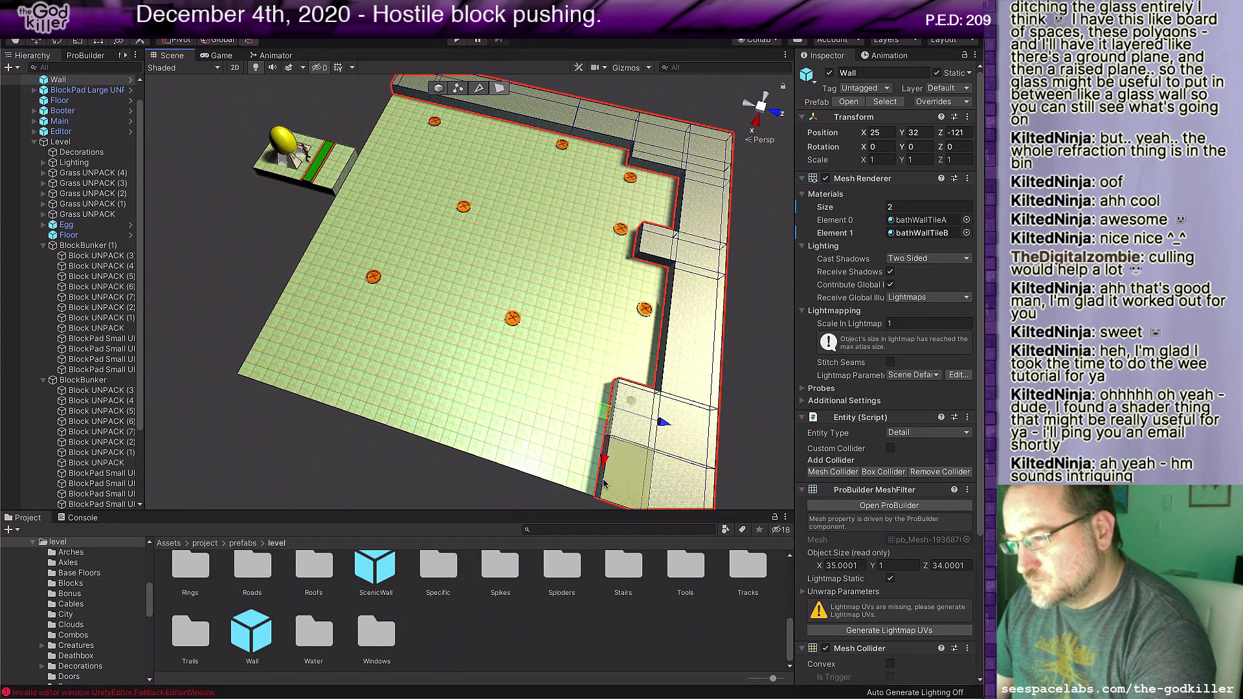
pyautogui.click(631, 466)
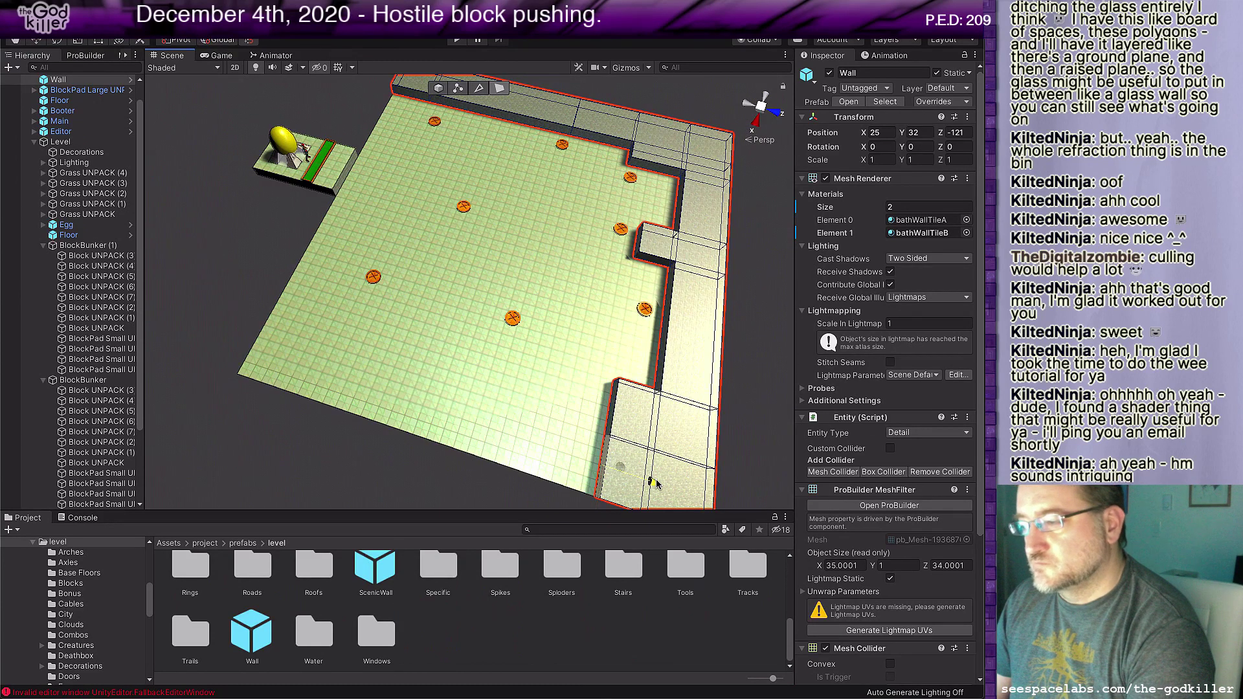
pyautogui.keyDown('shift'); pyautogui.moveTo(650, 479); pyautogui.dragTo(289, 364); pyautogui.keyUp('shift')
# Step: Extrude the wall from that corner along the fourth floor edge up to the near side of the egg platform
pyautogui.scroll(10, 322, 359)
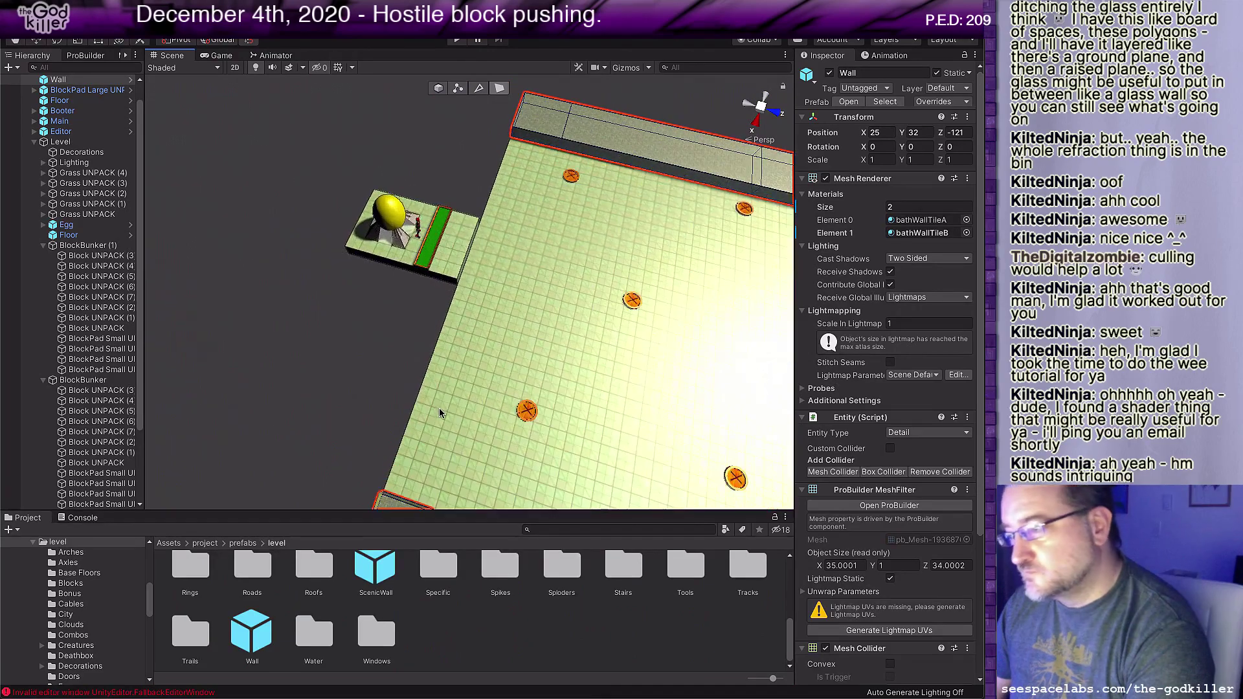
pyautogui.moveTo(405, 337); pyautogui.dragTo(213, 333, button='right')
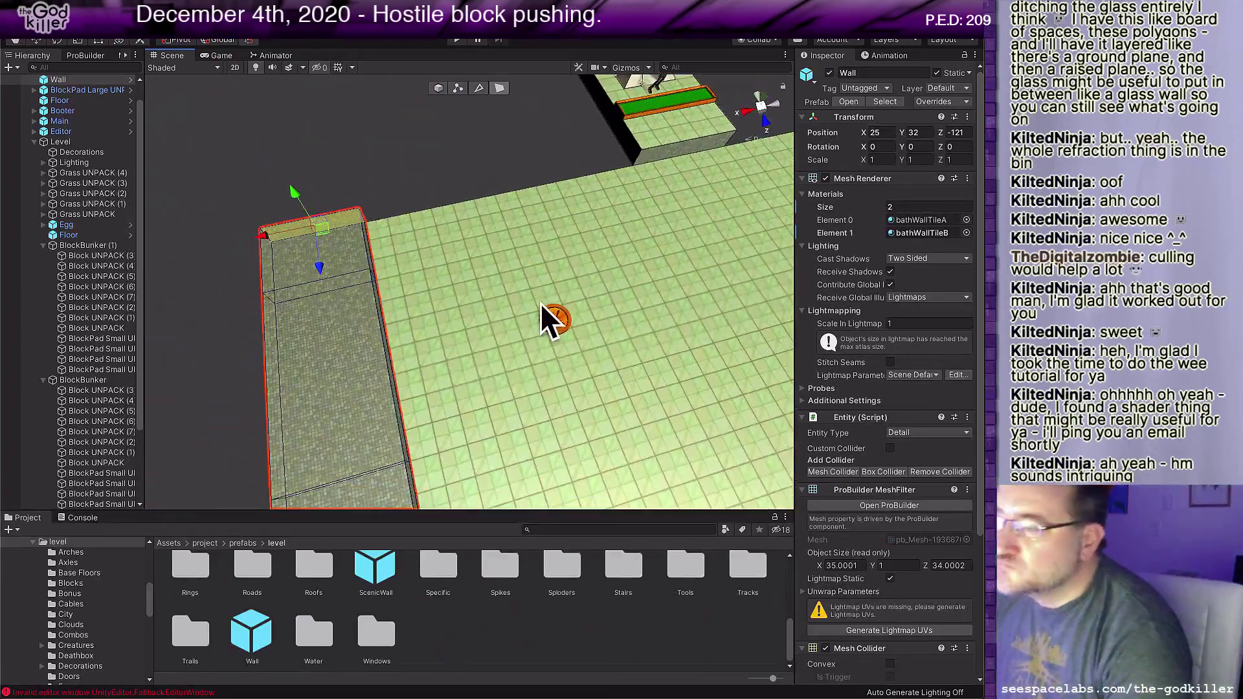
pyautogui.moveTo(540, 303); pyautogui.dragTo(432, 429, button='middle')
pyautogui.click(211, 435)
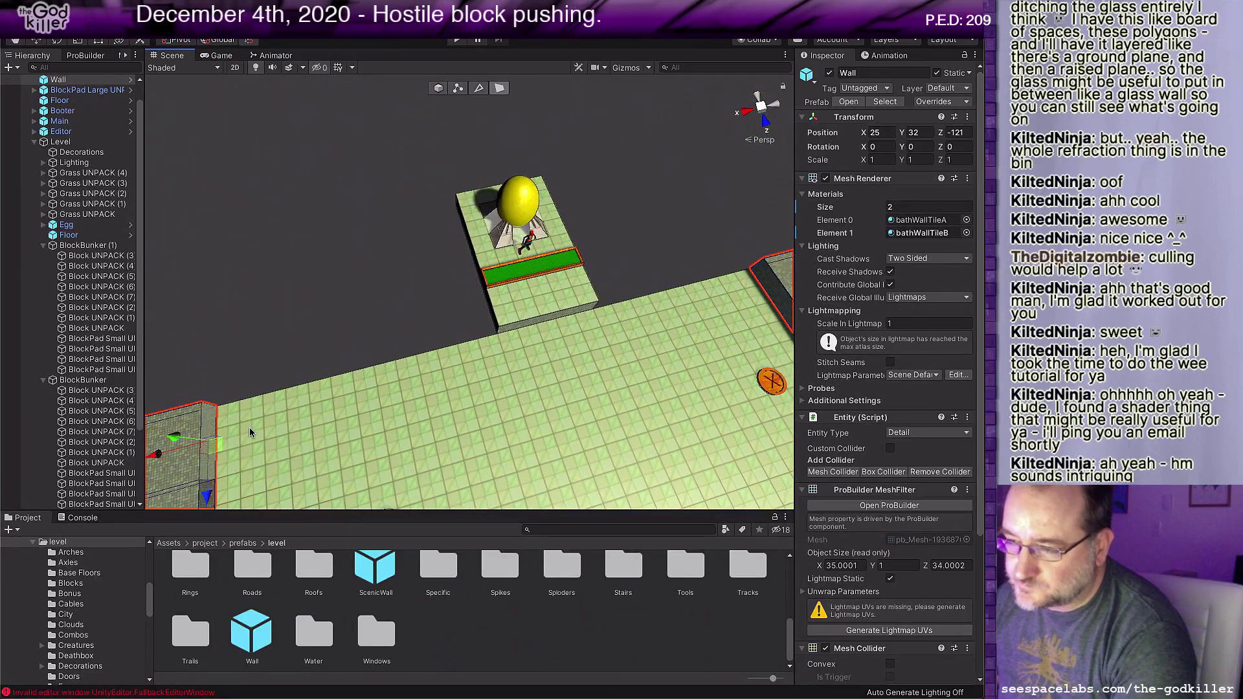
pyautogui.keyDown('shift'); pyautogui.moveTo(156, 462); pyautogui.dragTo(453, 383); pyautogui.keyUp('shift')
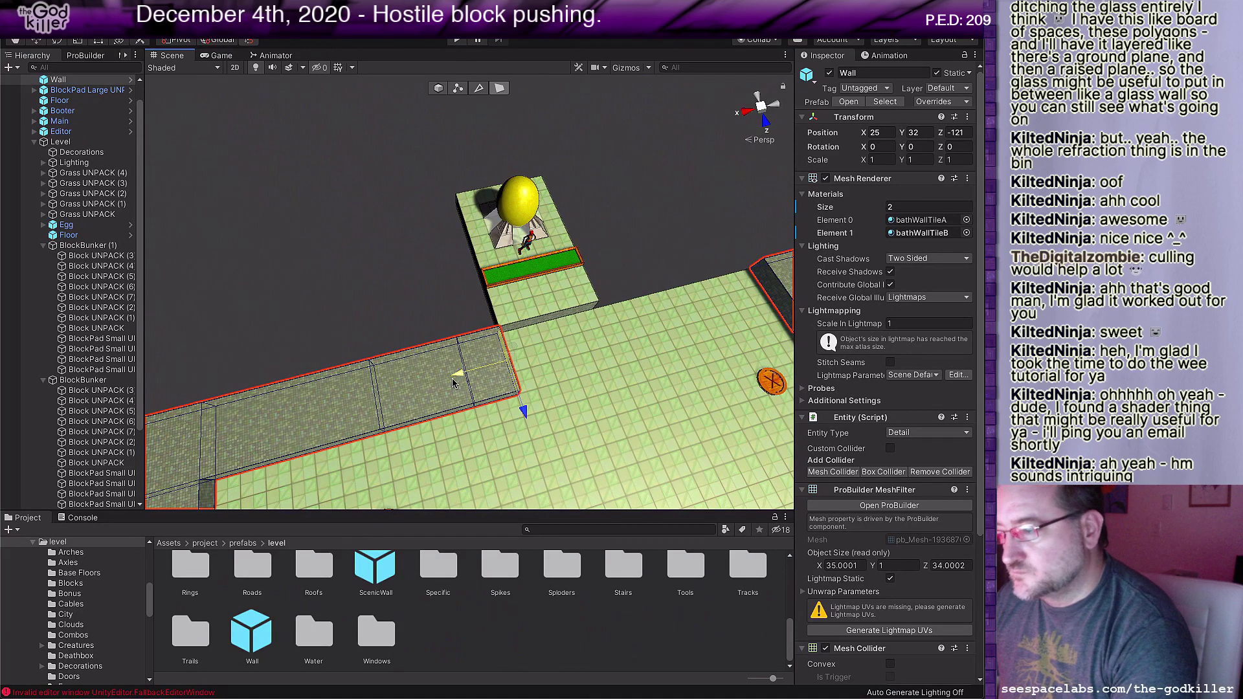
# Step: Extrude the wall's other end toward the egg platform, leaving an opening as wide as the platform
pyautogui.click(777, 299)
pyautogui.scroll(-3, 671, 414)
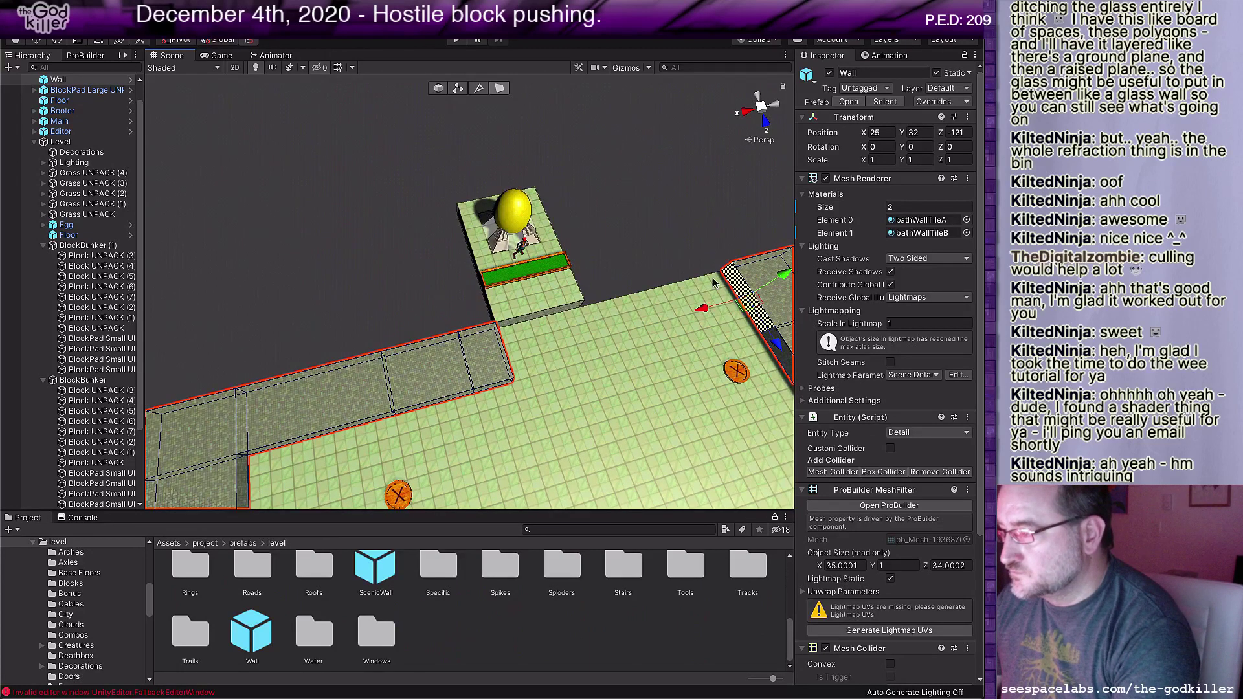
pyautogui.keyDown('shift'); pyautogui.moveTo(702, 304); pyautogui.dragTo(564, 347); pyautogui.keyUp('shift')
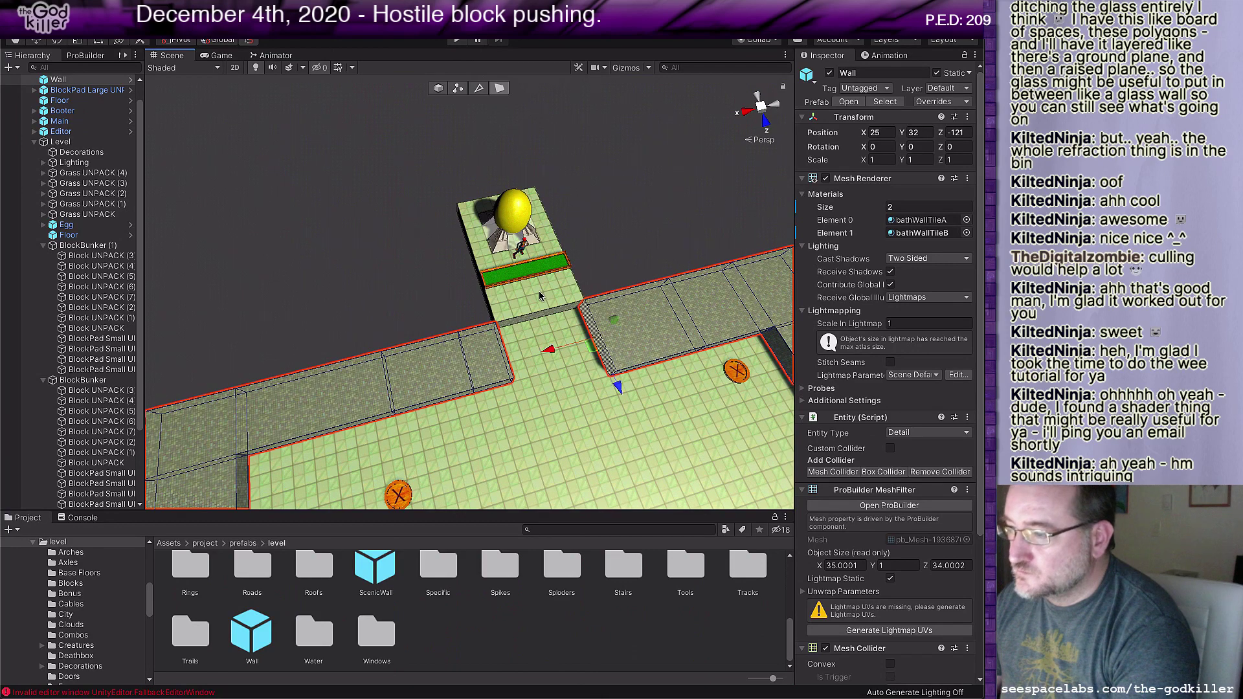
# Step: Select all faces of the egg platform's floor and raise them above the green grass strip
pyautogui.click(521, 280)
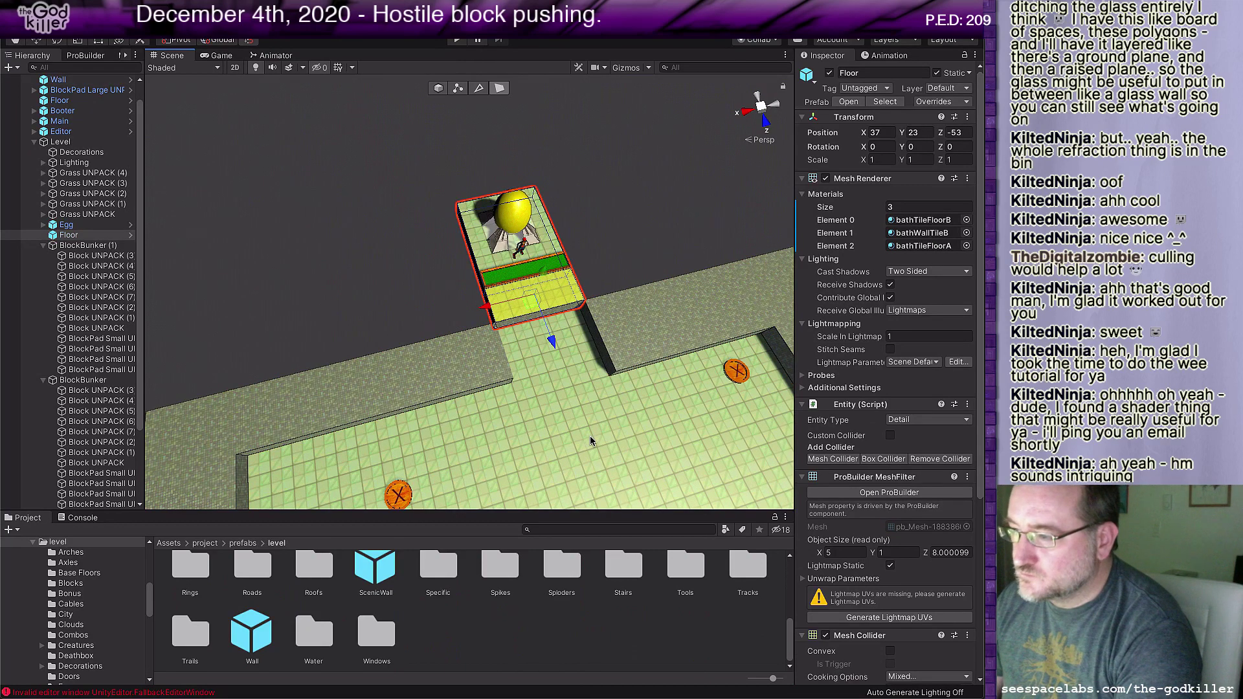
pyautogui.moveTo(589, 436); pyautogui.dragTo(712, 486, button='middle')
pyautogui.moveTo(460, 163); pyautogui.dragTo(682, 324)
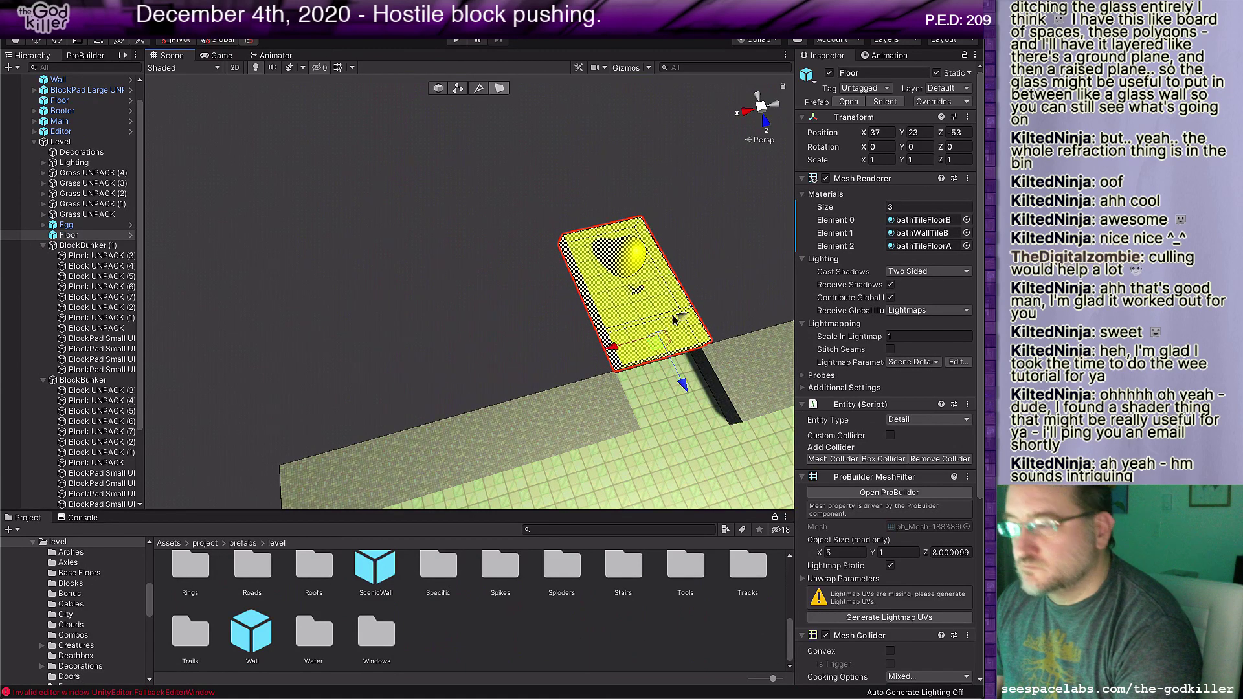
# Step: Select the whole Egg object and raise it to Y 25 on the platform
pyautogui.click(632, 255)
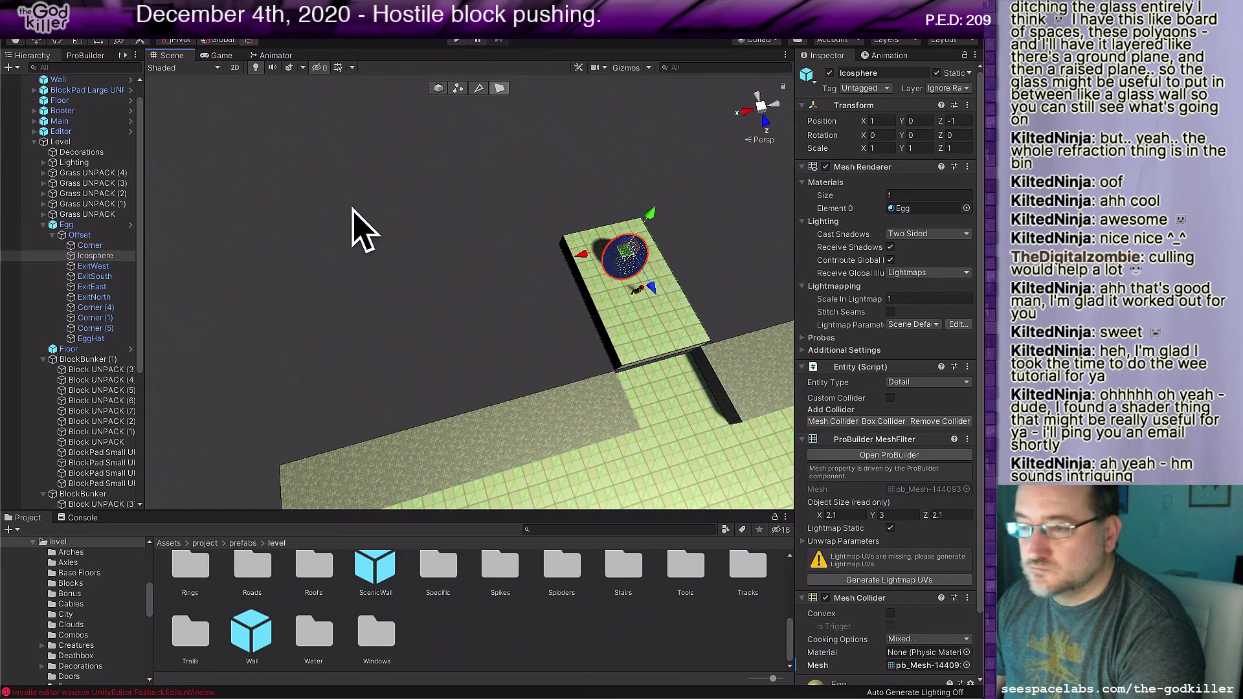
pyautogui.click(117, 224)
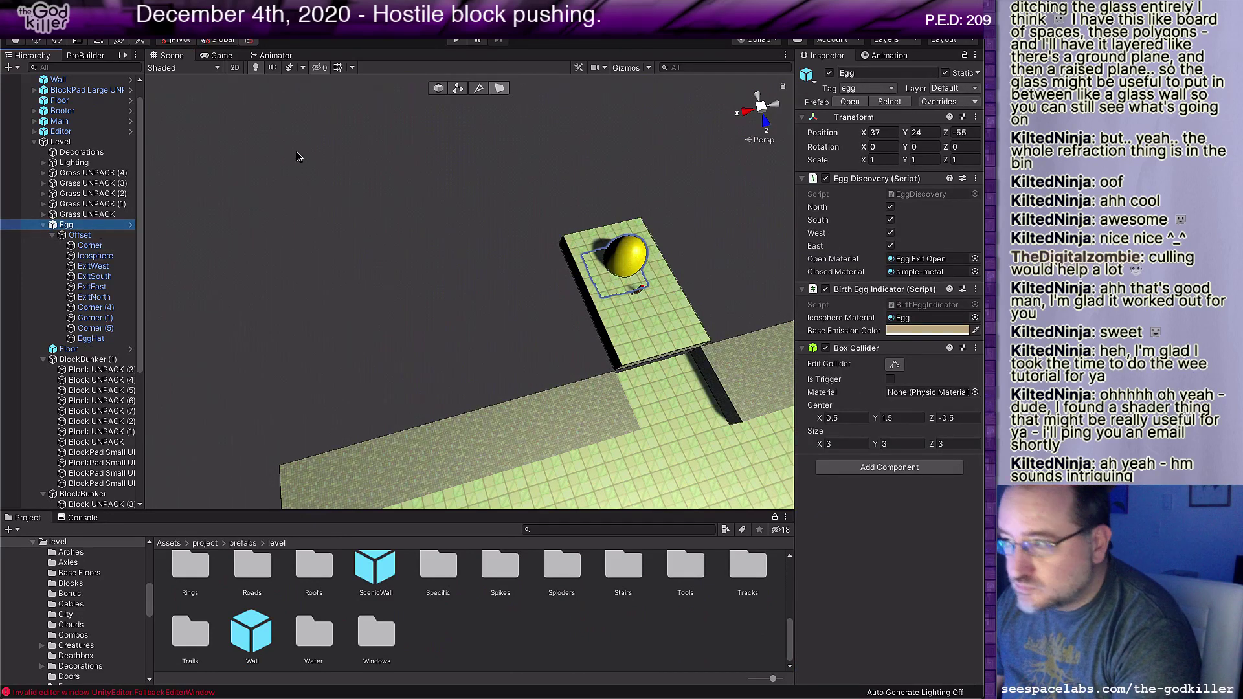
pyautogui.click(431, 91)
pyautogui.moveTo(648, 250); pyautogui.dragTo(654, 238)
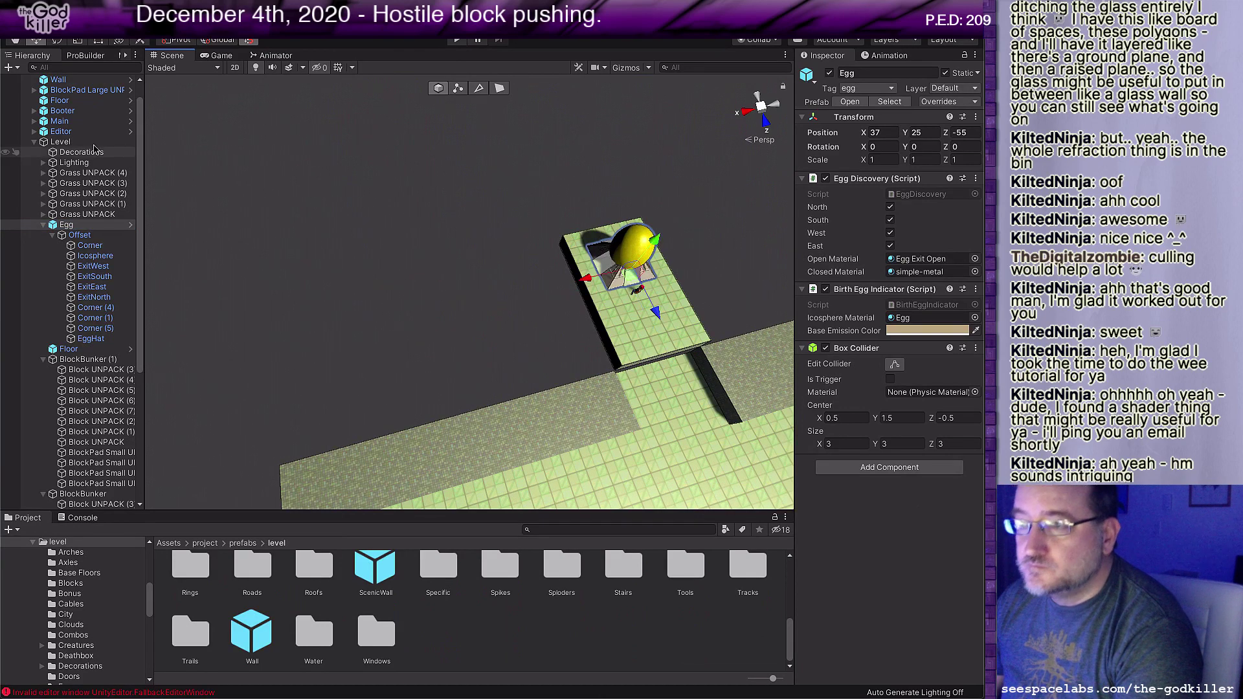
# Step: Collapse the Level group and raise the Player object to Y 34
pyautogui.click(36, 143)
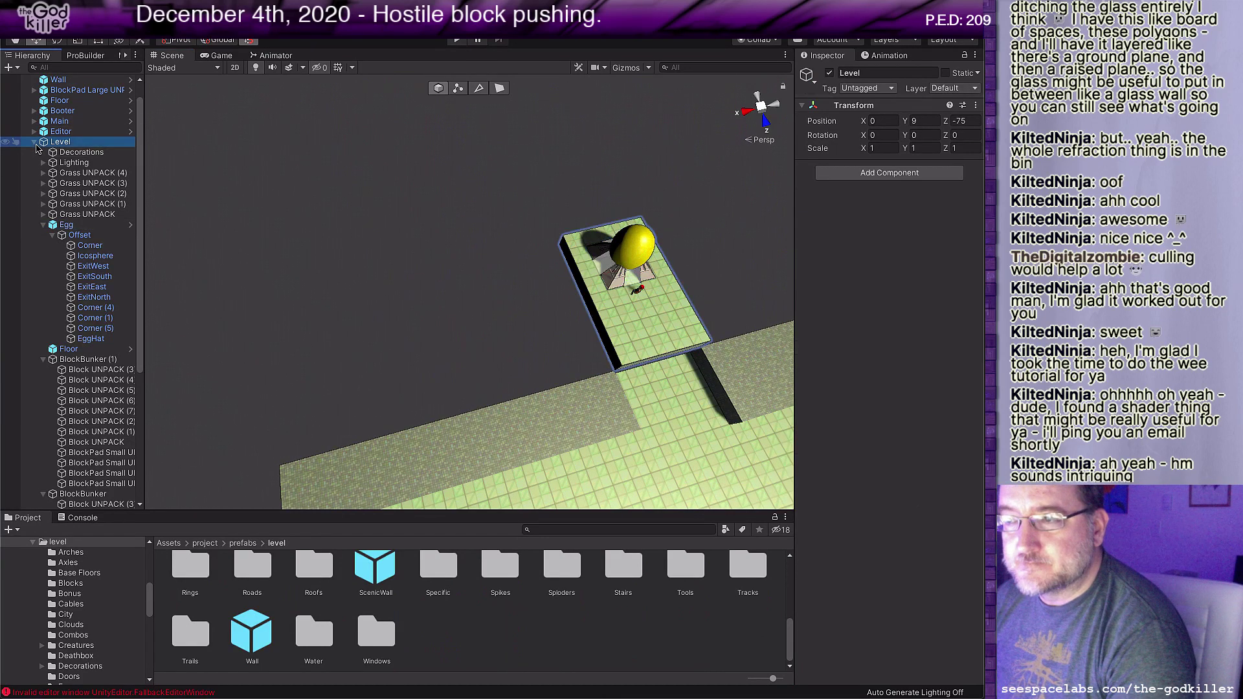
pyautogui.click(35, 143)
pyautogui.click(72, 183)
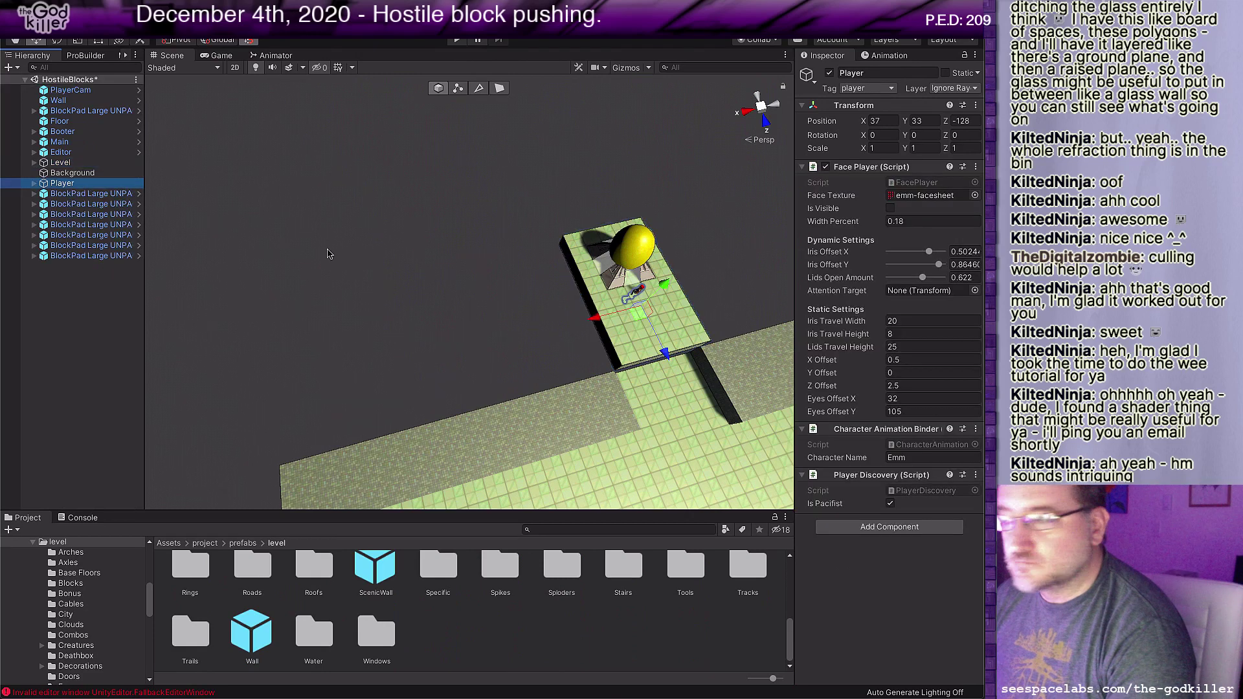
pyautogui.click(669, 285)
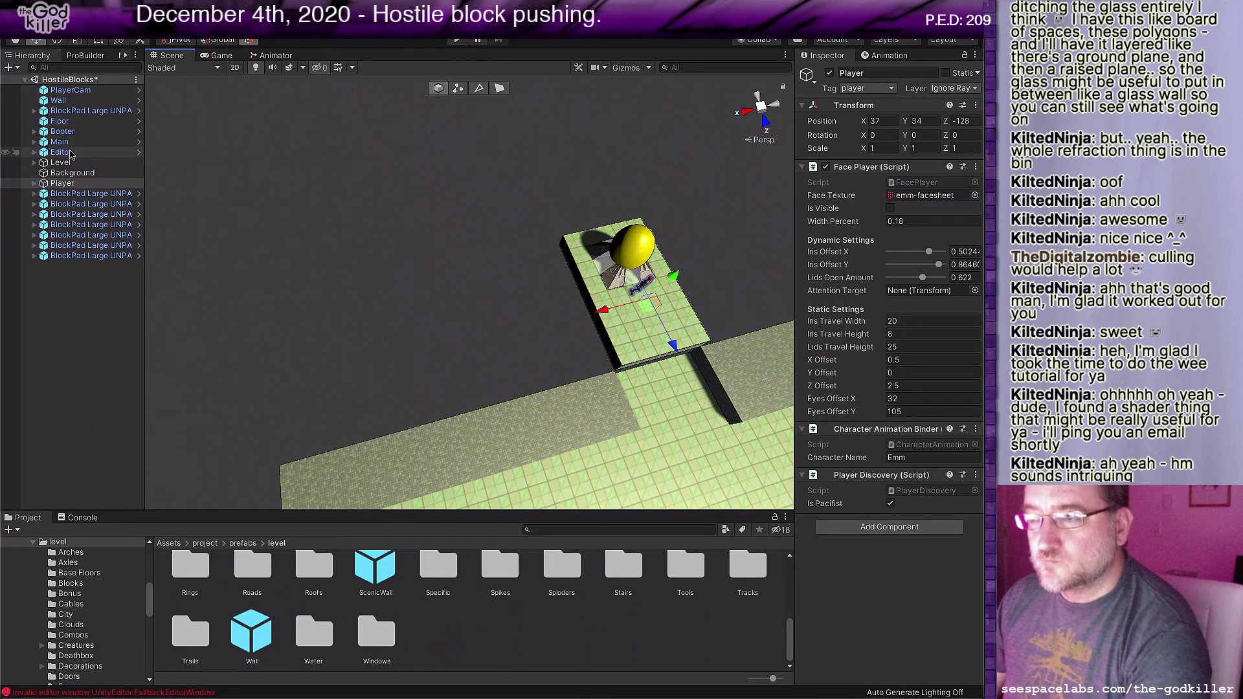
# Step: Expand the Level group and delete all five Grass UNPACK objects from it
pyautogui.click(35, 163)
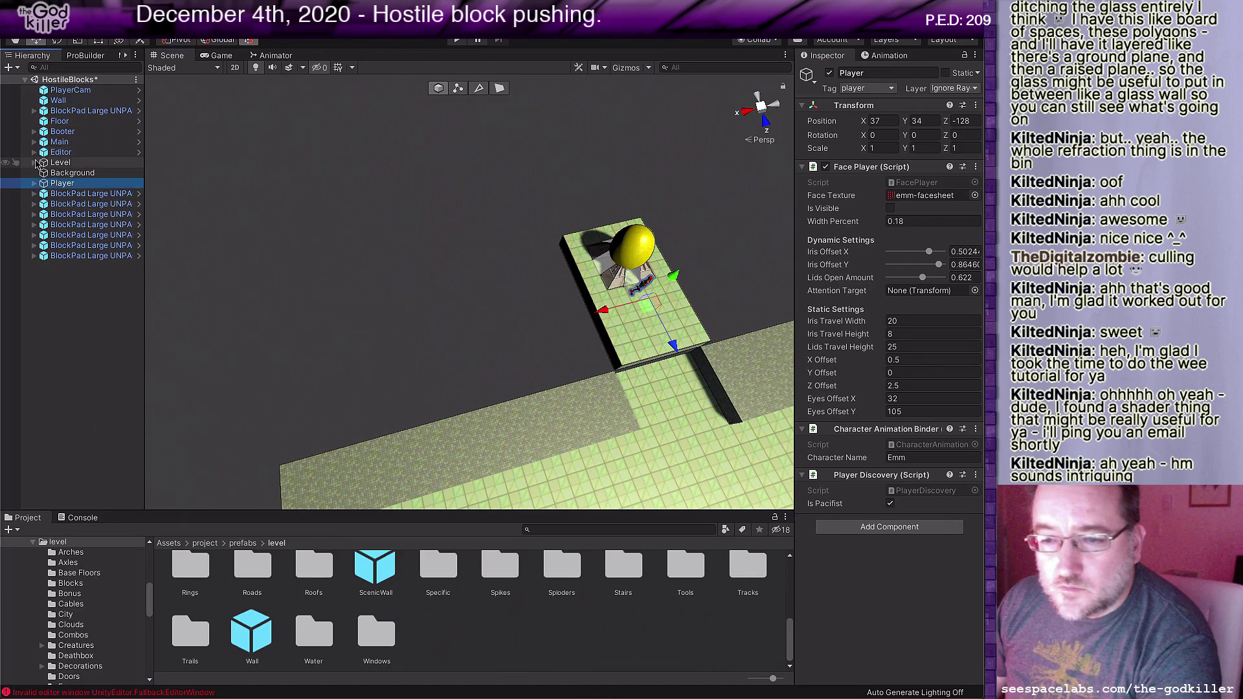
pyautogui.click(36, 162)
pyautogui.click(87, 234)
pyautogui.keyDown('shift'); pyautogui.click(96, 195); pyautogui.keyUp('shift')
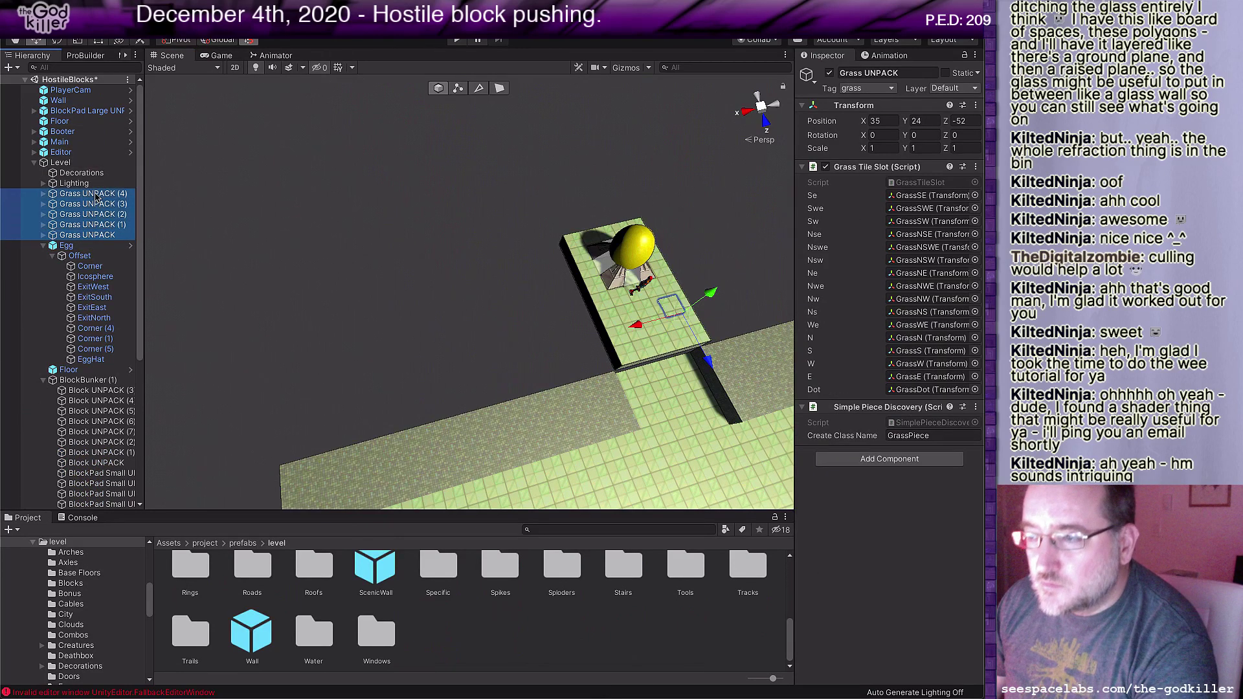
pyautogui.rightClick(95, 195)
pyautogui.click(125, 257)
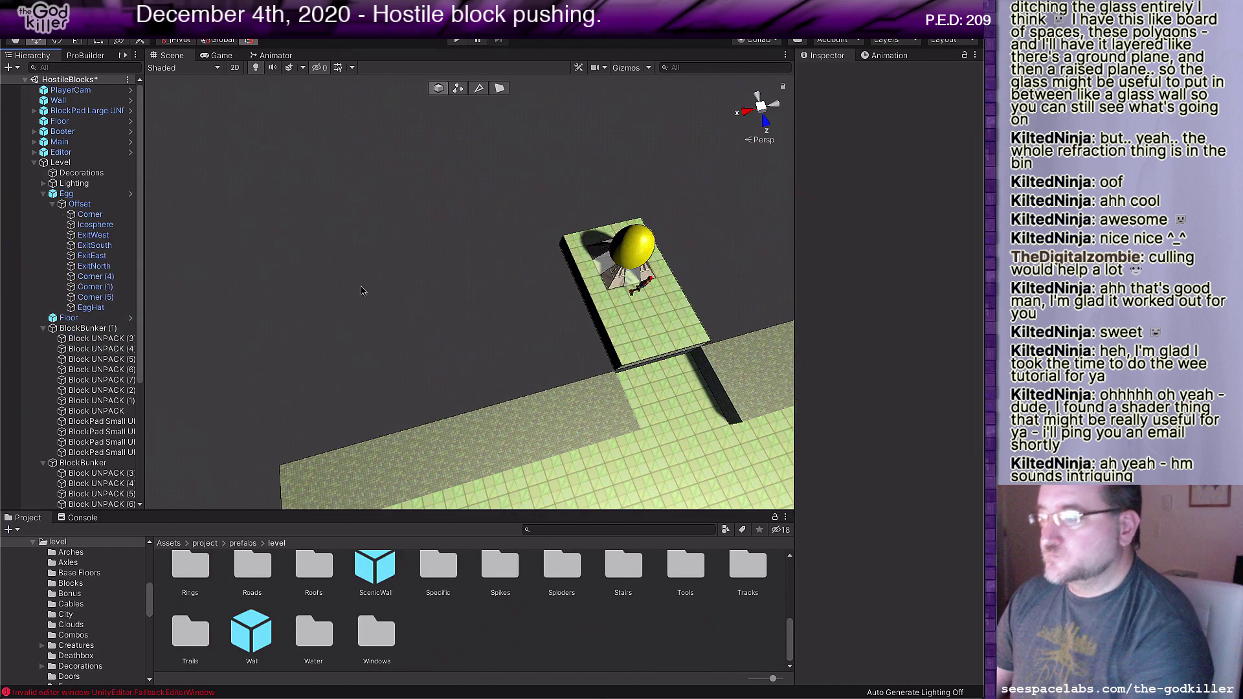
# Step: Select the underside face of the egg platform's floor and lower it so the platform is 3 units thick
pyautogui.scroll(10, 344, 259)
pyautogui.moveTo(344, 259); pyautogui.dragTo(646, 319, button='right')
pyautogui.click(760, 119)
pyautogui.moveTo(638, 414); pyautogui.dragTo(663, 190, button='middle')
pyautogui.click(634, 186)
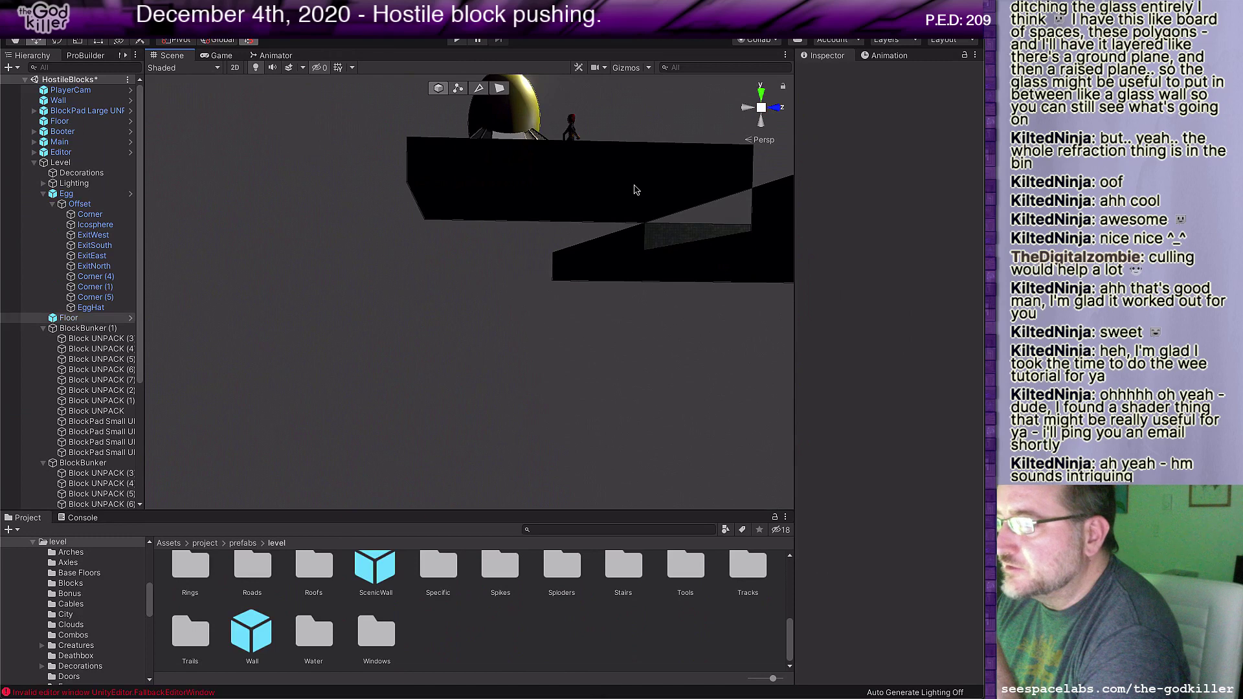
pyautogui.click(499, 88)
pyautogui.click(641, 217)
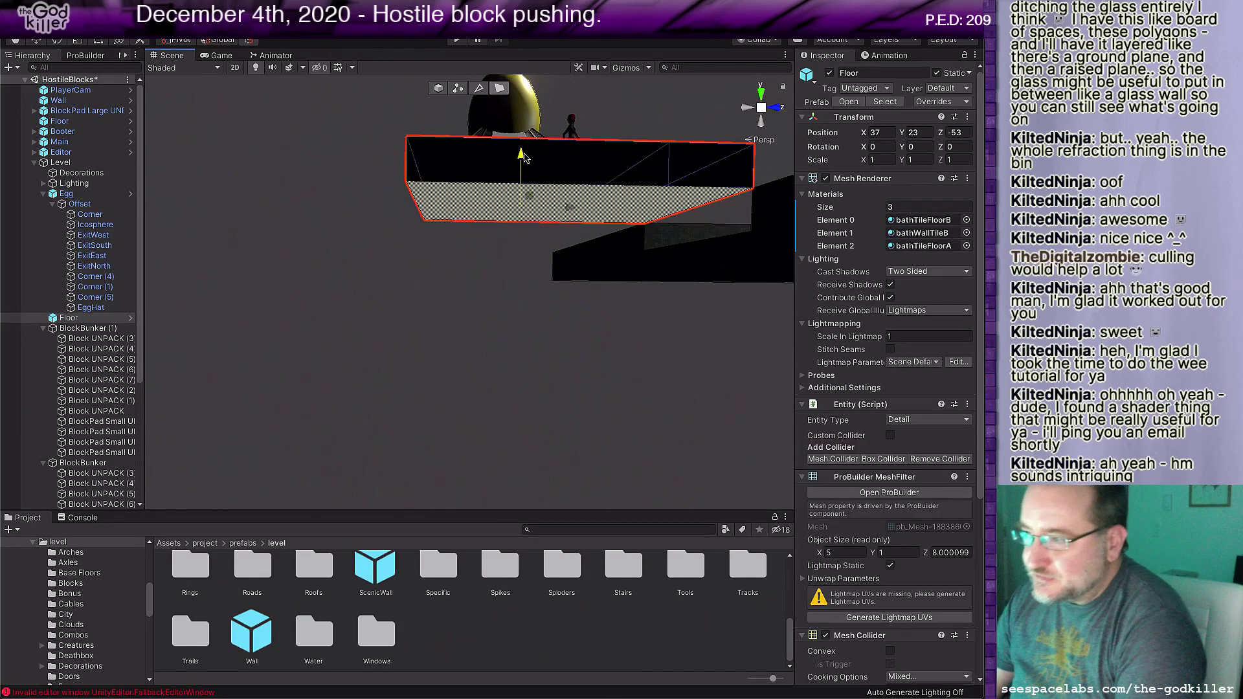
pyautogui.moveTo(526, 162); pyautogui.dragTo(521, 255)
pyautogui.moveTo(719, 297); pyautogui.dragTo(589, 385, button='middle')
pyautogui.keyDown('alt'); pyautogui.moveTo(589, 385); pyautogui.dragTo(446, 478); pyautogui.keyUp('alt')
pyautogui.scroll(-4, 503, 340)
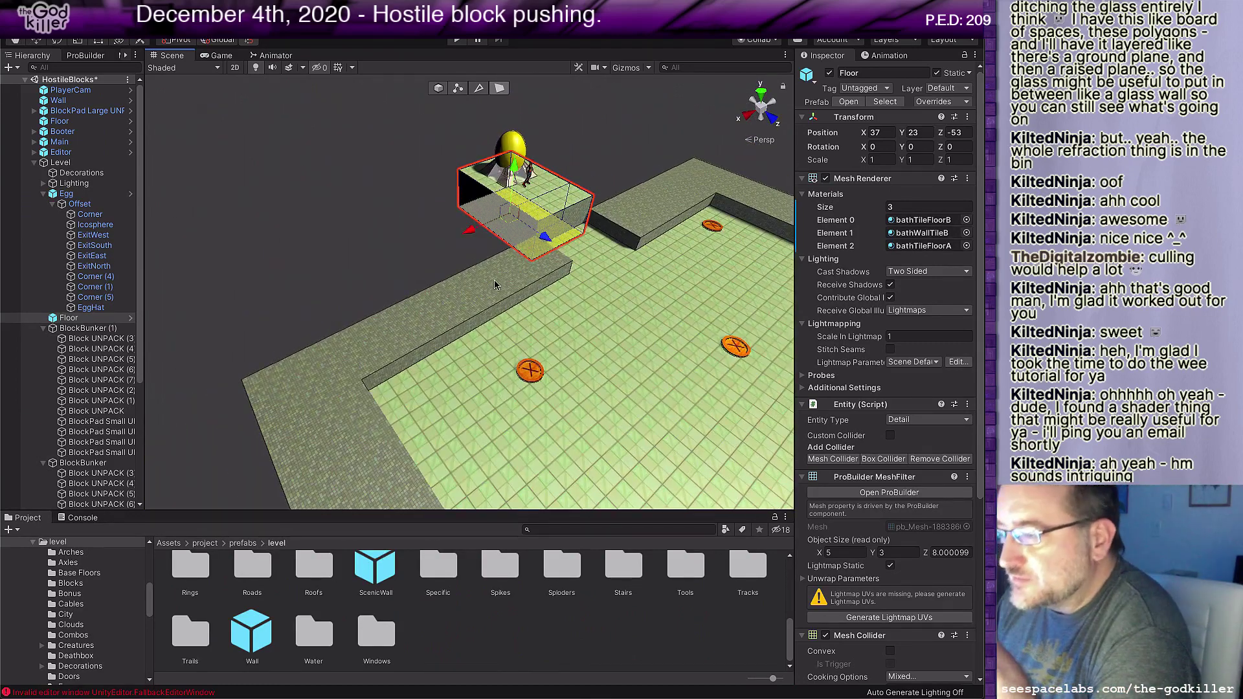
# Step: Extrude the wall's inner faces on both sides of the entrance opening a short way onto the tiled floor
pyautogui.click(543, 267)
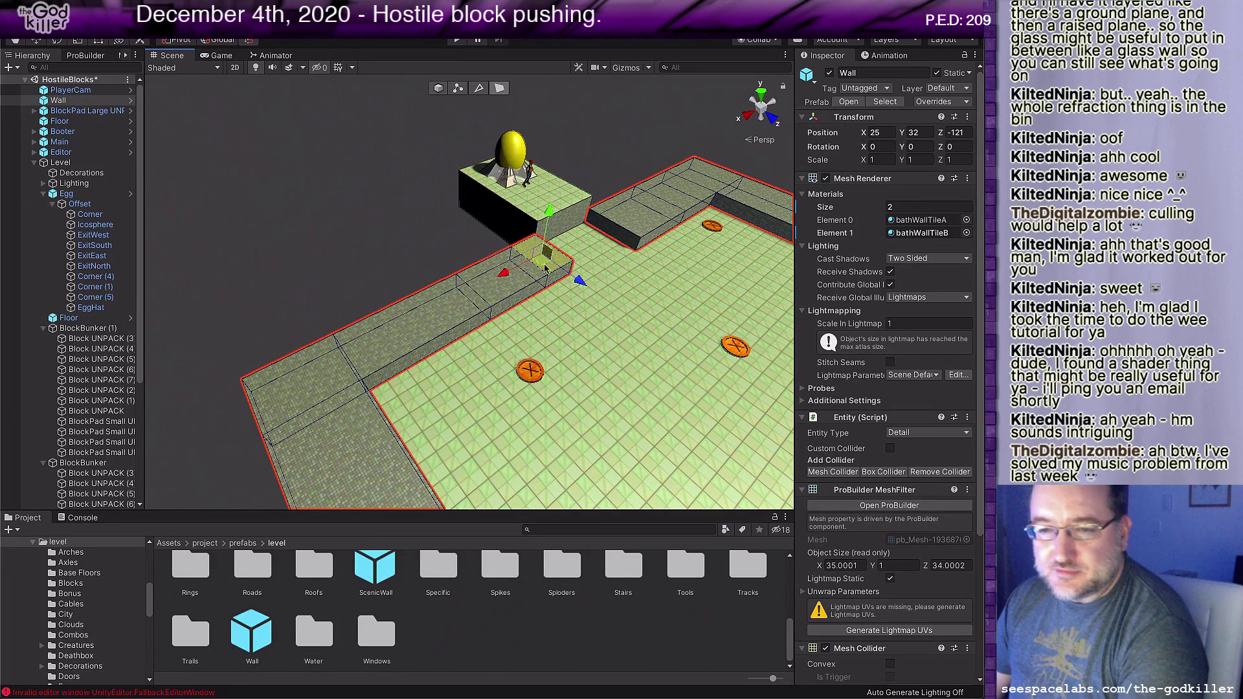
pyautogui.scroll(1, 548, 334)
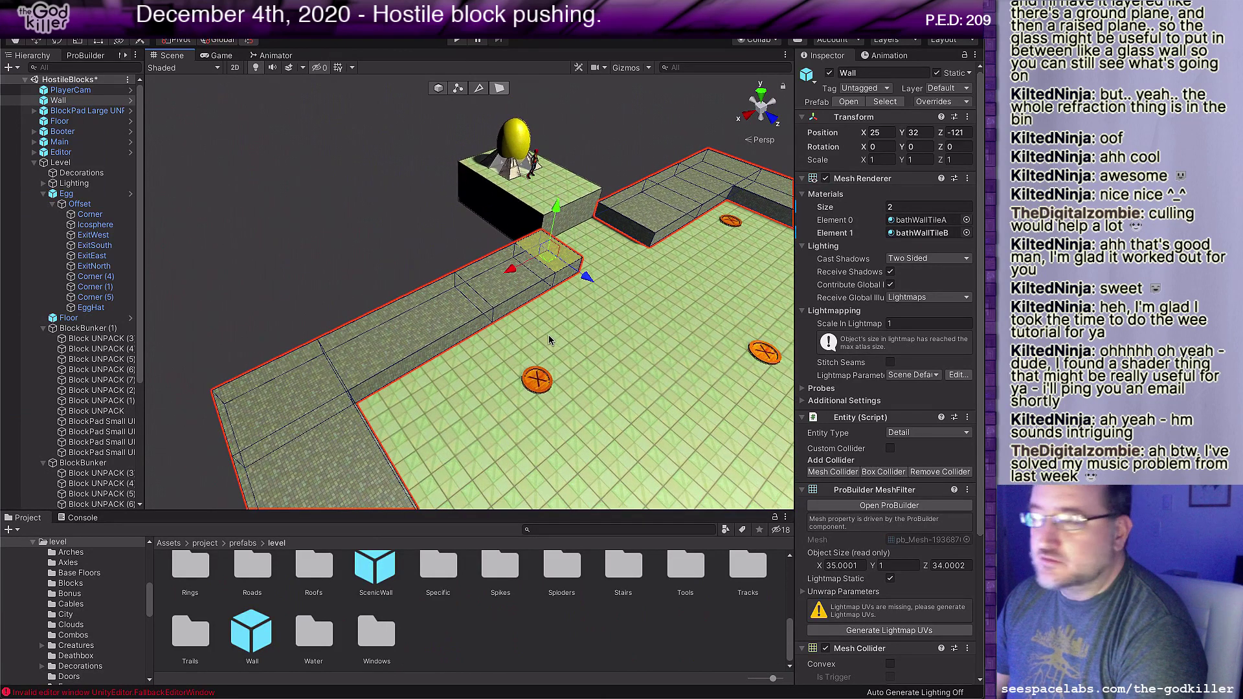
pyautogui.click(527, 292)
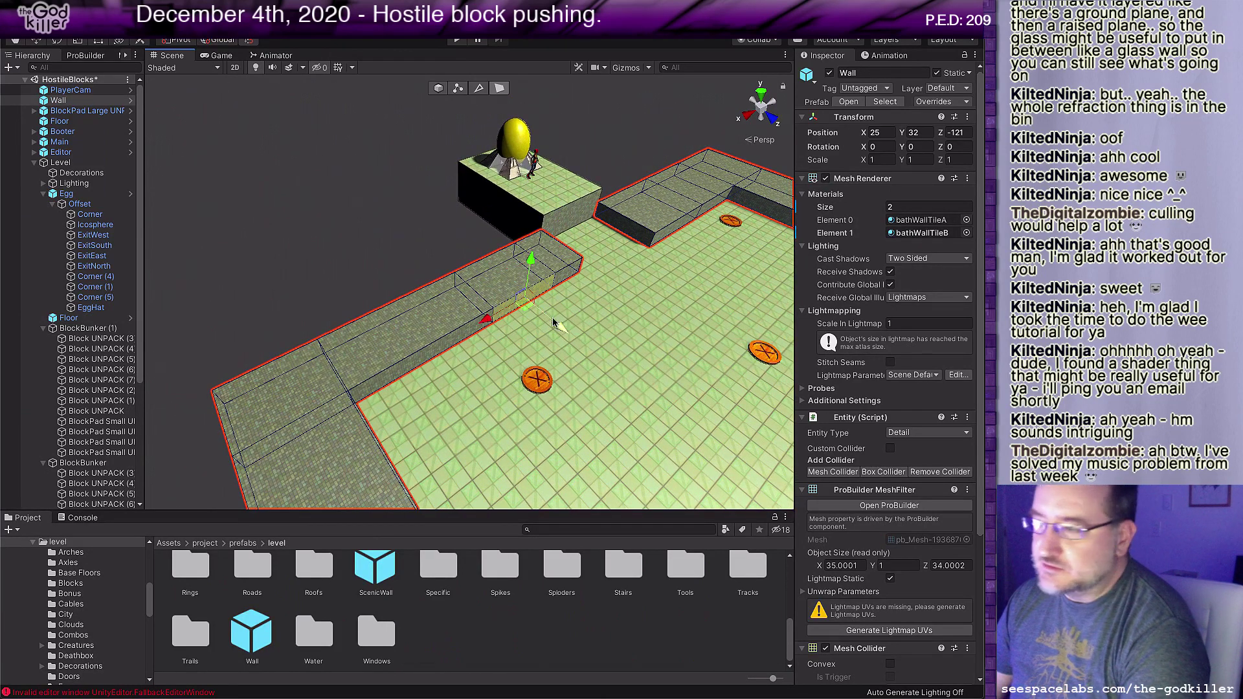
pyautogui.keyDown('shift'); pyautogui.moveTo(561, 327); pyautogui.dragTo(570, 355); pyautogui.keyUp('shift')
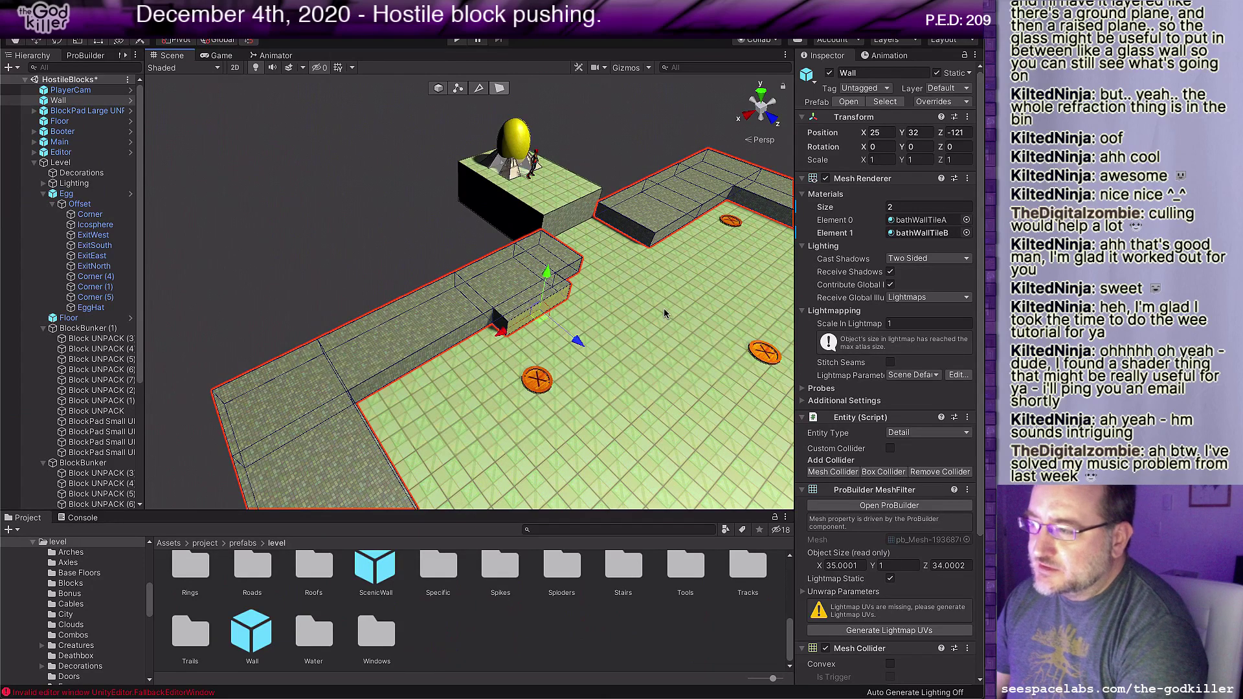
pyautogui.moveTo(662, 308); pyautogui.dragTo(498, 335, button='middle')
pyautogui.scroll(2, 495, 333)
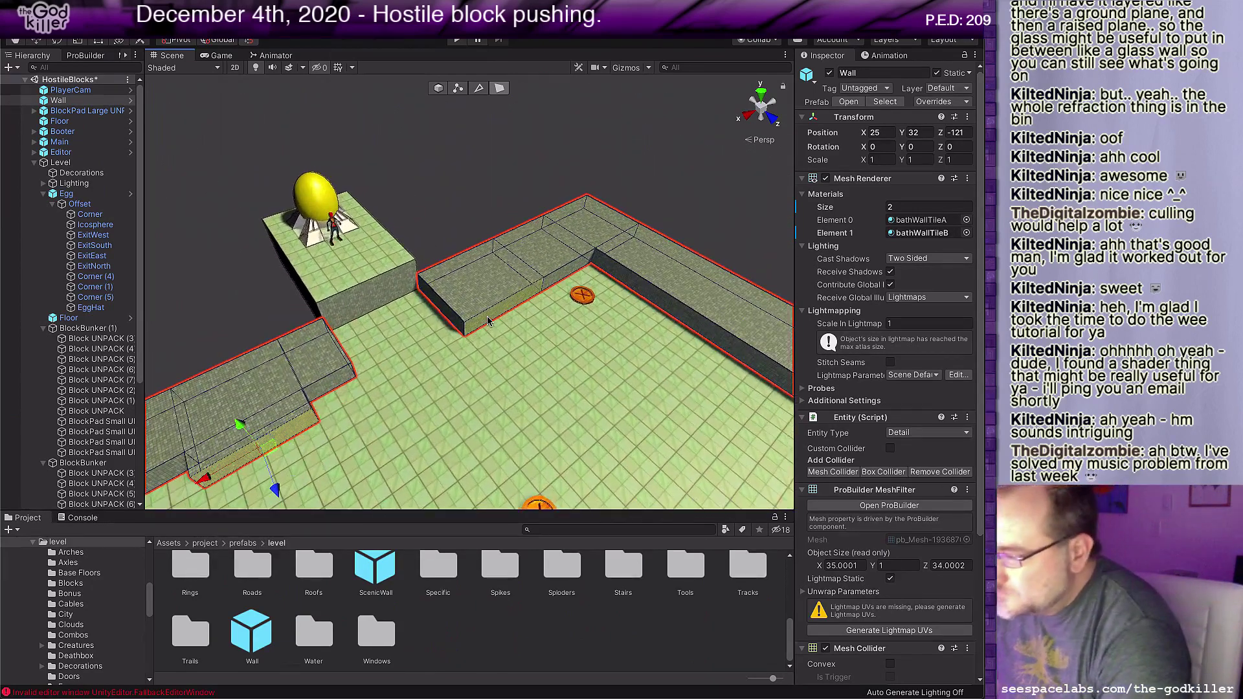
pyautogui.click(498, 315)
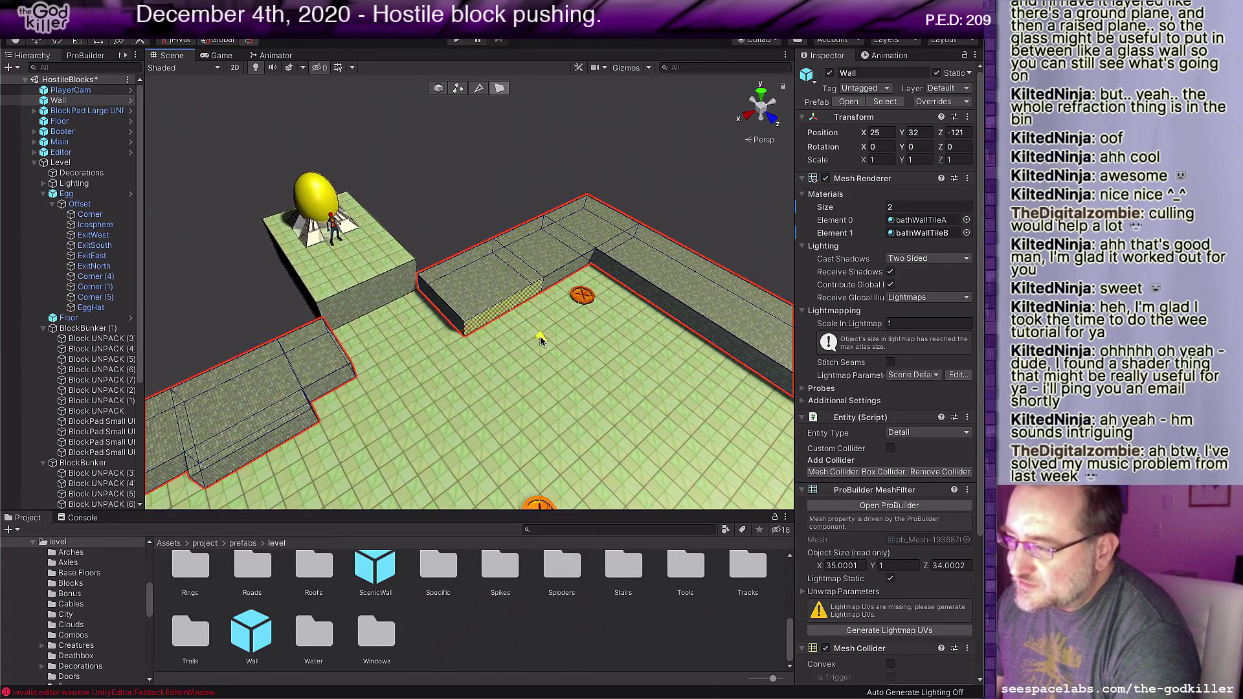
pyautogui.moveTo(542, 340); pyautogui.dragTo(562, 362)
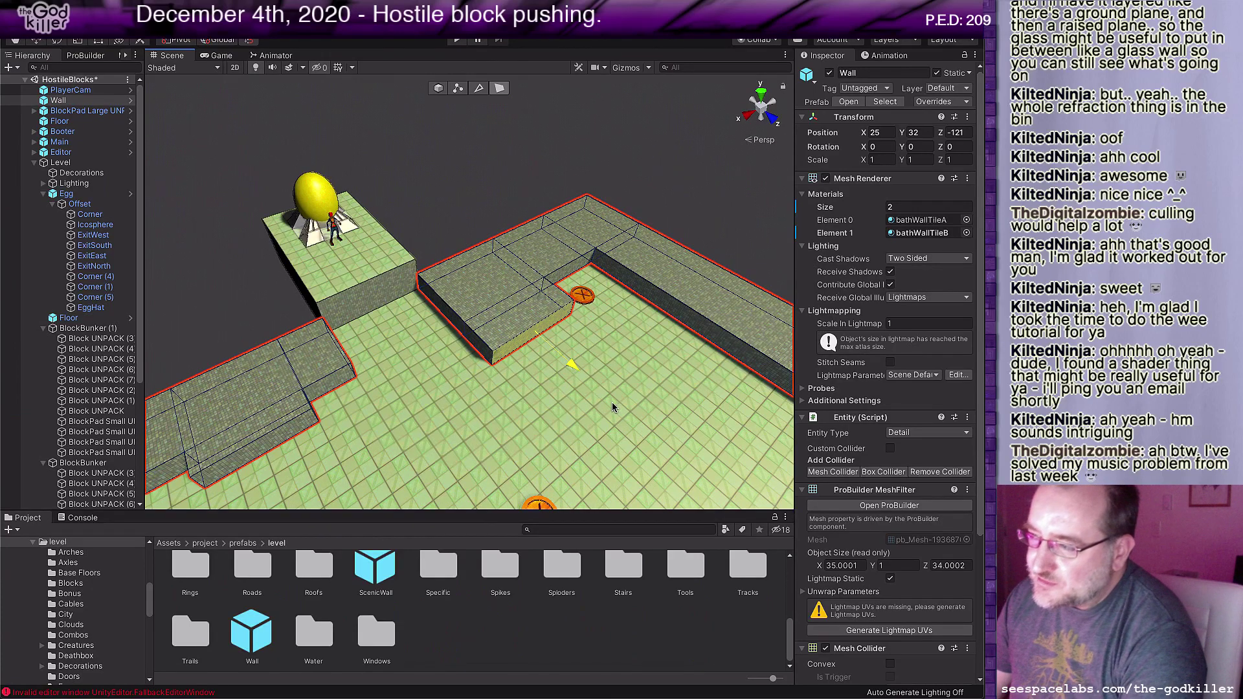
# Step: Extrude a middle section of the inner wall face on another side of the room, forming a projection onto the tiled floor
pyautogui.moveTo(612, 403); pyautogui.dragTo(407, 356, button='middle')
pyautogui.keyDown('alt'); pyautogui.moveTo(408, 356); pyautogui.dragTo(550, 413); pyautogui.keyUp('alt')
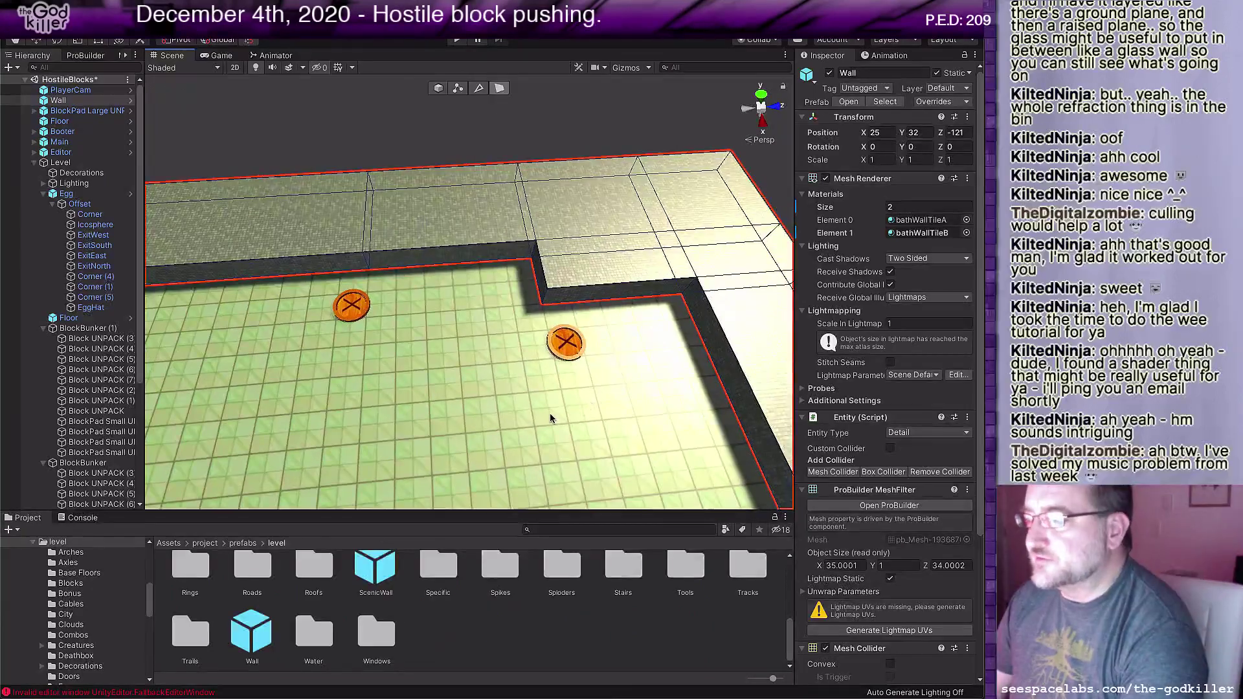
pyautogui.moveTo(382, 420); pyautogui.dragTo(715, 410, button='middle')
pyautogui.keyDown('alt'); pyautogui.moveTo(538, 427); pyautogui.dragTo(671, 371); pyautogui.keyUp('alt')
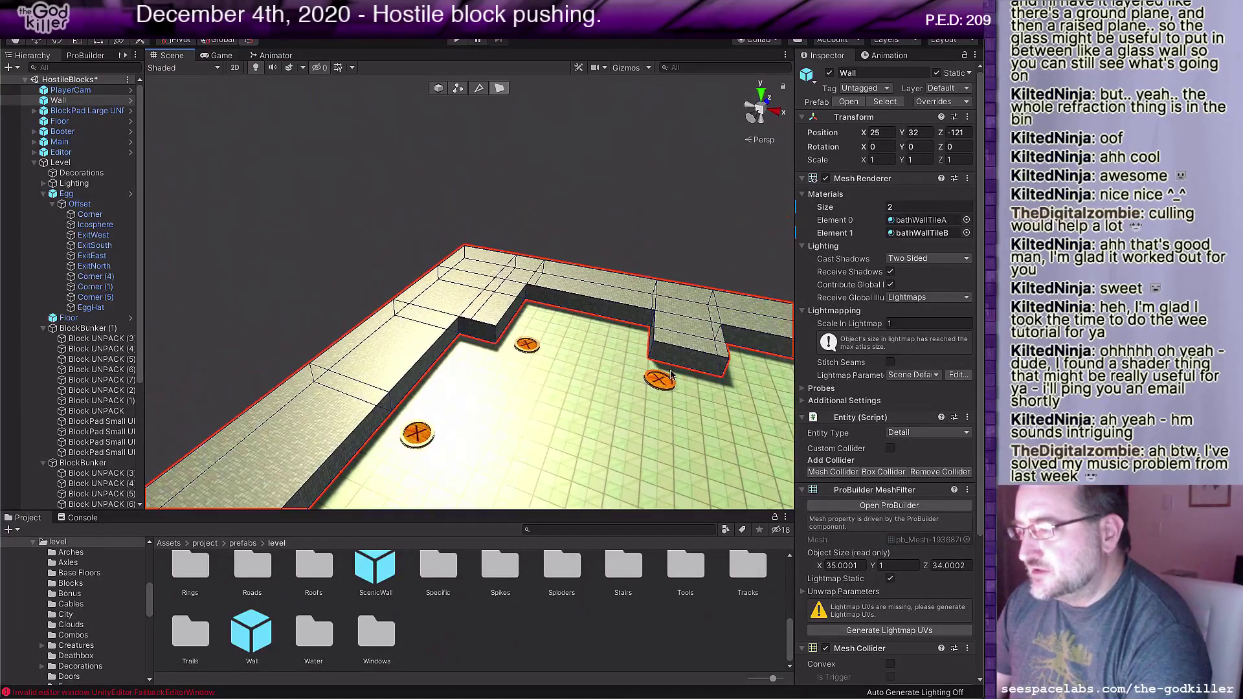
pyautogui.moveTo(670, 374); pyautogui.dragTo(414, 387, button='right')
pyautogui.click(415, 386)
pyautogui.scroll(-2, 611, 452)
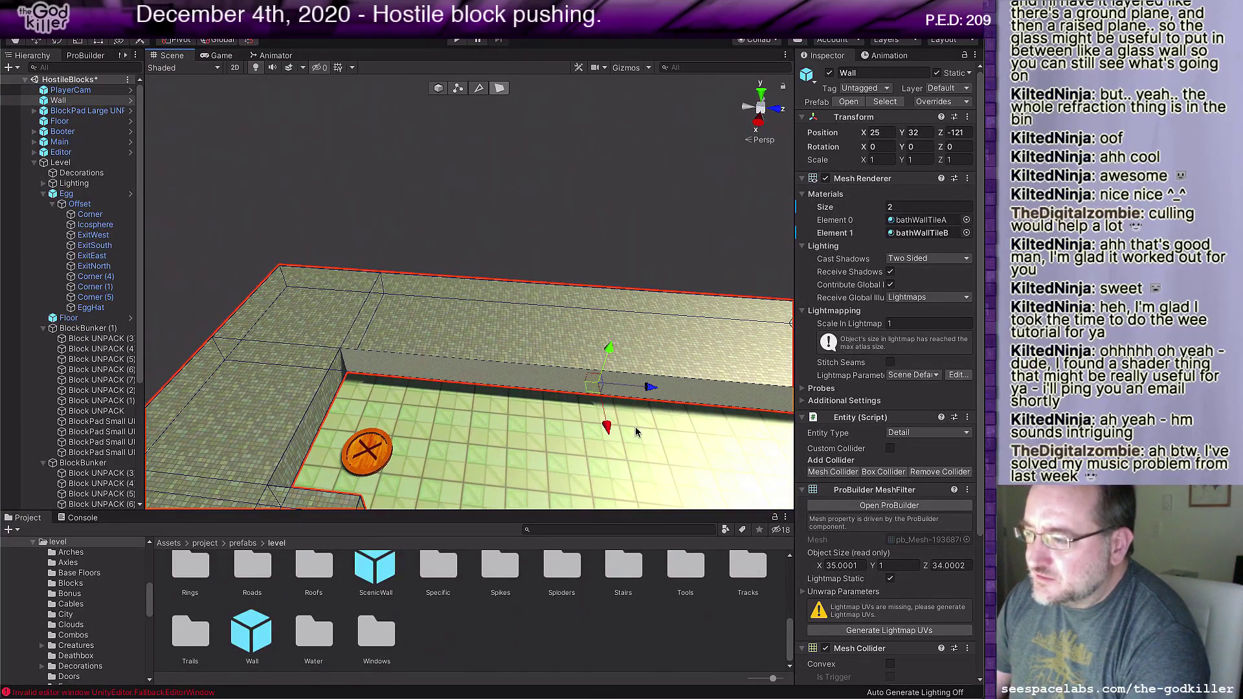
pyautogui.moveTo(607, 424); pyautogui.dragTo(605, 423)
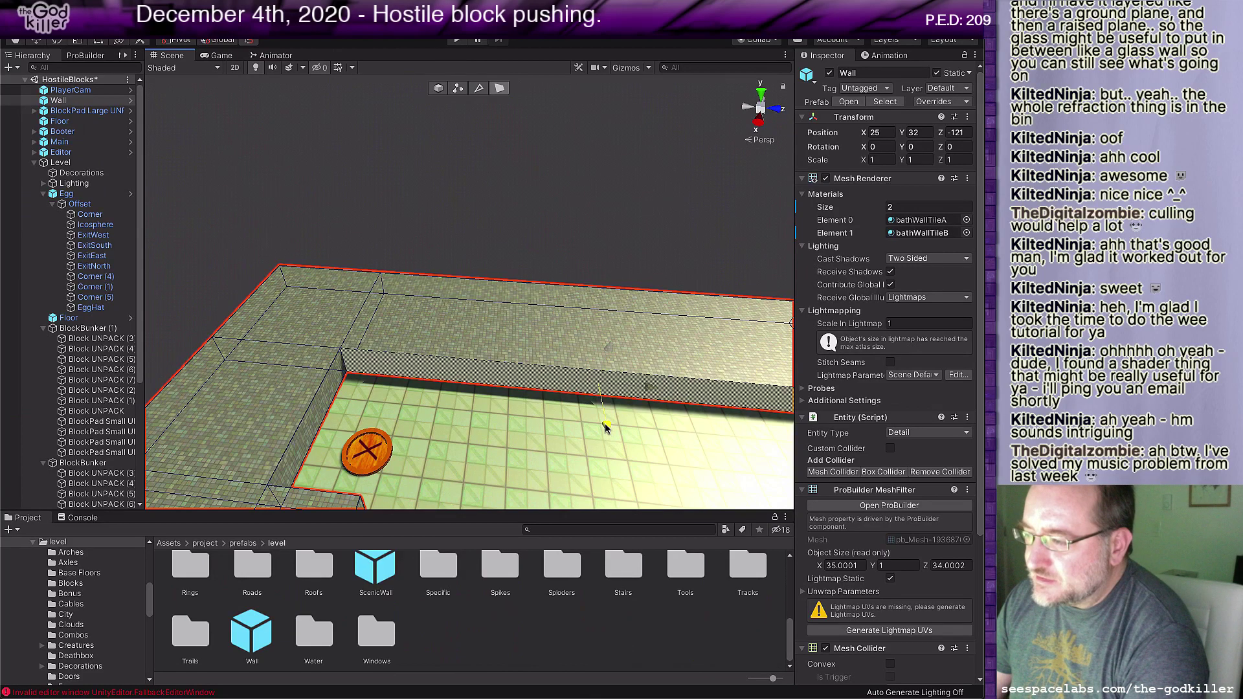
pyautogui.click(605, 424)
pyautogui.scroll(-2, 590, 442)
pyautogui.moveTo(588, 444); pyautogui.dragTo(323, 426, button='middle')
pyautogui.moveTo(337, 425); pyautogui.dragTo(668, 429, button='right')
pyautogui.moveTo(668, 428); pyautogui.dragTo(458, 328, button='middle')
pyautogui.moveTo(458, 328); pyautogui.dragTo(645, 314, button='right')
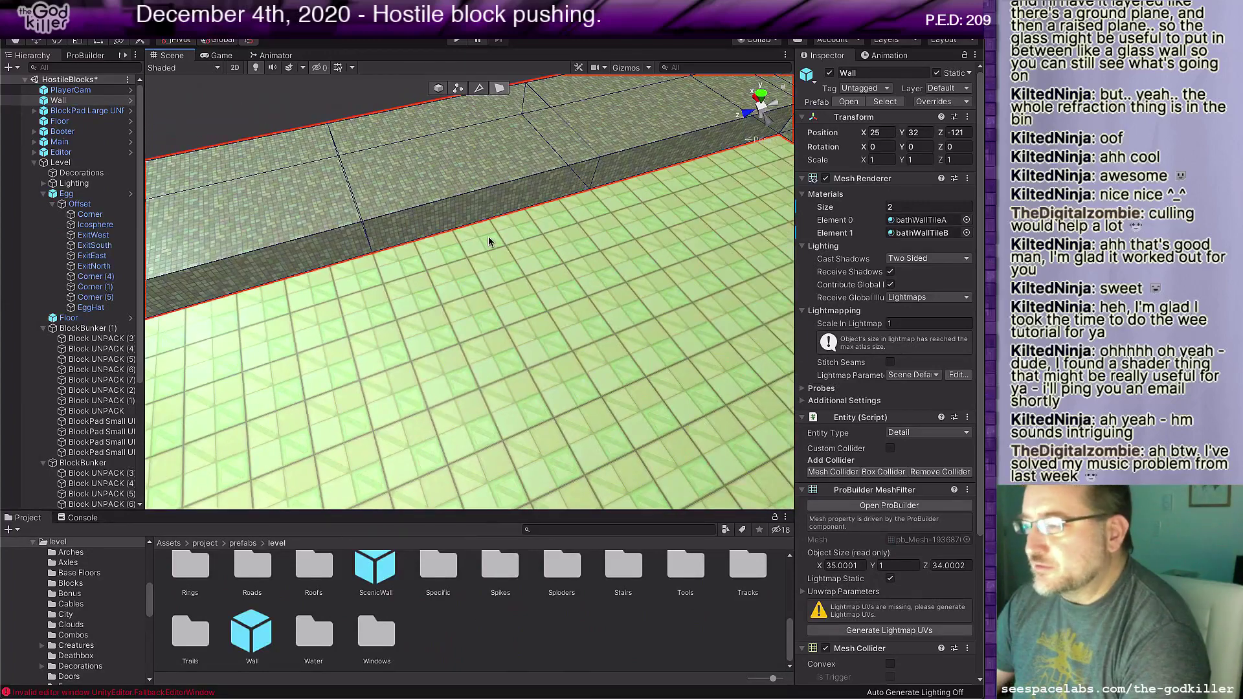
pyautogui.click(492, 219)
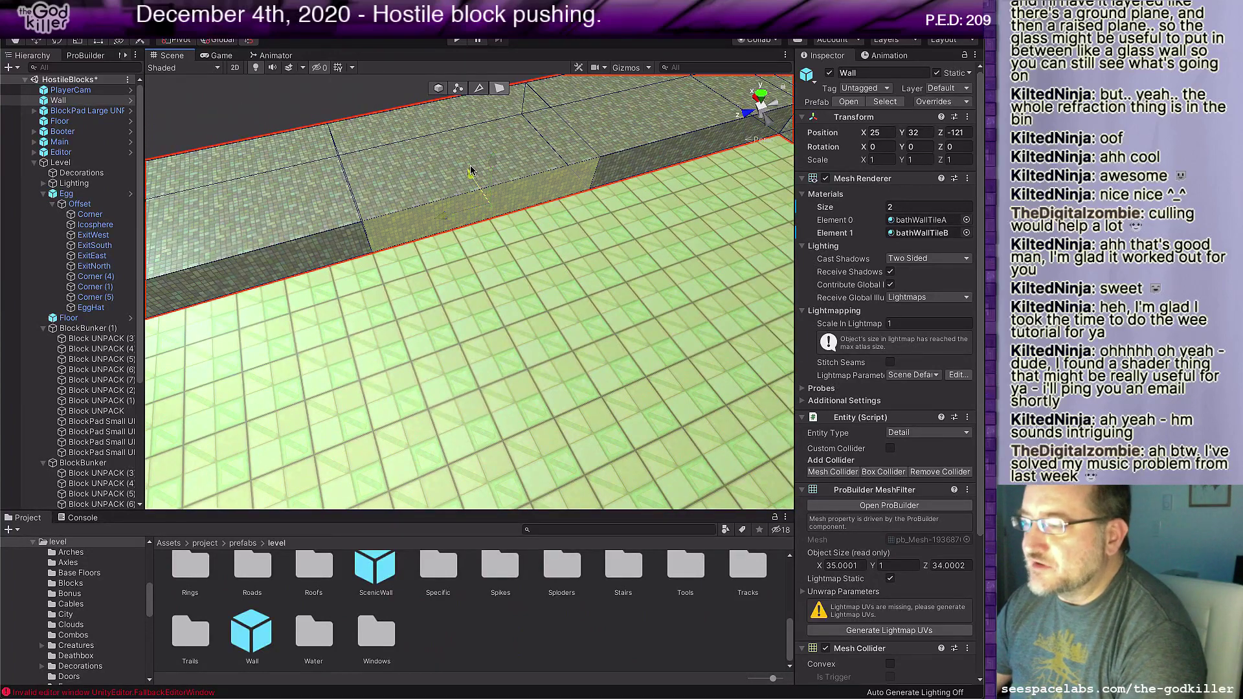
pyautogui.keyDown('shift'); pyautogui.moveTo(471, 171); pyautogui.dragTo(494, 216); pyautogui.keyUp('shift')
pyautogui.scroll(-6, 493, 281)
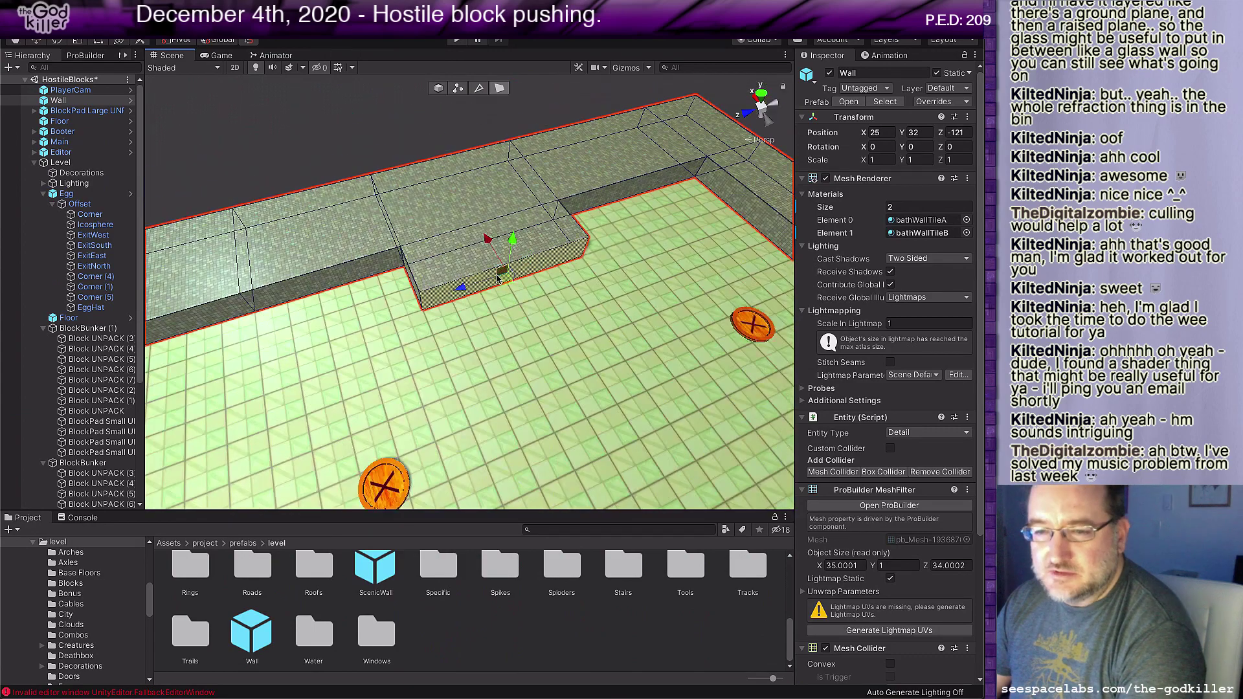
# Step: Select the wall's top faces by growing the selection from one of them, and raise them to make the wall 5 units high
pyautogui.moveTo(536, 272); pyautogui.dragTo(605, 329, button='middle')
pyautogui.click(450, 246)
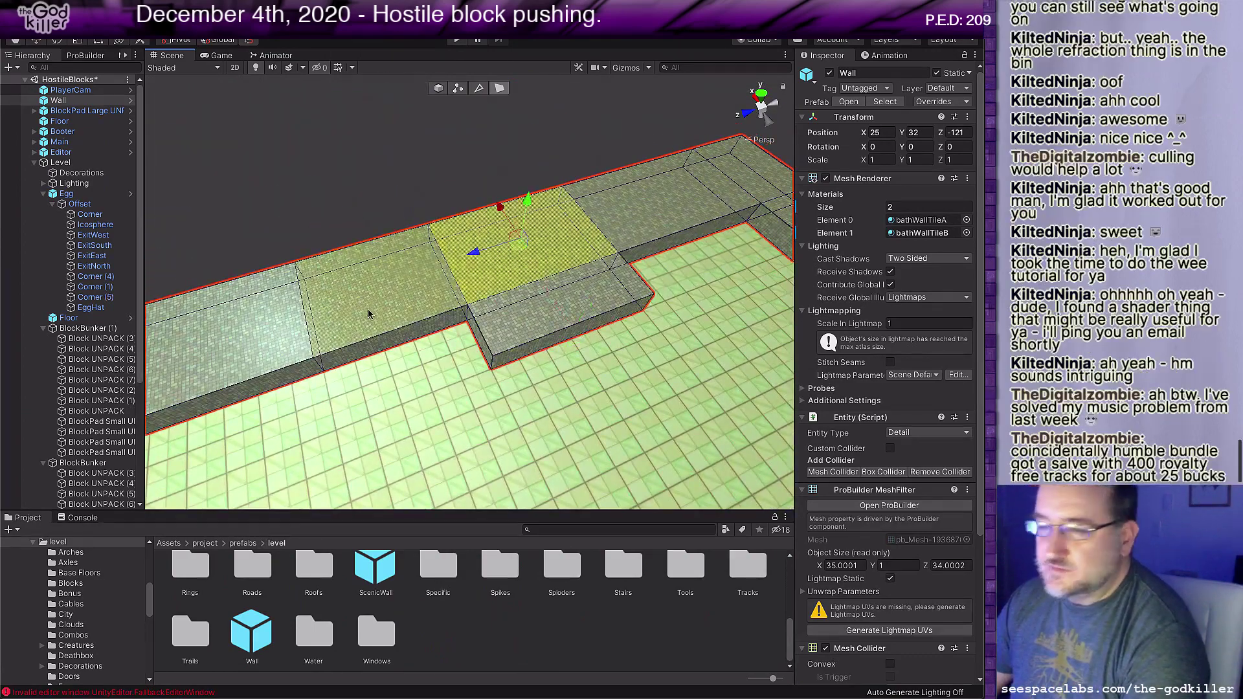
pyautogui.click(79, 58)
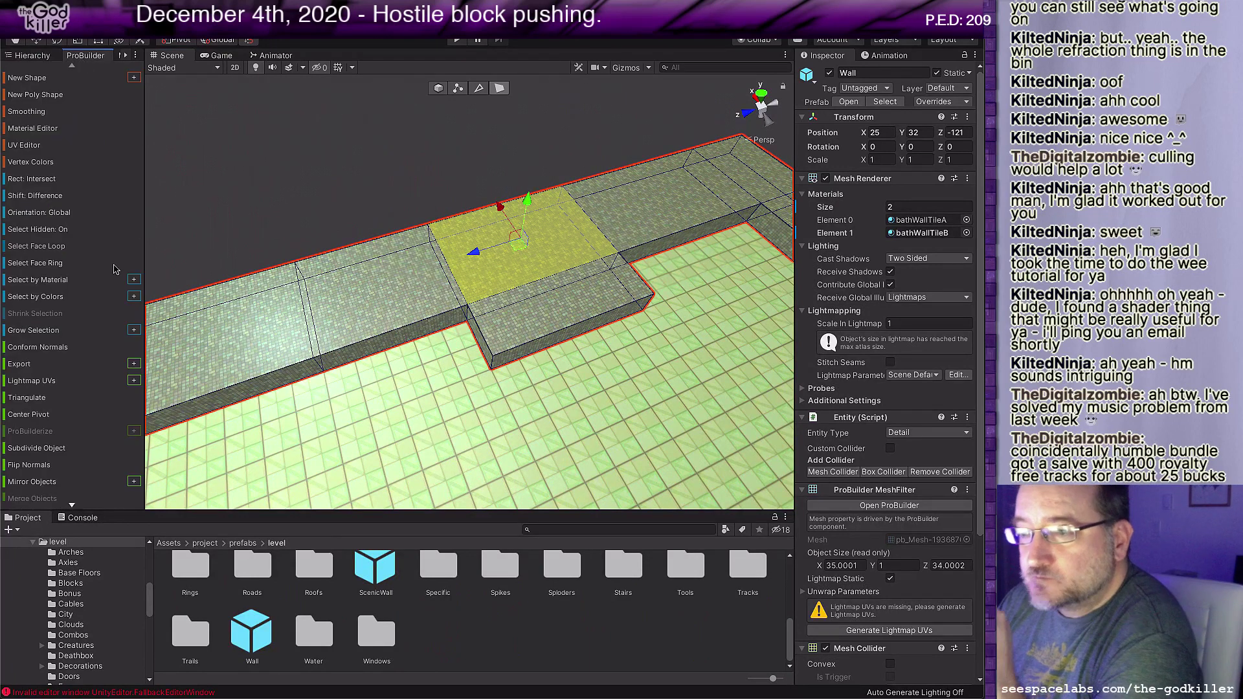
pyautogui.click(39, 331)
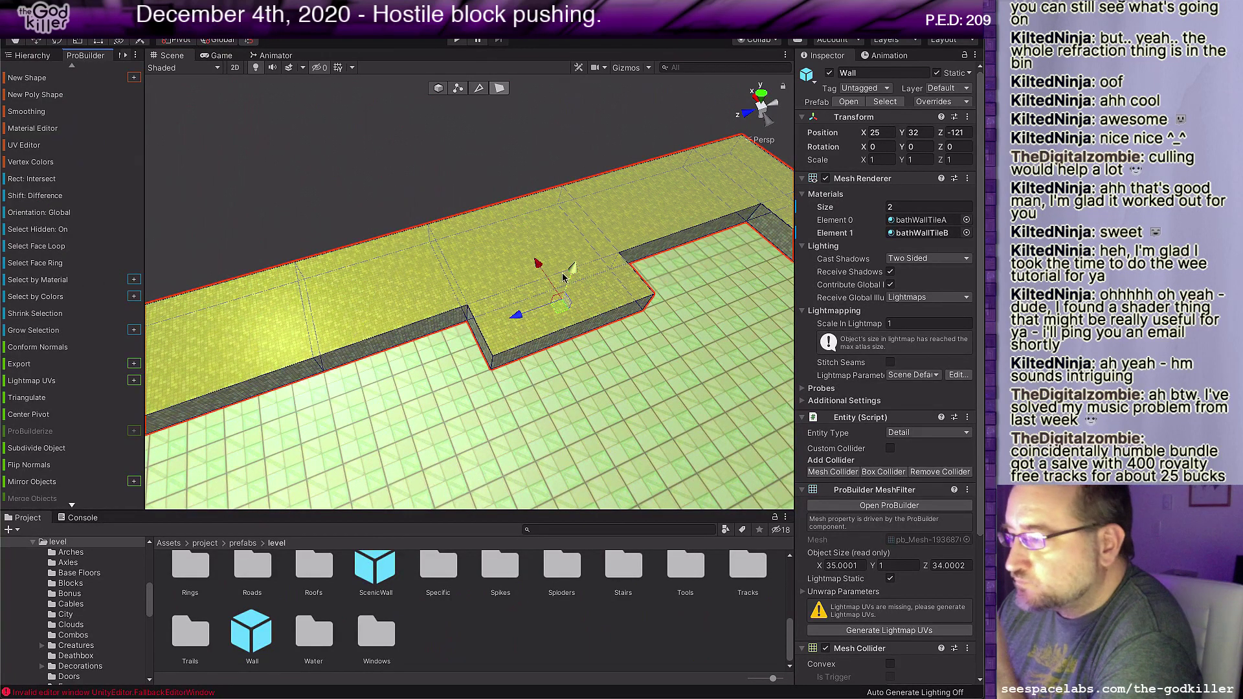
pyautogui.moveTo(573, 267); pyautogui.dragTo(608, 218)
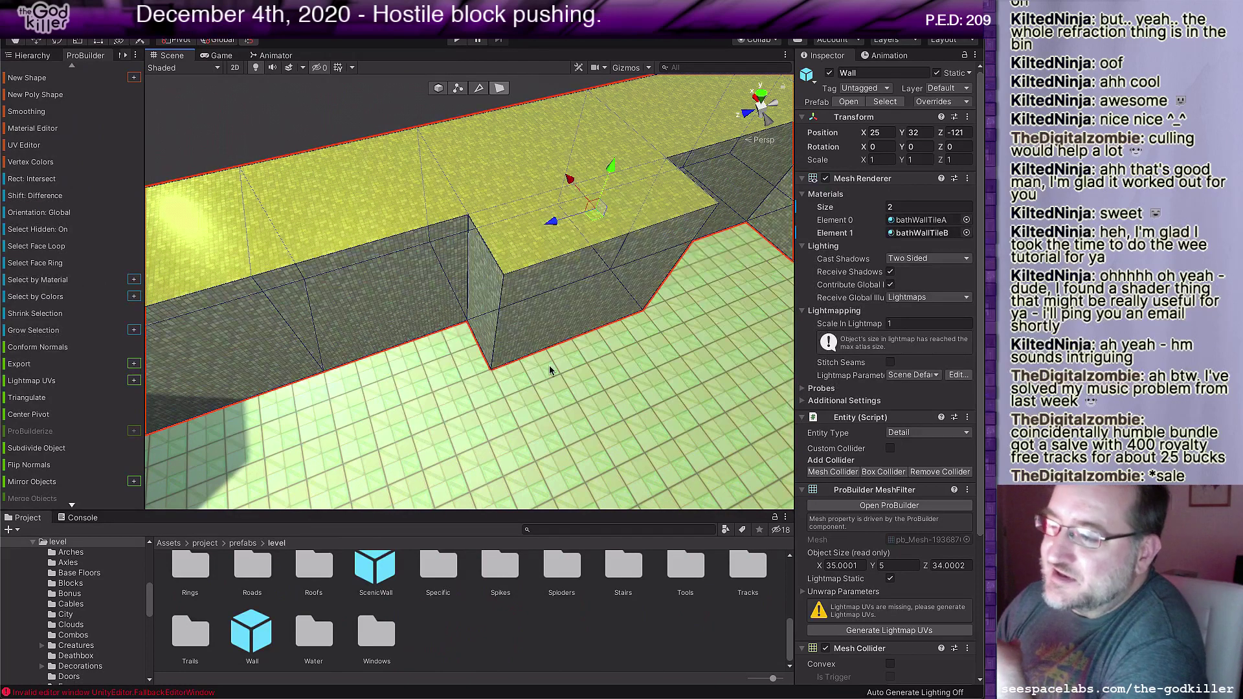
# Step: Extrude the wall's outer face beside the entrance 10 units along the platform's side until it passes the egg
pyautogui.scroll(-3, 546, 401)
pyautogui.moveTo(545, 400); pyautogui.dragTo(572, 324, button='middle')
pyautogui.moveTo(572, 324); pyautogui.dragTo(520, 375, button='right')
pyautogui.scroll(-6, 520, 375)
pyautogui.moveTo(575, 397); pyautogui.dragTo(327, 407, button='middle')
pyautogui.scroll(3, 477, 377)
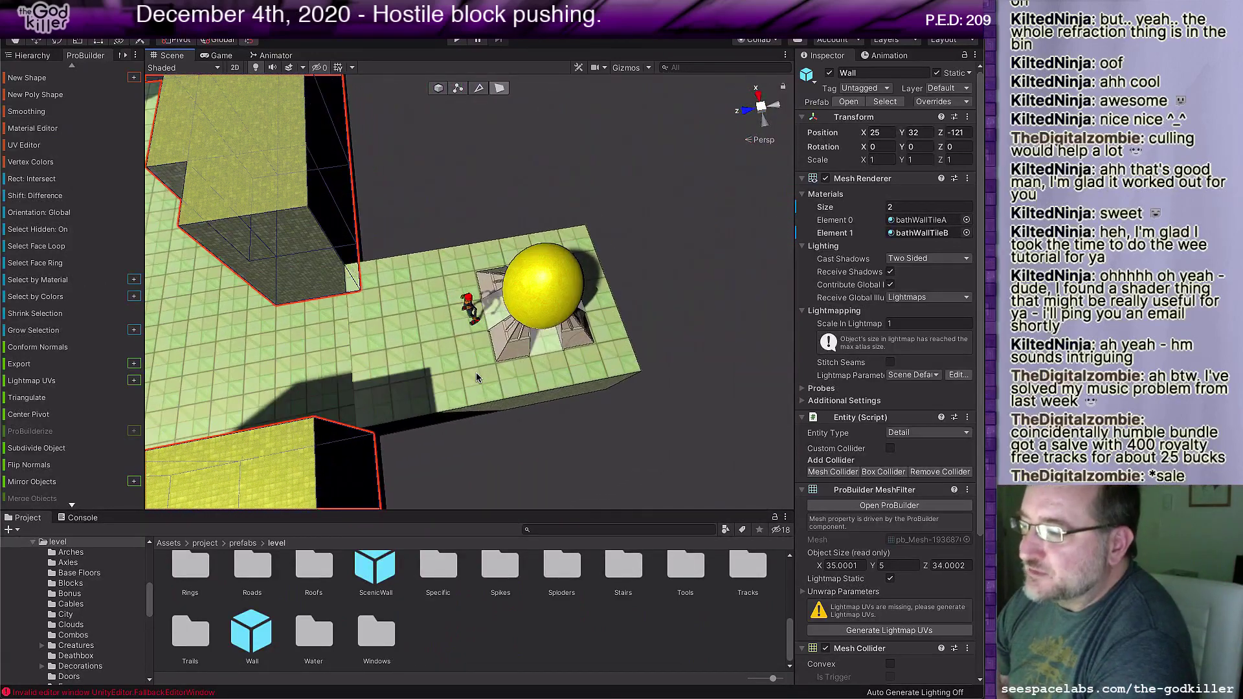
pyautogui.click(327, 208)
pyautogui.click(327, 211)
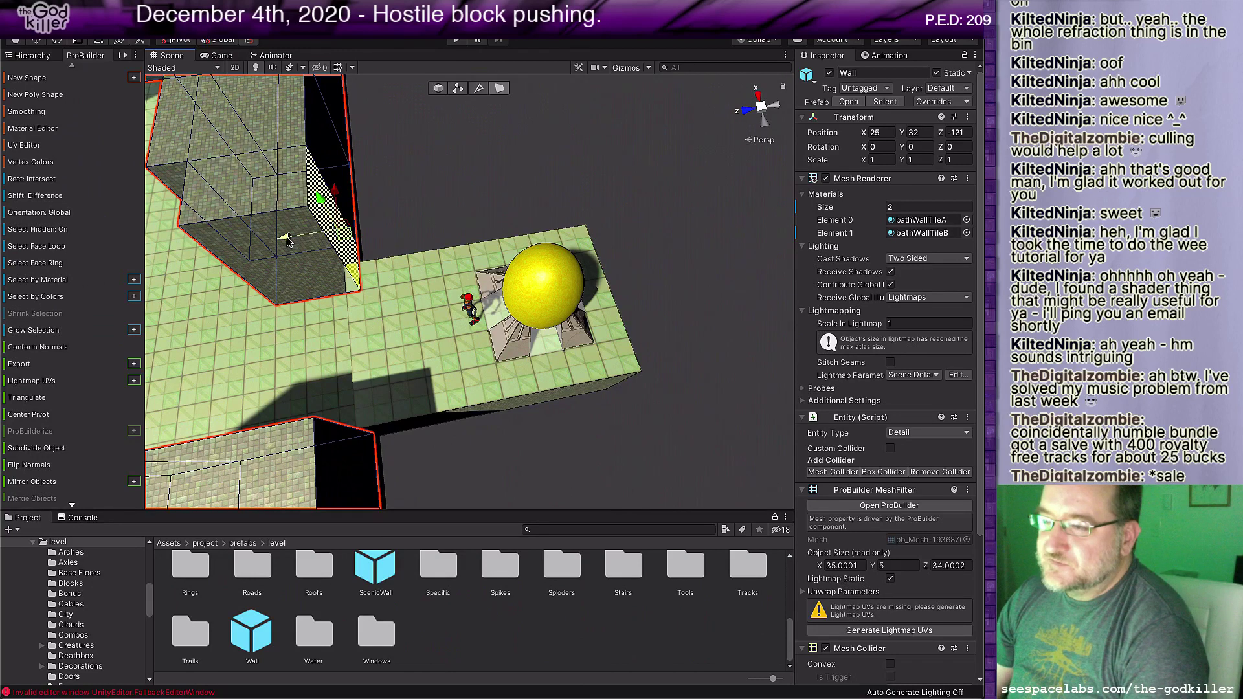
pyautogui.keyDown('shift'); pyautogui.moveTo(287, 241); pyautogui.dragTo(607, 234); pyautogui.keyUp('shift')
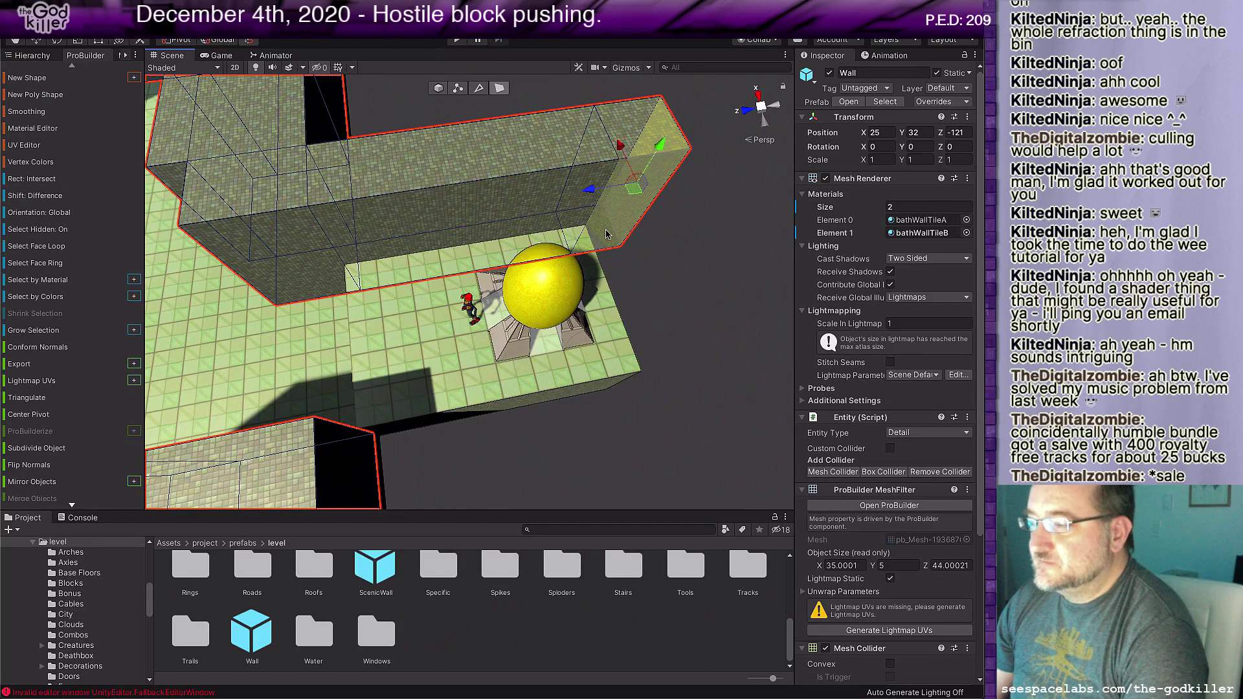
# Step: Extrude the new wall section behind the egg and back along the platform's other side to meet the wall beside the entrance
pyautogui.click(606, 236)
pyautogui.keyDown('shift'); pyautogui.moveTo(621, 173); pyautogui.dragTo(694, 387); pyautogui.keyUp('shift')
pyautogui.click(641, 409)
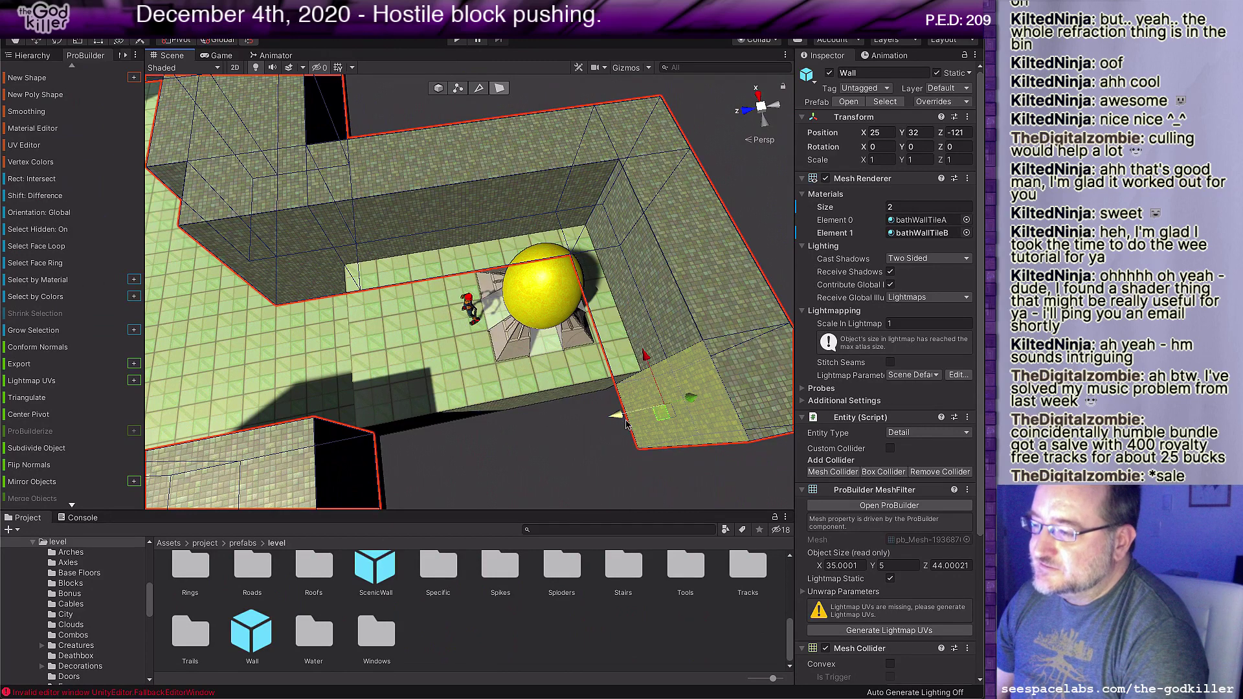
pyautogui.keyDown('shift'); pyautogui.moveTo(619, 413); pyautogui.dragTo(344, 475); pyautogui.keyUp('shift')
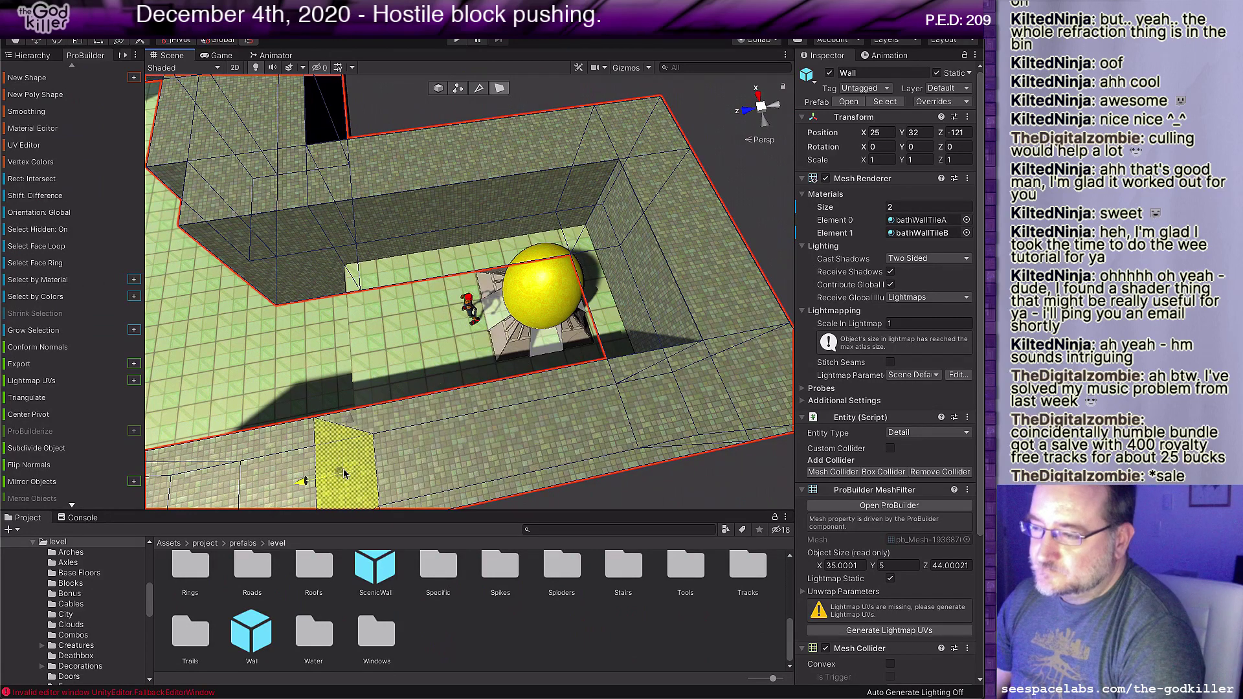
# Step: Place a Block UNPACK prefab from the Blocks folder over an X pad at position 46, 32, -106 and set its letter to X
pyautogui.scroll(-4, 382, 418)
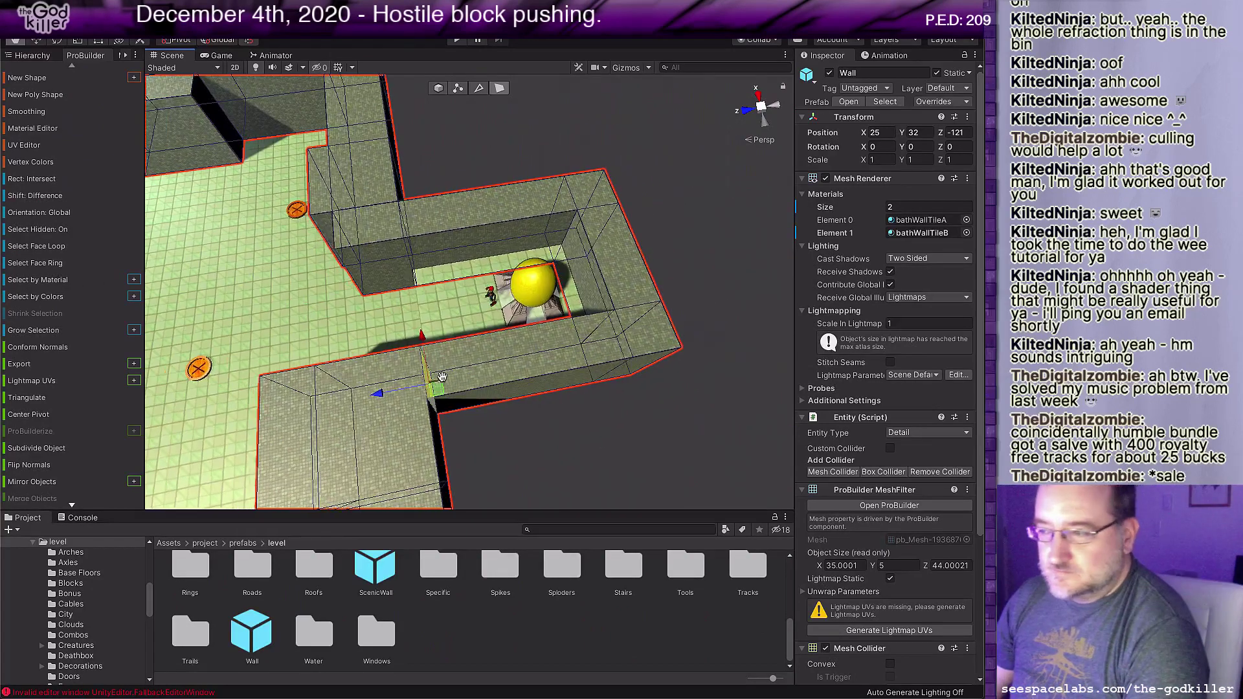
pyautogui.moveTo(424, 387); pyautogui.dragTo(575, 363, button='middle')
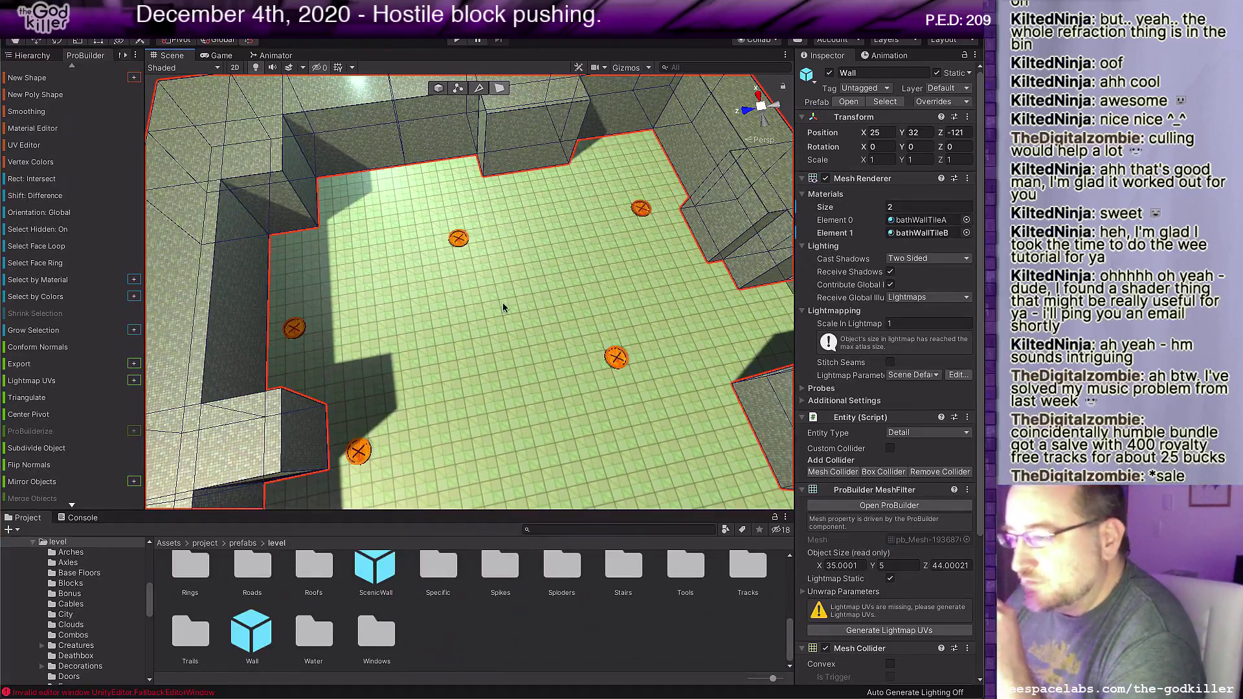
pyautogui.scroll(5, 294, 581)
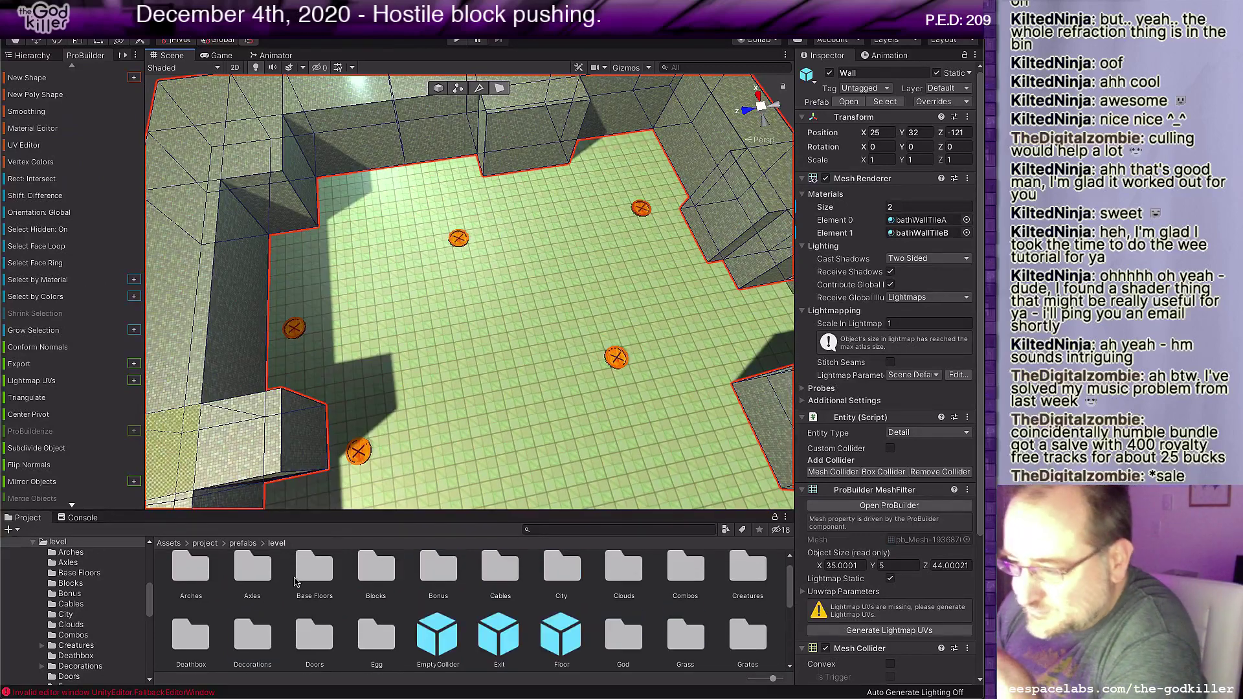
pyautogui.click(377, 572)
pyautogui.doubleClick(379, 574)
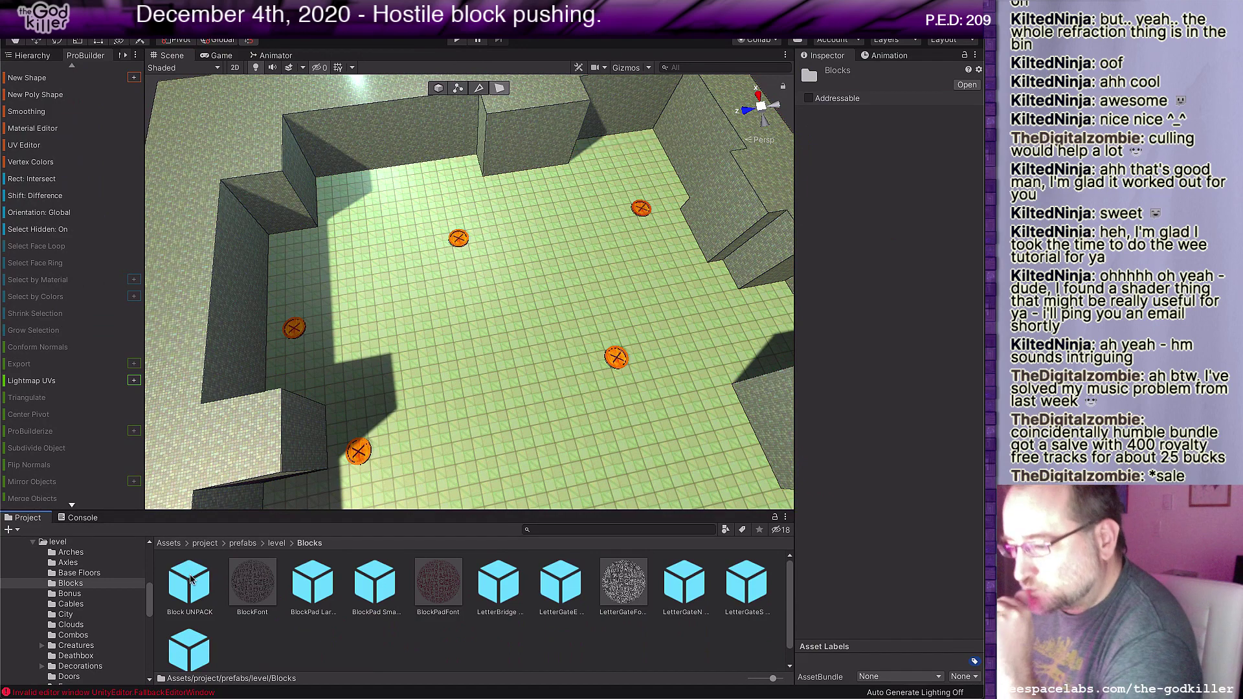
pyautogui.moveTo(189, 578); pyautogui.dragTo(480, 434)
pyautogui.moveTo(467, 343); pyautogui.dragTo(441, 253)
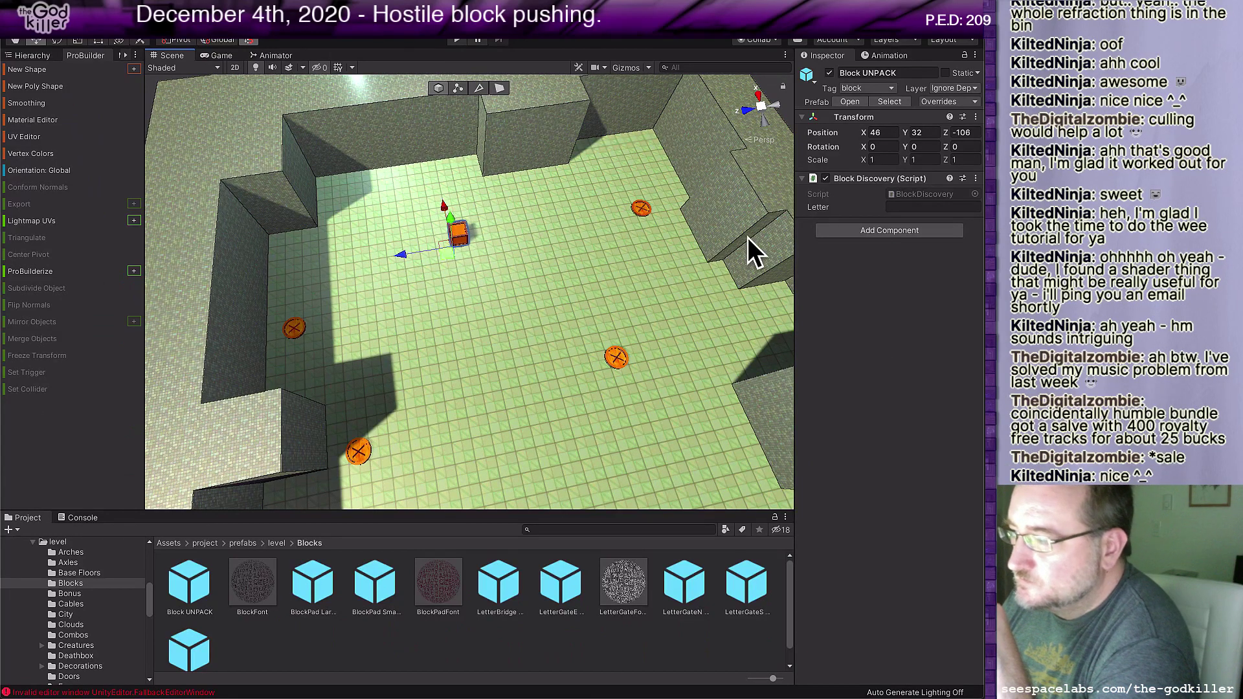
pyautogui.click(914, 207)
pyautogui.write('X')
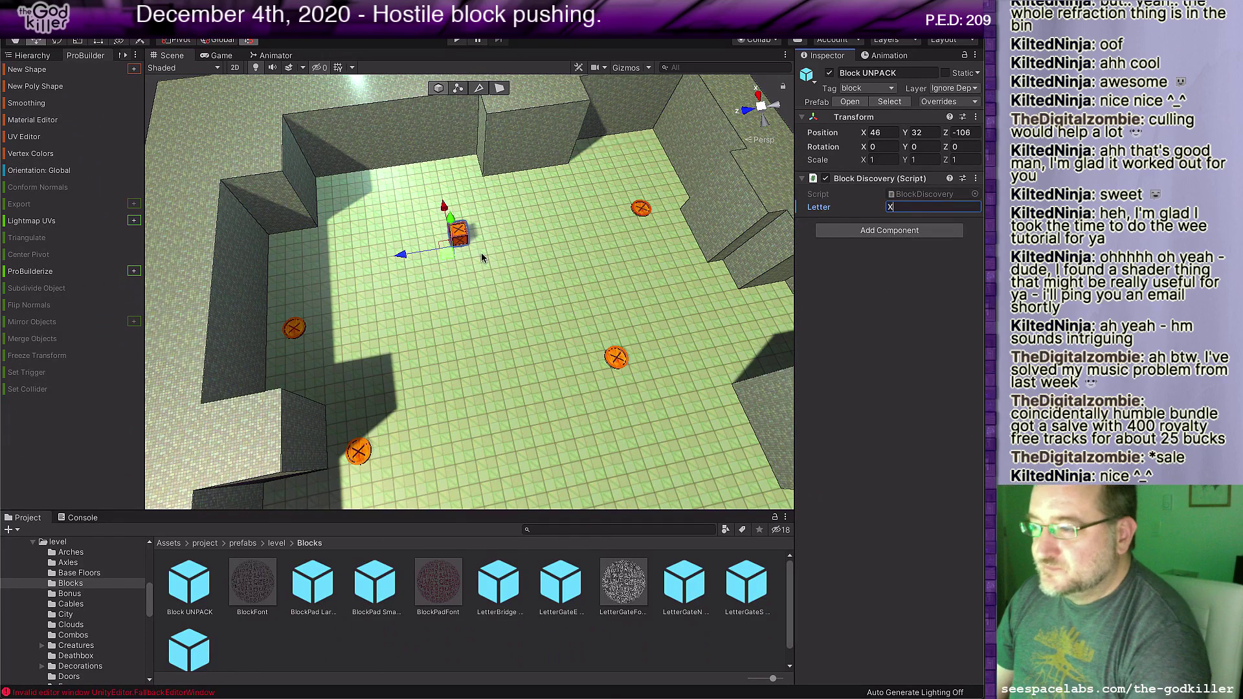
# Step: Duplicate the X block onto the four uncovered pads around it in the room, including at 46, 32, -118 and 35, 32, -99
pyautogui.click(451, 254)
pyautogui.hotkey('ctrl', 'd')
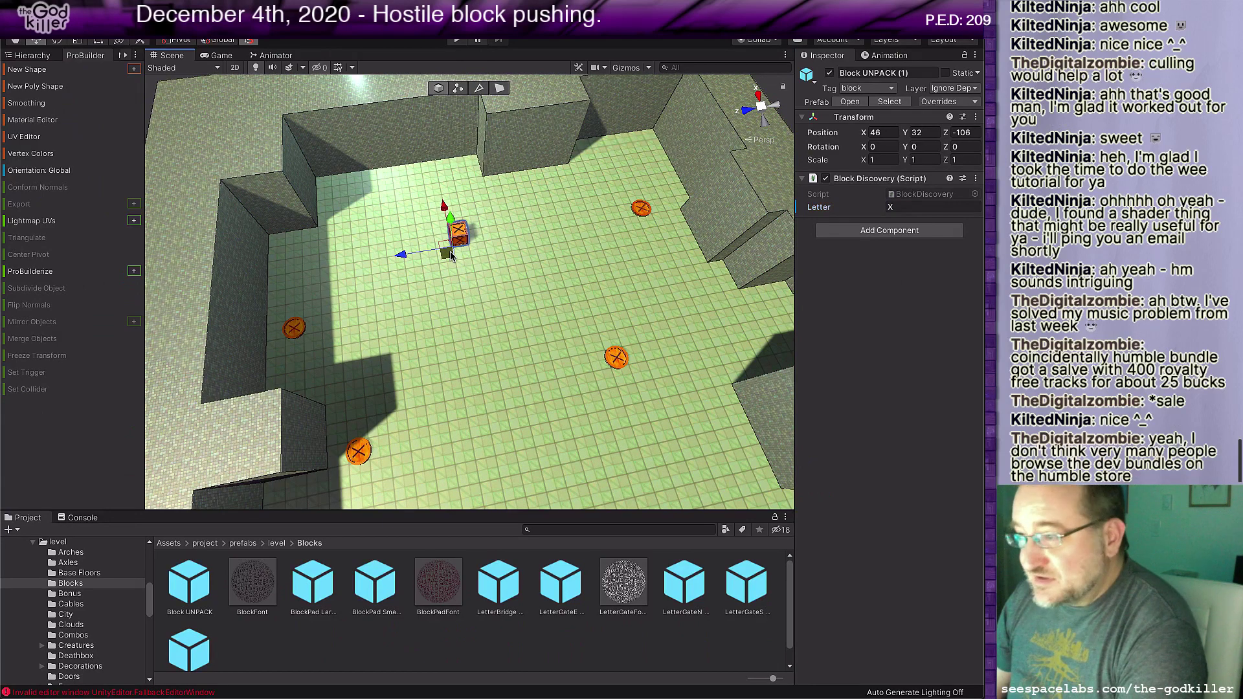
pyautogui.moveTo(452, 255); pyautogui.dragTo(643, 221)
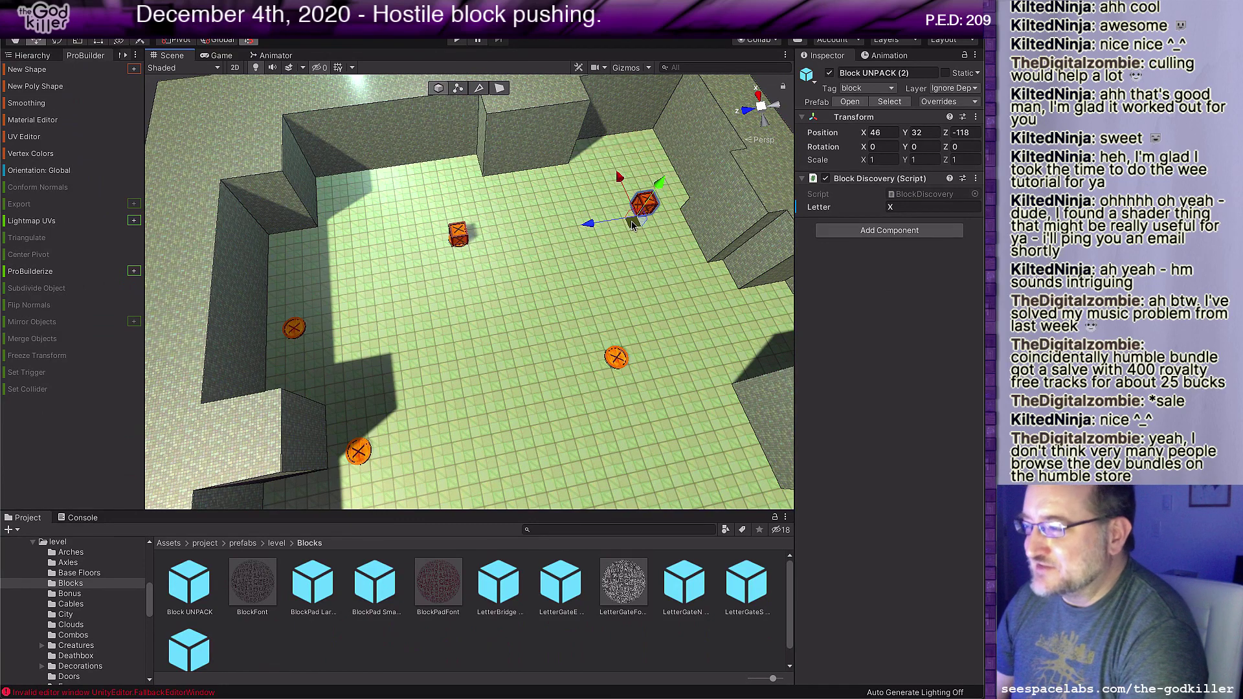
pyautogui.moveTo(633, 224); pyautogui.dragTo(358, 469)
pyautogui.hotkey('ctrl', 'd')
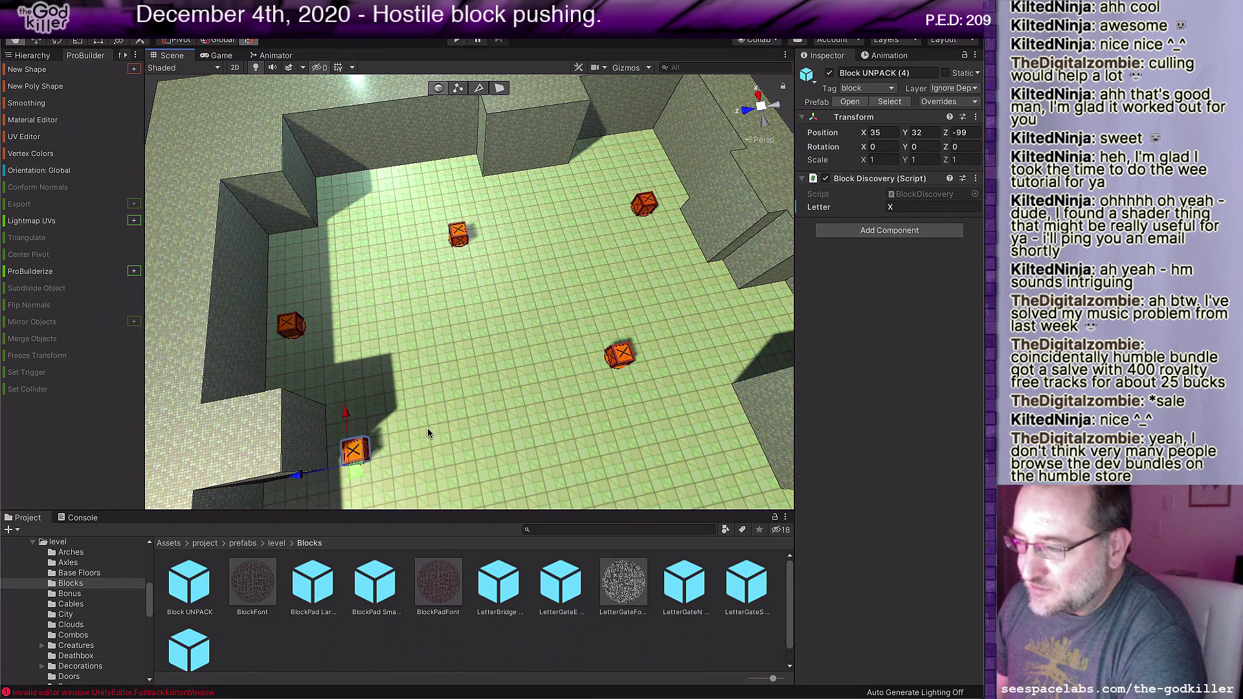
# Step: Duplicate the X block onto the two pads along the room's shaded wall, placing the second copy at 27, 32, -106
pyautogui.moveTo(428, 429); pyautogui.dragTo(446, 334, button='middle')
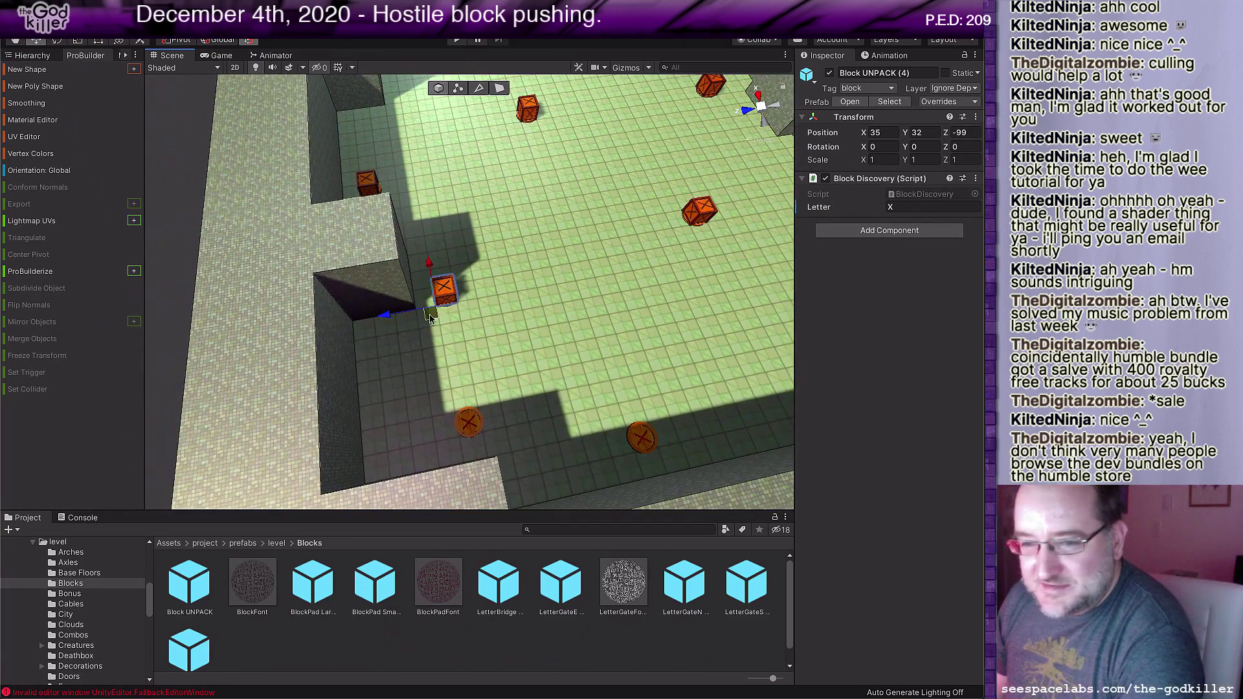
pyautogui.hotkey('ctrl', 'd')
pyautogui.moveTo(431, 317); pyautogui.dragTo(636, 469)
pyautogui.hotkey('ctrl', 'd')
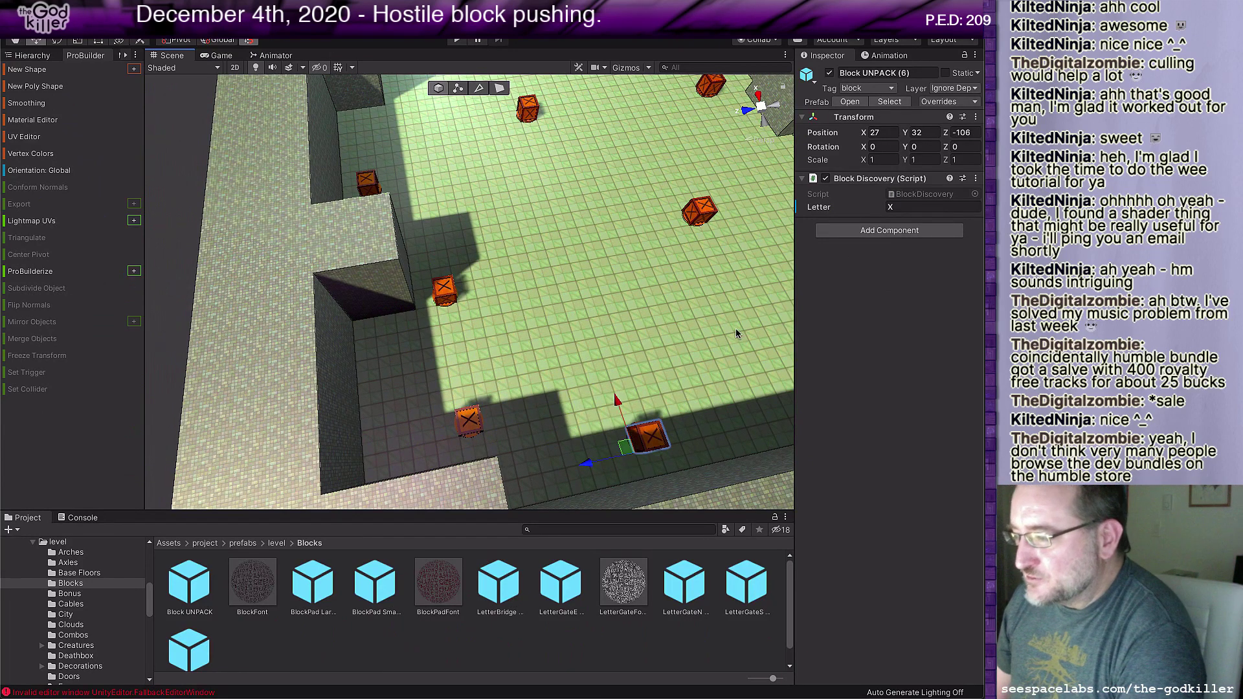
# Step: Duplicate the X block onto the last uncovered pad in the room's shaded corner at 28, 32, -119
pyautogui.moveTo(735, 329); pyautogui.dragTo(825, 324, button='middle')
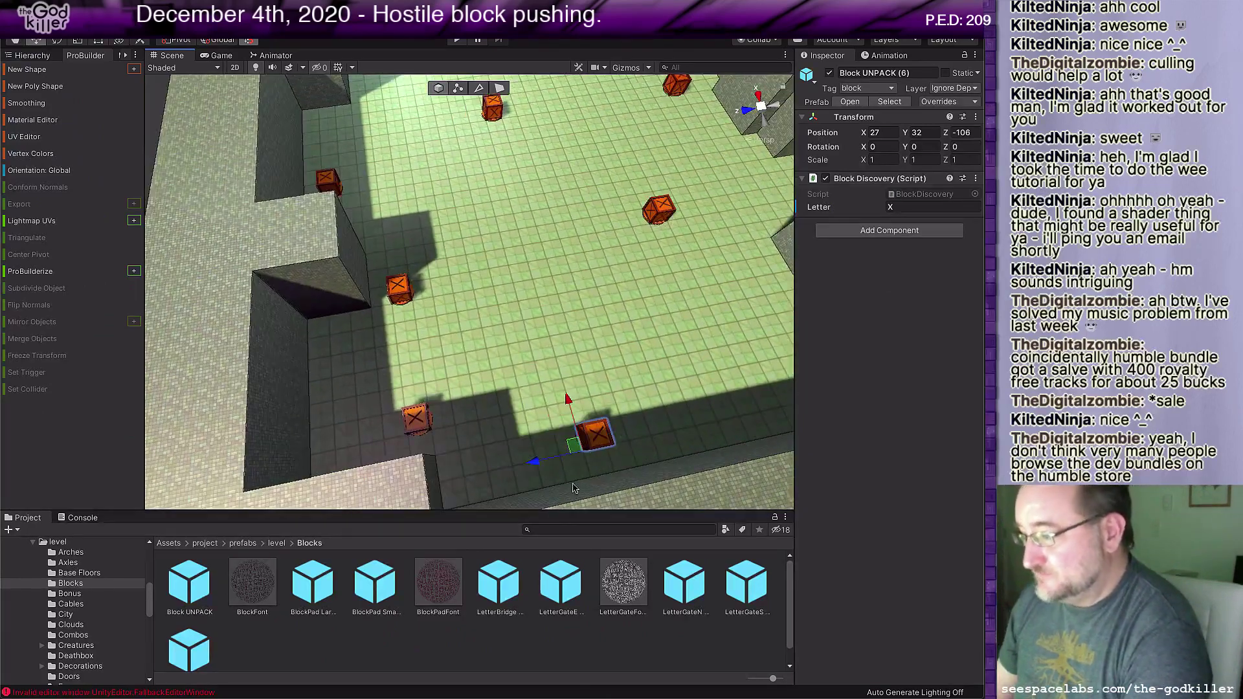
pyautogui.hotkey('ctrl', 'd')
pyautogui.moveTo(571, 447); pyautogui.dragTo(697, 344)
pyautogui.moveTo(697, 376); pyautogui.dragTo(328, 367, button='middle')
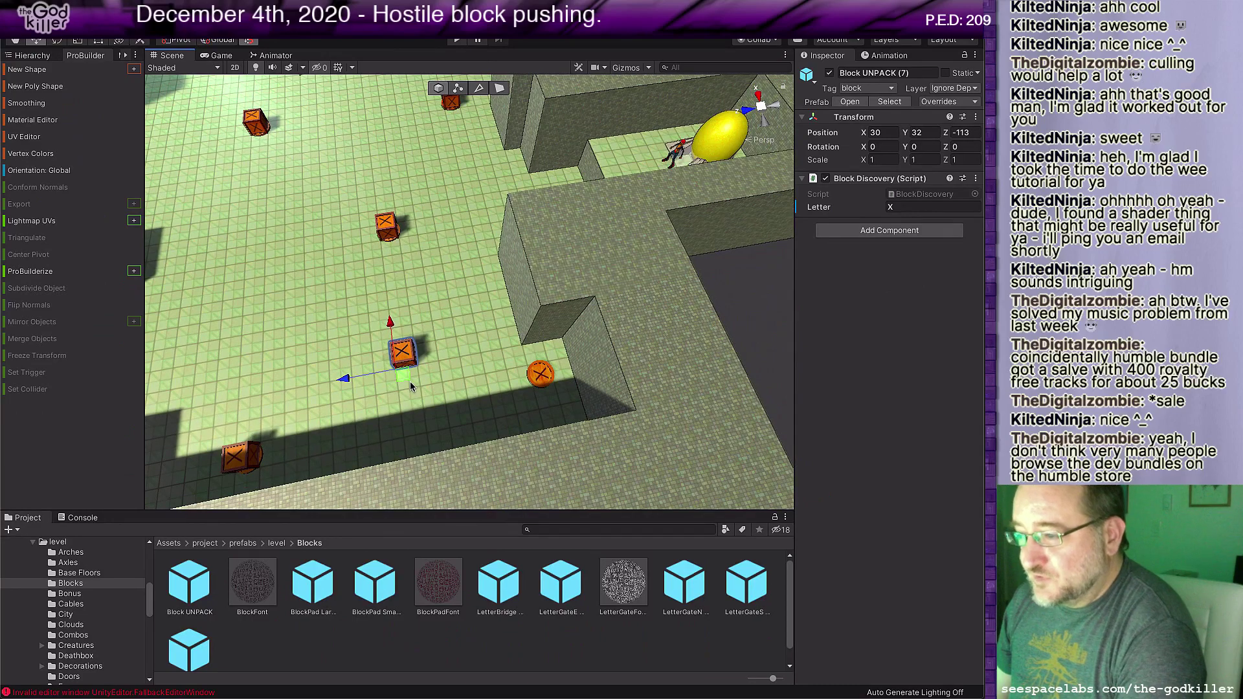
pyautogui.moveTo(407, 379); pyautogui.dragTo(536, 401)
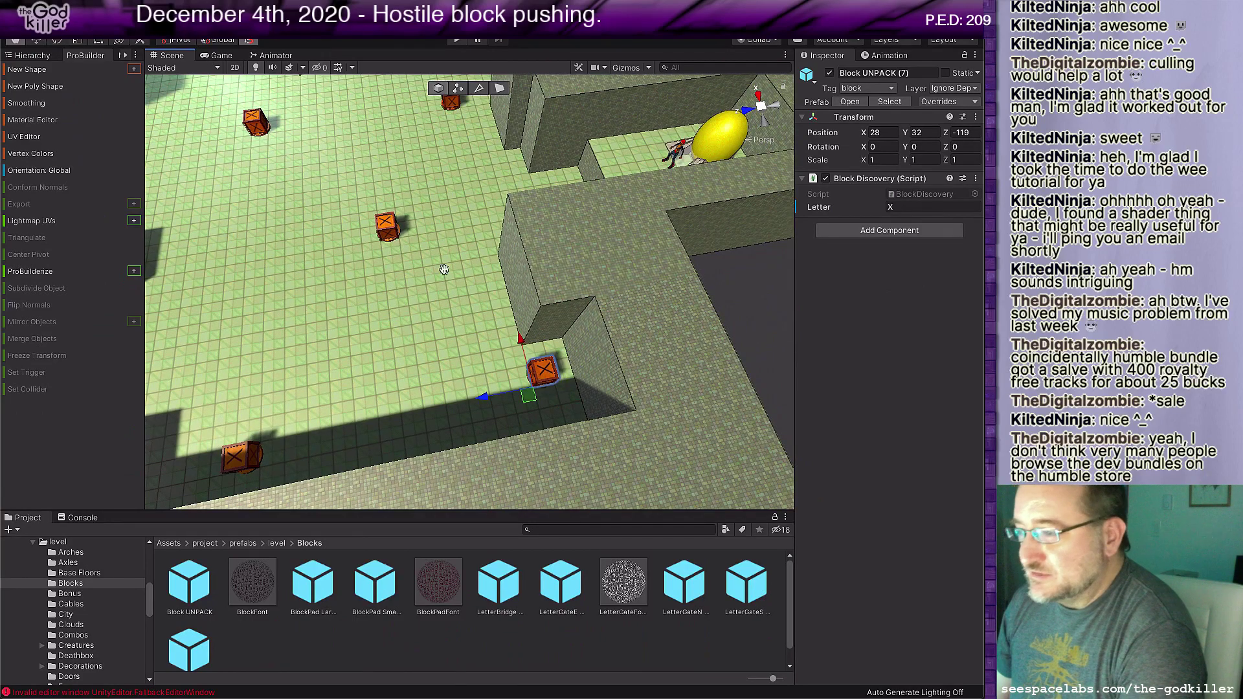
pyautogui.moveTo(444, 270); pyautogui.dragTo(573, 320, button='middle')
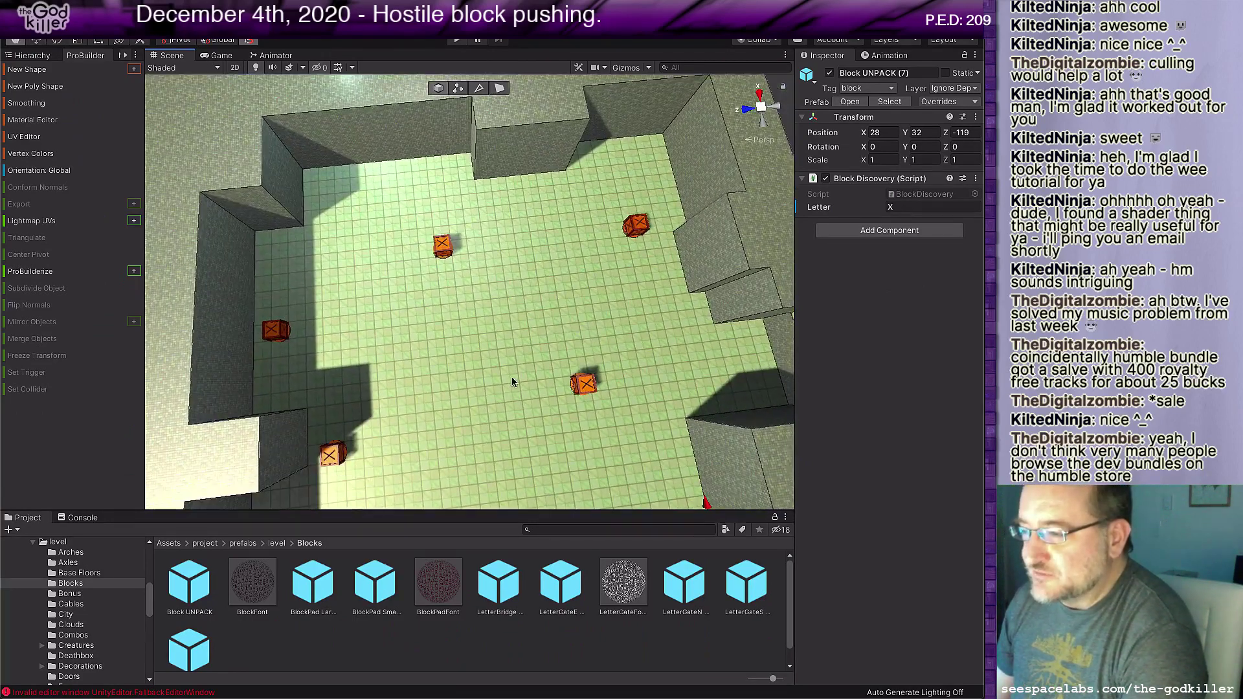
pyautogui.moveTo(512, 378); pyautogui.dragTo(464, 366, button='middle')
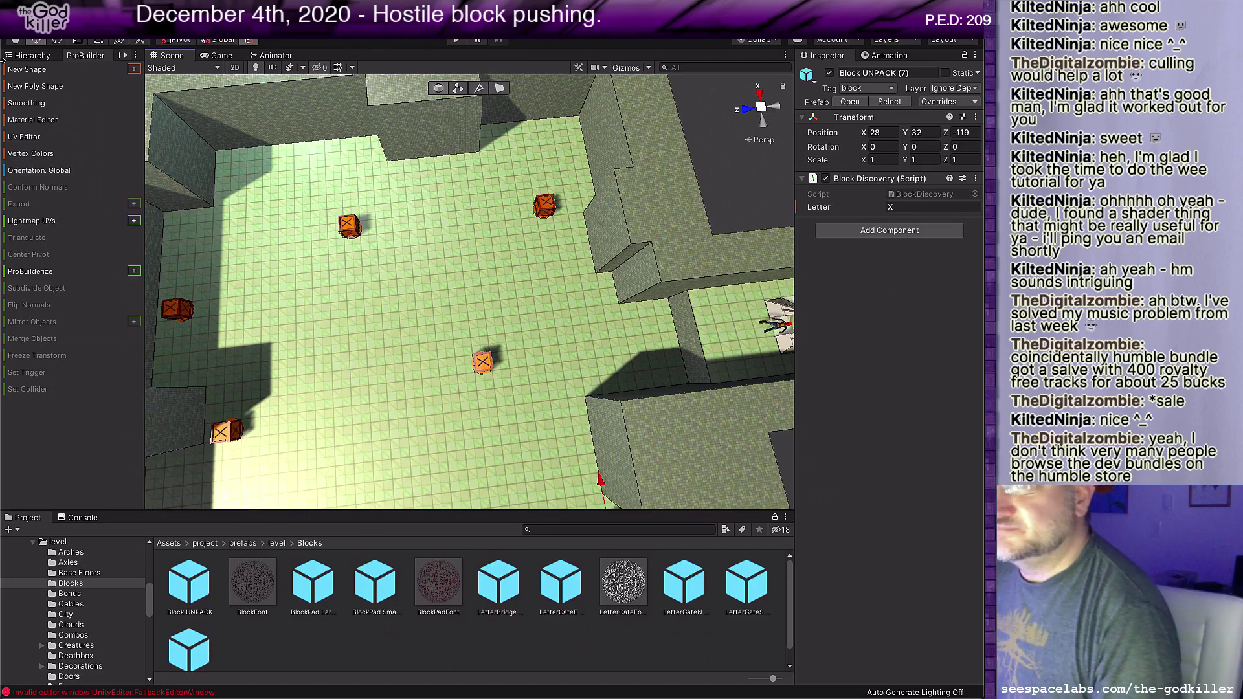
# Step: Unpack the original Block UNPACK prefab instance located at 46, 32, -106
pyautogui.click(31, 56)
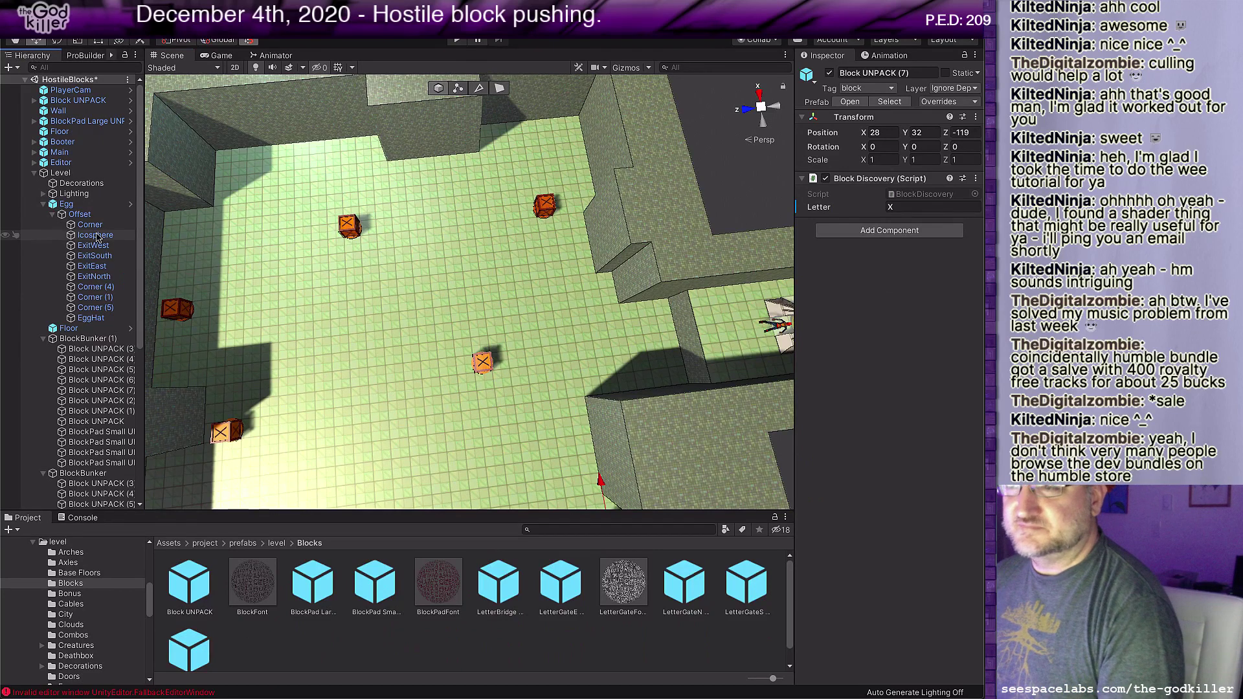
pyautogui.click(76, 101)
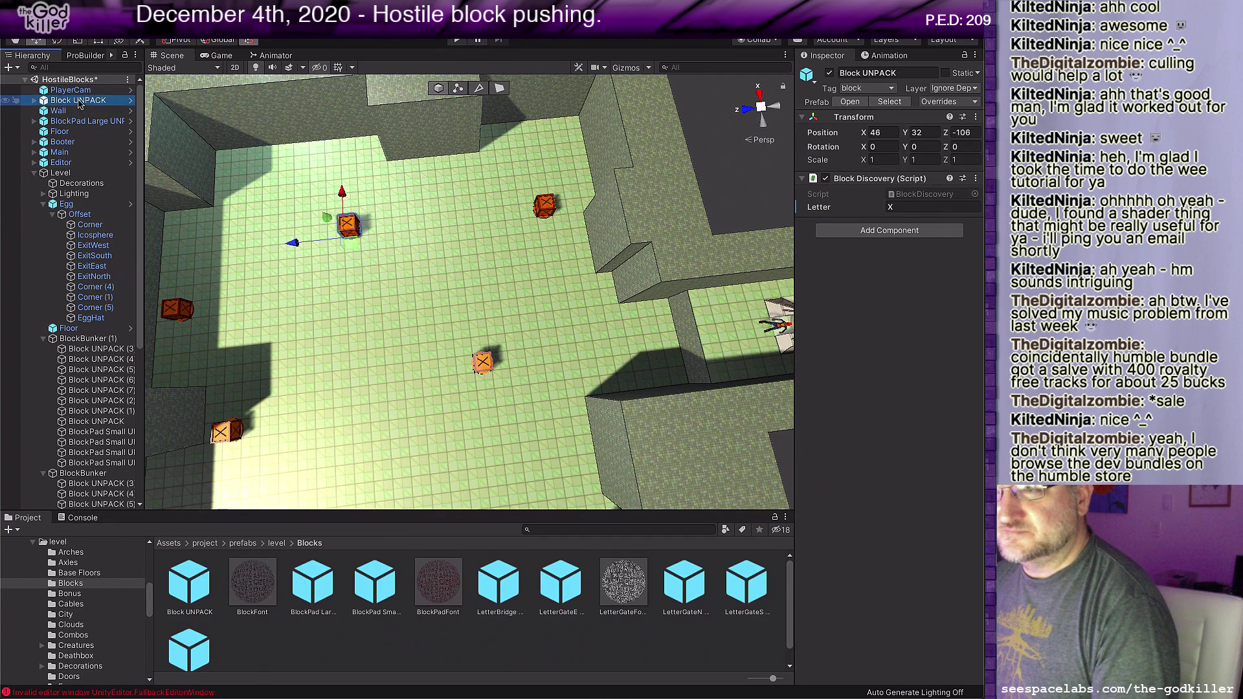
pyautogui.rightClick(78, 101)
pyautogui.click(123, 232)
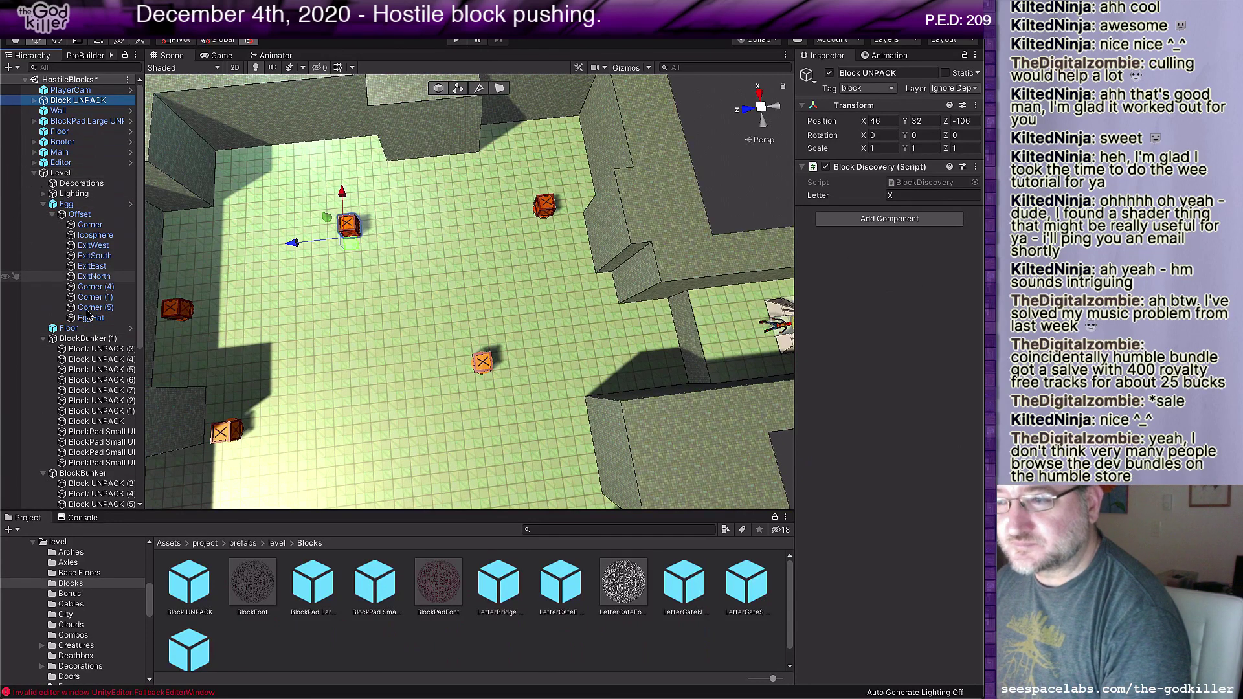
# Step: Delete the BlockBunker (1) and BlockBunker groups from the Level object
pyautogui.click(90, 339)
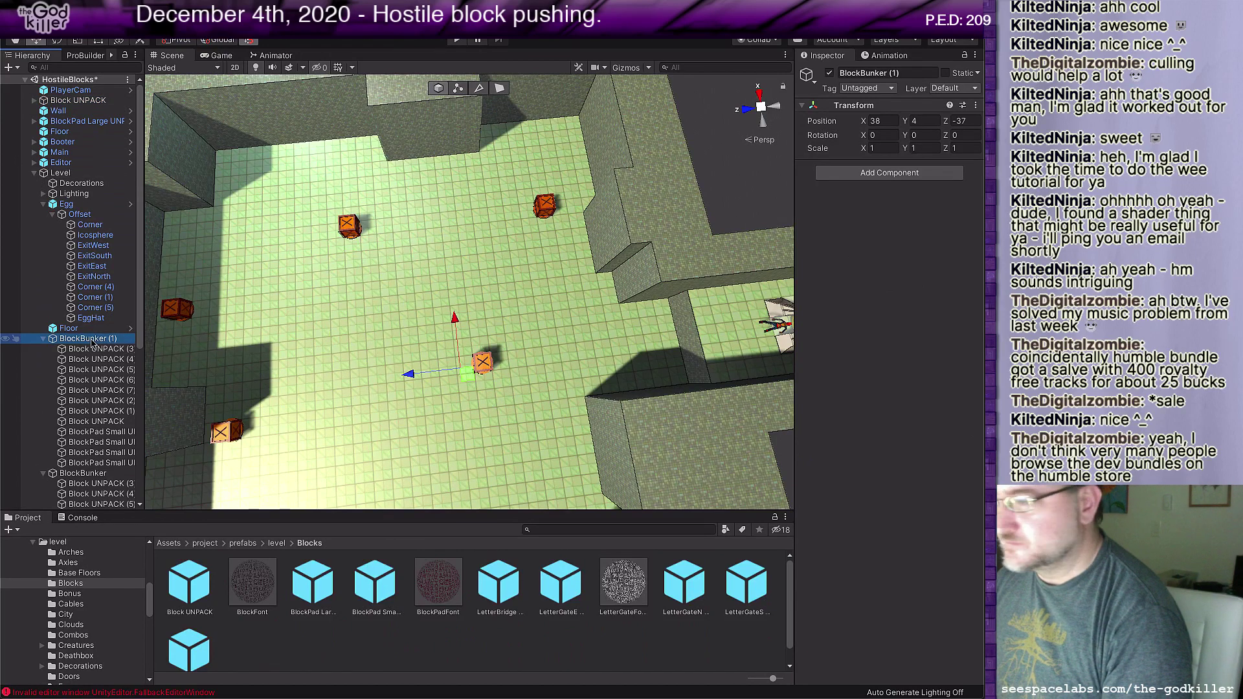
pyautogui.rightClick(92, 342)
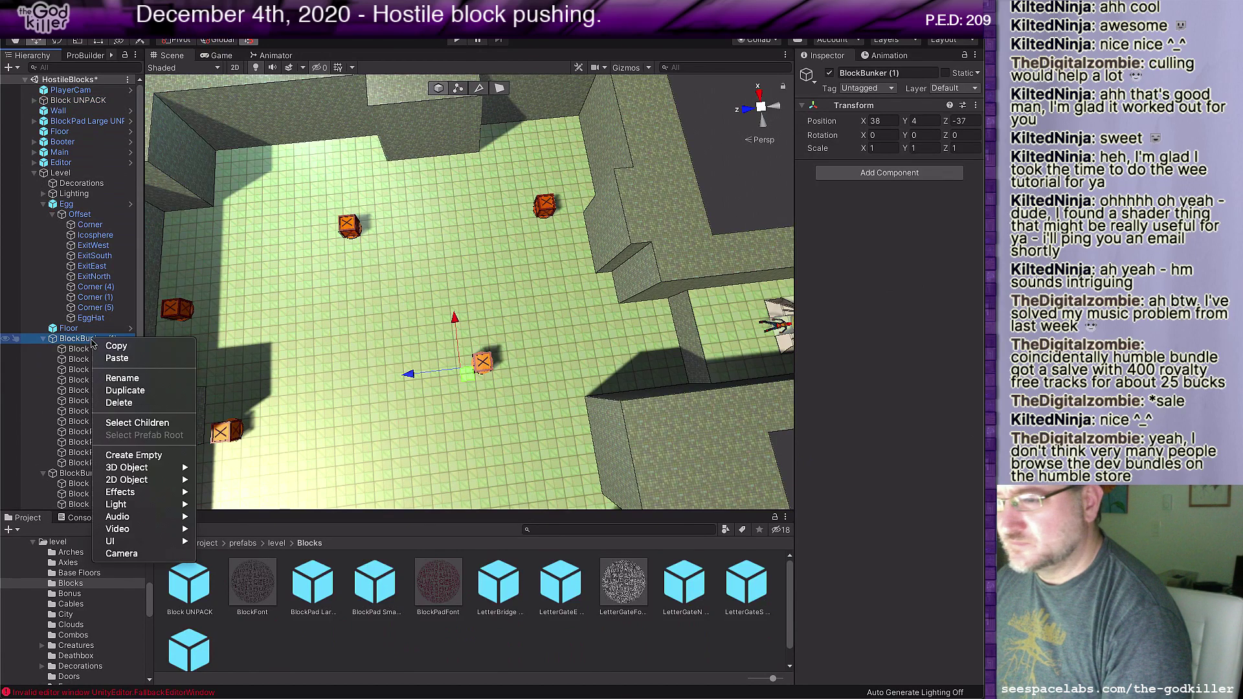
pyautogui.click(105, 402)
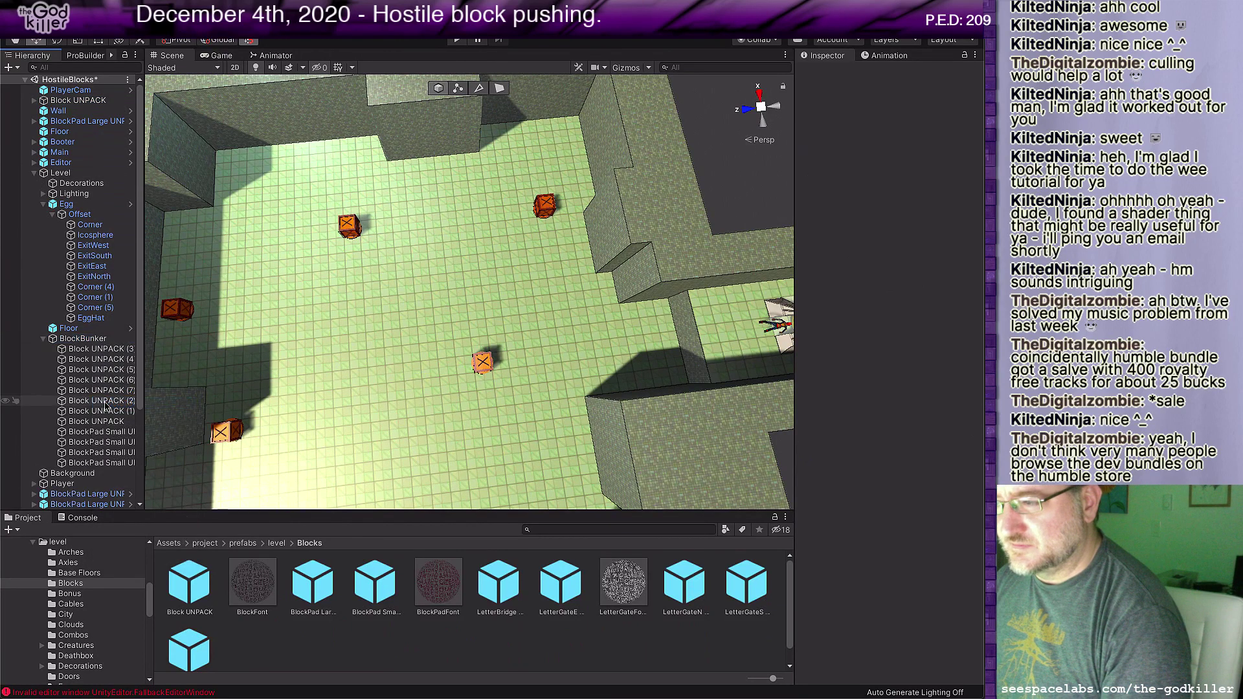
pyautogui.click(90, 340)
pyautogui.rightClick(91, 343)
pyautogui.click(120, 403)
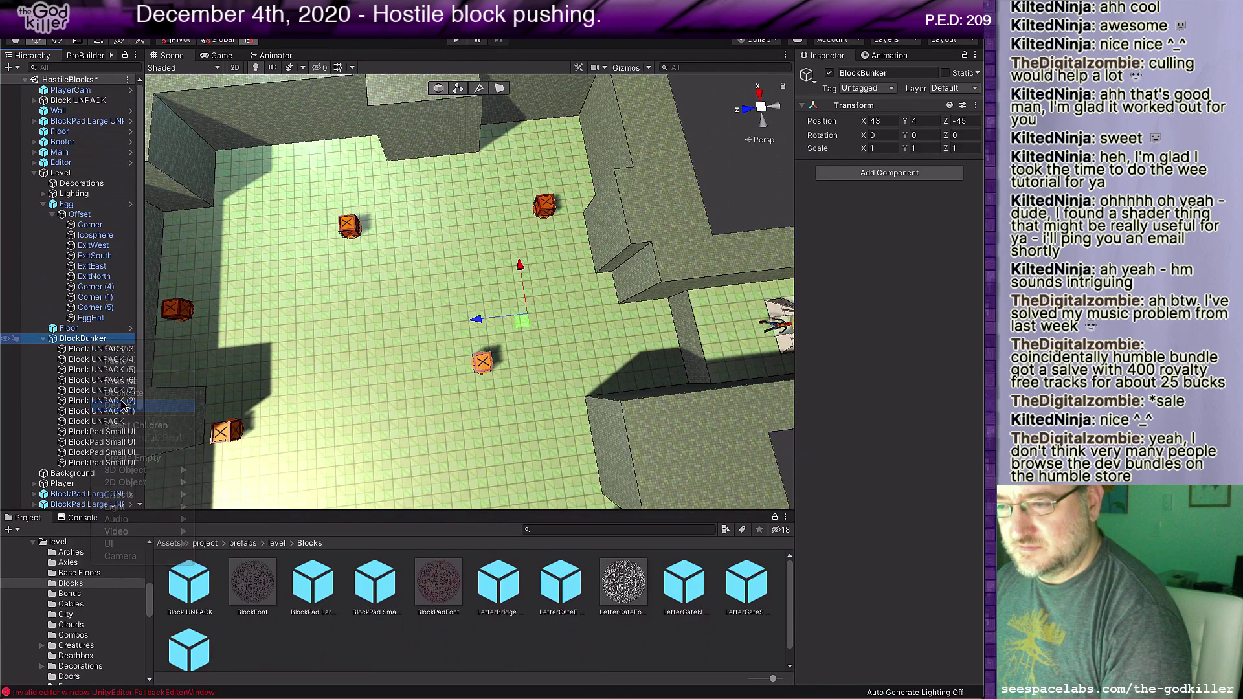
# Step: Unpack the prefab instances listed below Player, from the first BlockPad Large UNPACK through Block UNPACK (7)
pyautogui.click(113, 359)
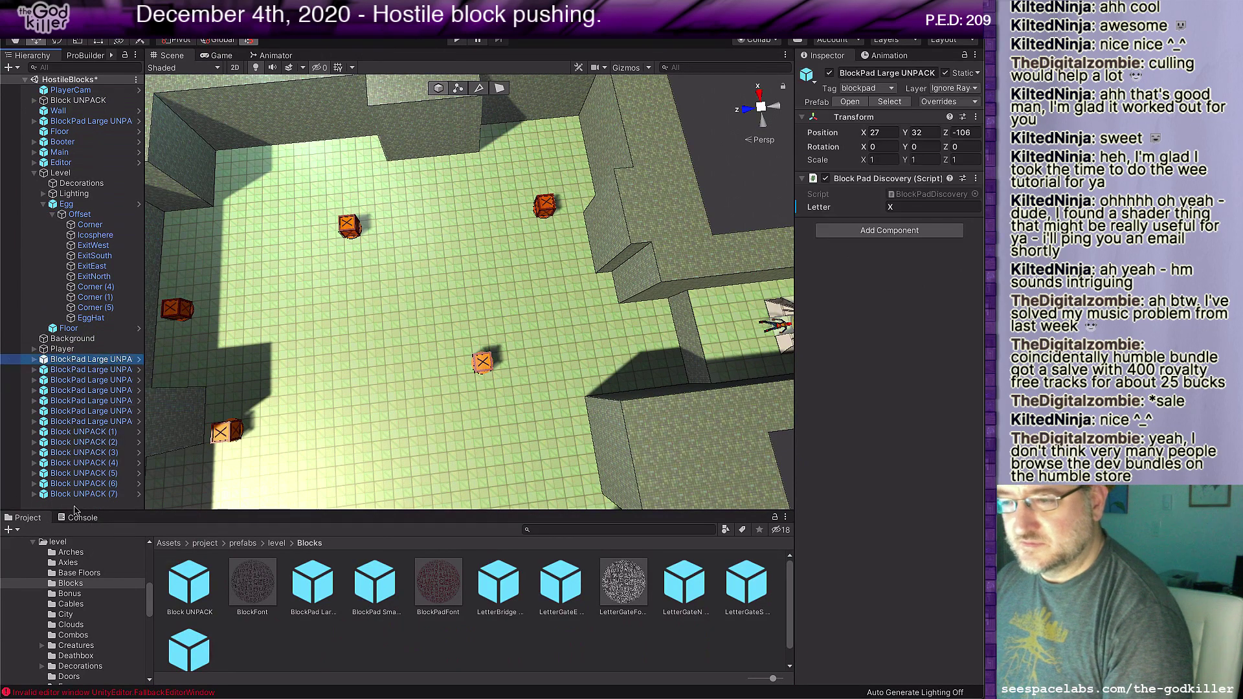
pyautogui.keyDown('shift'); pyautogui.click(80, 495); pyautogui.keyUp('shift')
pyautogui.rightClick(71, 495)
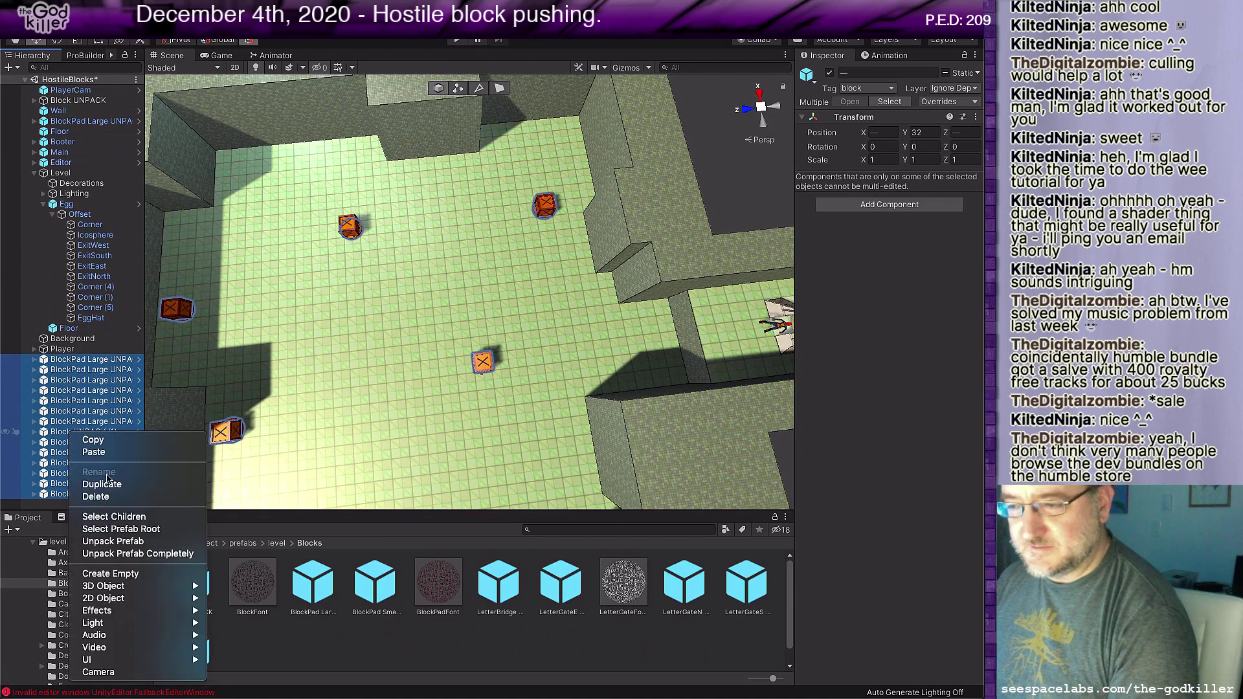
pyautogui.click(114, 542)
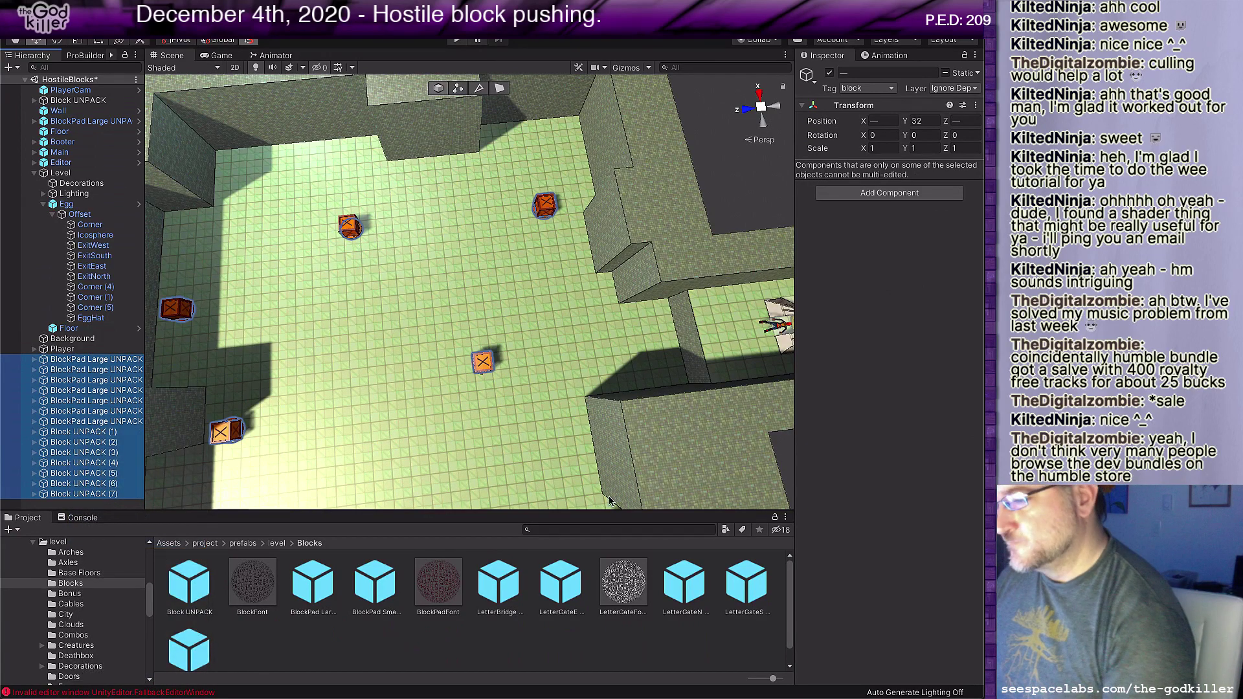
# Step: Open the Creatures folder inside the level prefabs folder
pyautogui.click(277, 544)
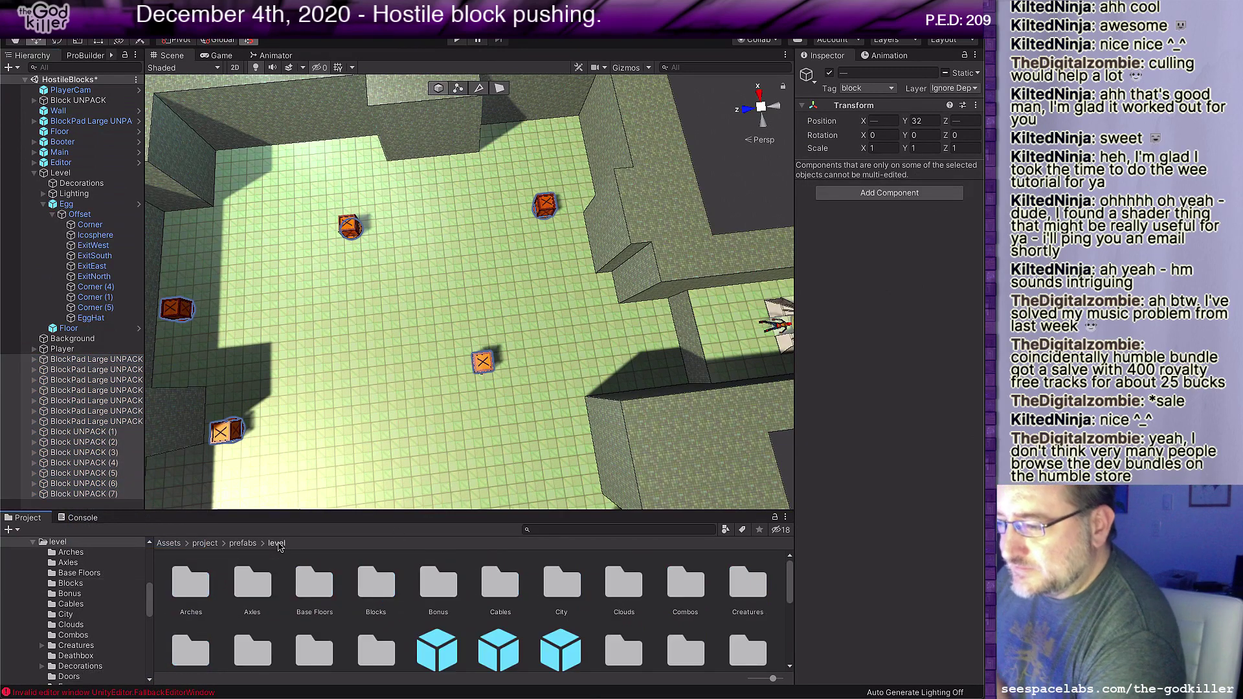
pyautogui.doubleClick(732, 585)
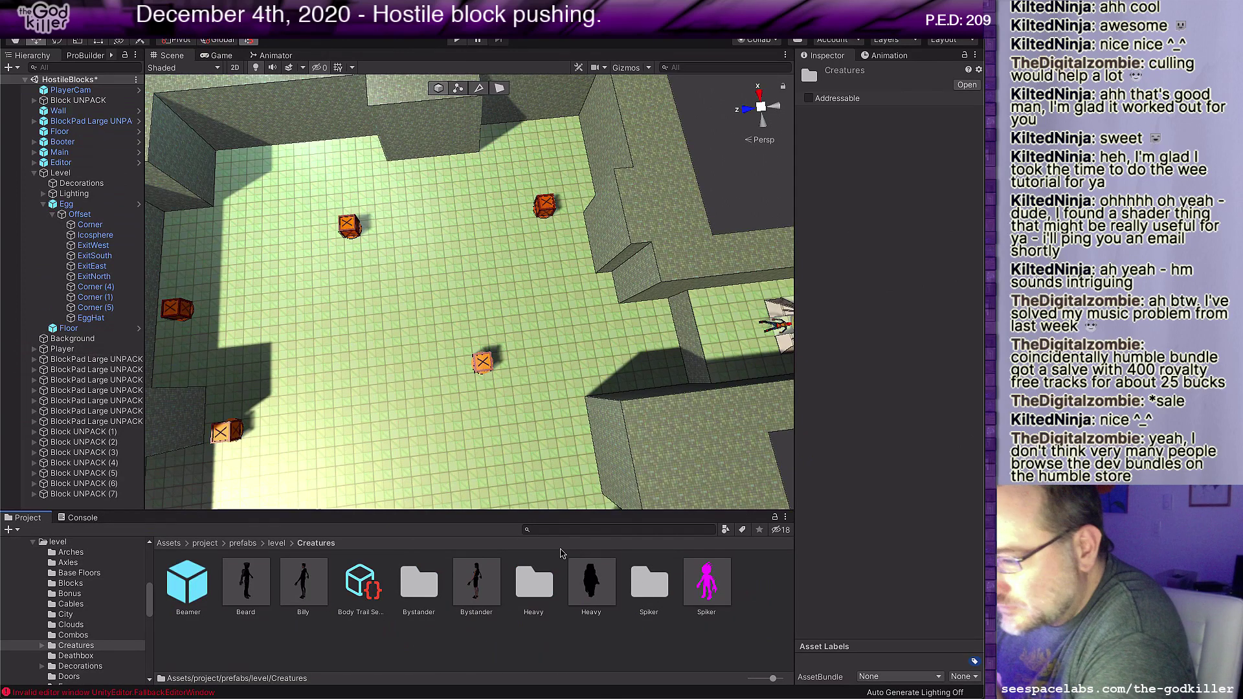
pyautogui.moveTo(476, 580); pyautogui.dragTo(486, 615)
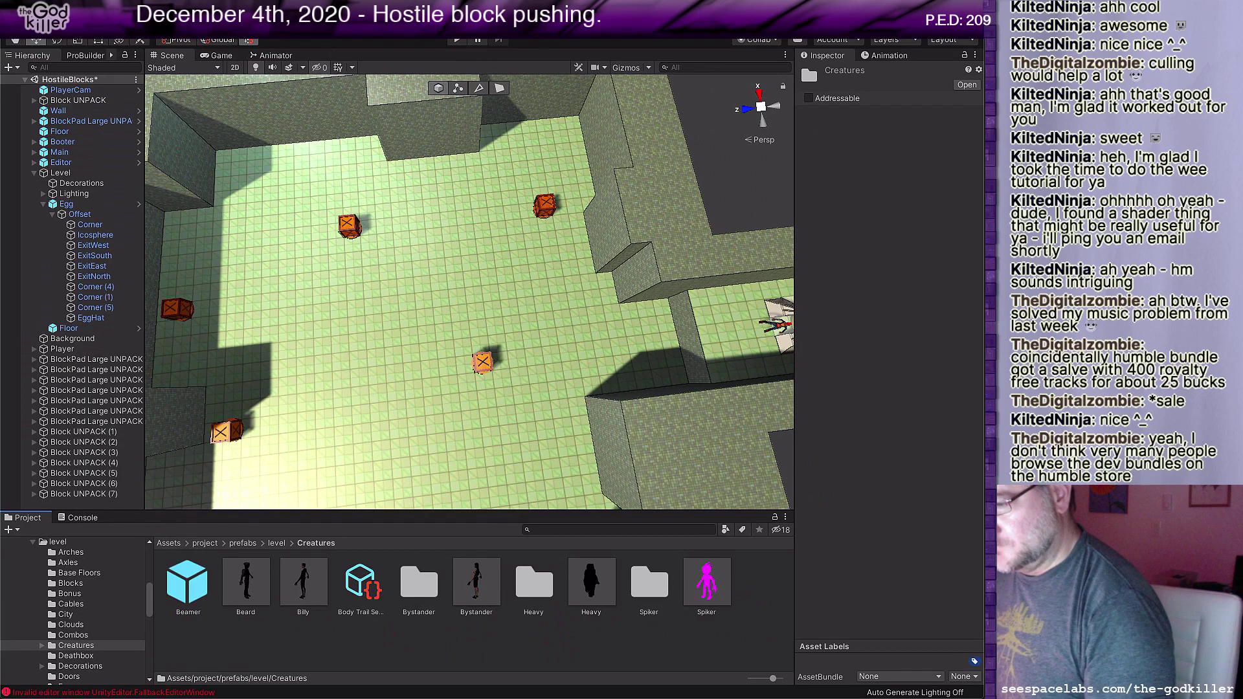
pyautogui.click(105, 6)
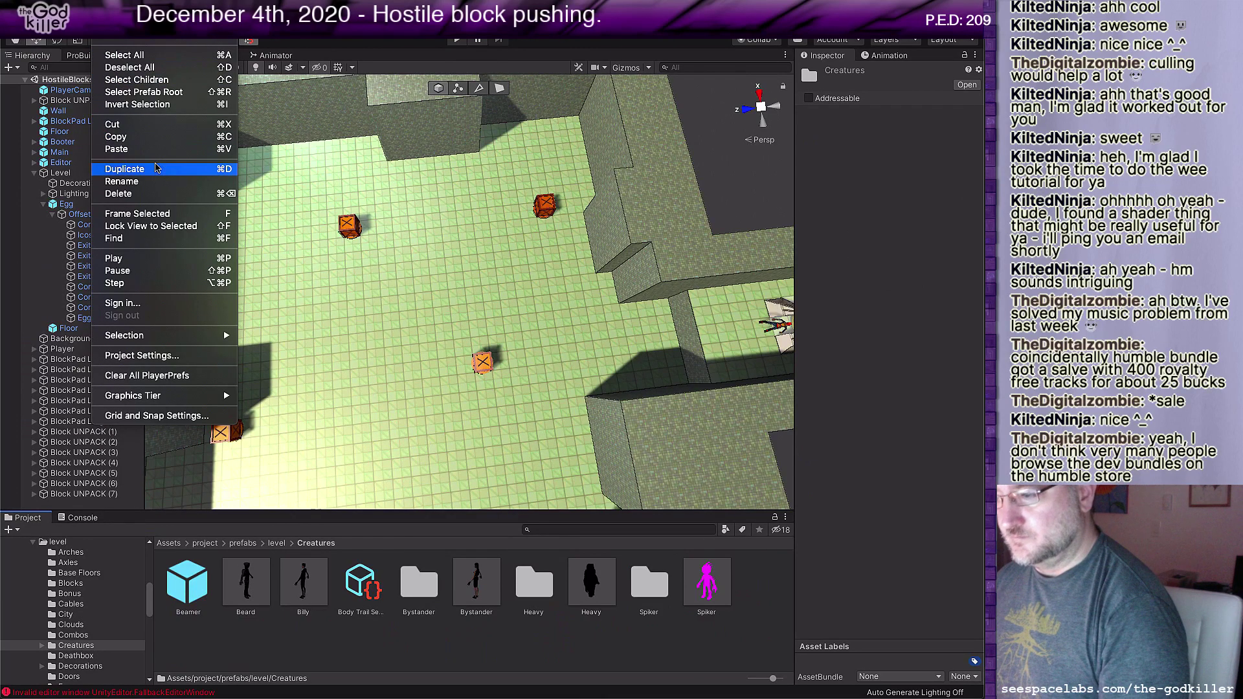
pyautogui.click(155, 168)
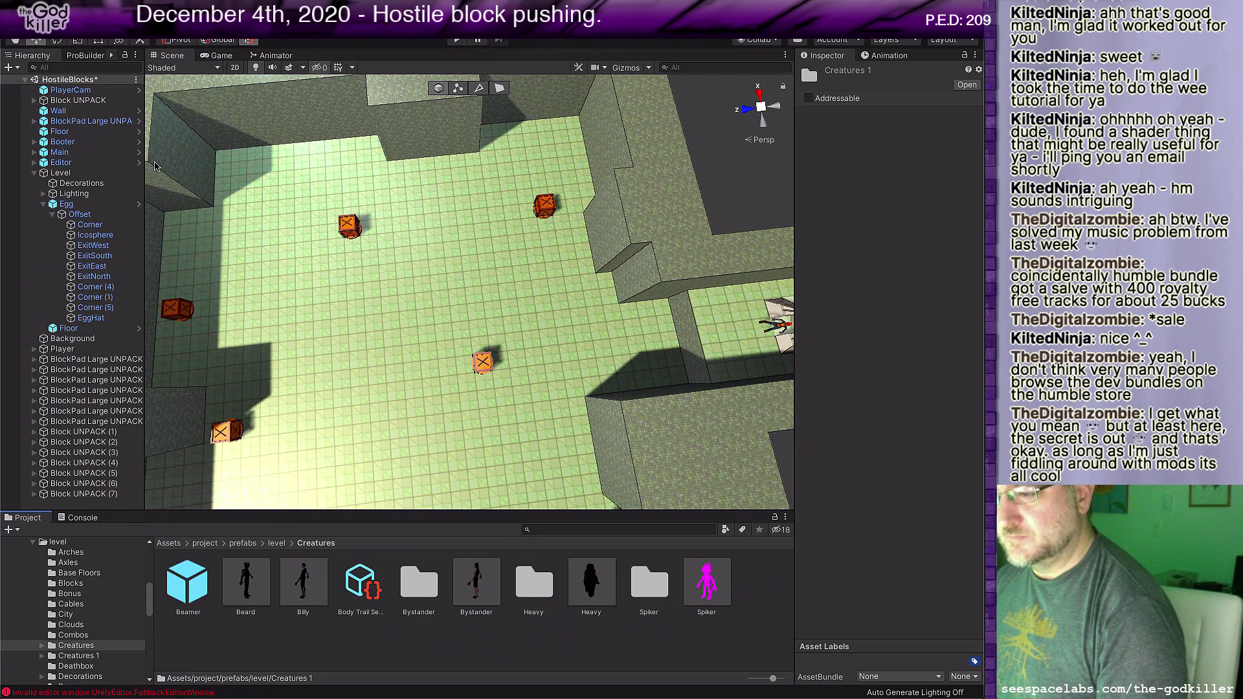
pyautogui.click(104, 7)
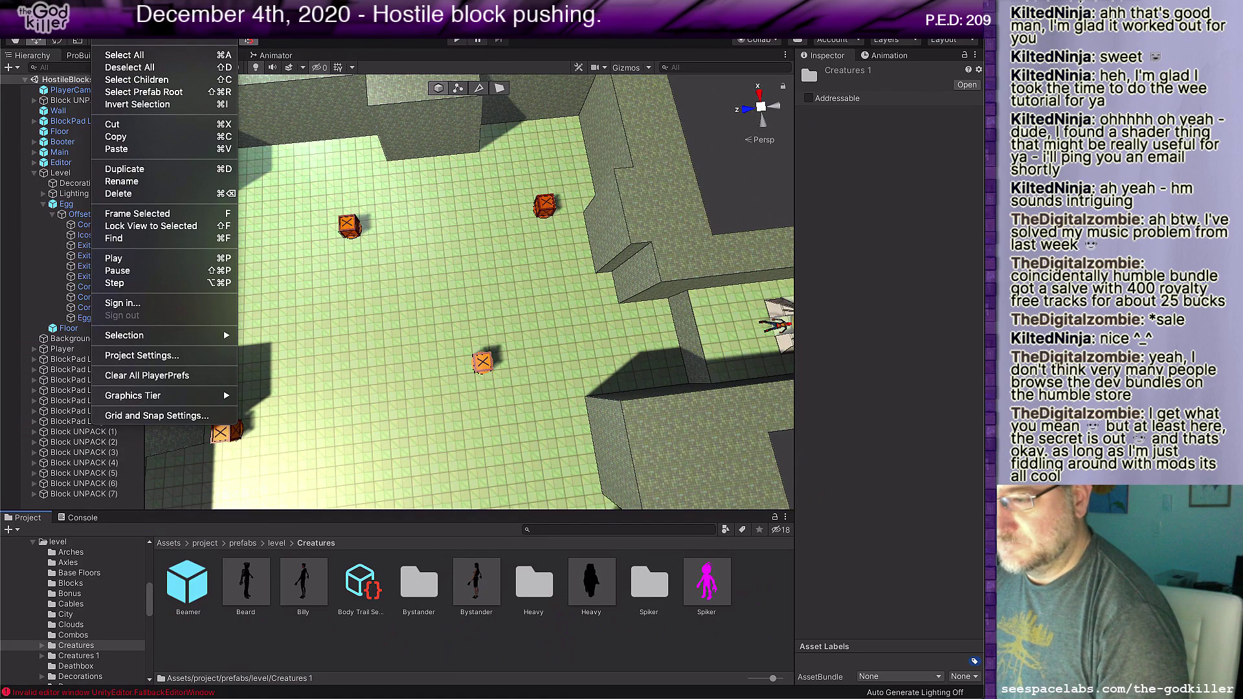
pyautogui.moveTo(191, 8)
pyautogui.click(354, 47)
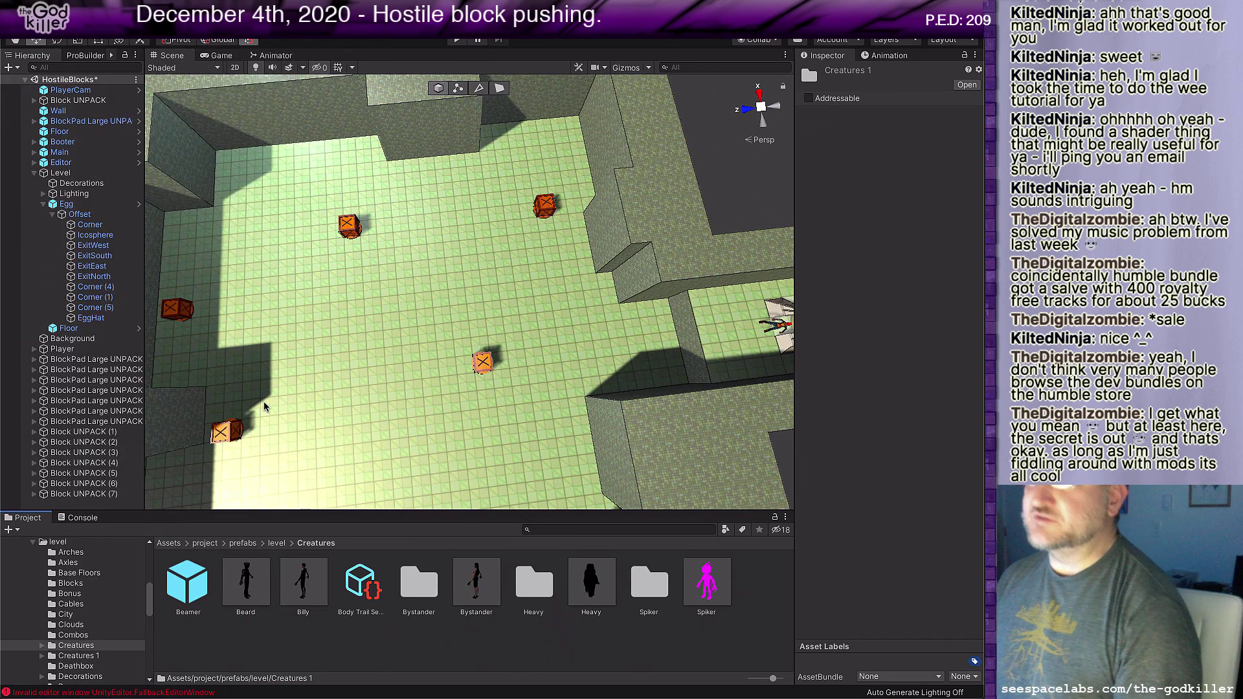
pyautogui.click(78, 656)
pyautogui.rightClick(79, 660)
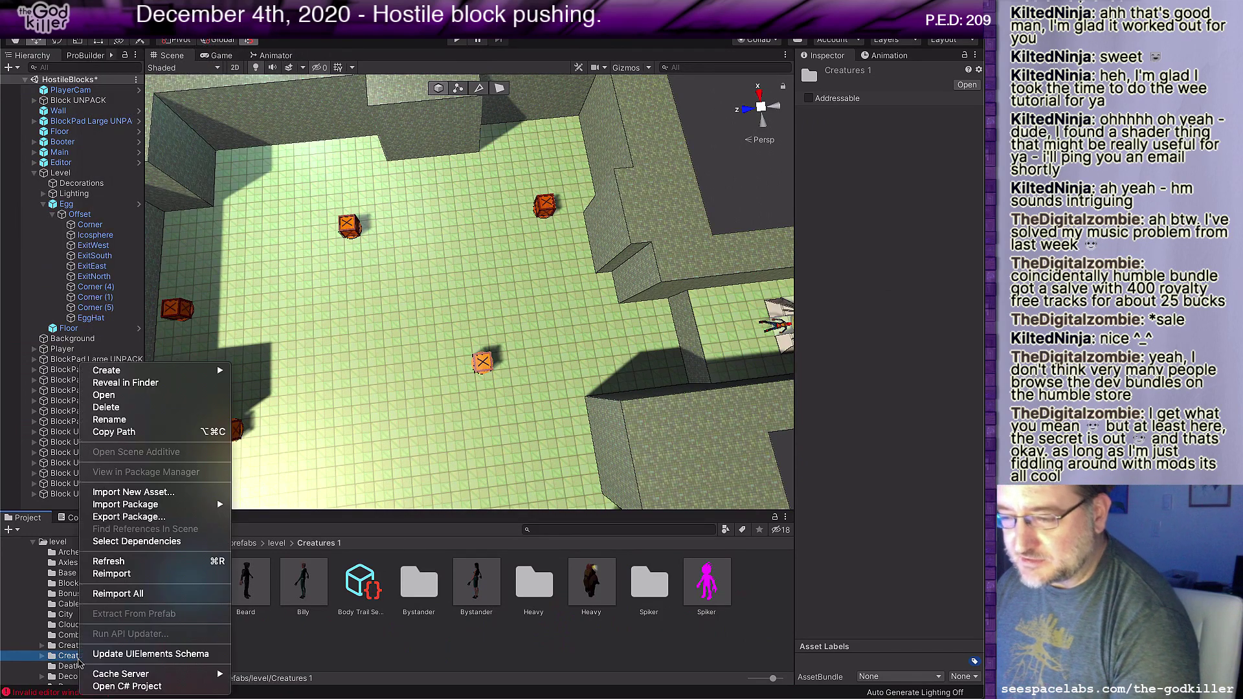
pyautogui.click(95, 408)
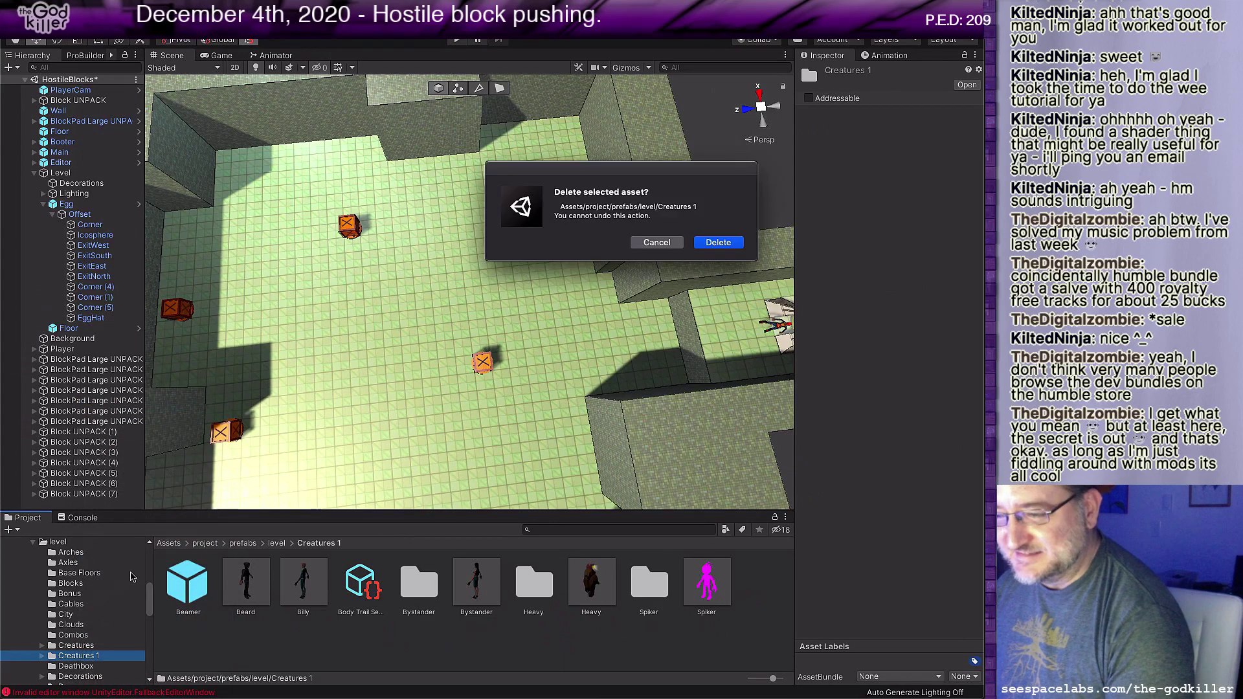
pyautogui.click(718, 244)
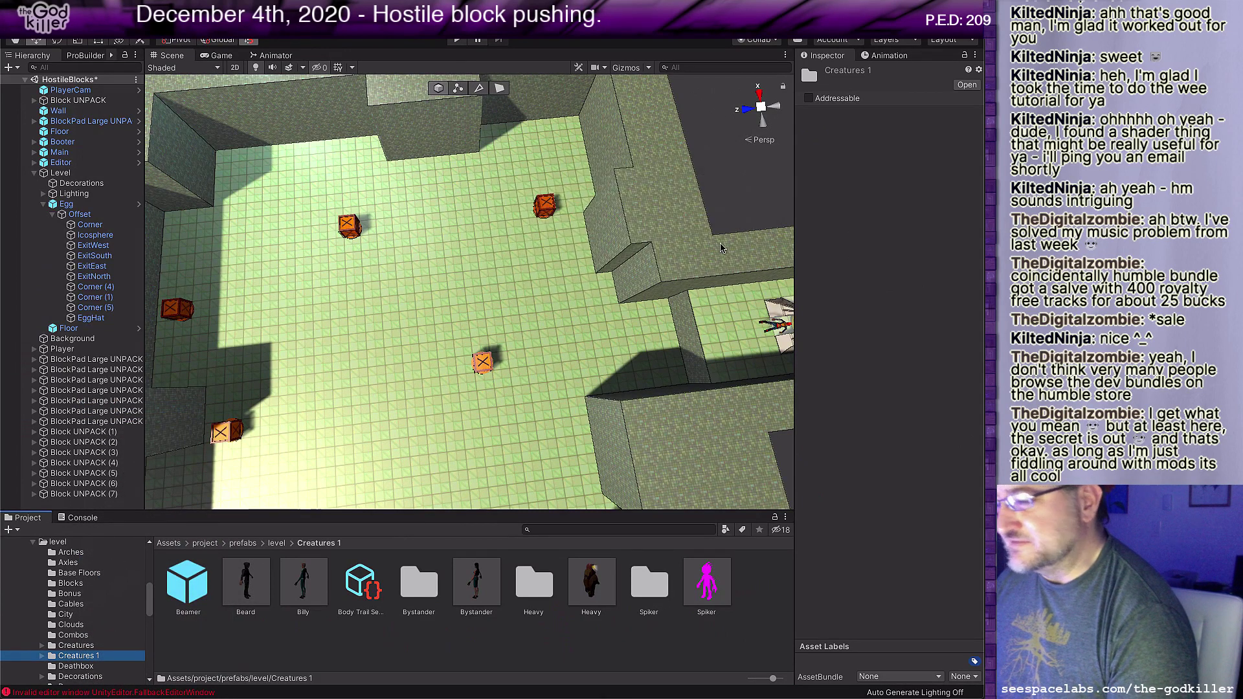
# Step: Duplicate the Bystander prefab inside the Creatures folder
pyautogui.click(79, 646)
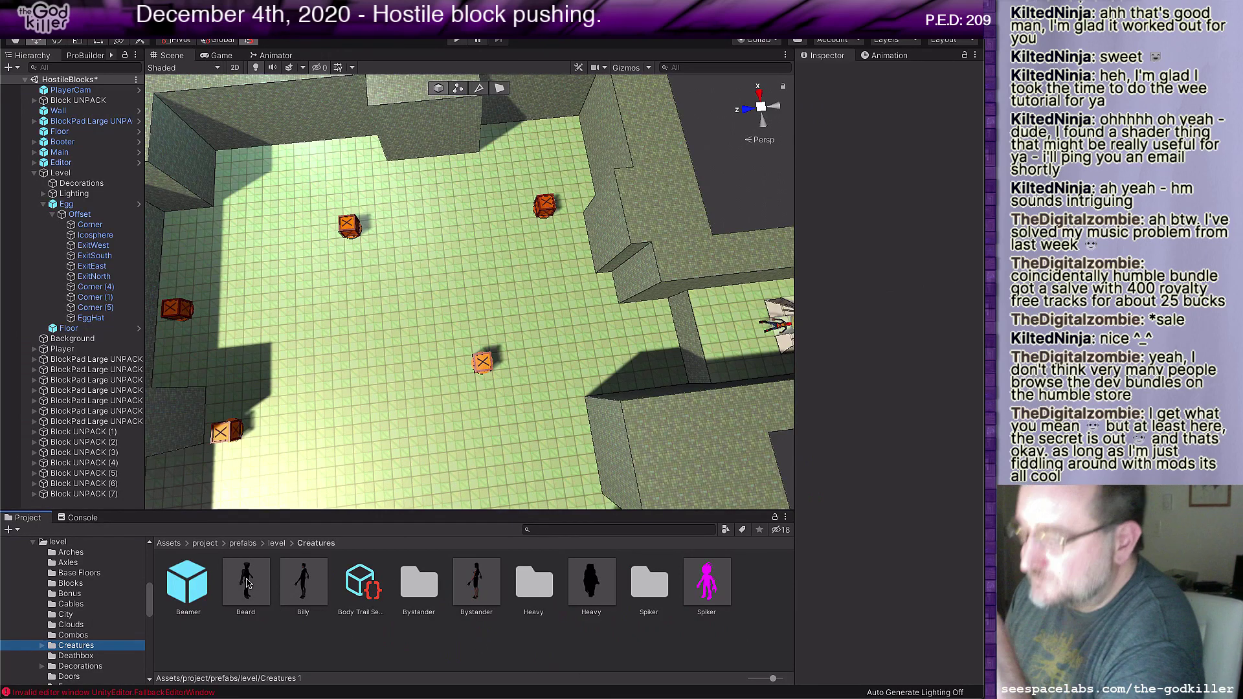
pyautogui.click(479, 580)
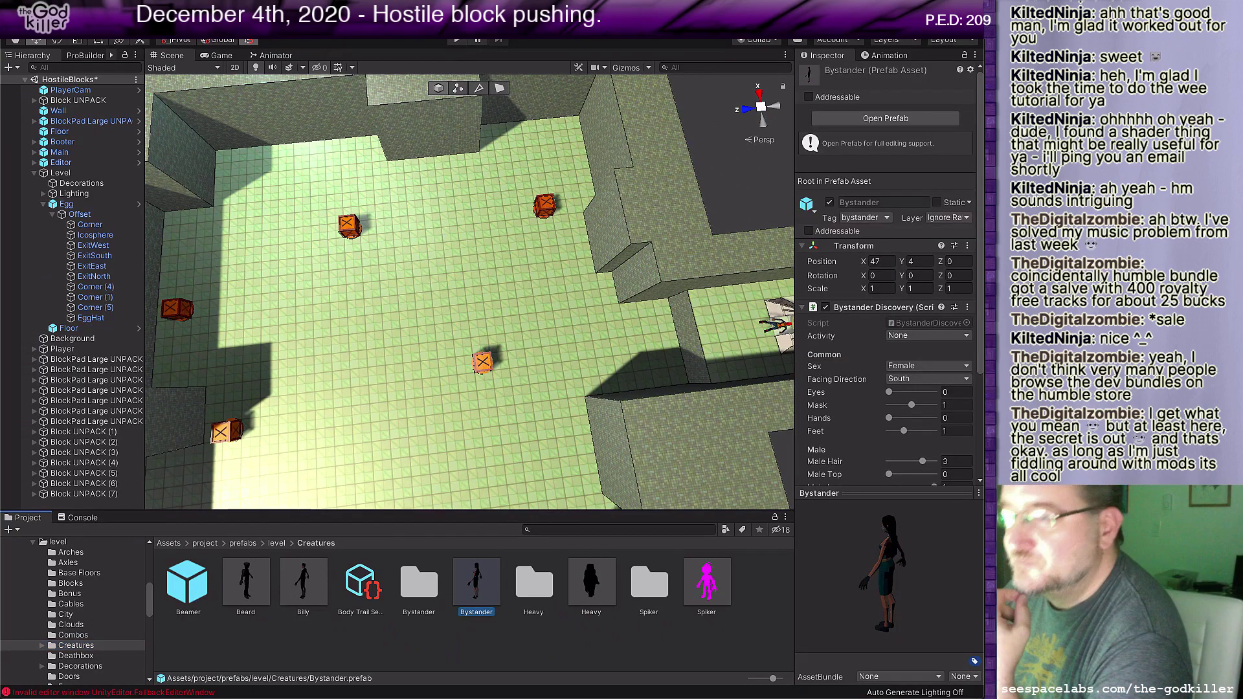
pyautogui.click(105, 7)
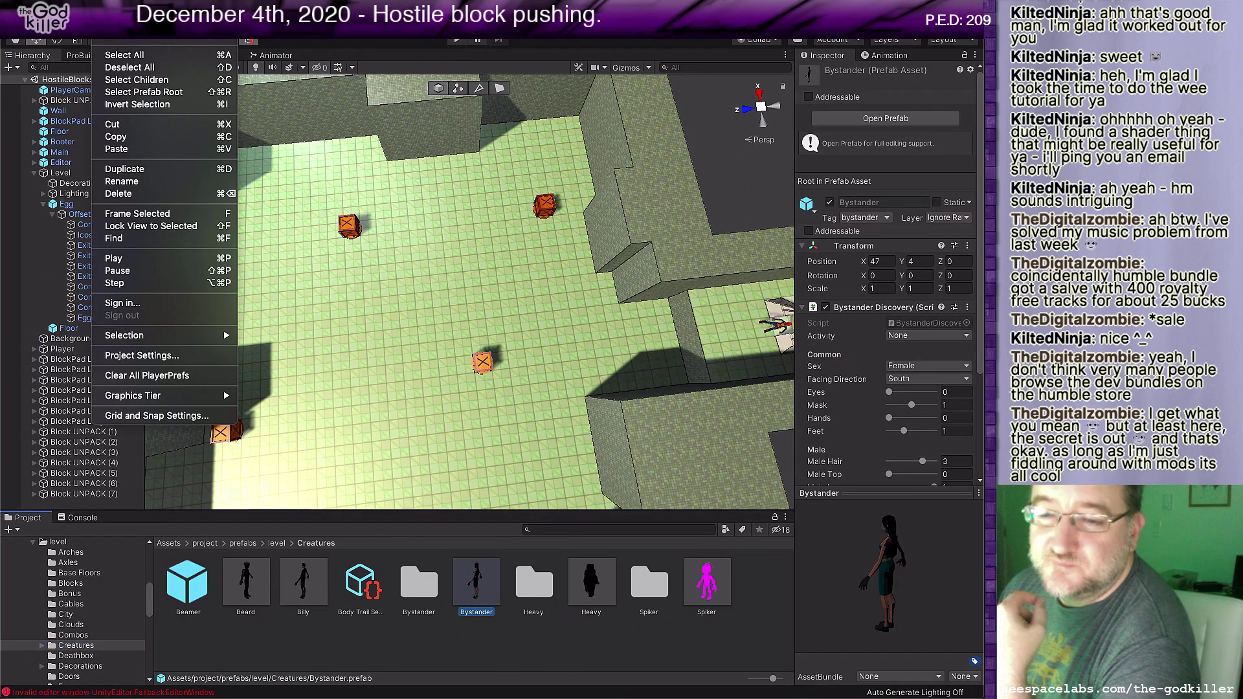
pyautogui.click(124, 169)
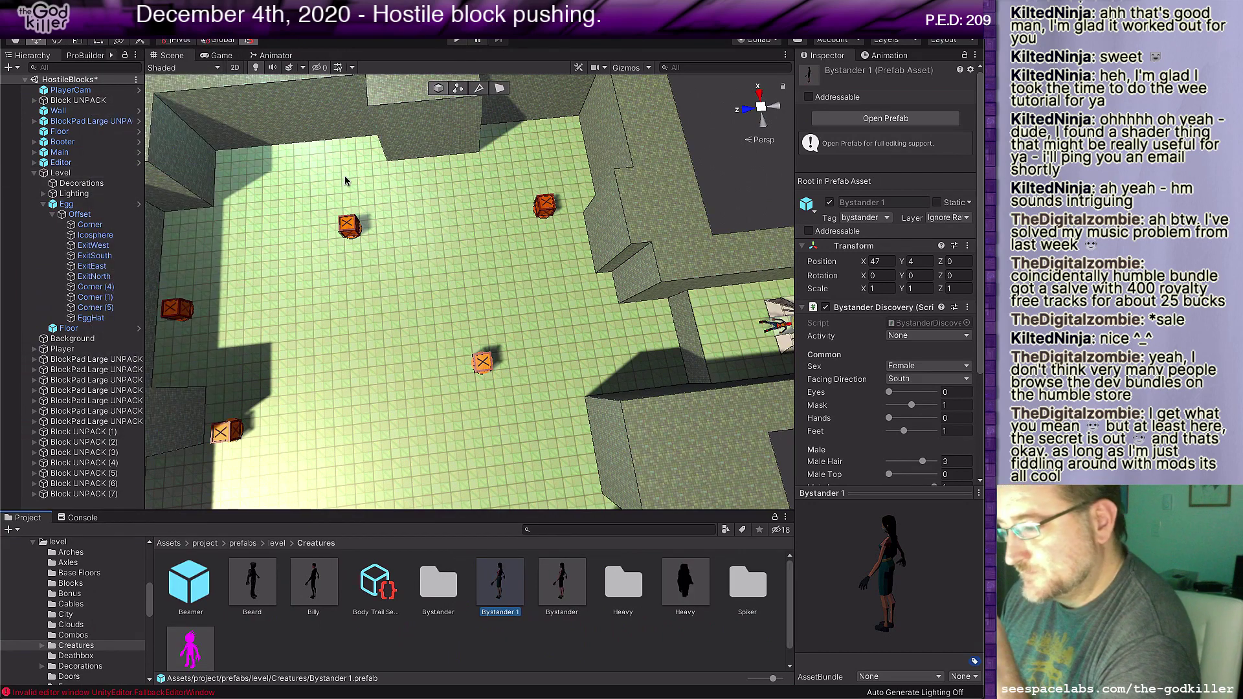
# Step: Rename the duplicated Bystander prefab as Chucker
pyautogui.rightClick(503, 612)
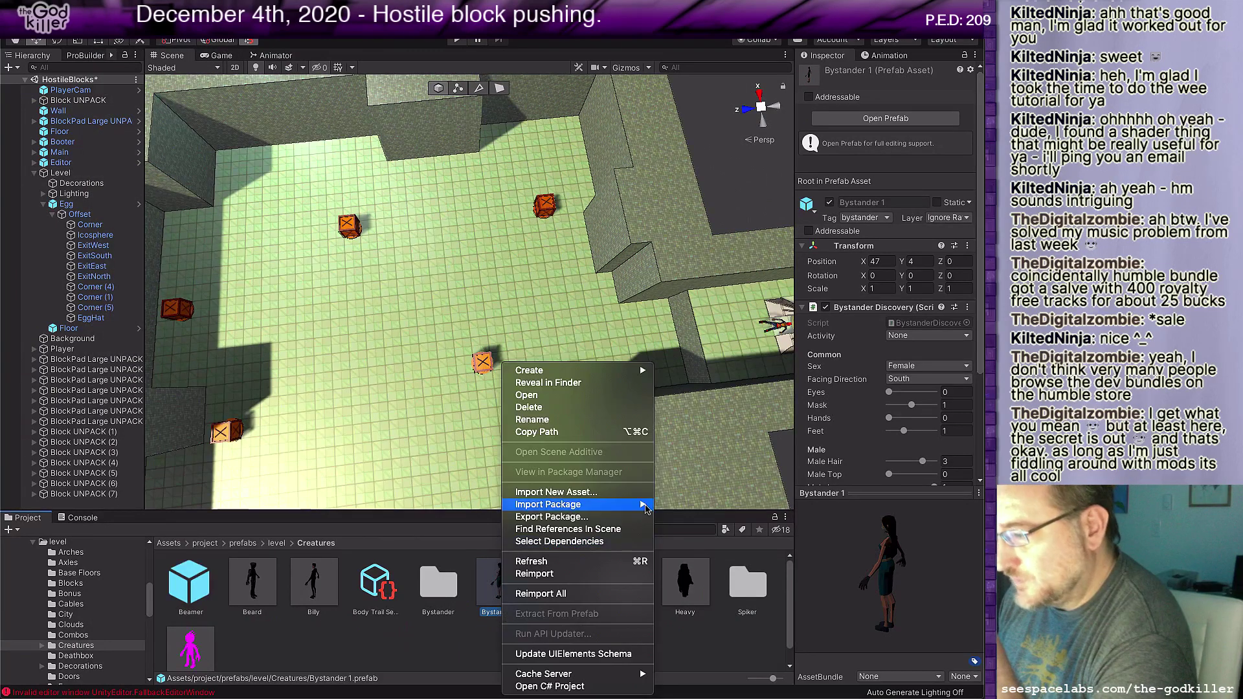
pyautogui.click(590, 419)
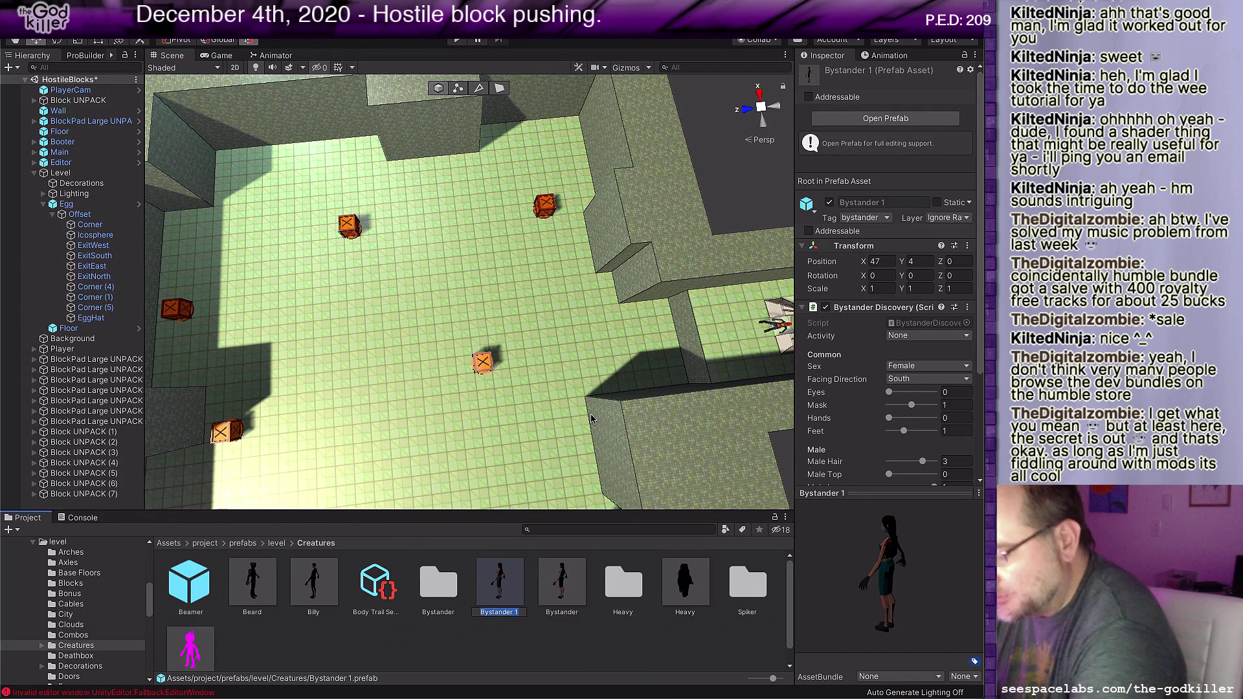
pyautogui.press('F2')
pyautogui.write('Chu')
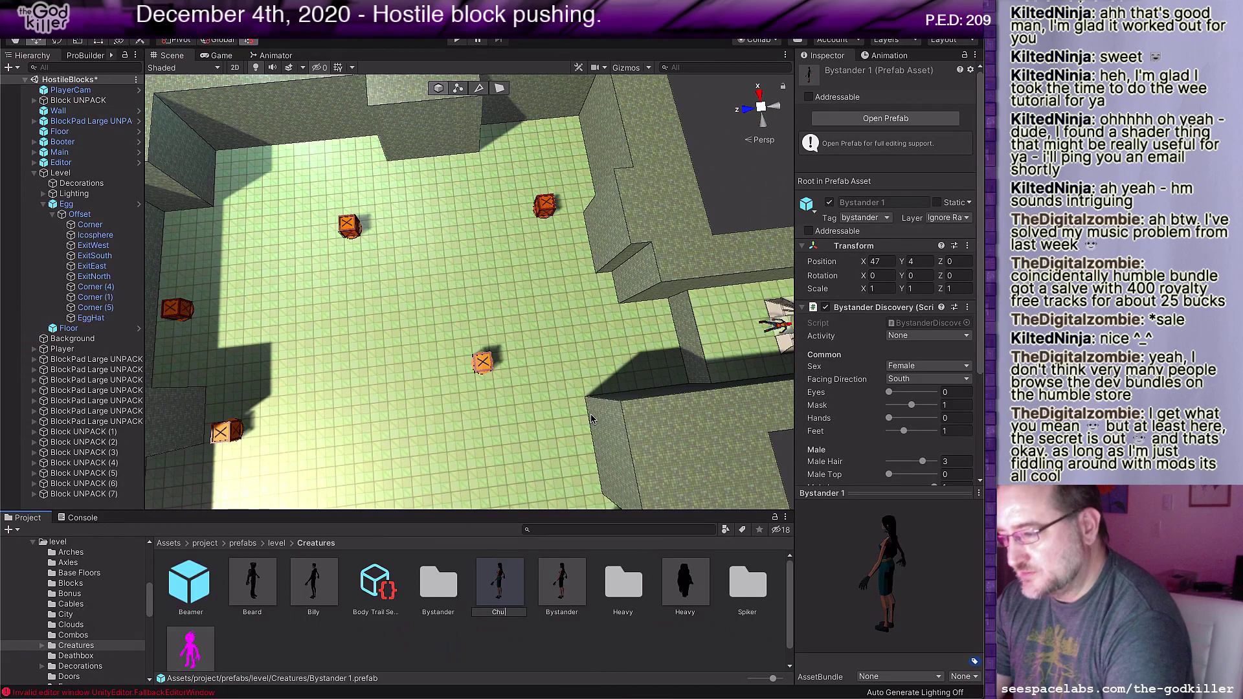
pyautogui.write('cker')
pyautogui.press('Return')
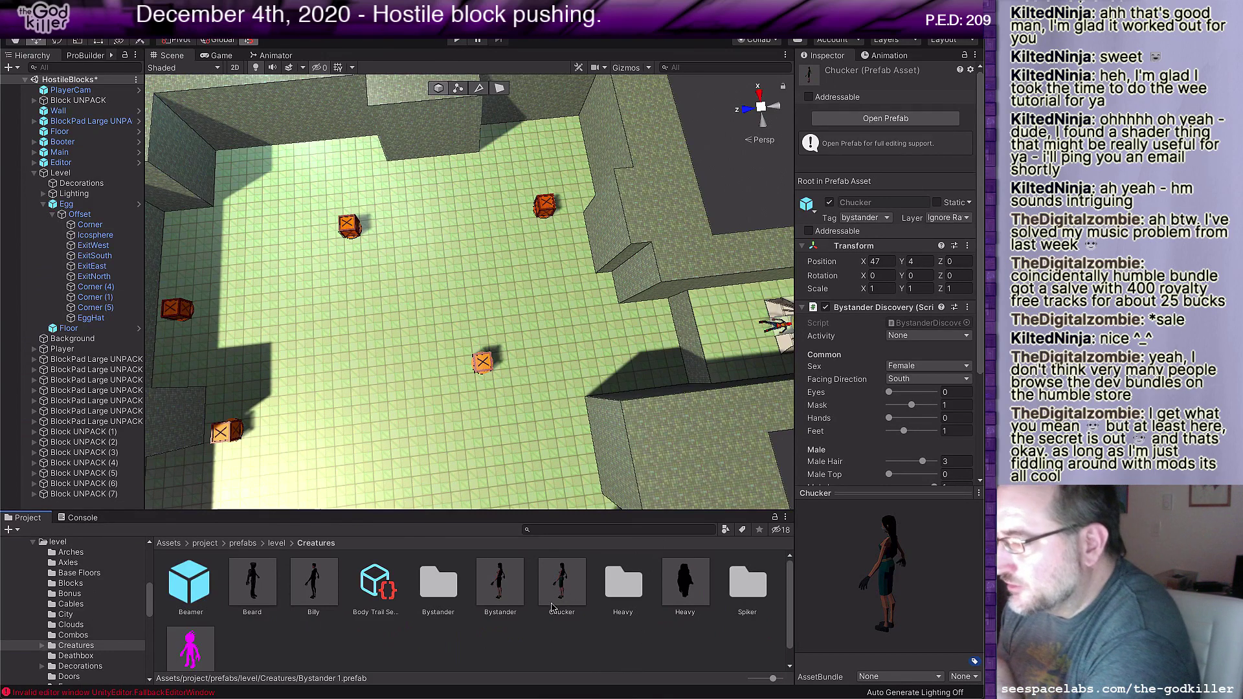
# Step: Configure the Chucker prefab with activity All Blocks Work, sex Male and Randomize enabled
pyautogui.click(569, 591)
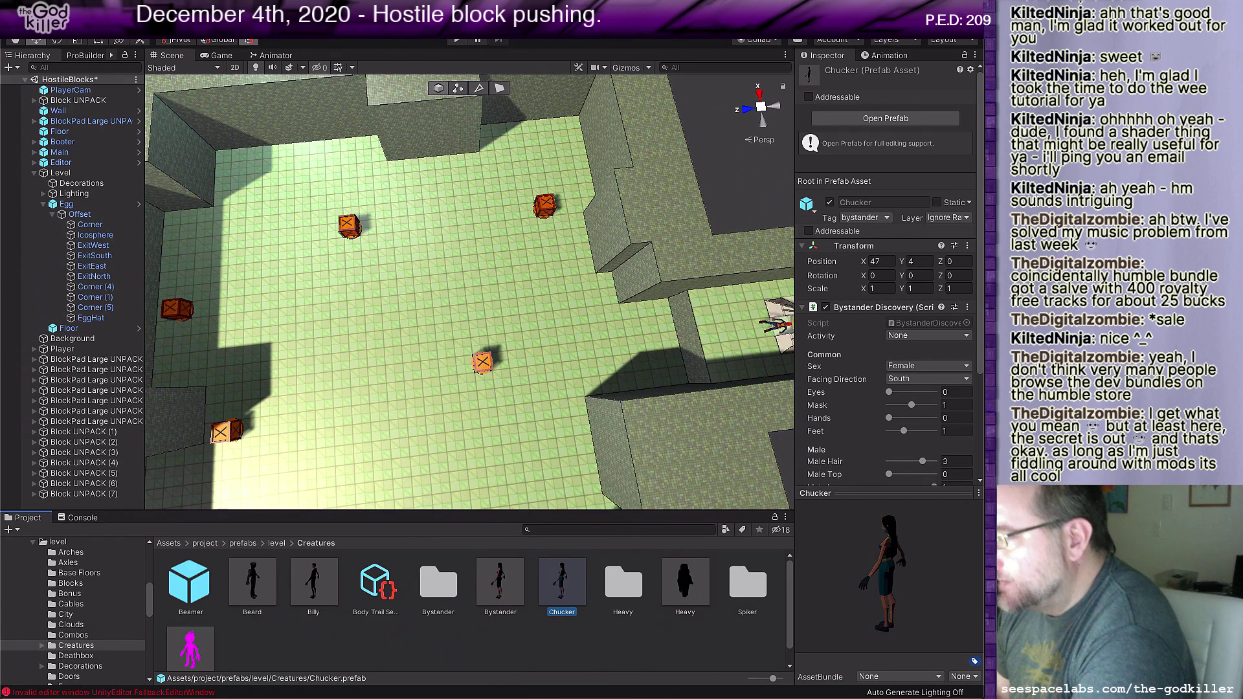
pyautogui.scroll(-4, 863, 304)
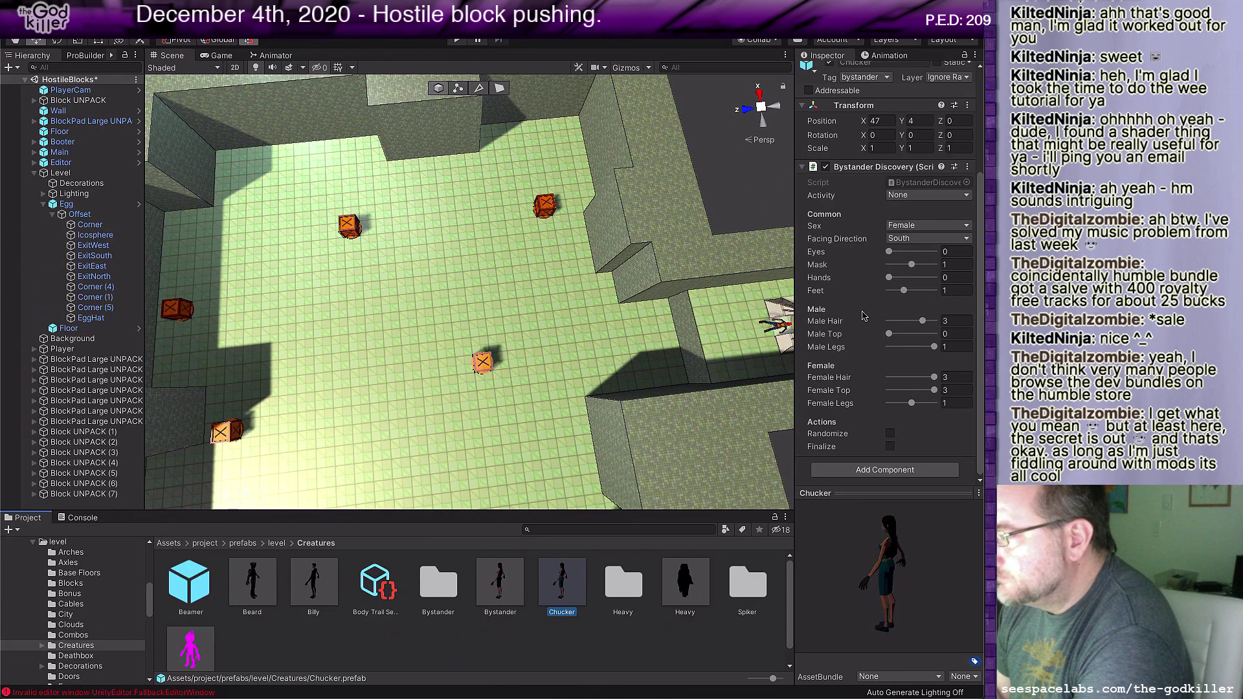
pyautogui.click(942, 195)
pyautogui.click(925, 205)
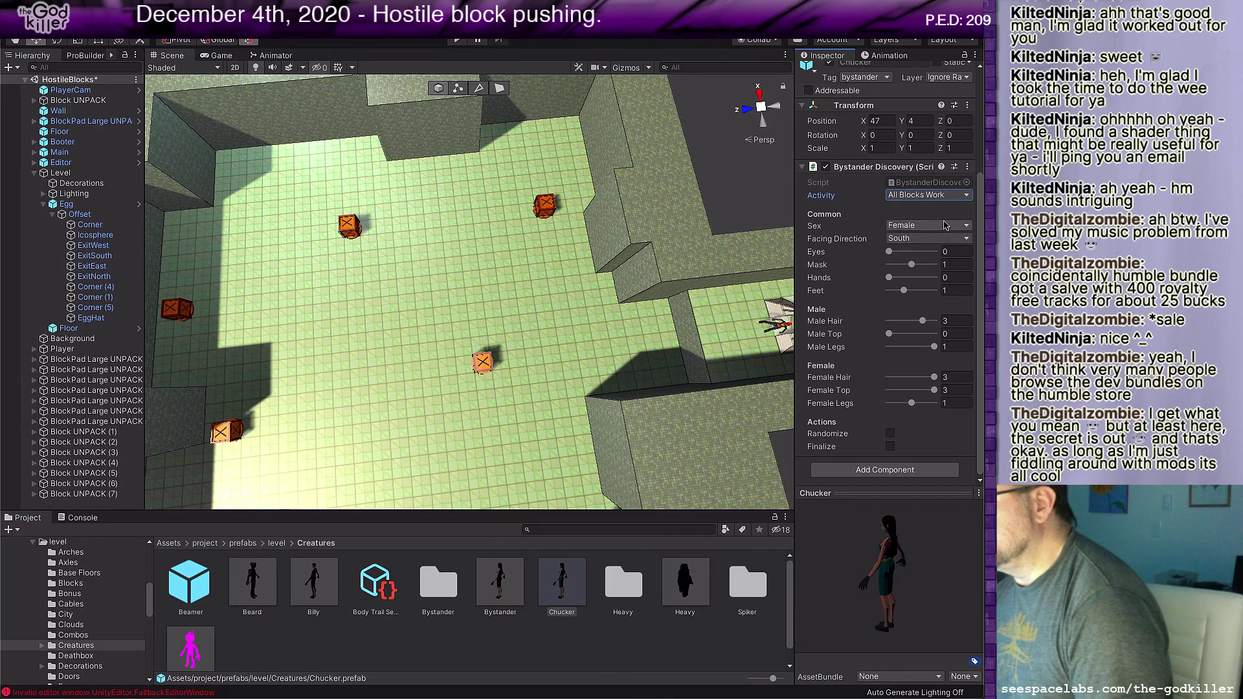
pyautogui.click(926, 228)
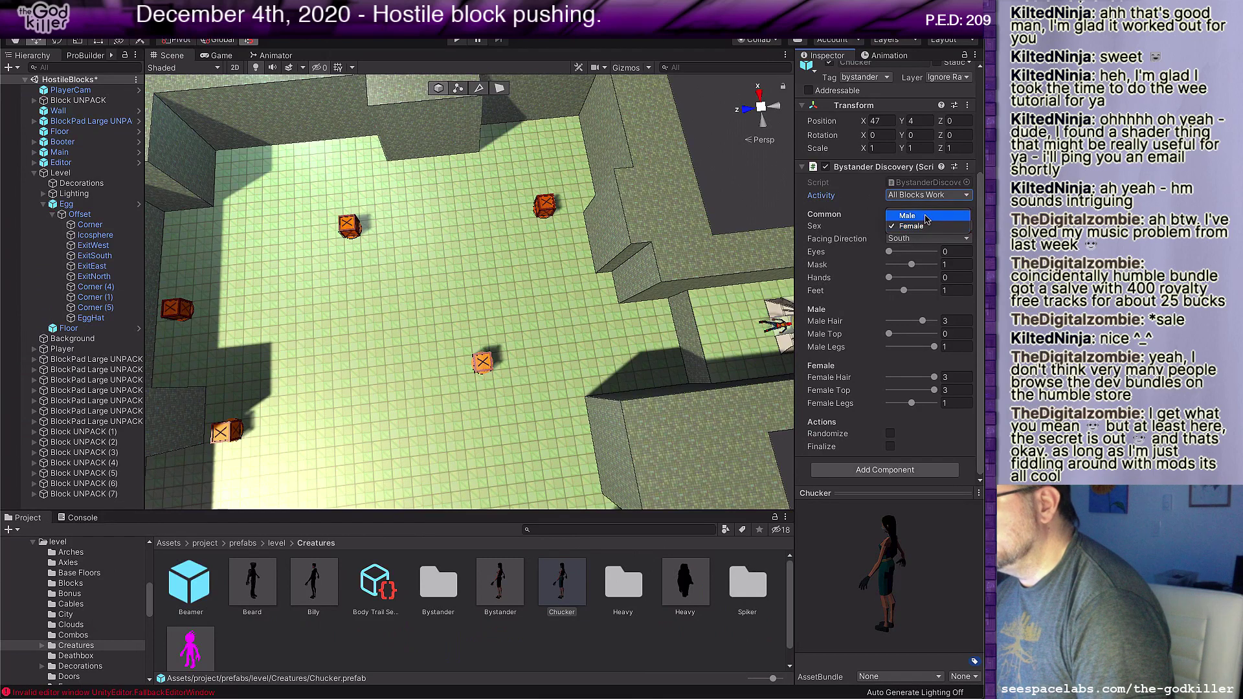
pyautogui.click(926, 218)
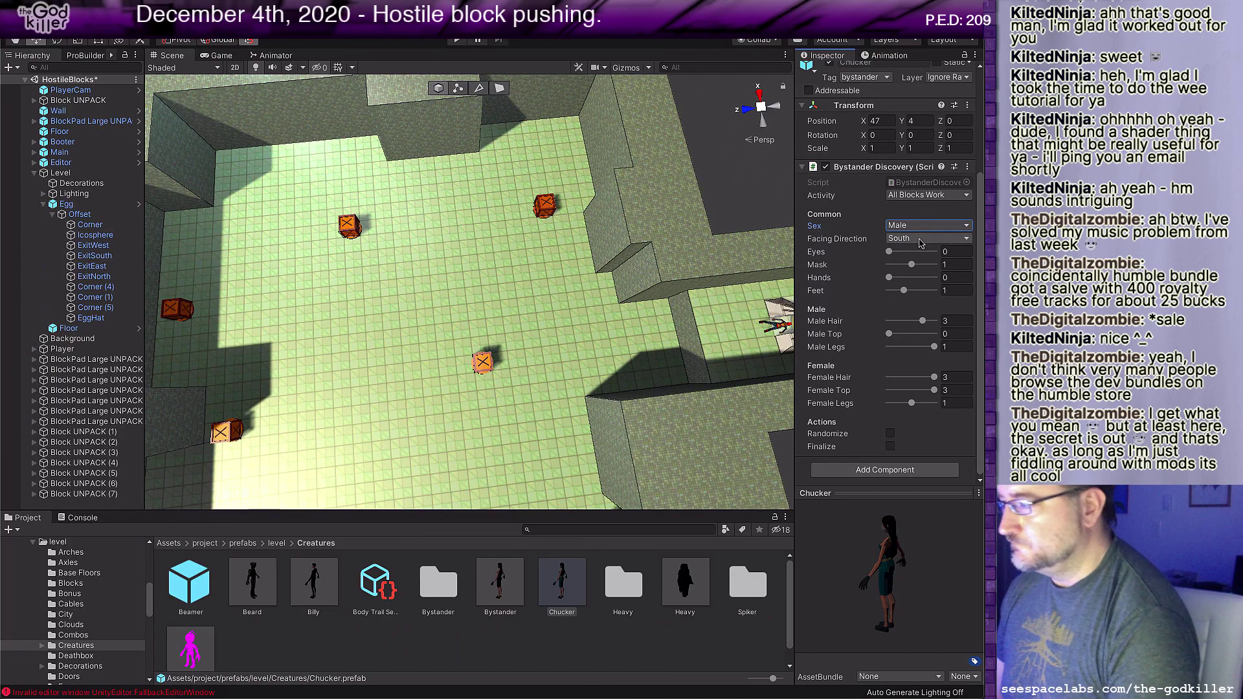
pyautogui.click(890, 435)
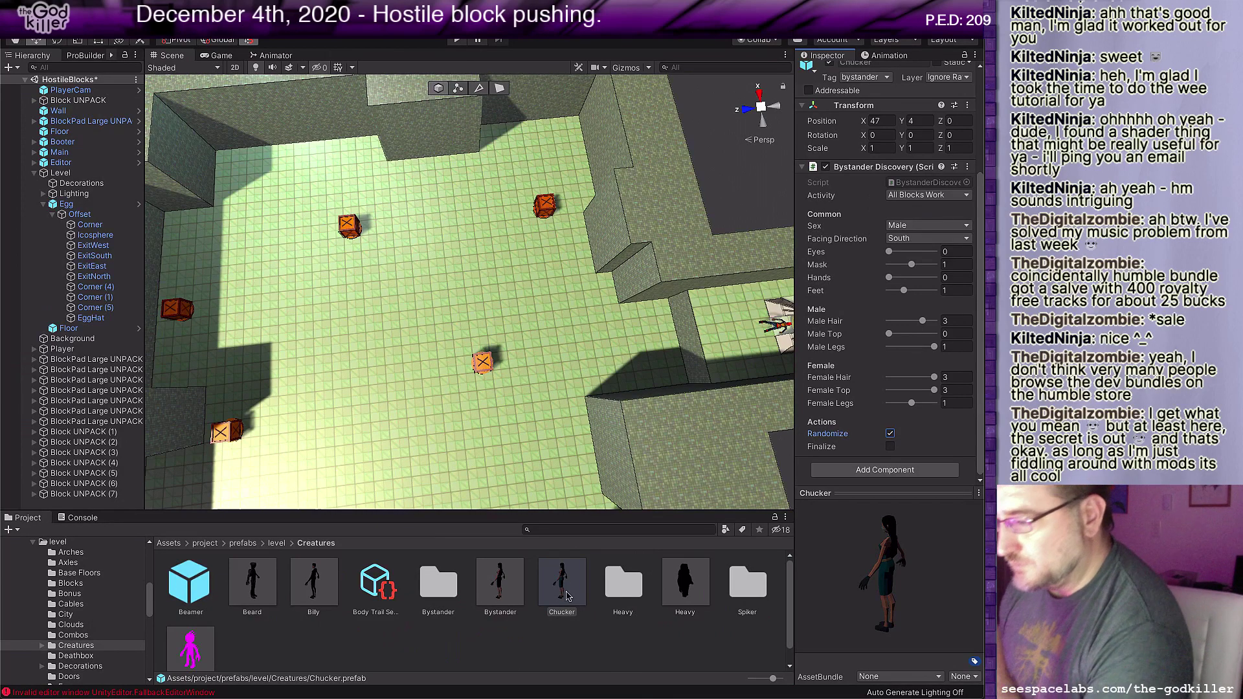
# Step: Place a Chucker on the level floor among the blocks, at position 40, 32, -112
pyautogui.moveTo(562, 582); pyautogui.dragTo(483, 309)
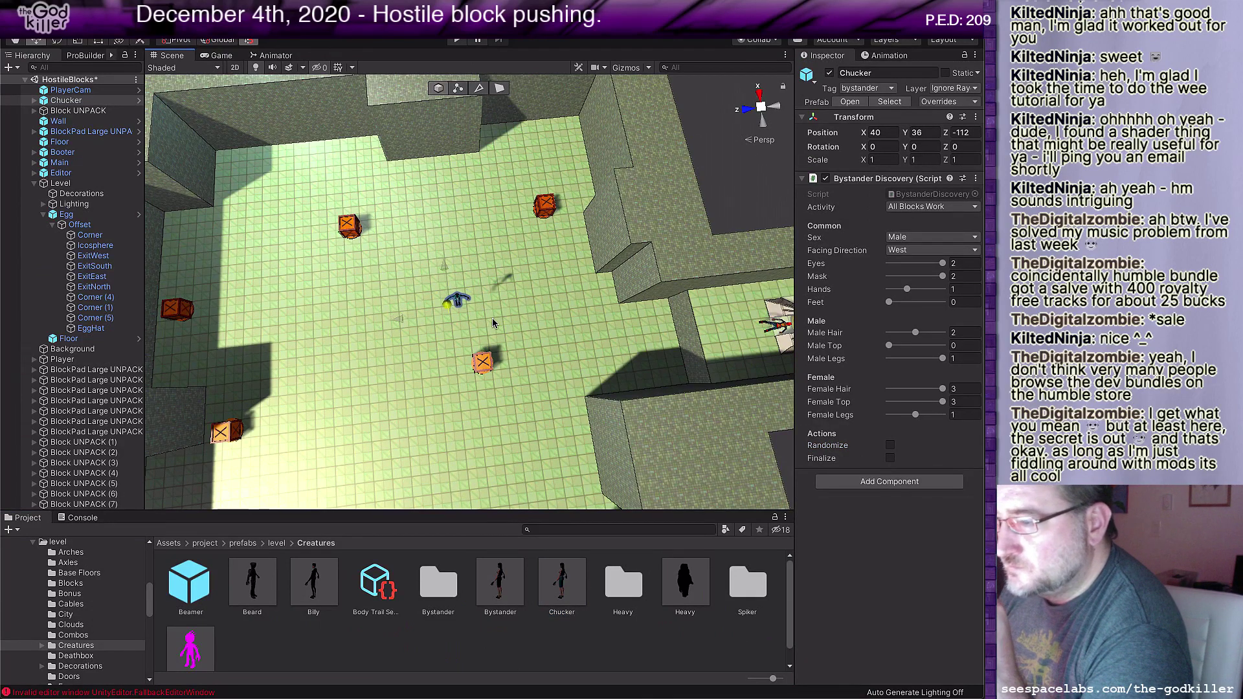
pyautogui.scroll(6, 495, 330)
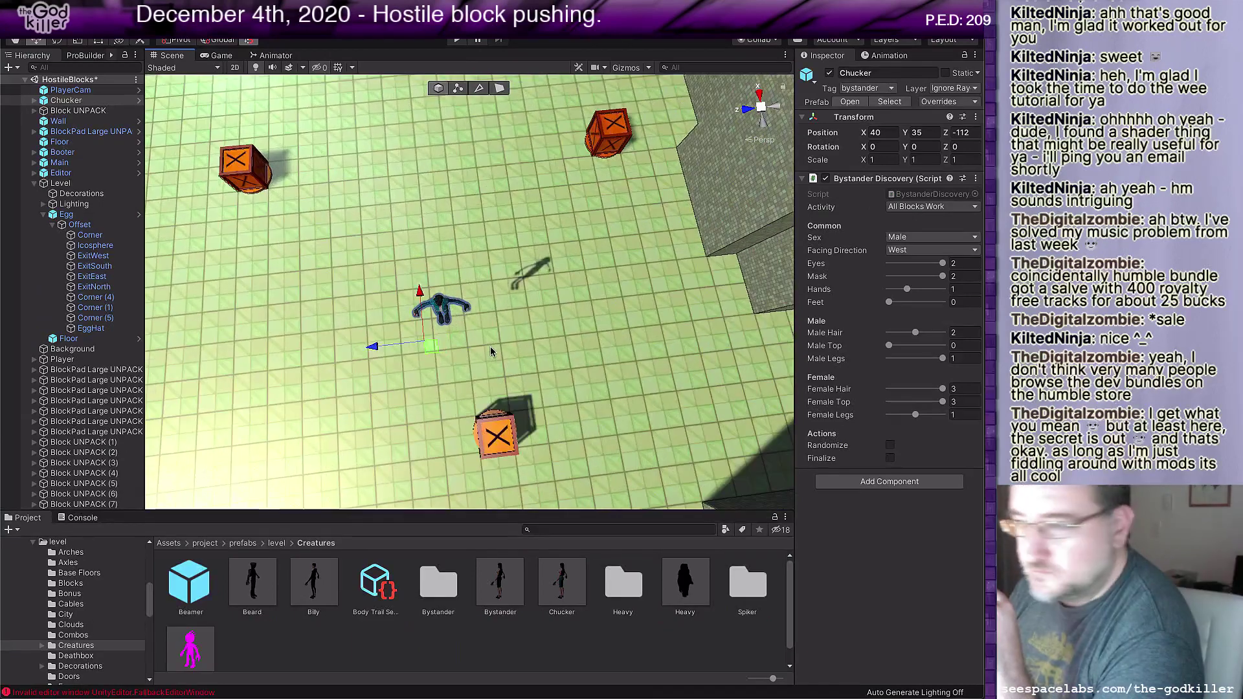
pyautogui.moveTo(491, 347); pyautogui.dragTo(547, 308, button='middle')
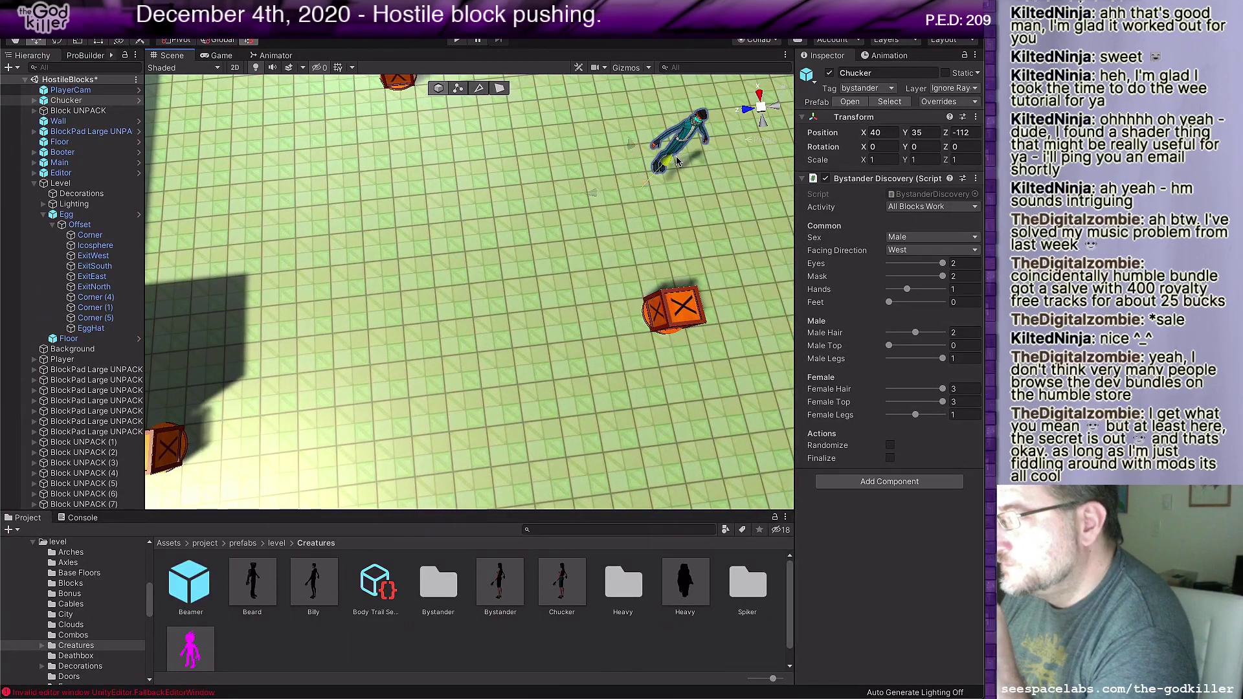
pyautogui.moveTo(650, 191); pyautogui.dragTo(626, 246)
pyautogui.scroll(3, 620, 267)
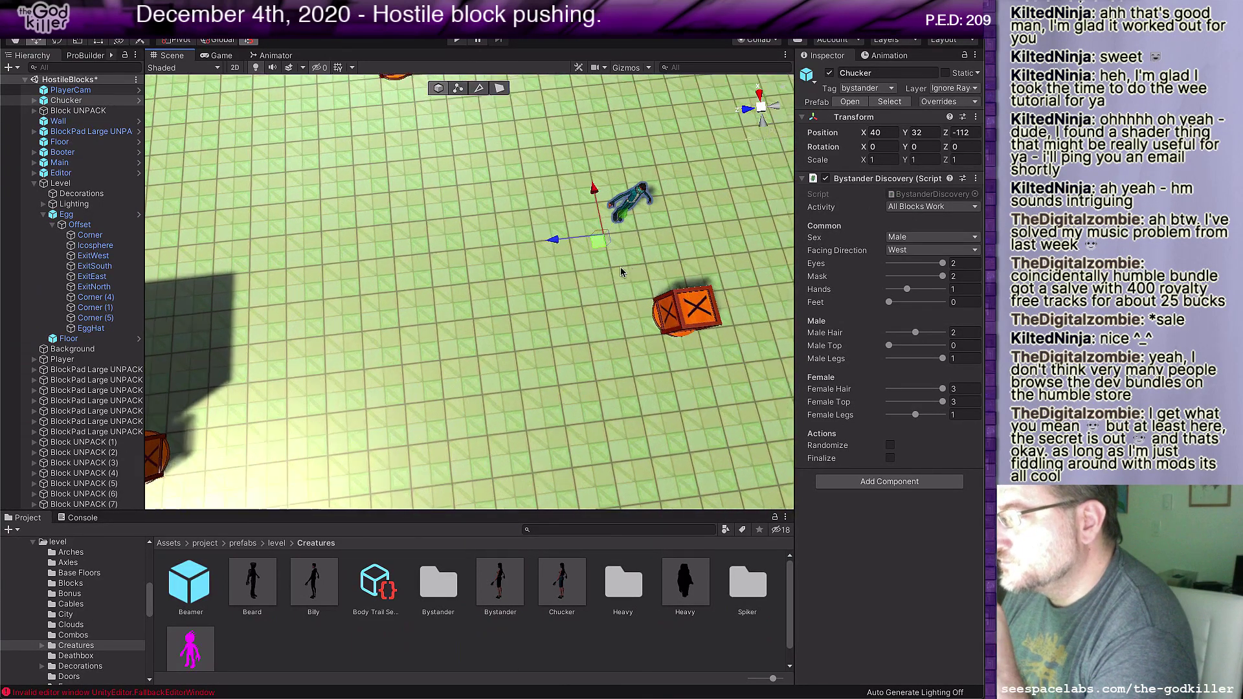
pyautogui.moveTo(621, 278); pyautogui.dragTo(618, 309, button='middle')
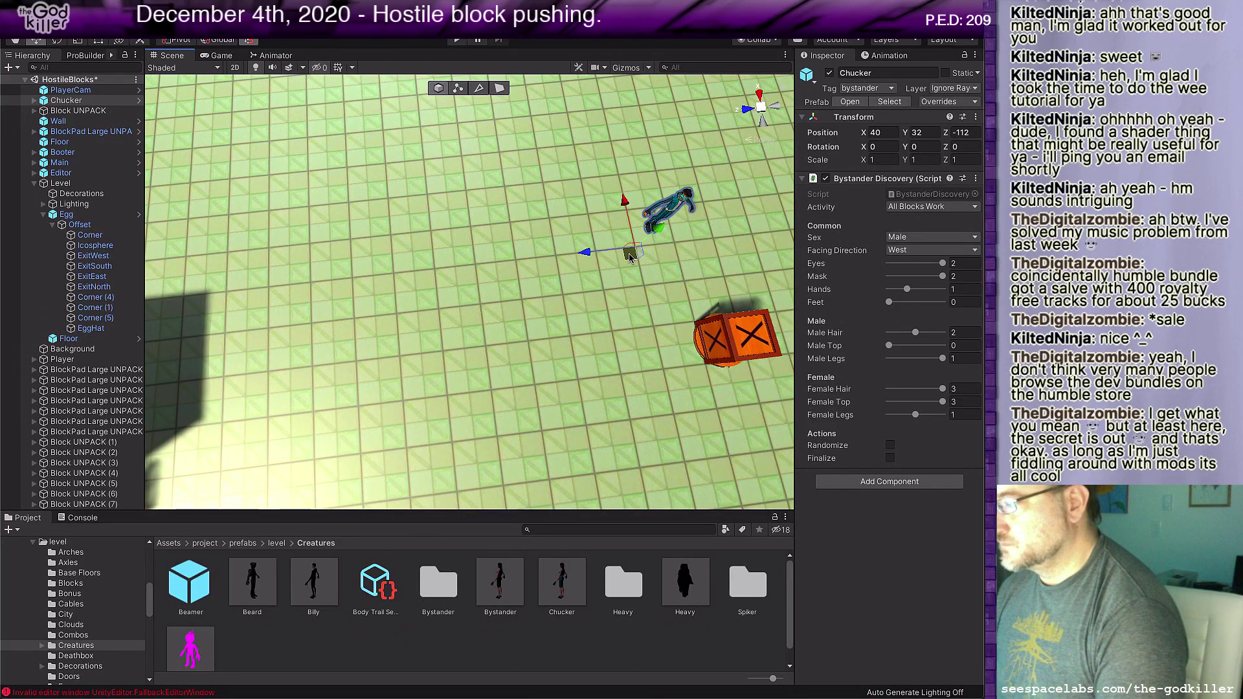
# Step: Duplicate the placed Chucker three times and spread the copies over the floor, with the third at 37, 32, -107
pyautogui.hotkey('ctrl', 'd')
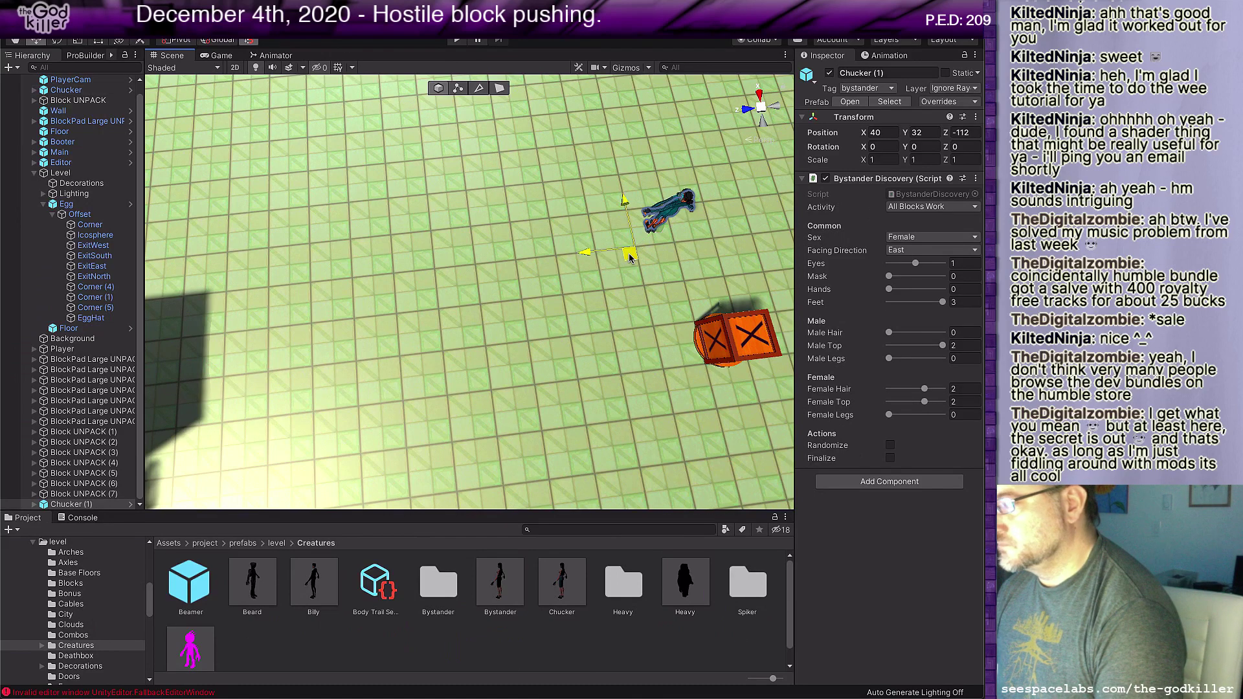
pyautogui.moveTo(629, 257); pyautogui.dragTo(433, 409)
pyautogui.hotkey('ctrl', 'd')
pyautogui.hotkey('ctrl', 'd')
pyautogui.moveTo(499, 500); pyautogui.dragTo(590, 345, button='middle')
pyautogui.scroll(-5, 590, 345)
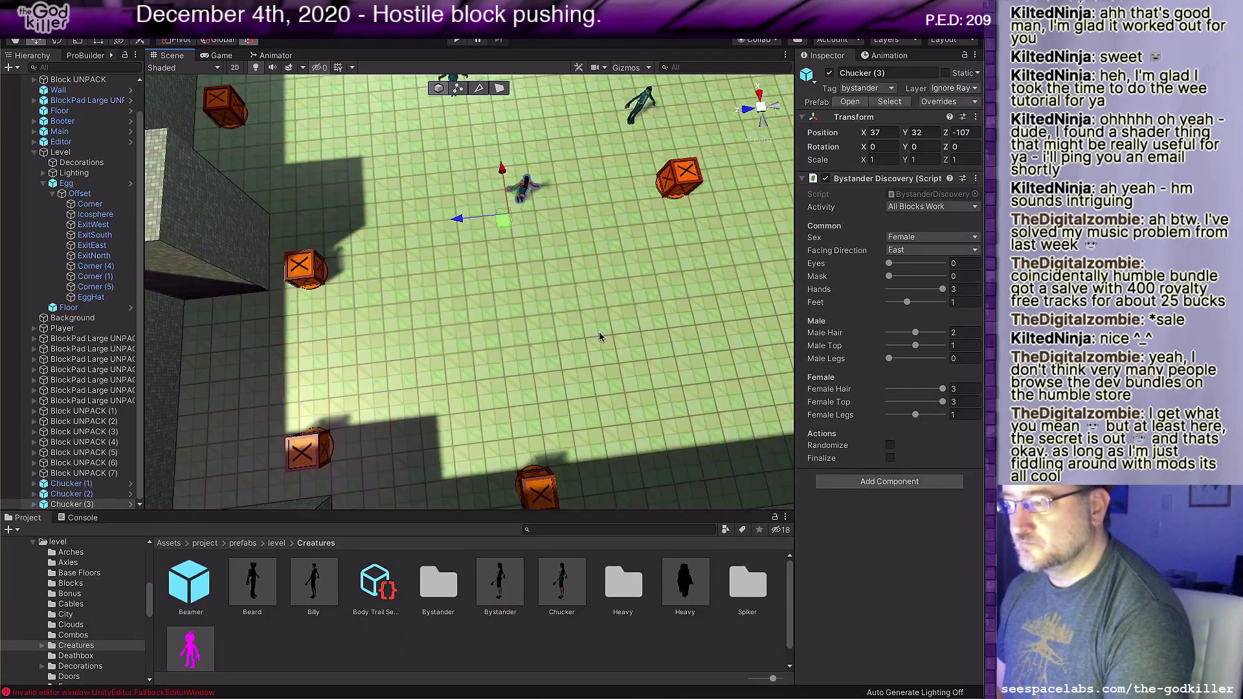
# Step: Add four more Chucker copies across the floor, with the sixth at 42, 32, -100 and the seventh at 49, 32, -104
pyautogui.hotkey('ctrl', 'd')
pyautogui.moveTo(494, 235); pyautogui.dragTo(352, 151)
pyautogui.hotkey('ctrl', 'd')
pyautogui.hotkey('ctrl', 'd')
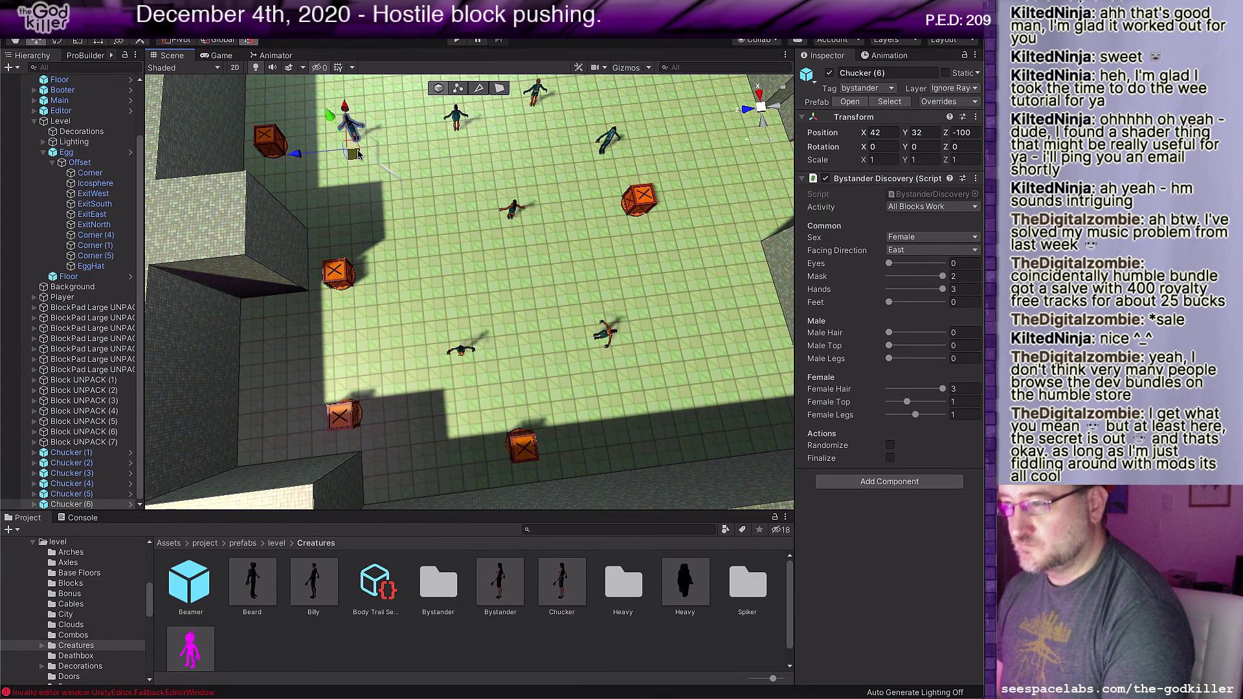
pyautogui.moveTo(352, 152); pyautogui.dragTo(488, 295, button='middle')
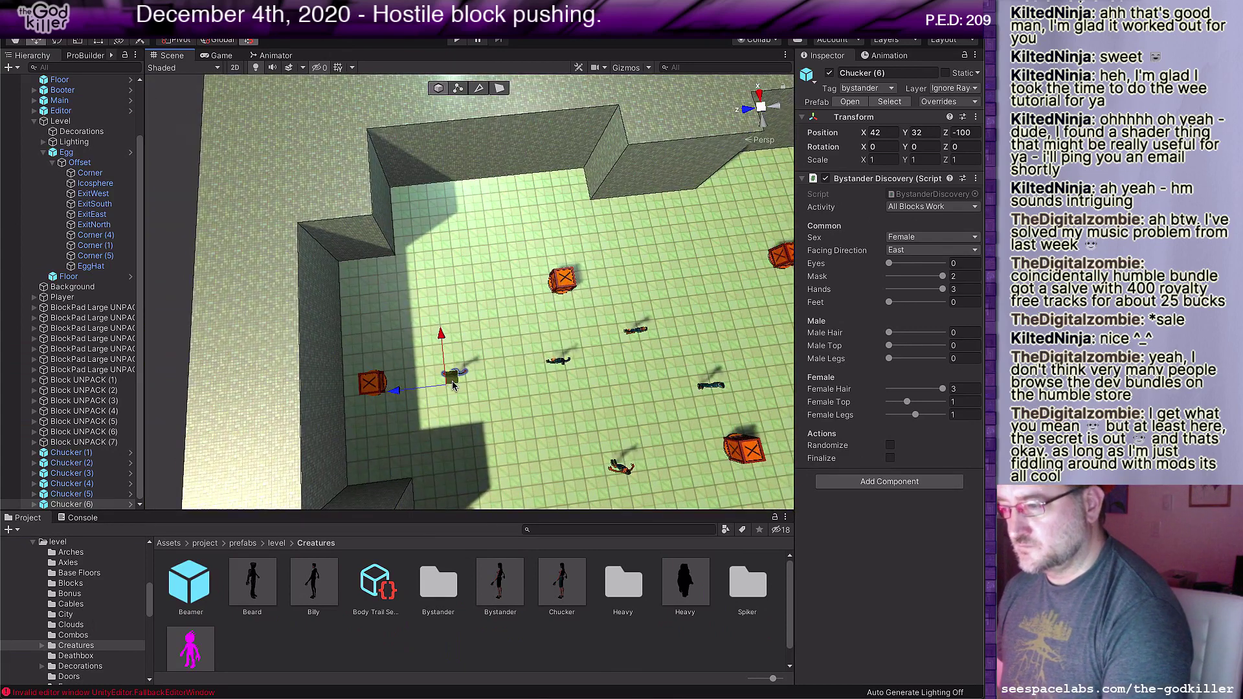
pyautogui.hotkey('ctrl', 'd')
pyautogui.moveTo(453, 385); pyautogui.dragTo(503, 253)
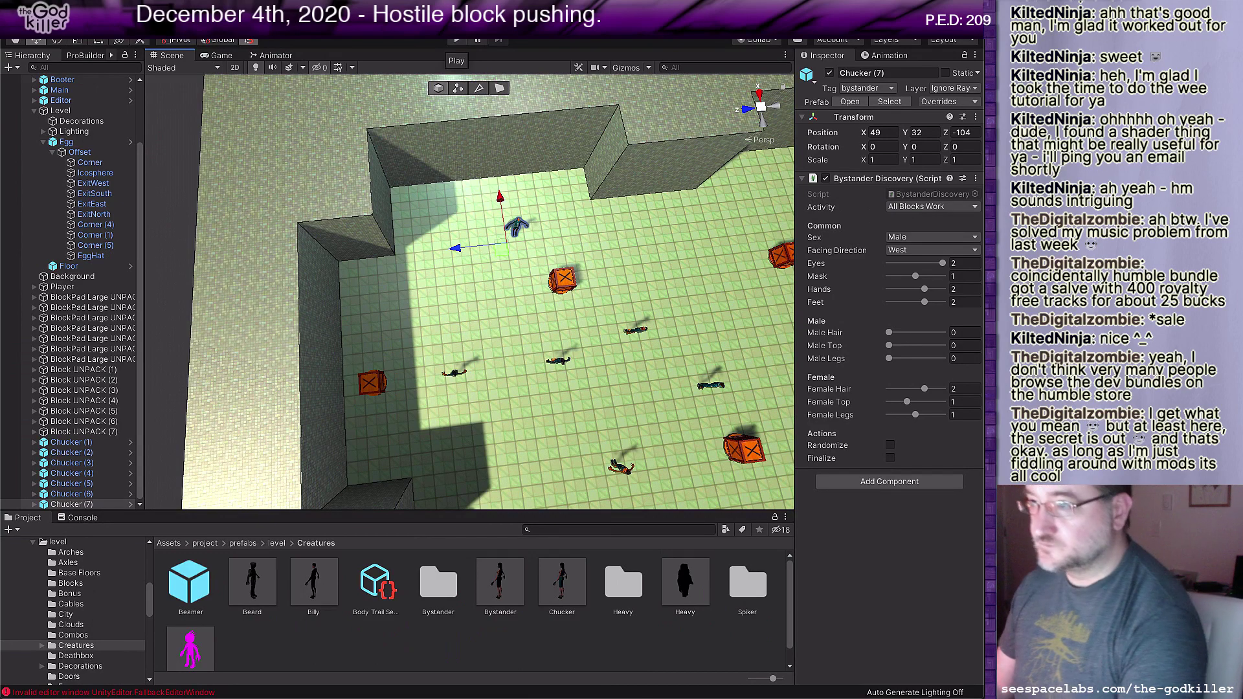
# Step: Try to preprocess the level and run a brief playtest
pyautogui.click(337, 7)
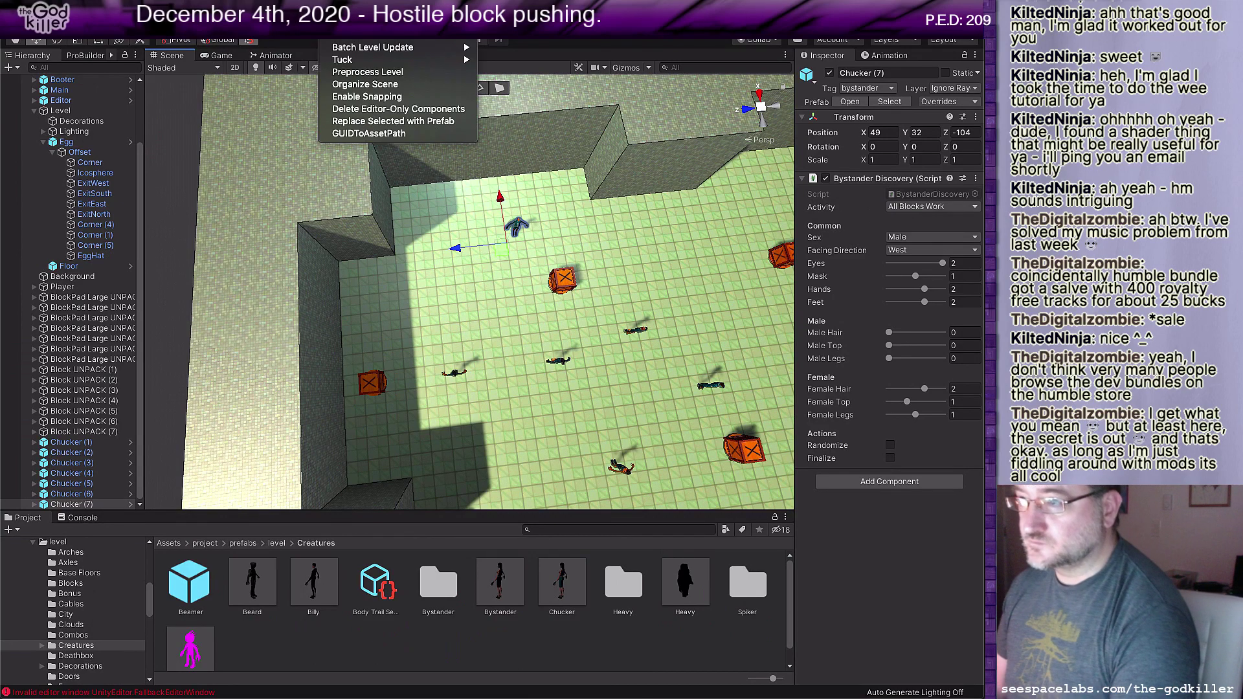
pyautogui.click(376, 72)
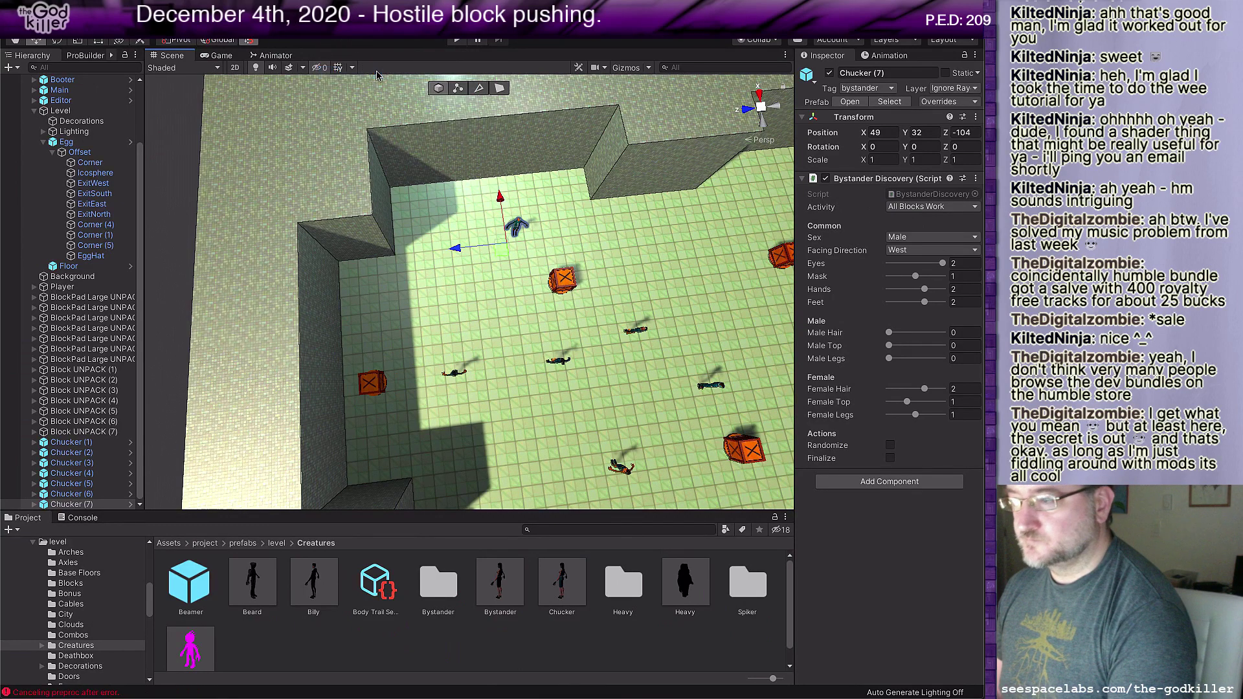
pyautogui.click(457, 40)
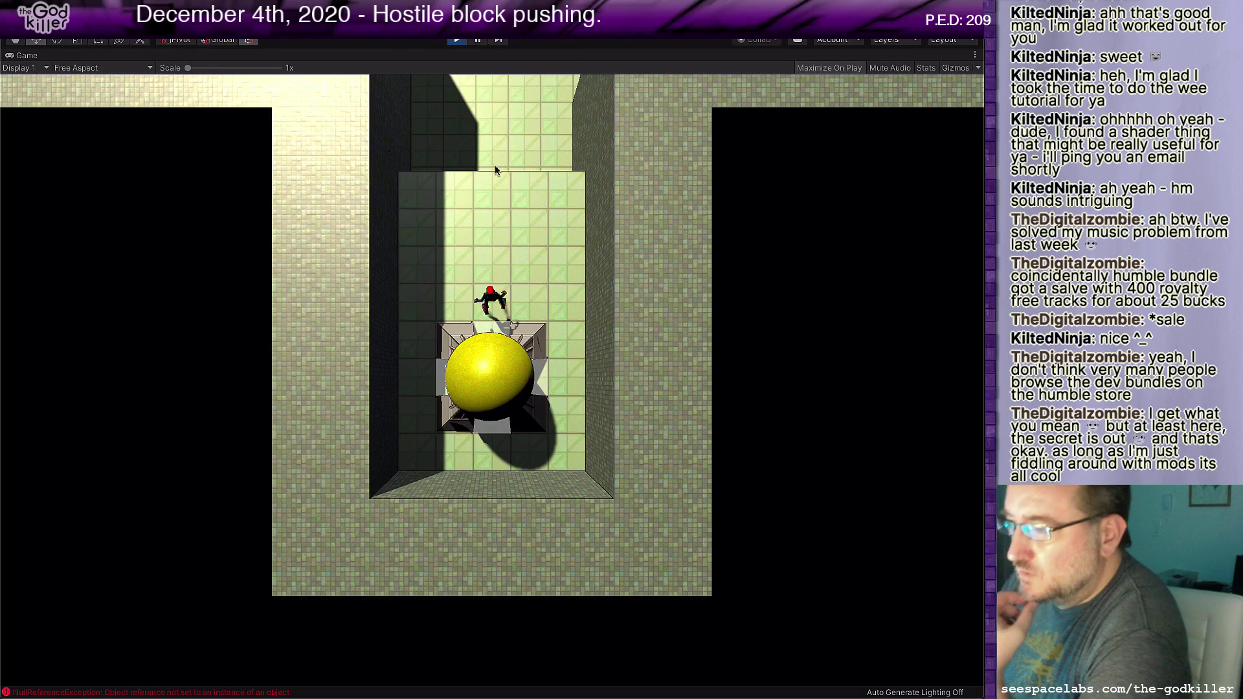
pyautogui.click(457, 41)
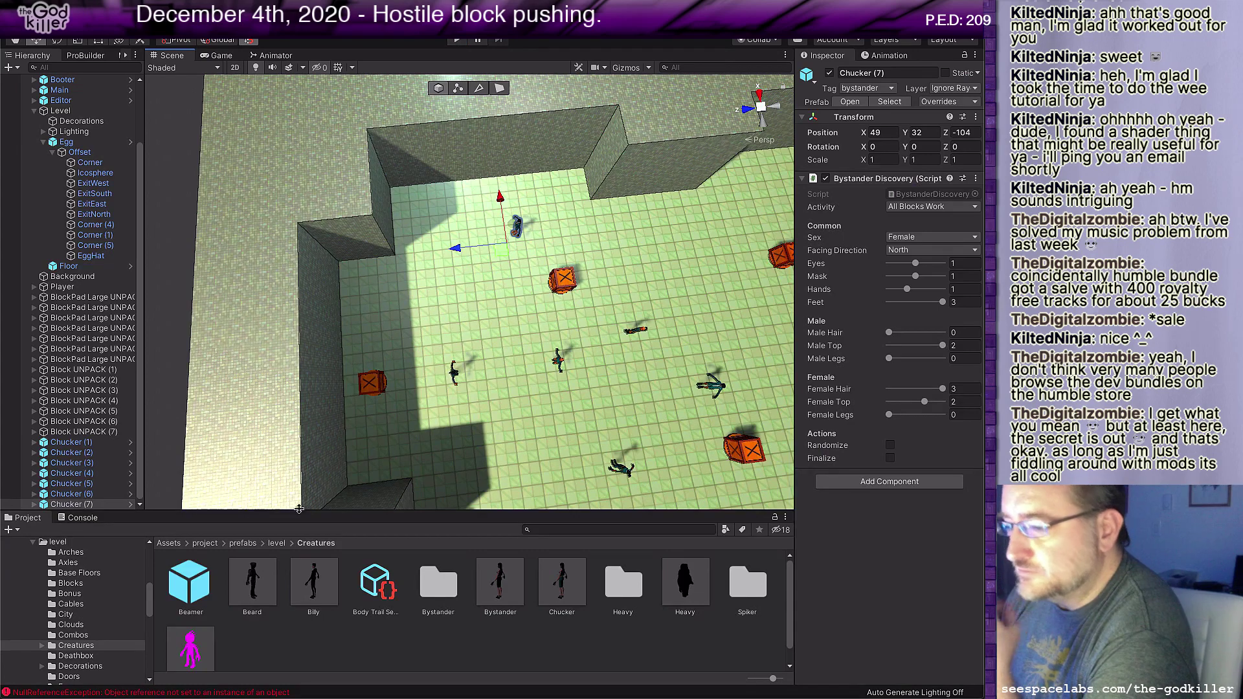
# Step: Examine the earliest errors logged in the console
pyautogui.click(83, 518)
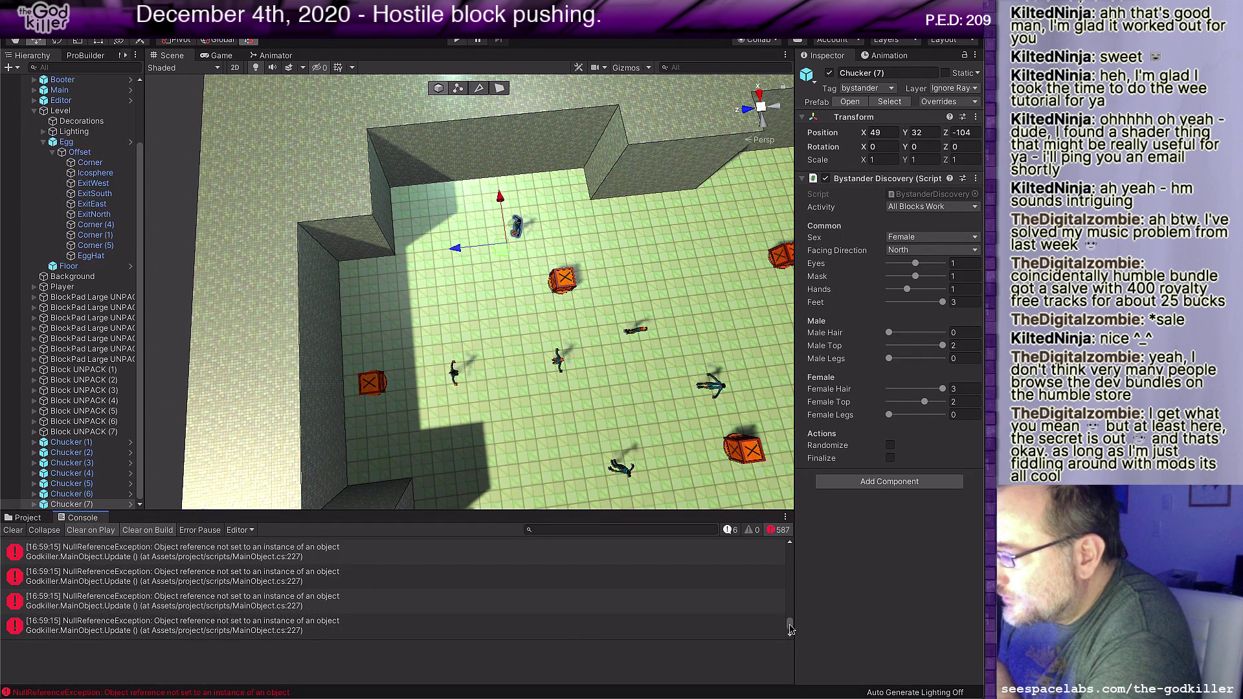
pyautogui.moveTo(789, 628); pyautogui.dragTo(809, 518)
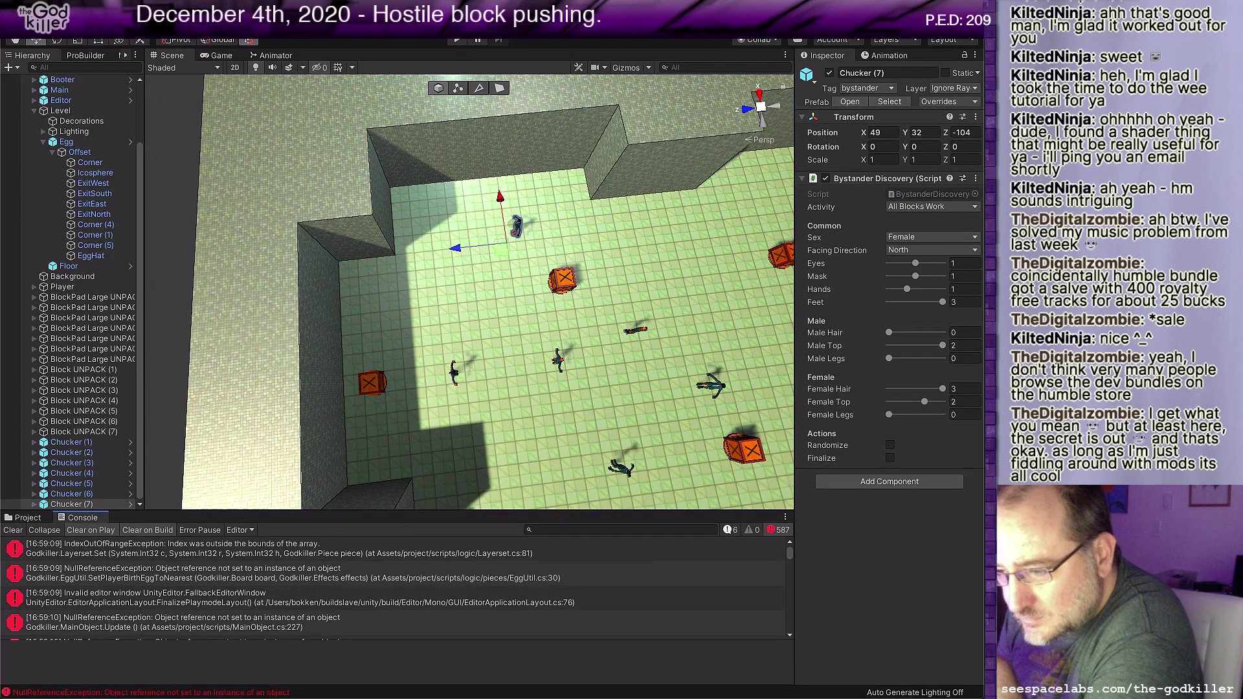
# Step: Retry preprocessing the level and clear the console log
pyautogui.click(343, 34)
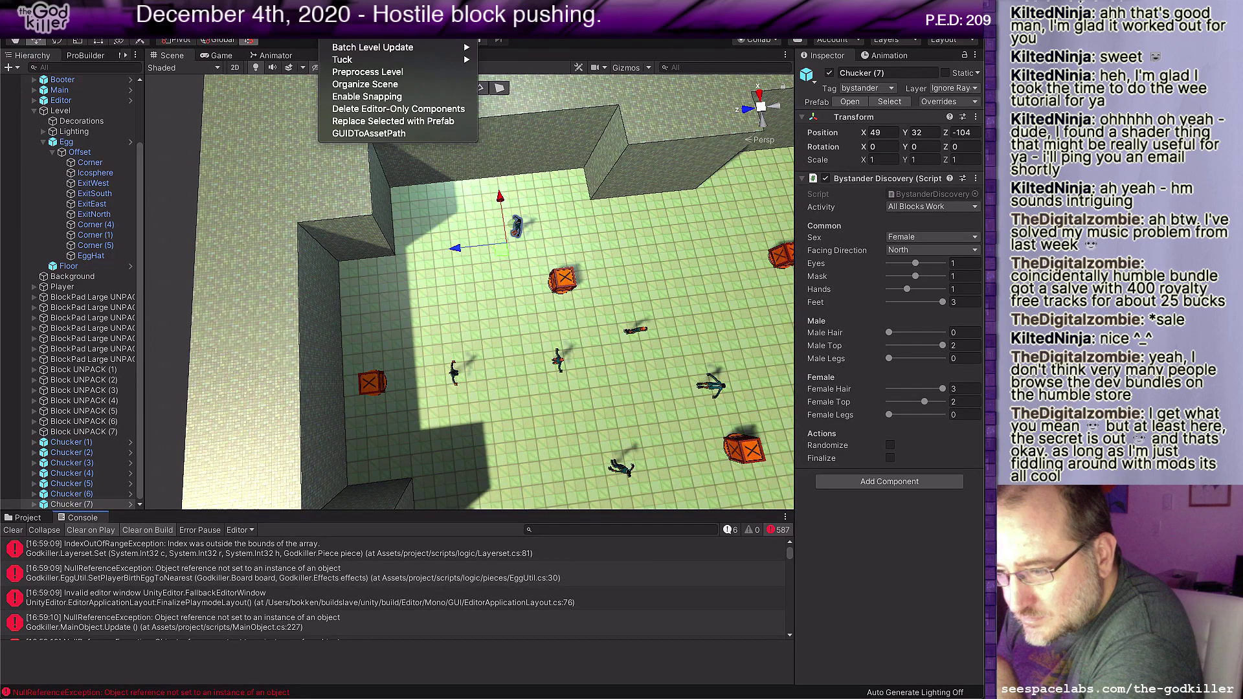
pyautogui.click(364, 71)
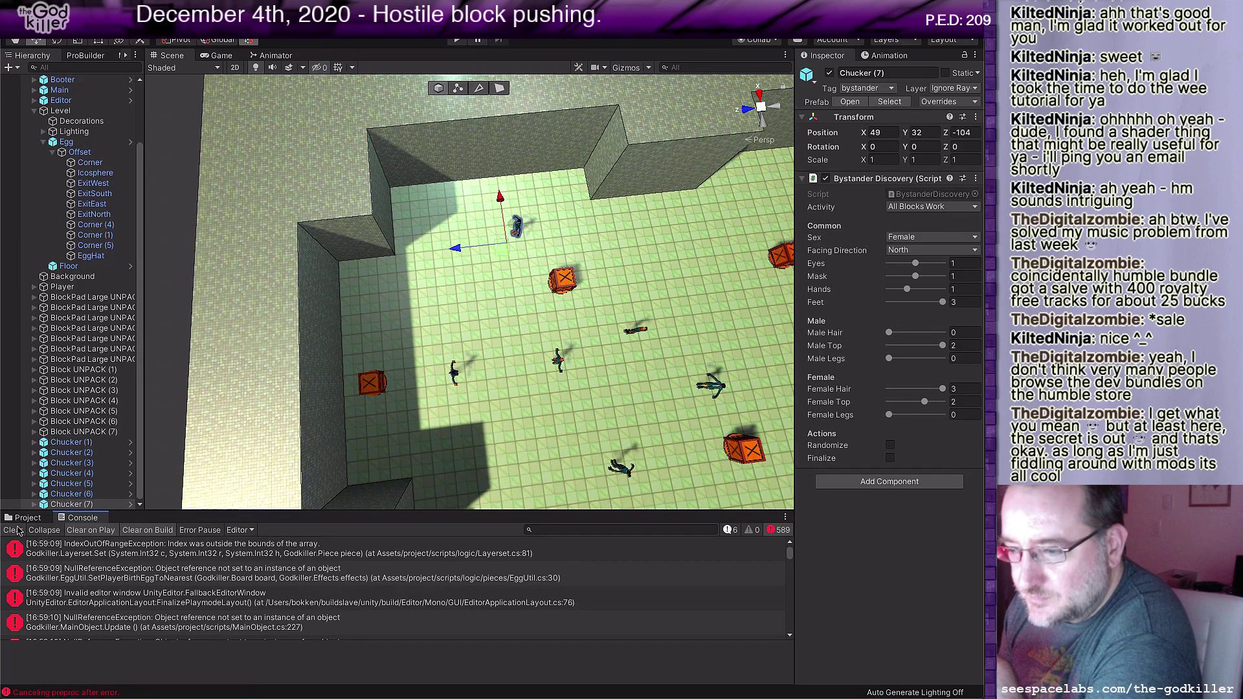
pyautogui.click(13, 530)
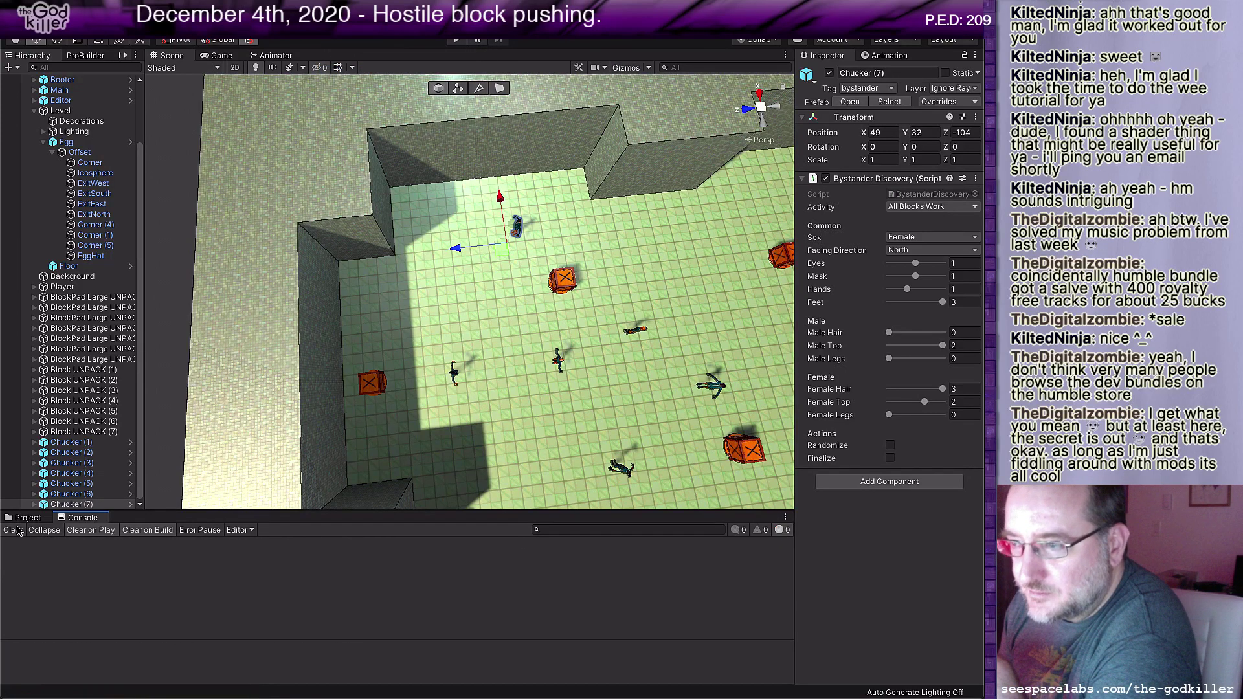
# Step: Filter the scene hierarchy by "unpack" and unpack the remaining BlockPad Large UNPACK prefab instance
pyautogui.click(47, 63)
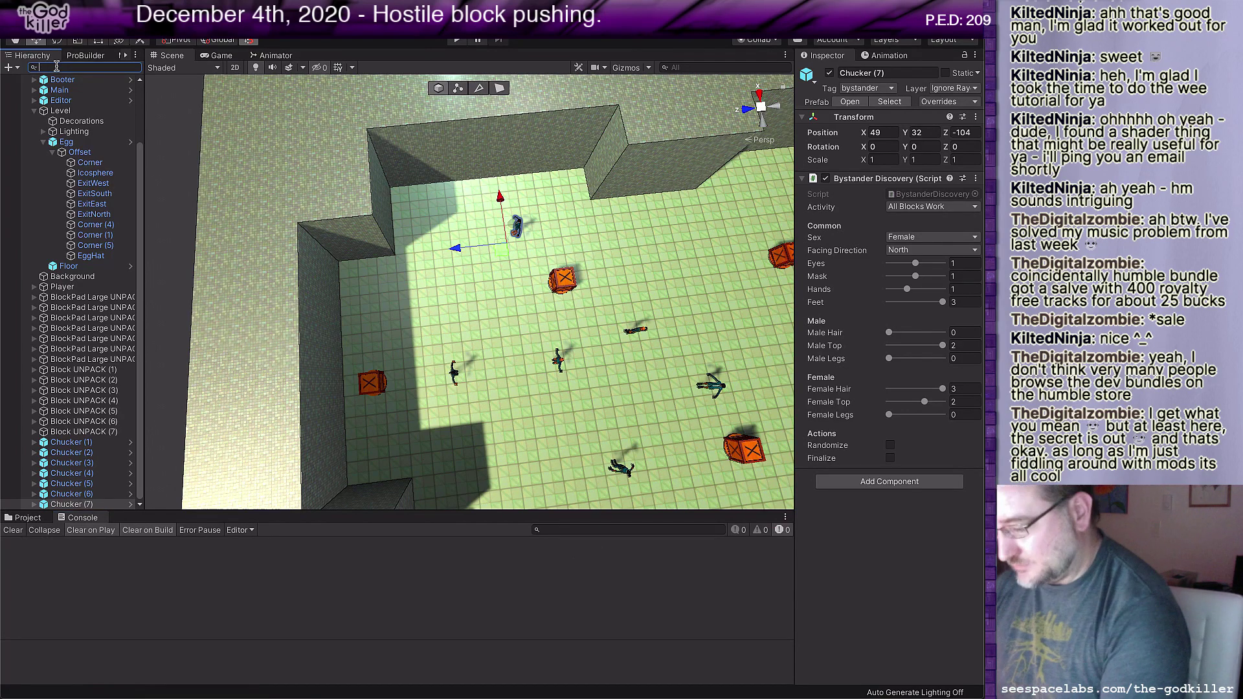
pyautogui.write('unpack')
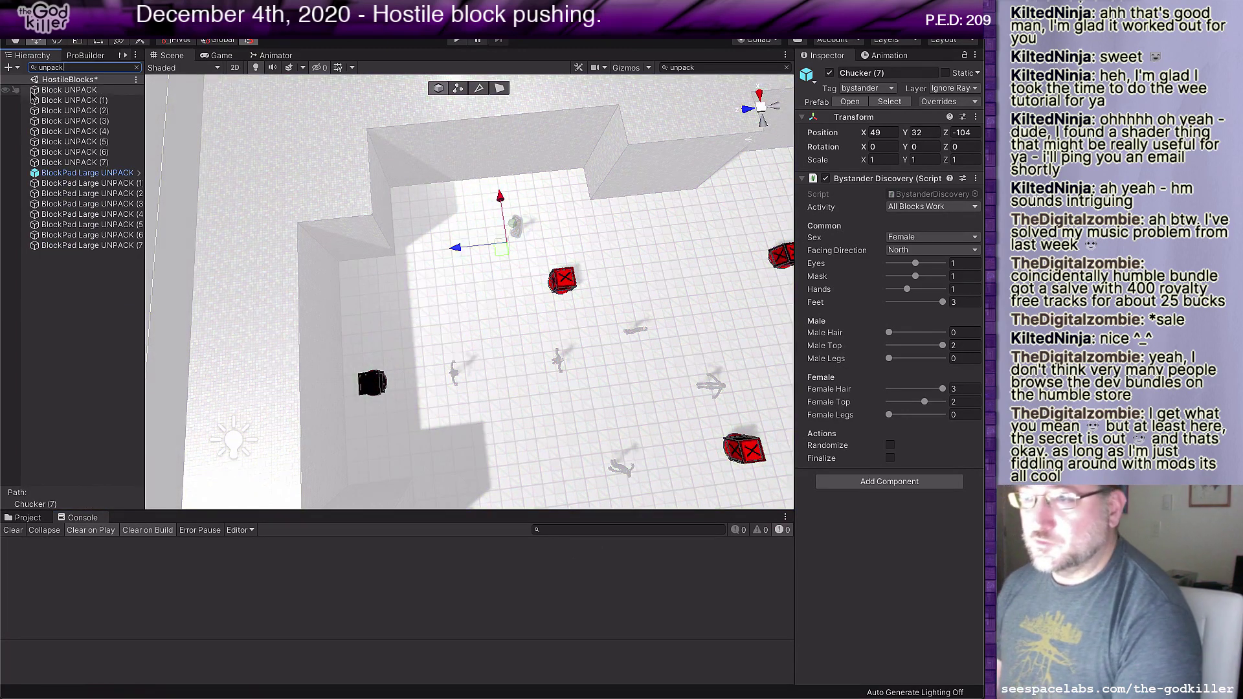
pyautogui.click(83, 173)
pyautogui.rightClick(84, 173)
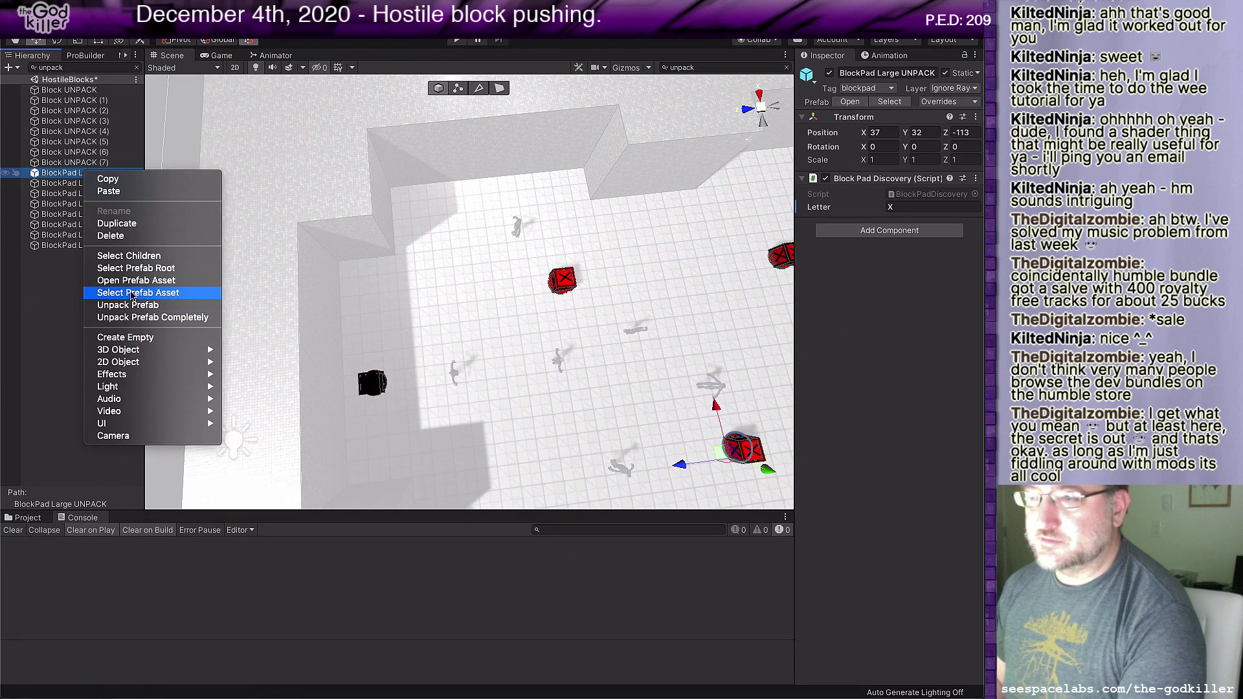
pyautogui.click(128, 305)
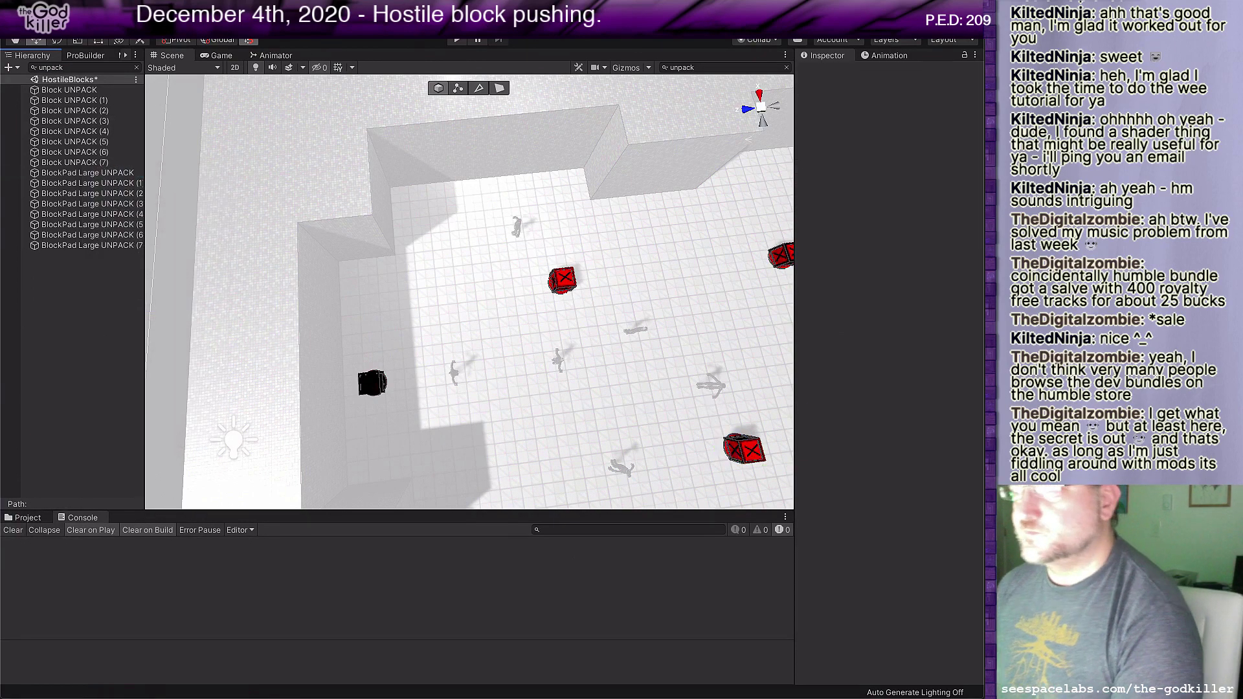
# Step: Preprocess the level again, clear the hierarchy filter, and save the HostileBlocks scene
pyautogui.click(328, 34)
pyautogui.click(2, 81)
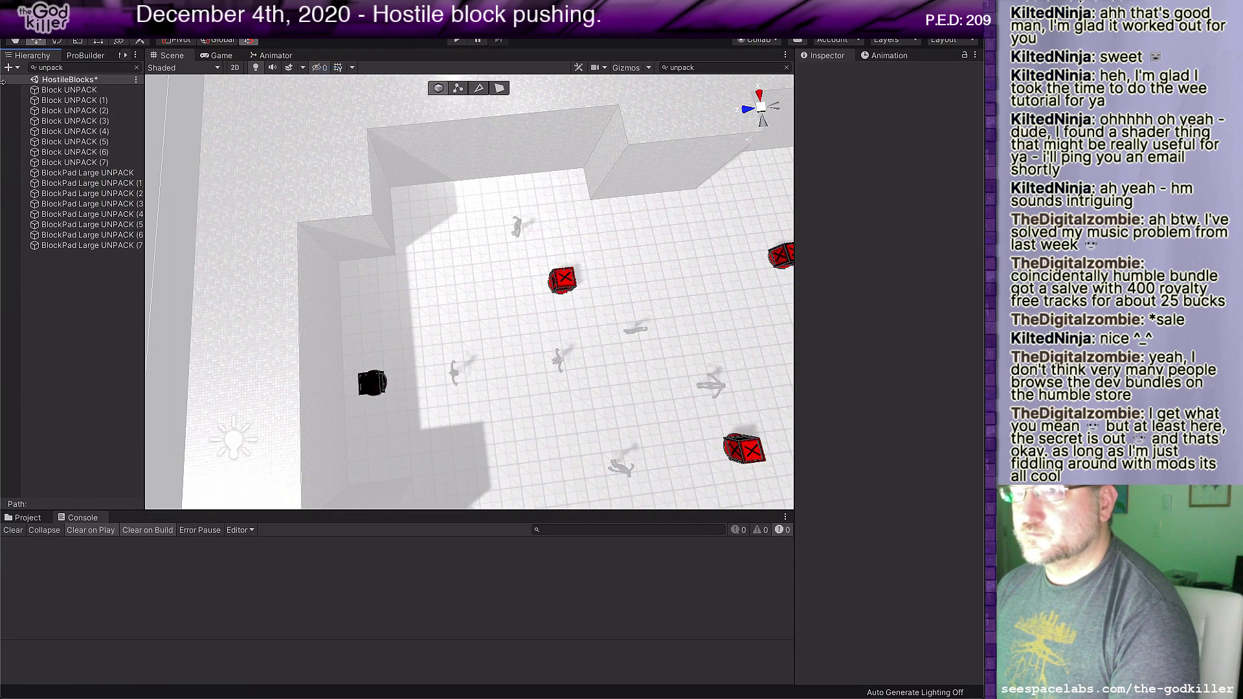
pyautogui.click(50, 67)
pyautogui.press('BackSpace')
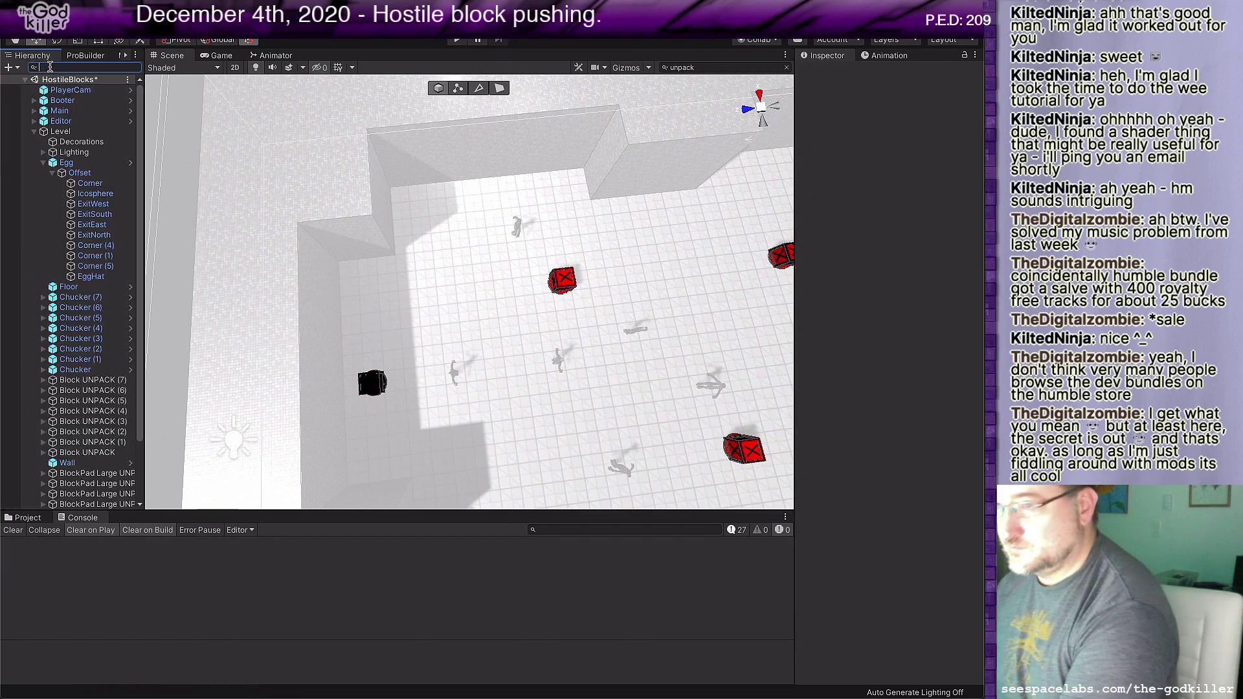
pyautogui.hotkey('ctrl', 's')
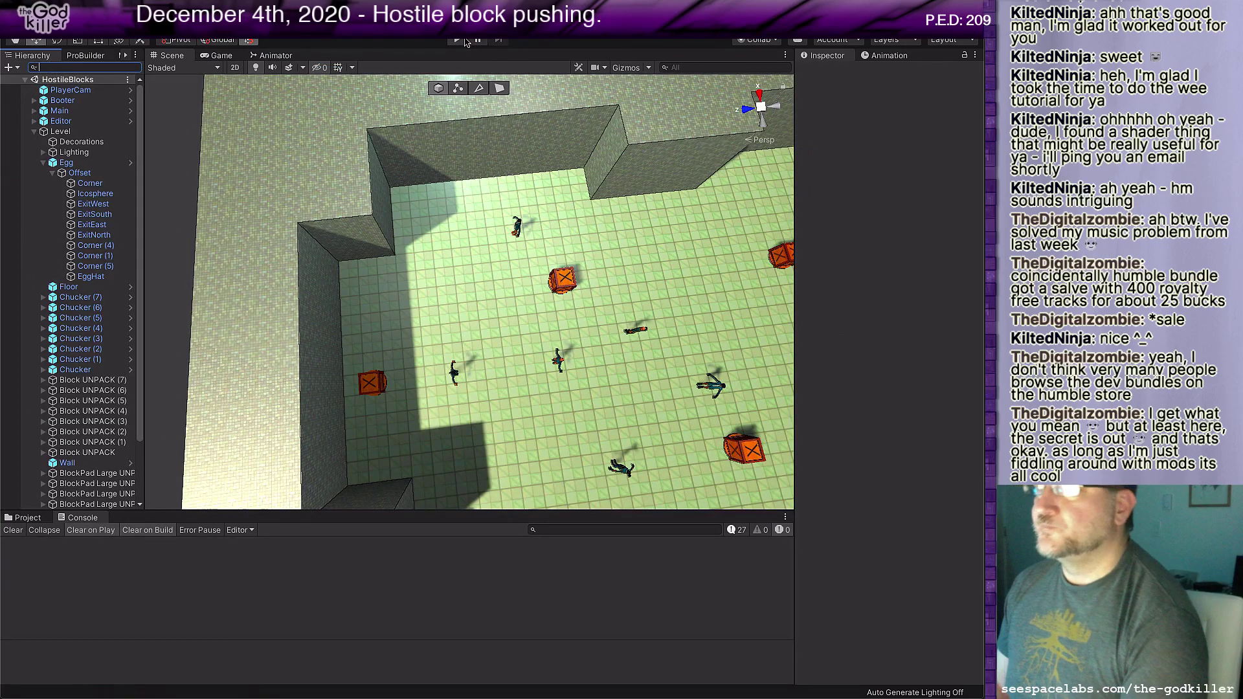
# Step: Start a playtest and walk the player from the Emm egg through the main room toward the far alcoves
pyautogui.click(459, 40)
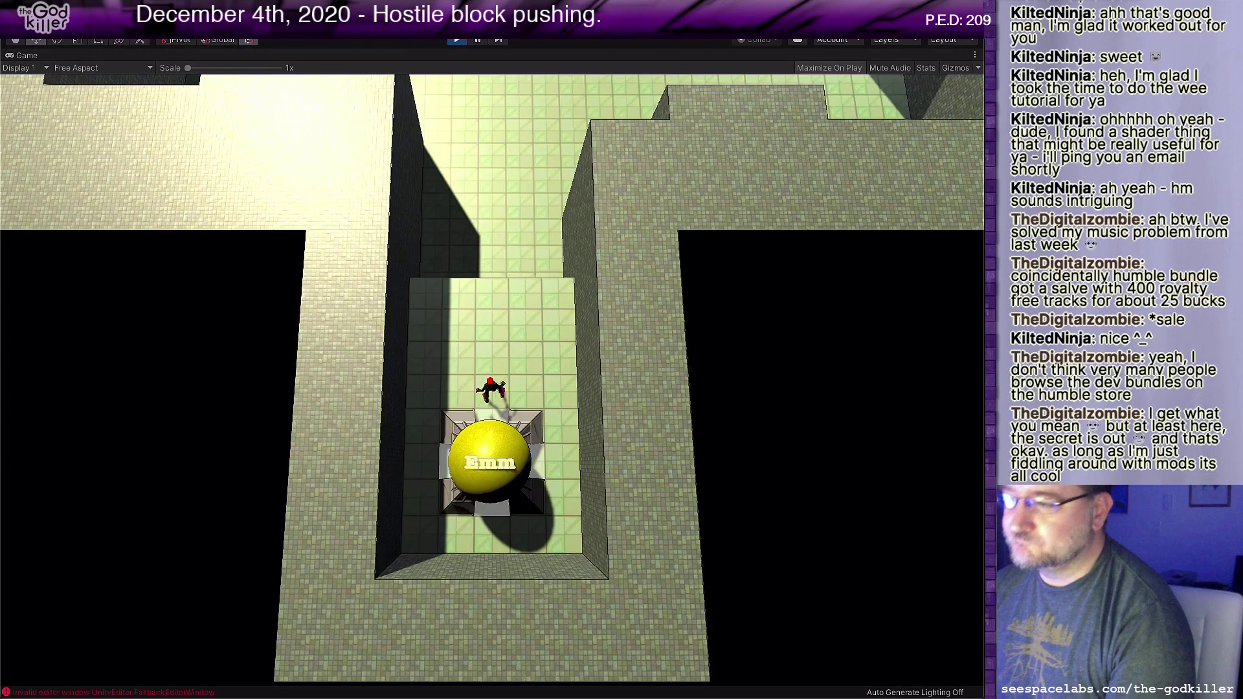
pyautogui.press('w')
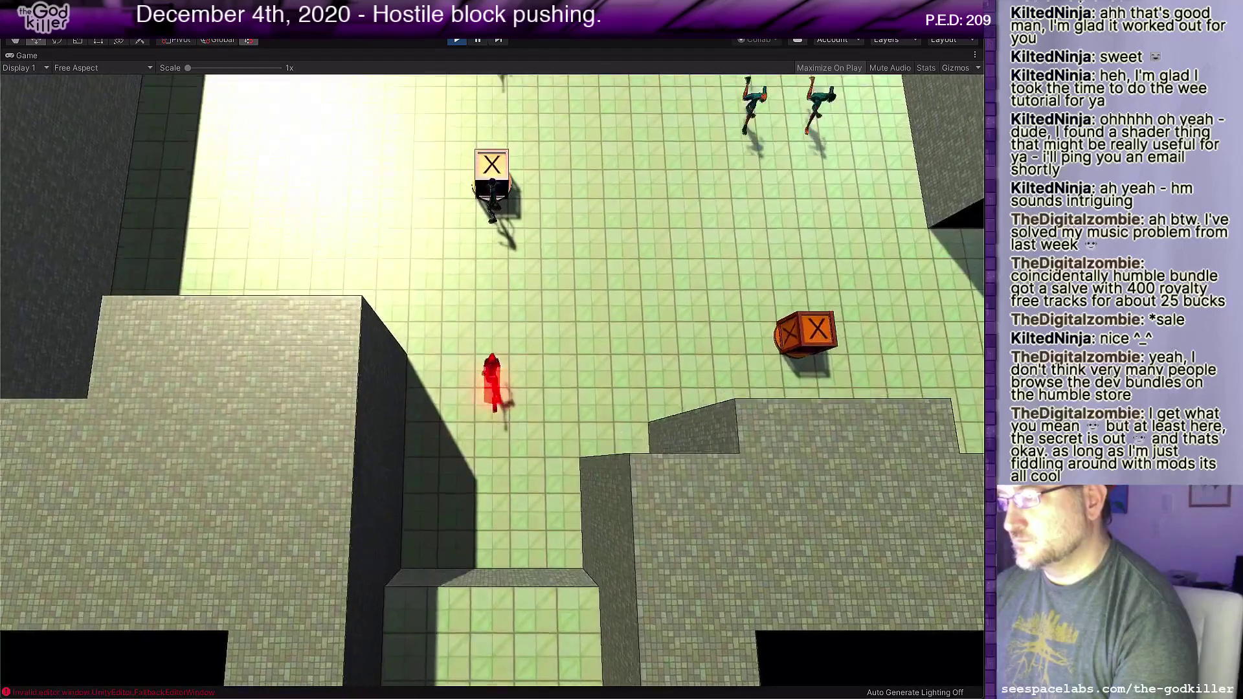
pyautogui.press('d')
pyautogui.press('w')
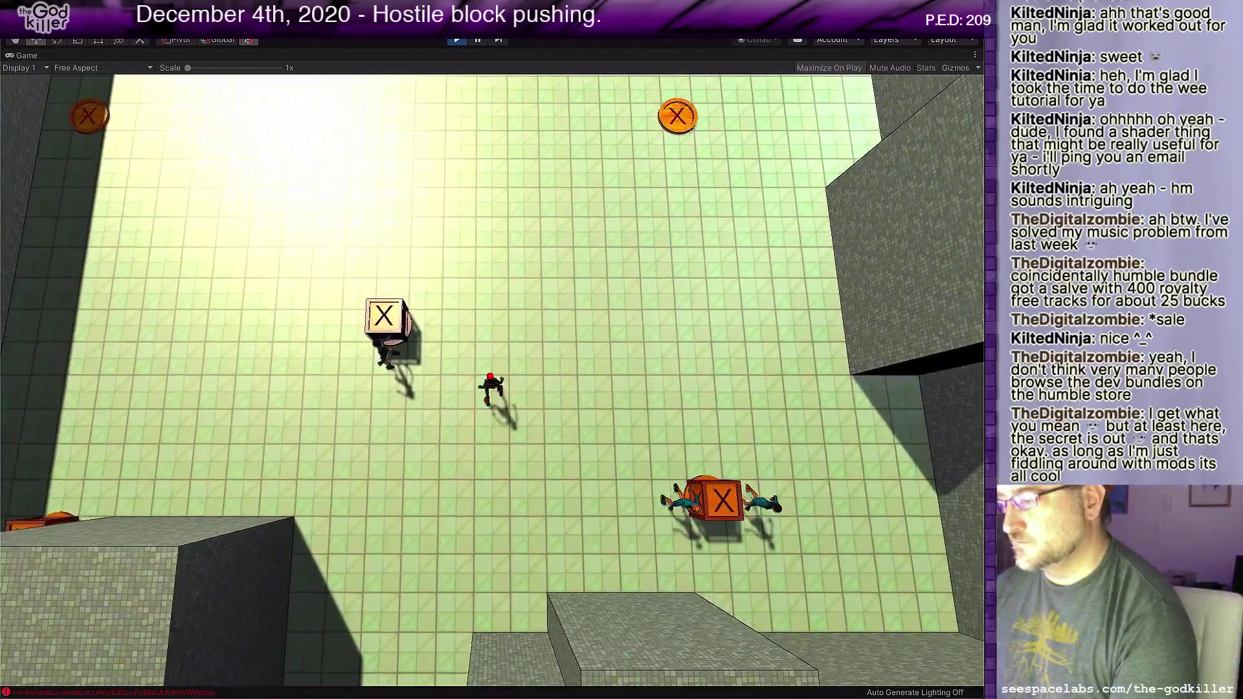
pyautogui.press('w')
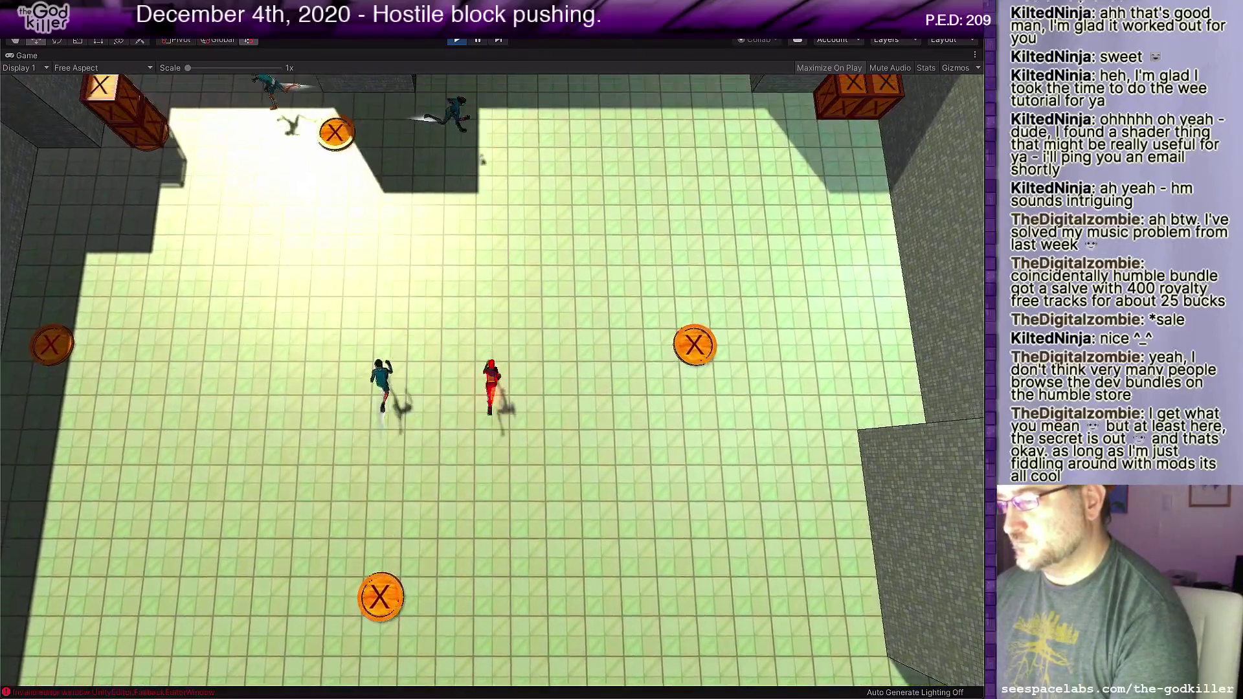
pyautogui.press('d')
pyautogui.press('w')
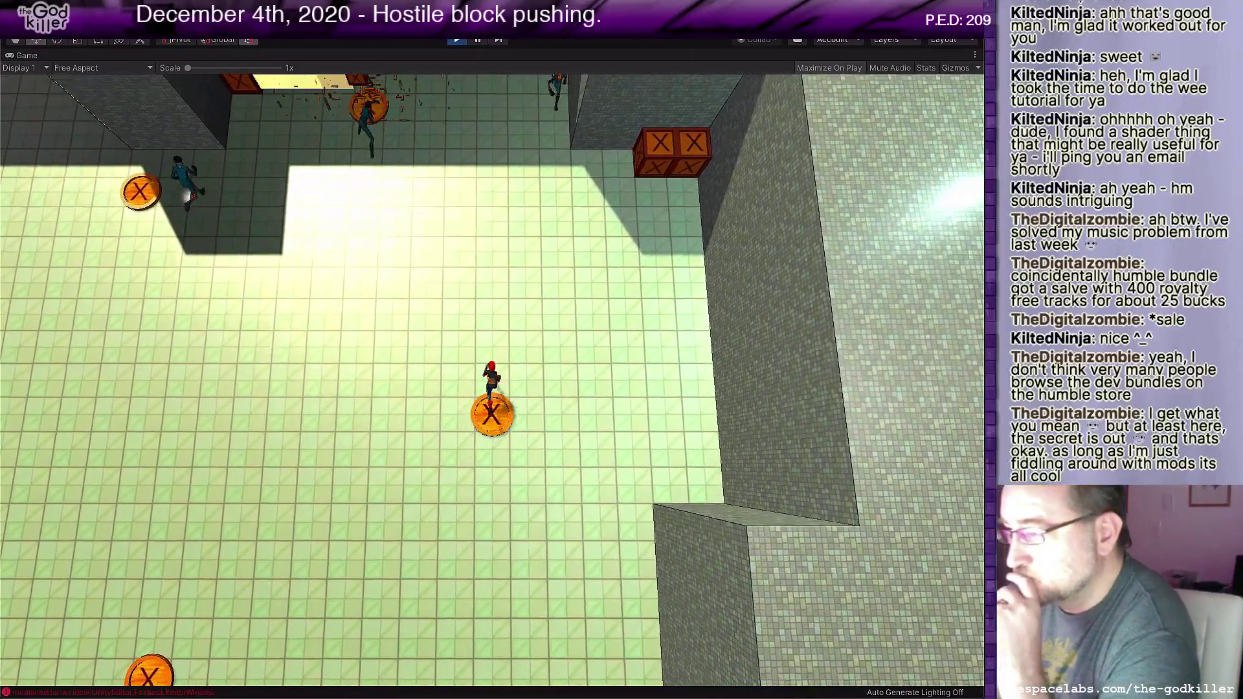
pyautogui.press('w')
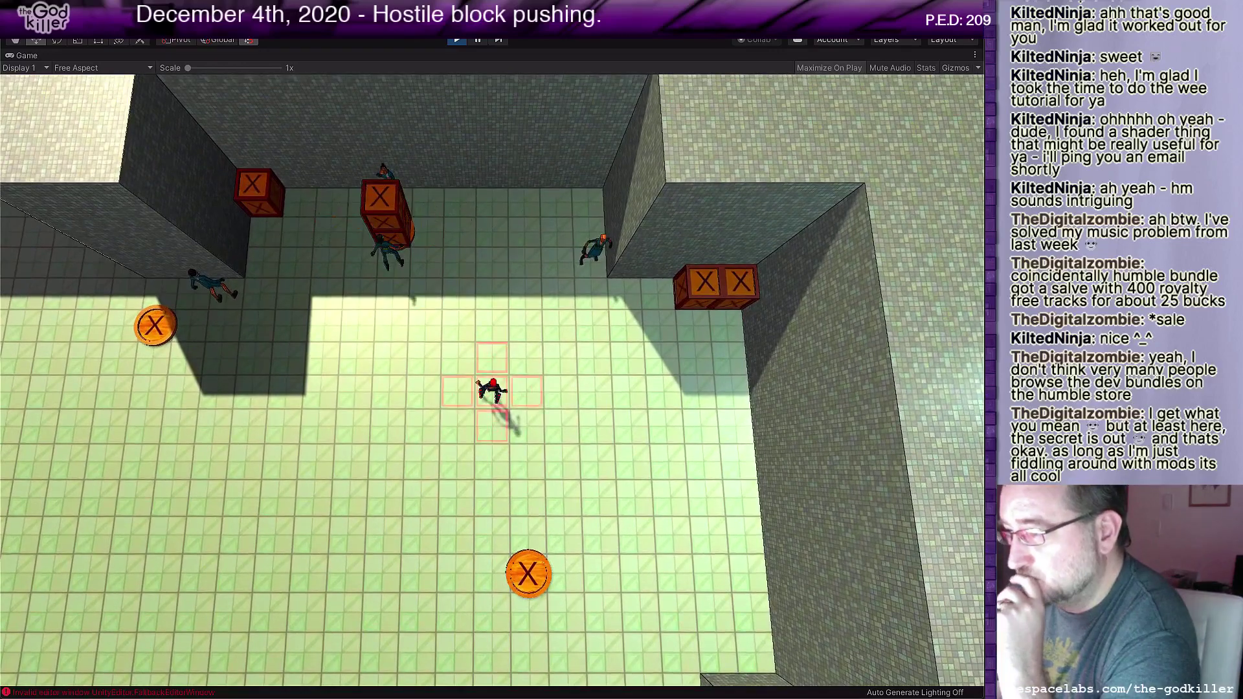
# Step: Walk the player back and forth in front of the far alcoves to observe the Chuckers handling blocks
pyautogui.press('s')
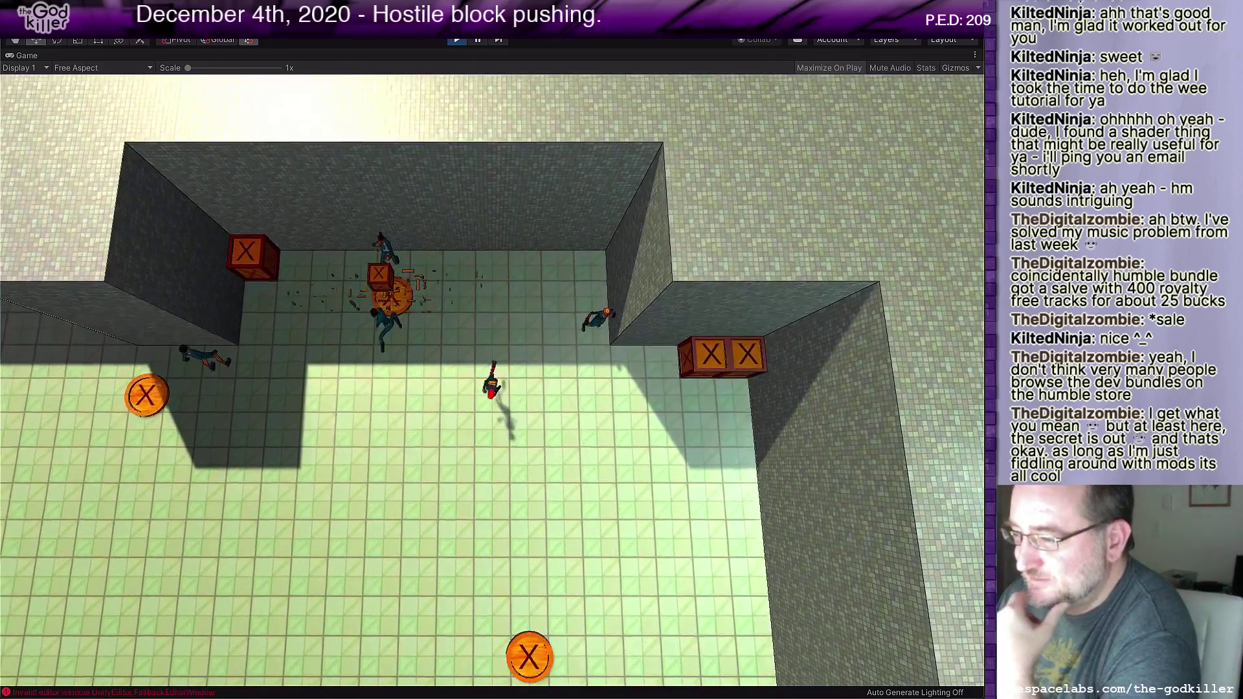
pyautogui.press('a')
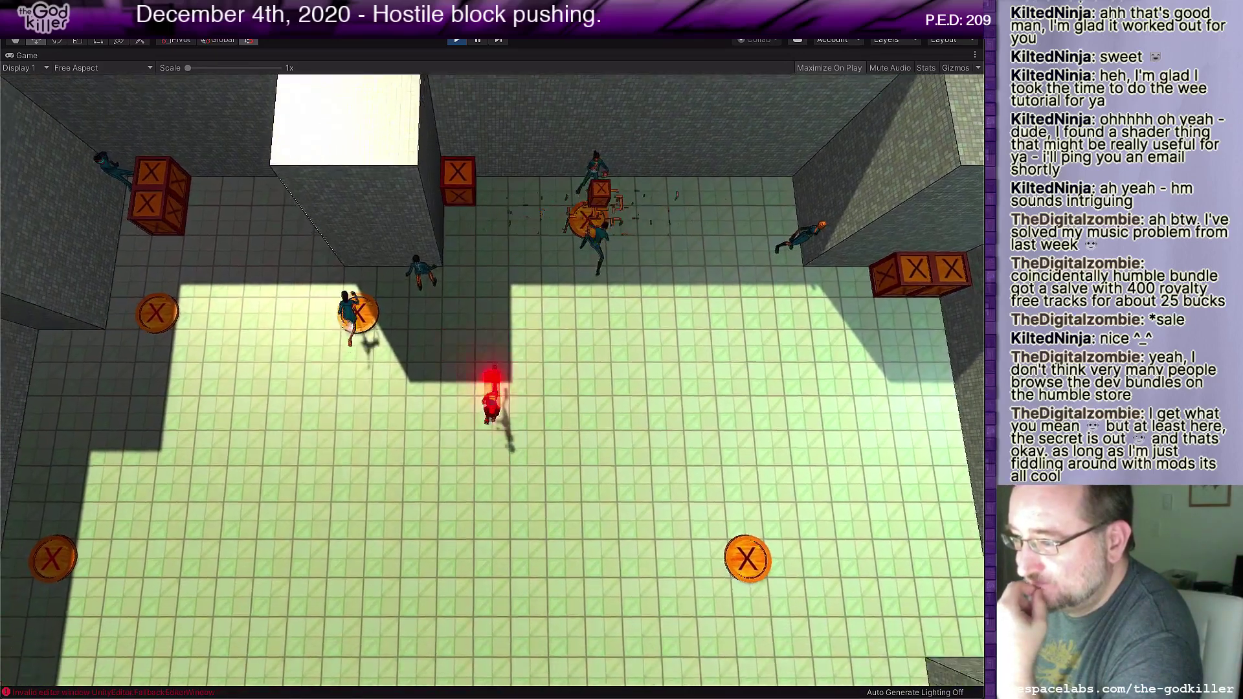
pyautogui.press('a')
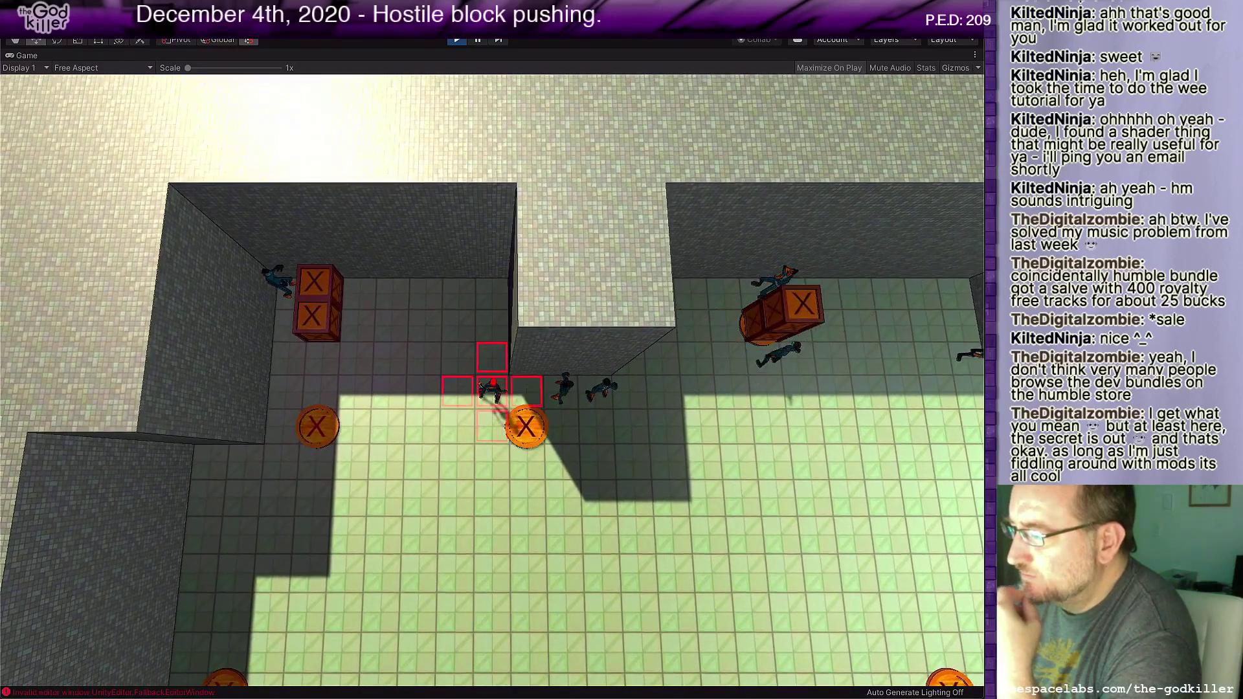
pyautogui.press('d')
pyautogui.press('d')
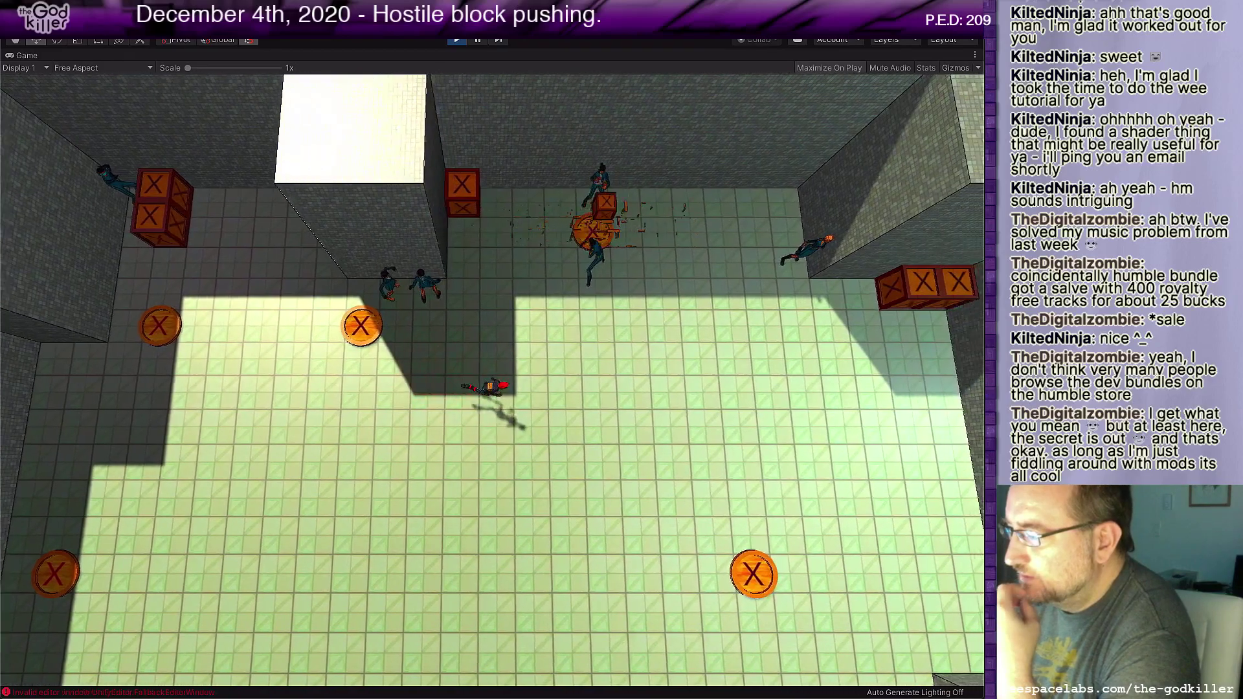
pyautogui.press('d')
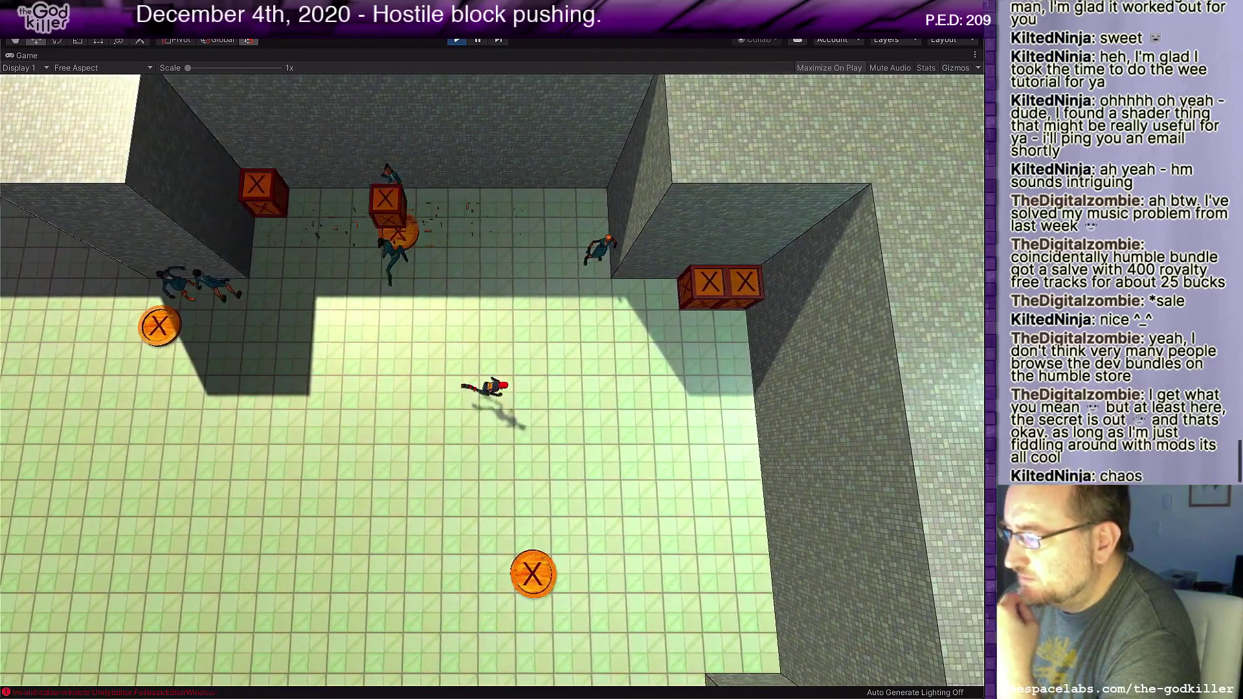
pyautogui.press('s')
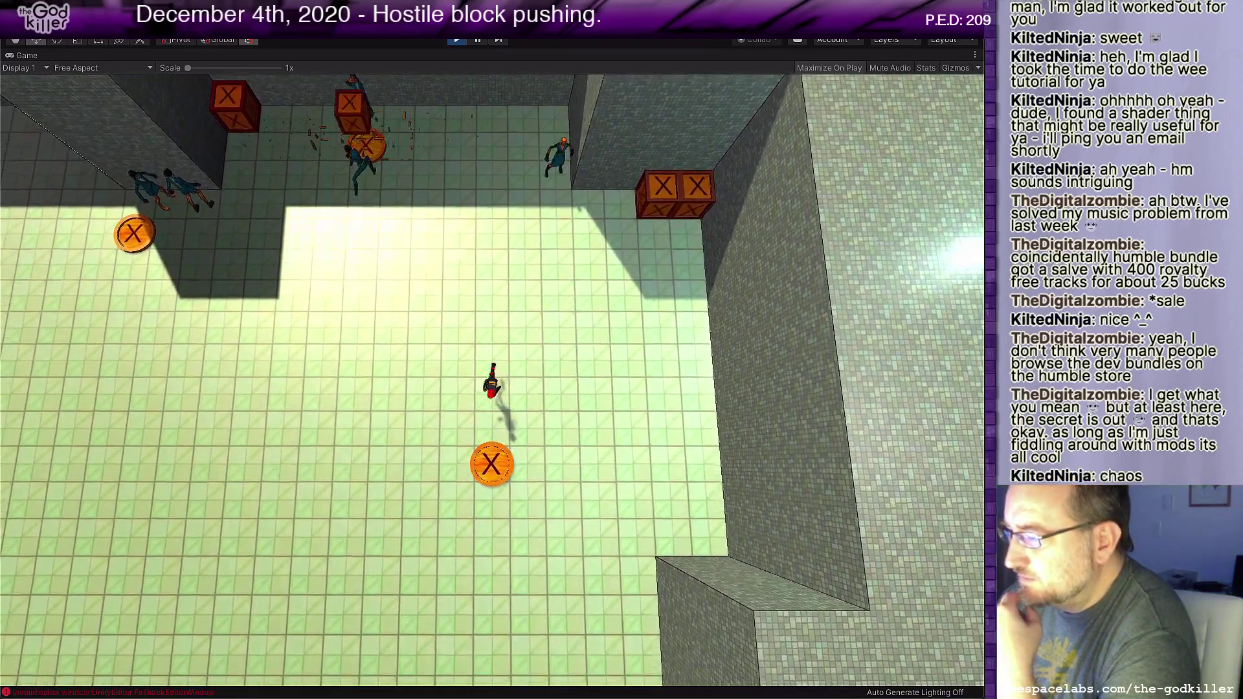
pyautogui.press('s')
pyautogui.press('s')
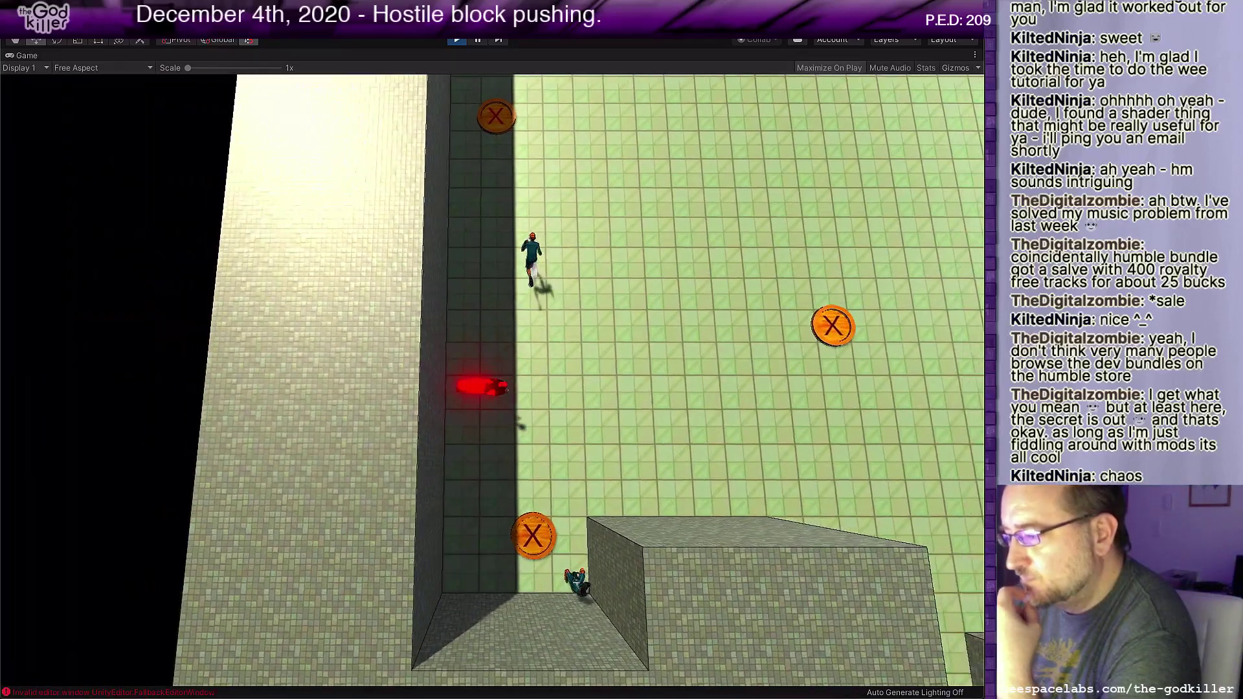
# Step: Walk the player up along the west wall and across the room to check the Chuckers at the X pads
pyautogui.press('d')
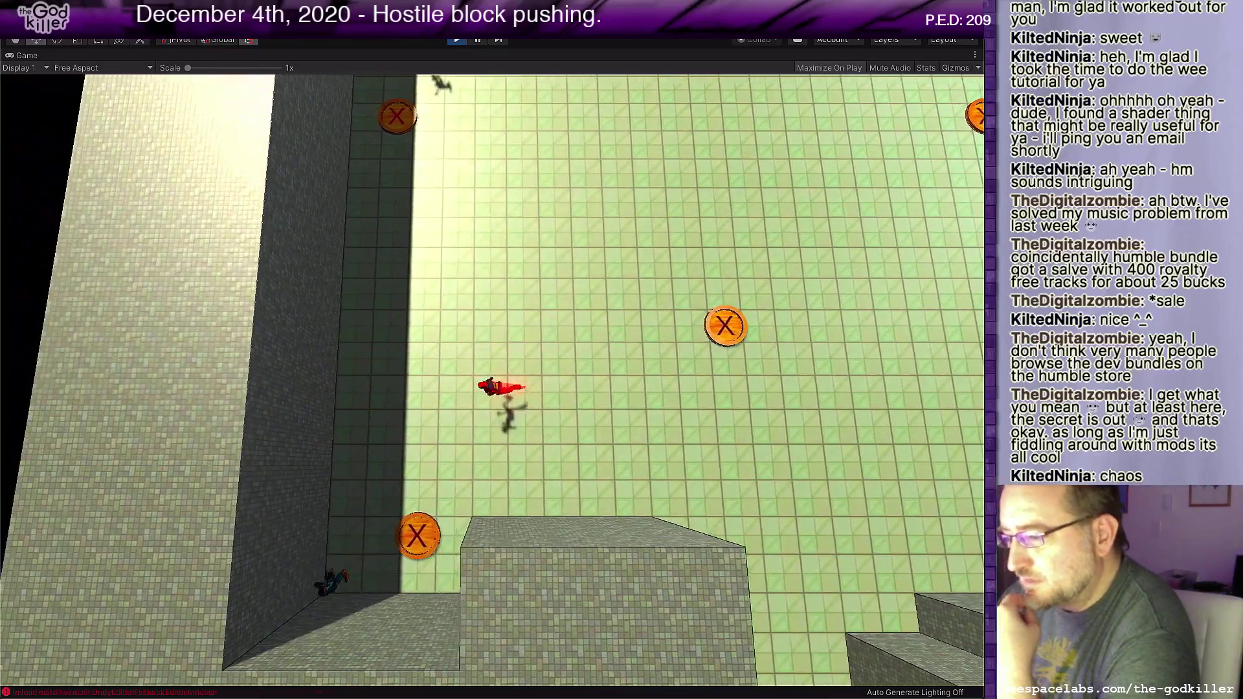
pyautogui.press('w')
pyautogui.press('a')
pyautogui.press('w')
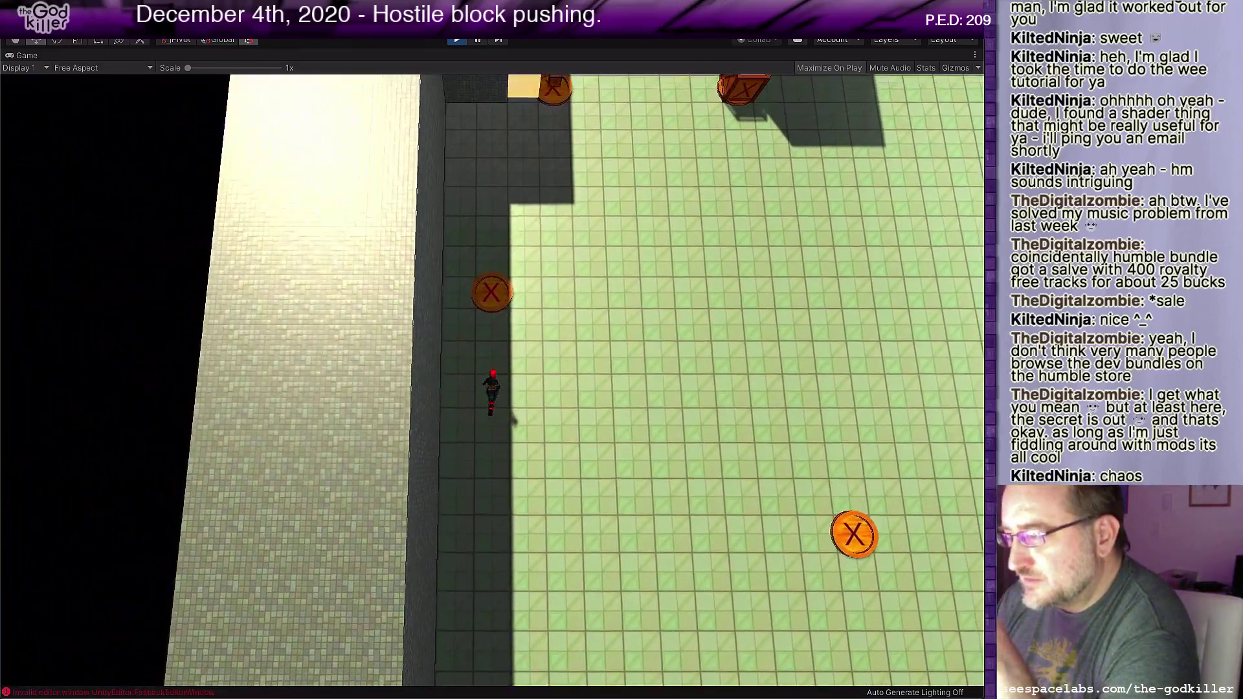
pyautogui.press('d')
pyautogui.press('d')
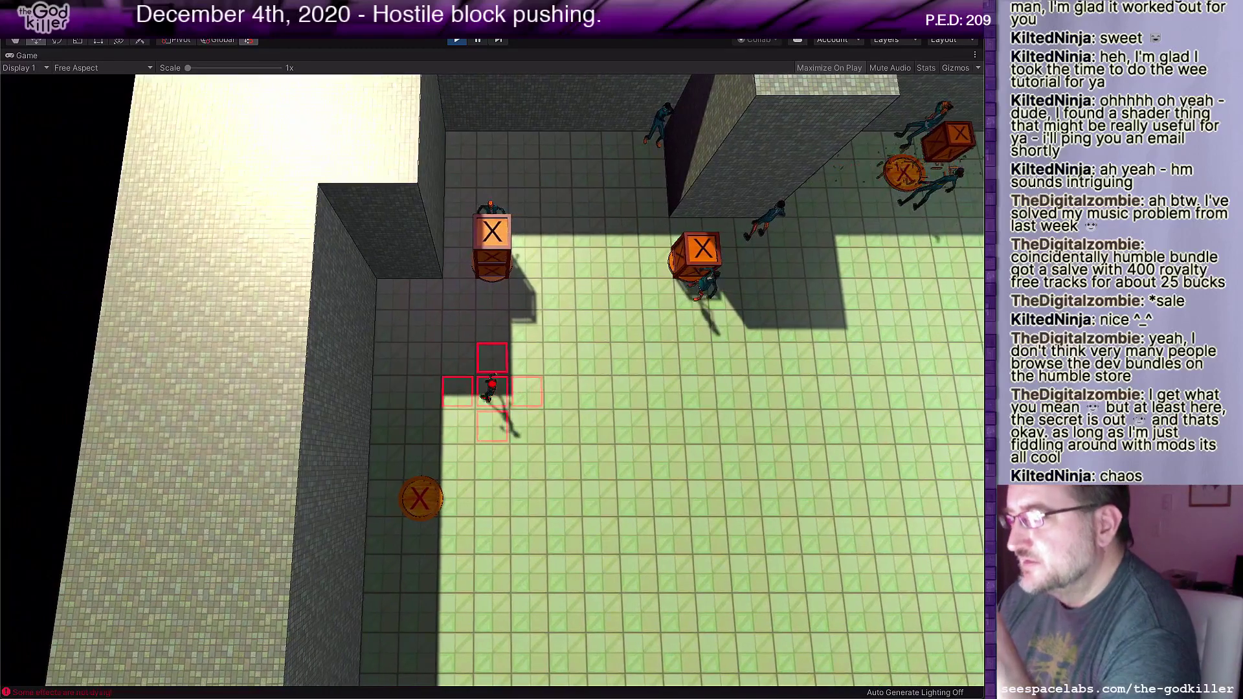
pyautogui.press('d')
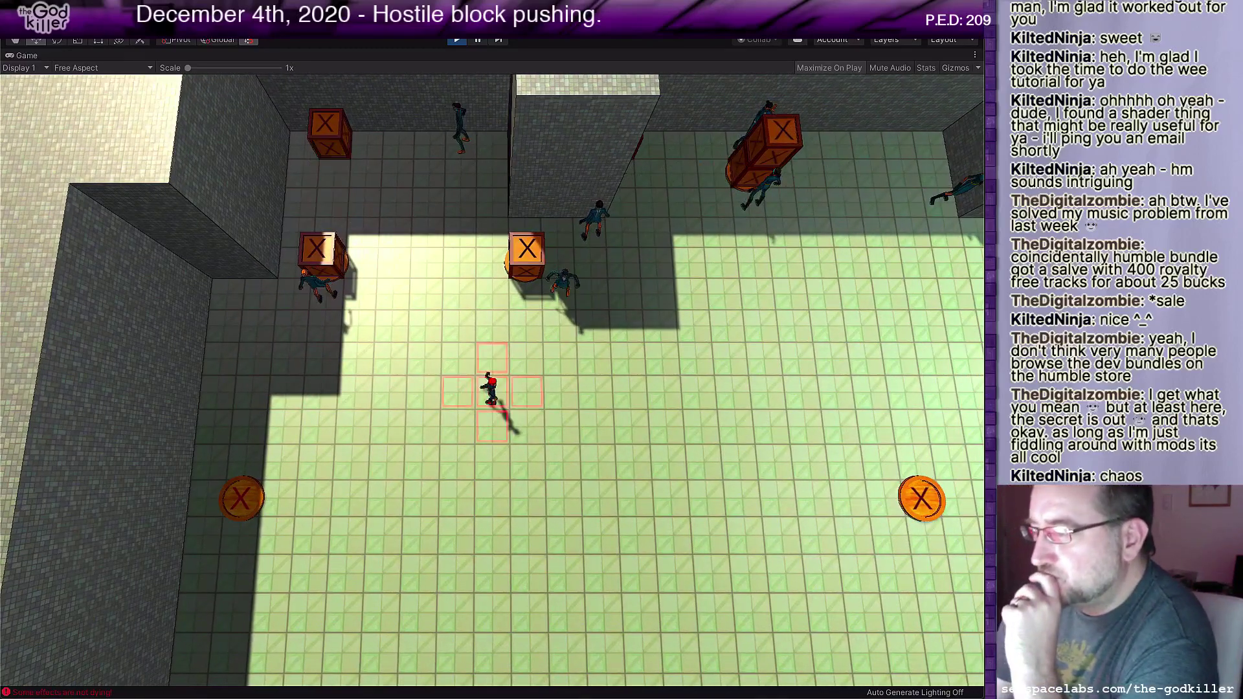
pyautogui.press('d')
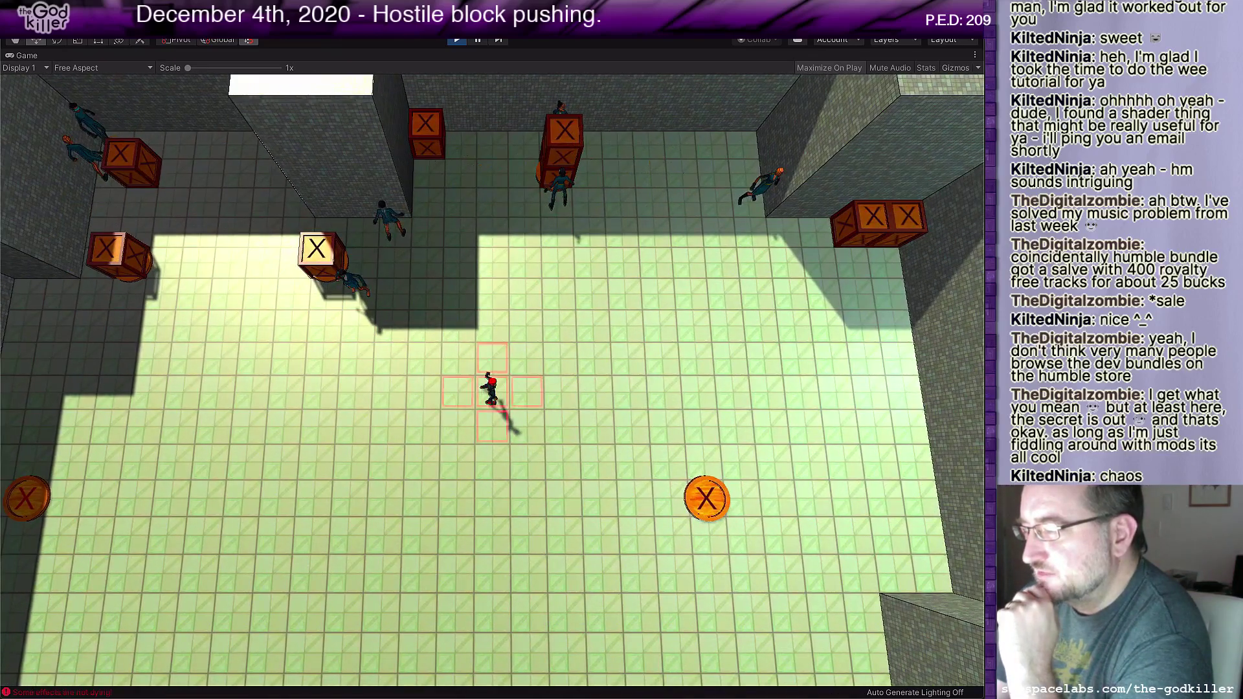
pyautogui.press('d')
# Step: Move the player around the block and Chuckers in the north-east alcove, return to the main room, and end the playtest
pyautogui.press('w')
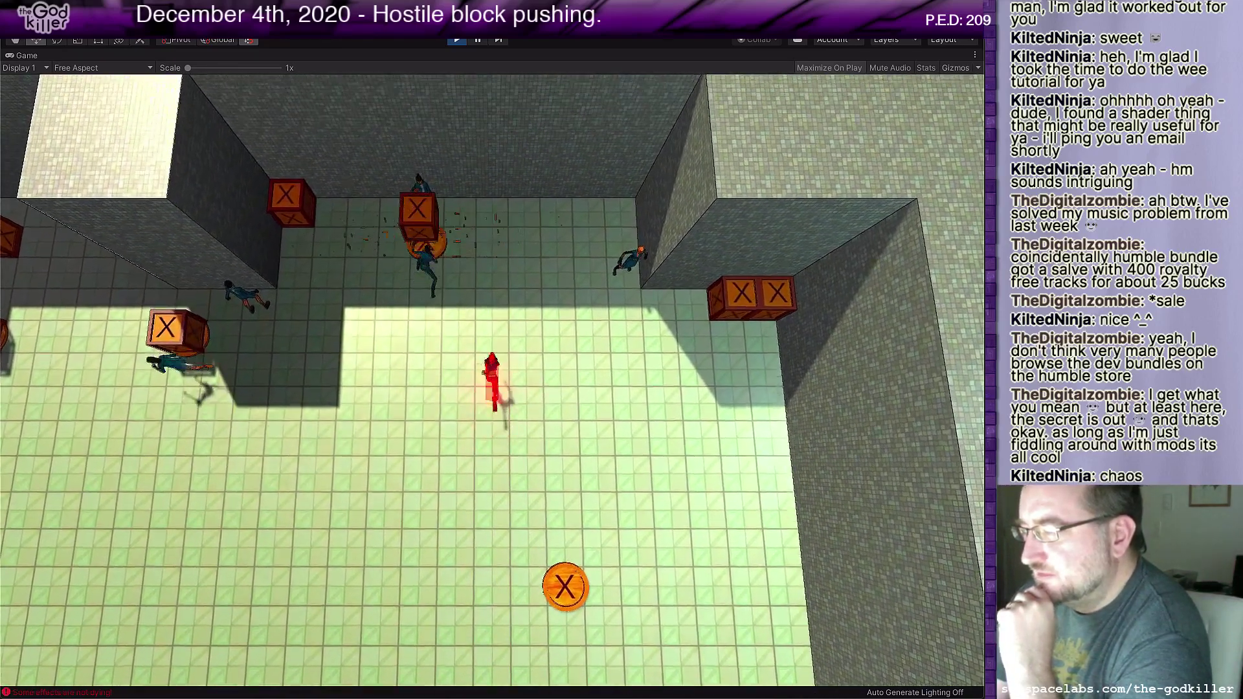
pyautogui.press('w')
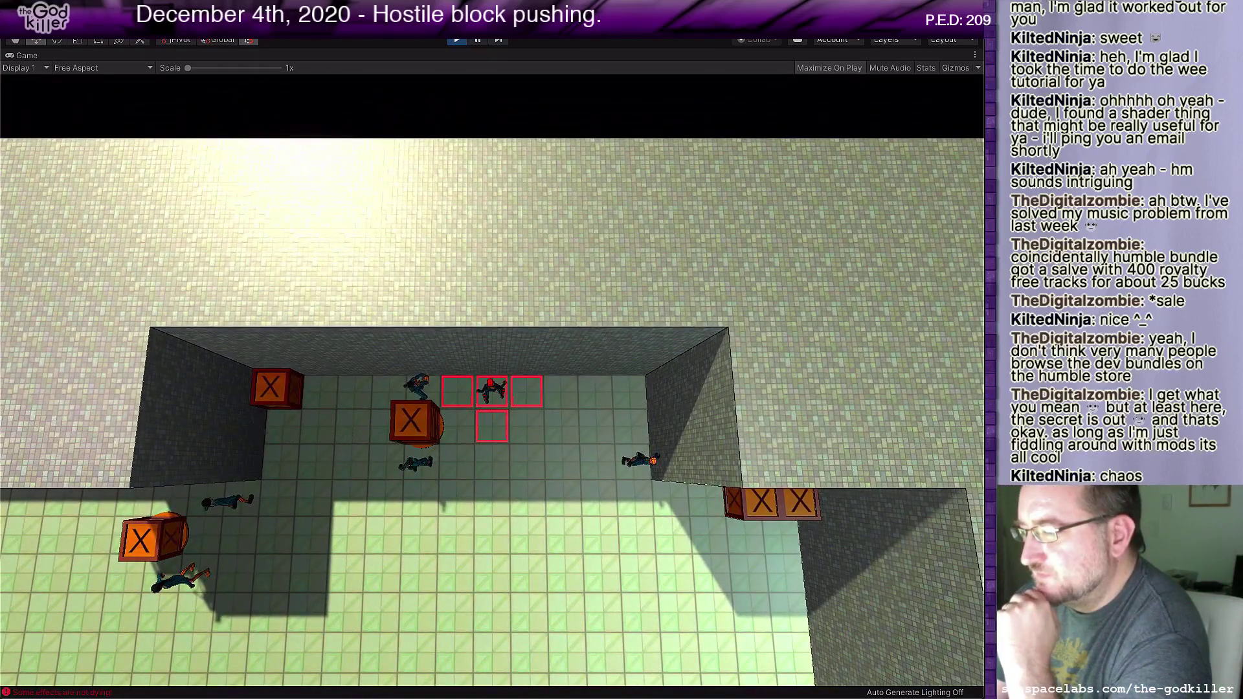
pyautogui.press('s')
pyautogui.press('a')
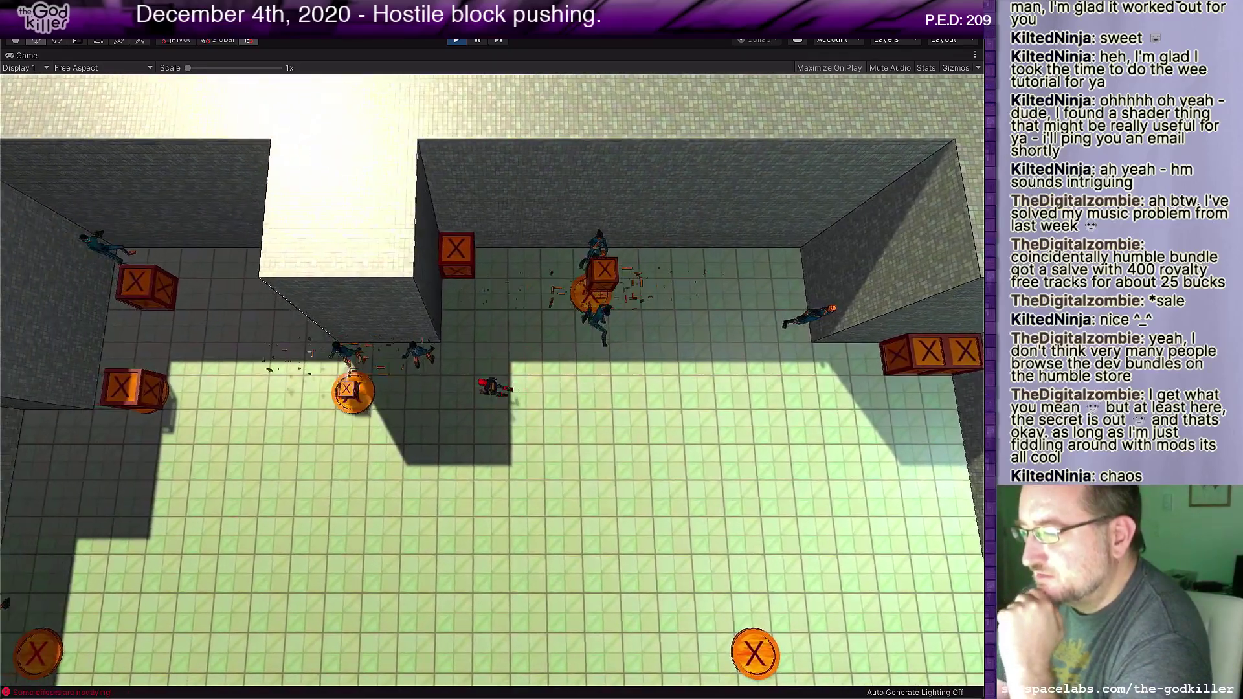
pyautogui.press('w')
pyautogui.press('d')
pyautogui.press('s')
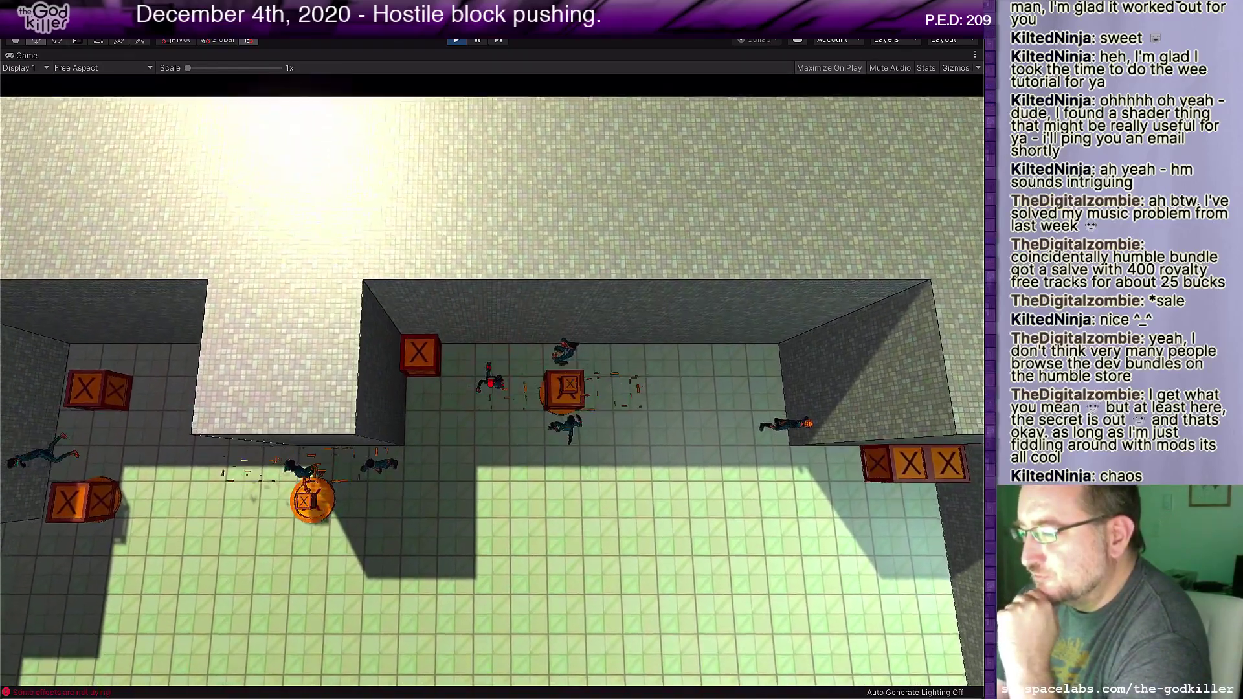
pyautogui.press('s')
pyautogui.press('d')
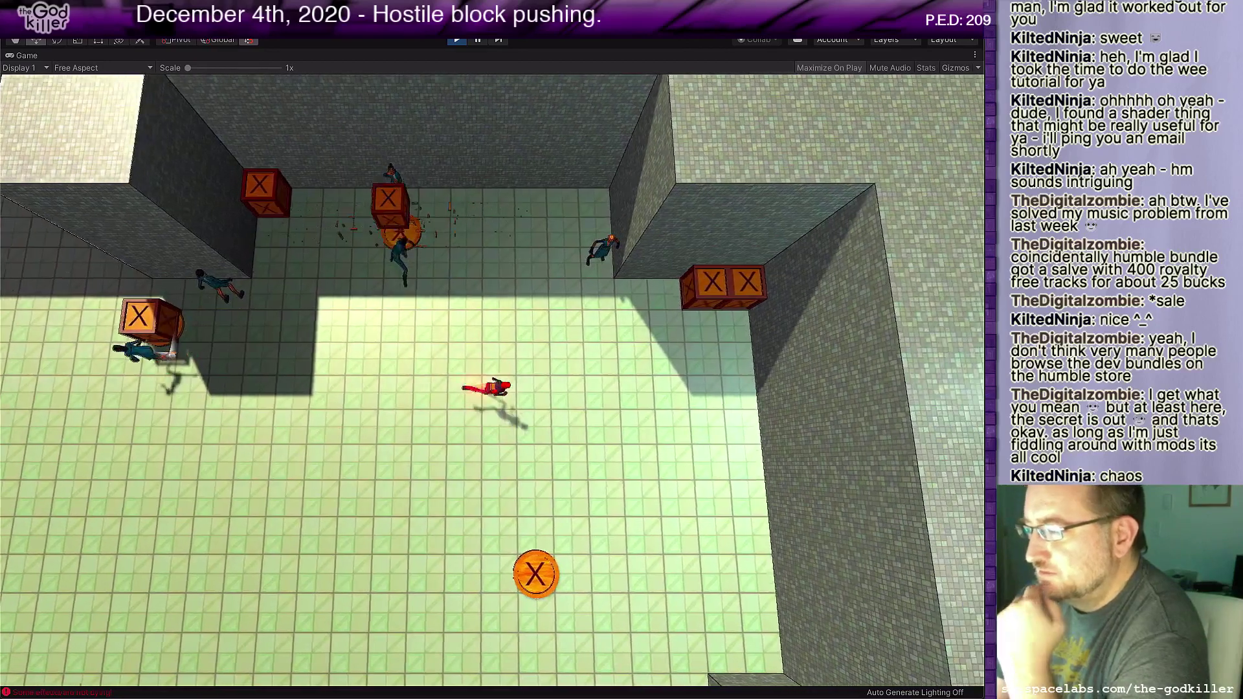
pyautogui.click(459, 44)
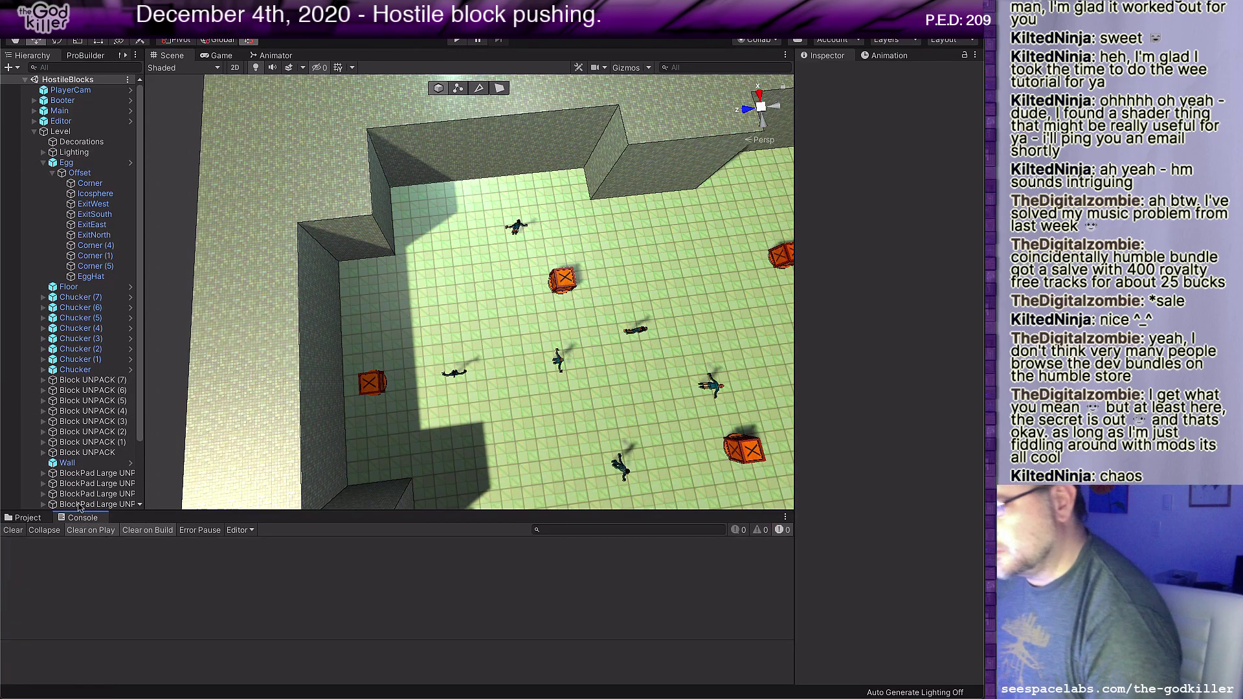
# Step: Survey the HostileBlocks room from above and examine the Bystander Discovery settings of Chucker (5) and Chucker (6)
pyautogui.scroll(-2, 529, 316)
pyautogui.moveTo(563, 338); pyautogui.dragTo(709, 350, button='middle')
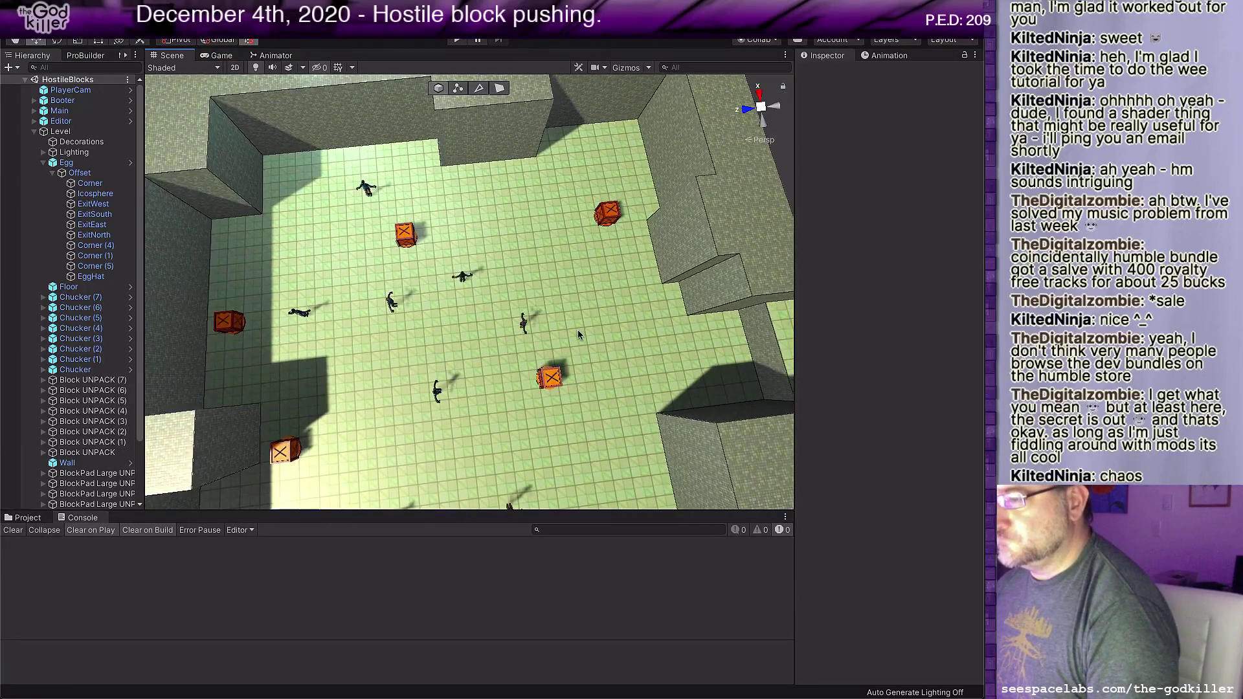
pyautogui.keyDown('alt'); pyautogui.moveTo(577, 328); pyautogui.dragTo(241, 323); pyautogui.keyUp('alt')
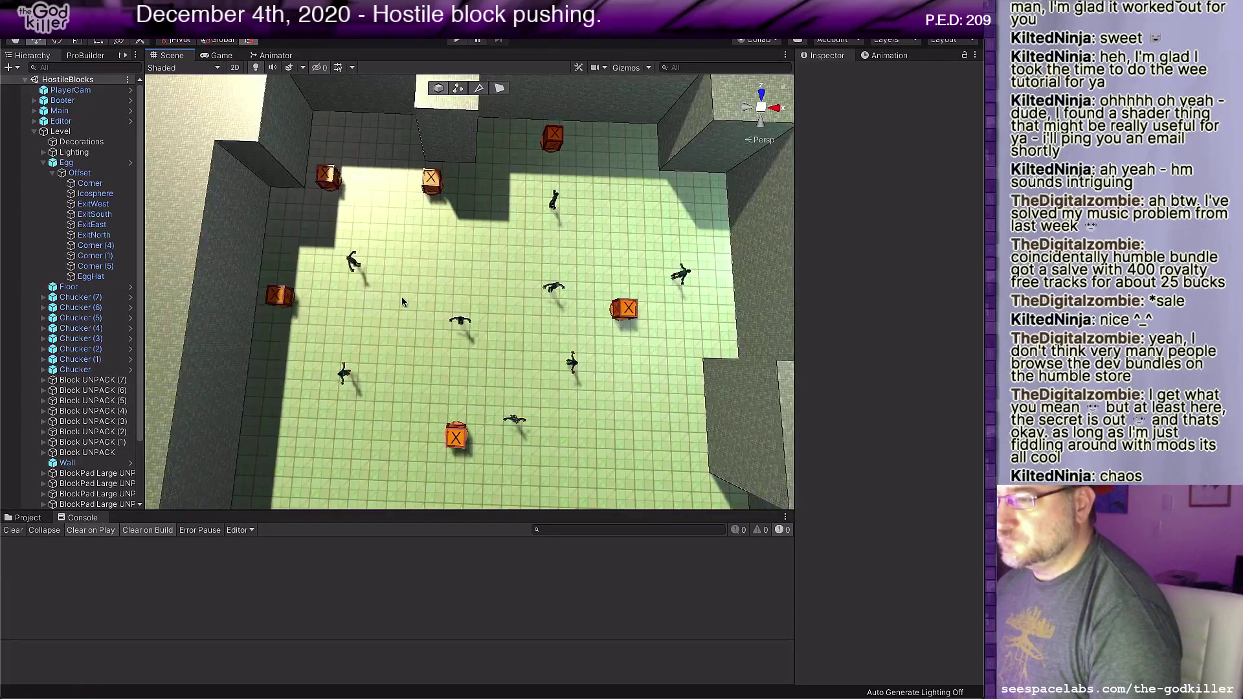
pyautogui.click(352, 261)
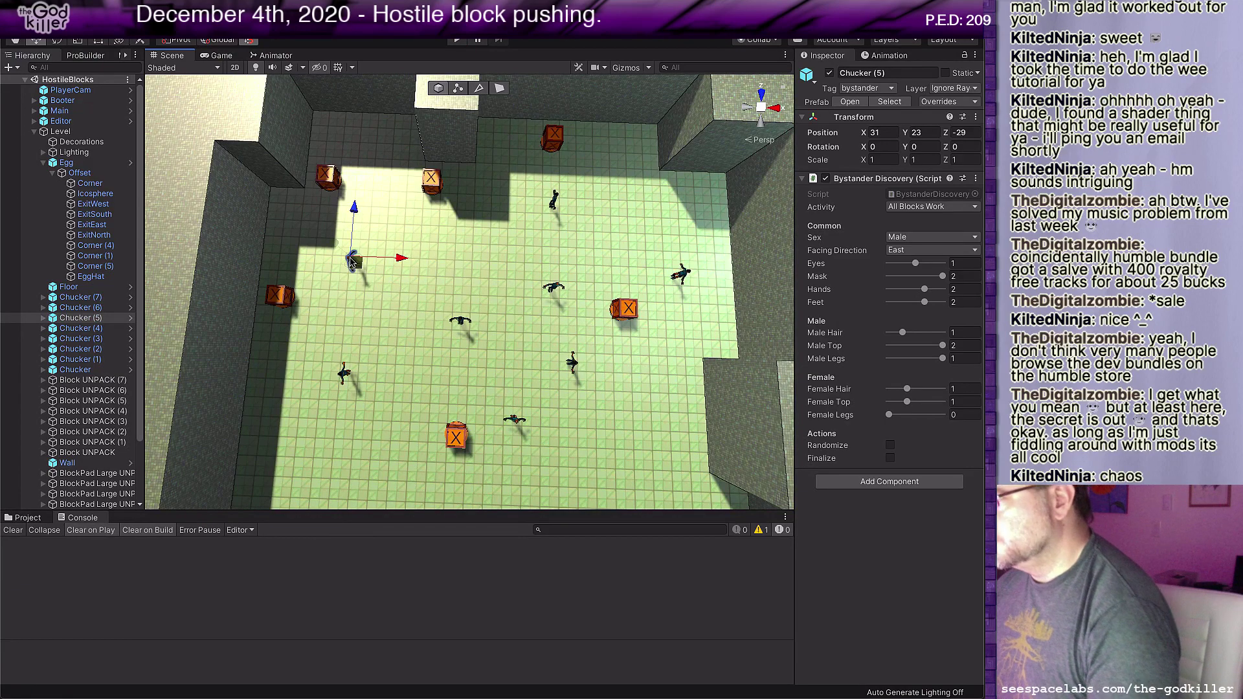
pyautogui.click(552, 200)
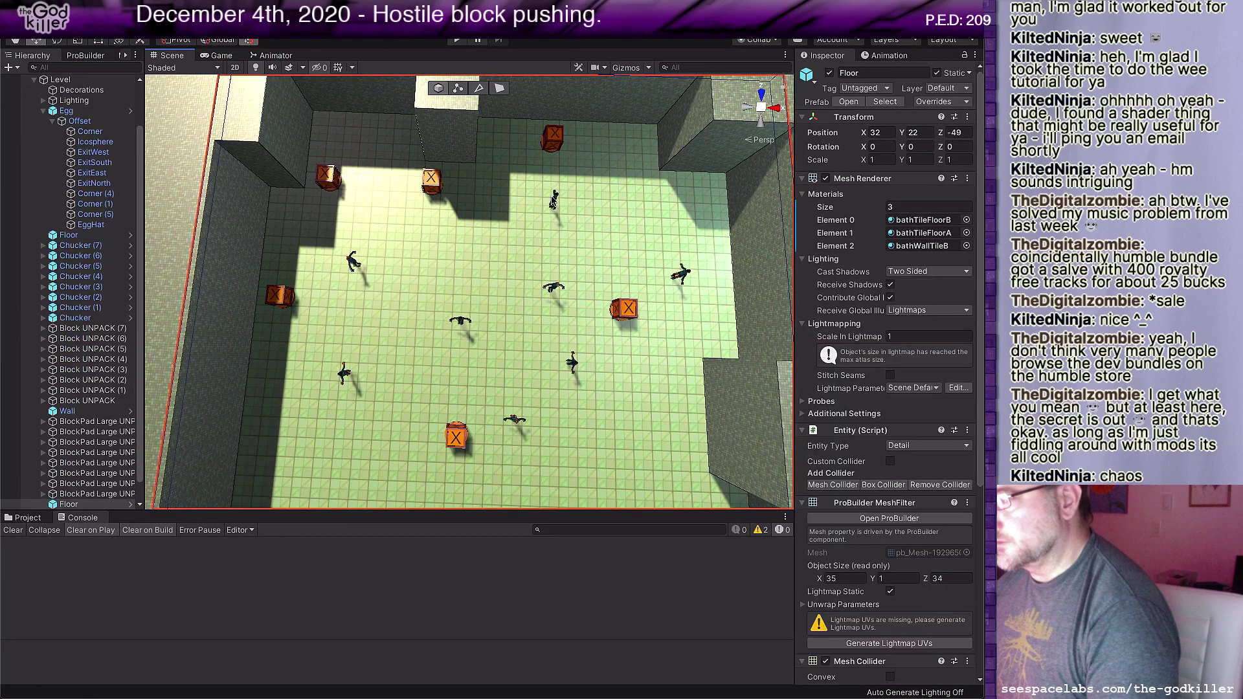
pyautogui.click(554, 204)
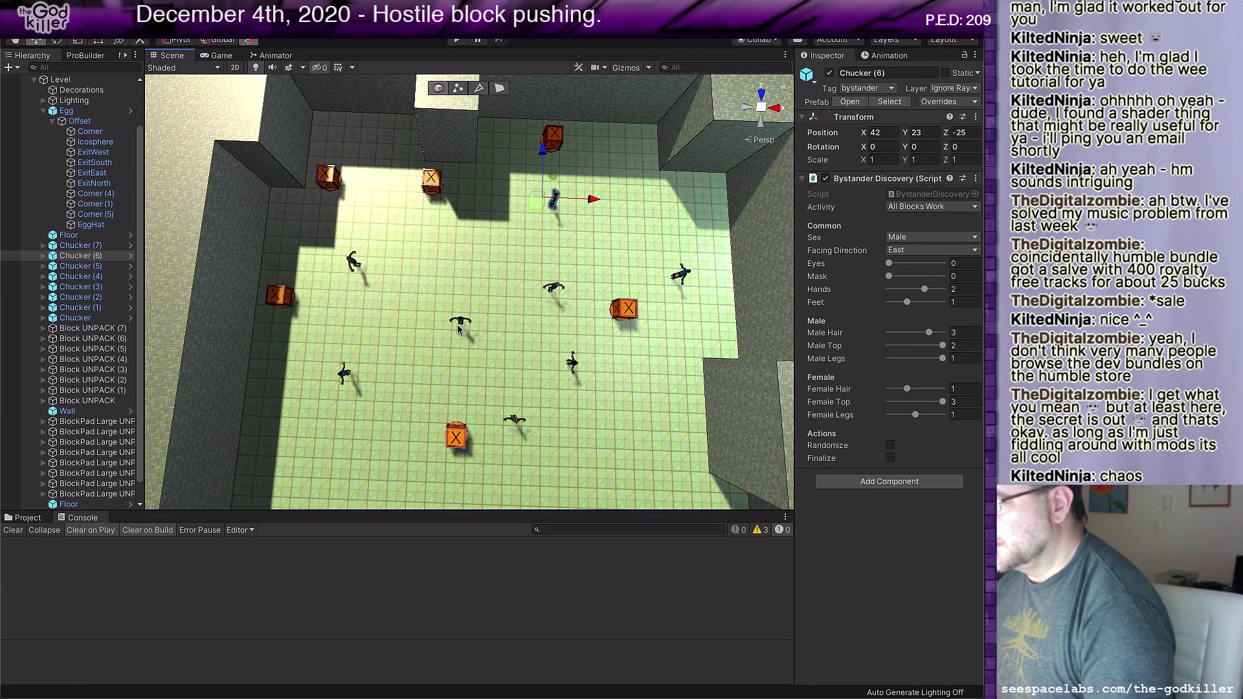
pyautogui.moveTo(512, 329)
pyautogui.mouseDown(button='middle')
pyautogui.moveTo(511, 275)
pyautogui.moveTo(522, 319)
pyautogui.mouseUp(button='middle')
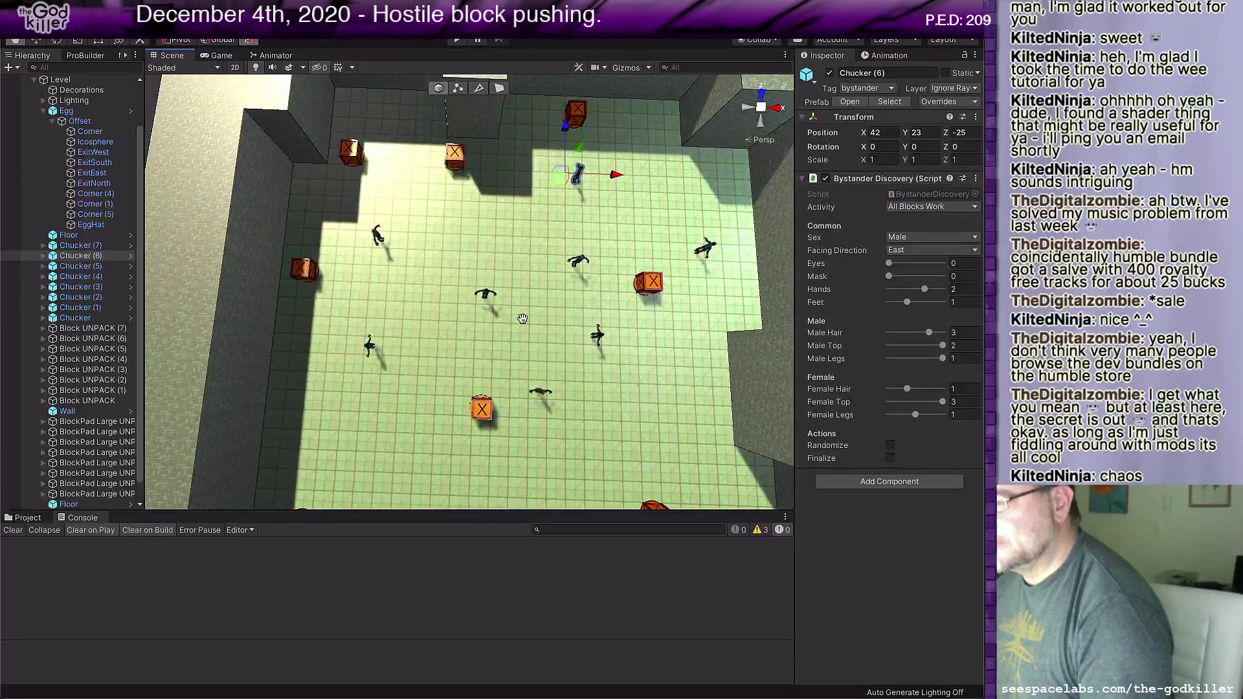
pyautogui.moveTo(426, 156); pyautogui.dragTo(427, 196, button='middle')
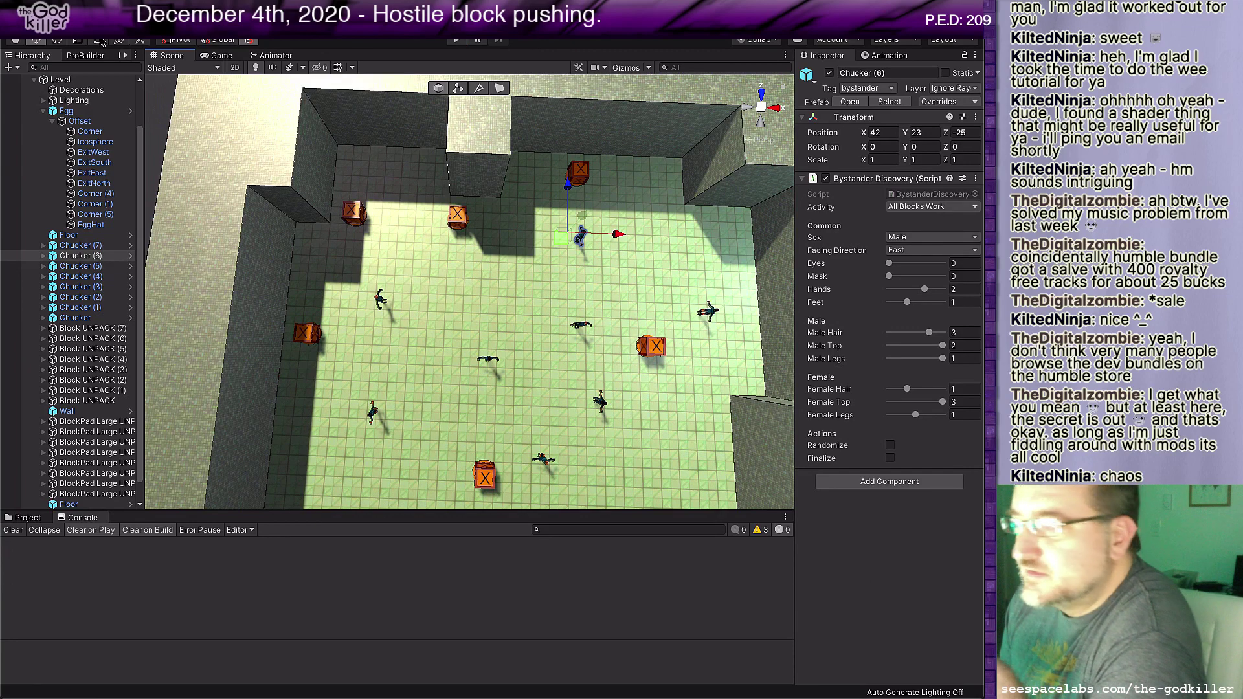
pyautogui.moveTo(490, 305); pyautogui.dragTo(477, 265, button='middle')
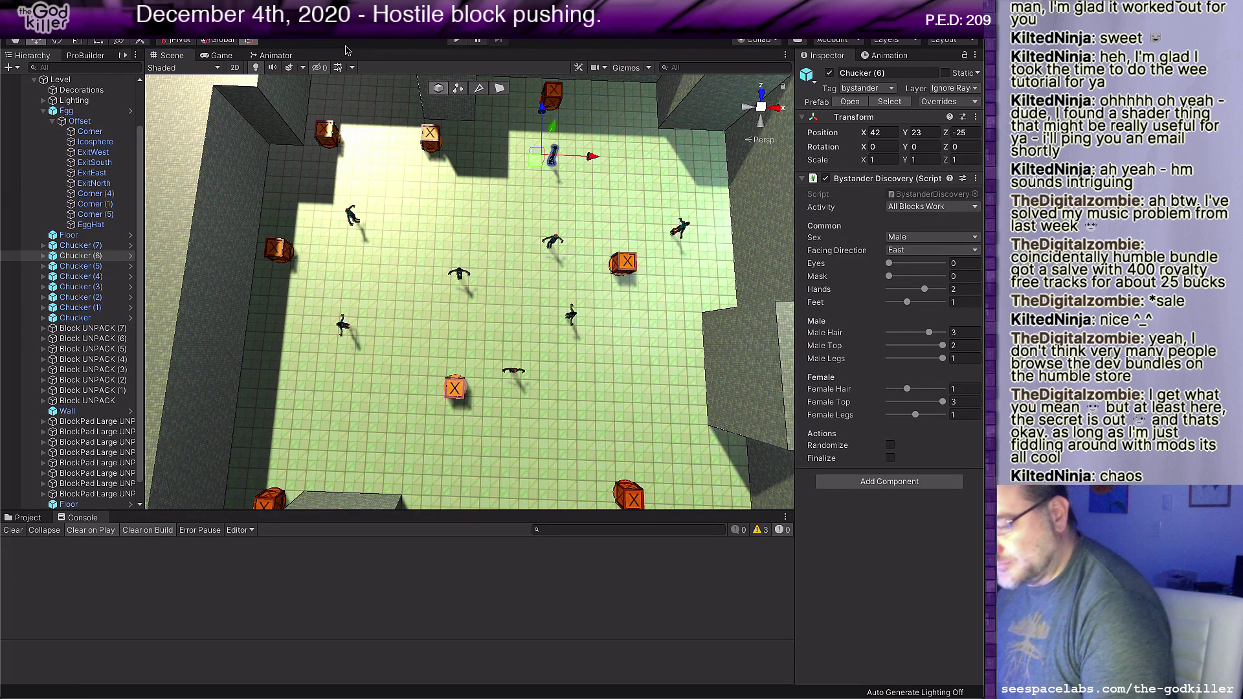
# Step: Switch to Rider and close levels.json along with all the other open editor files
pyautogui.press('super+Tab')
pyautogui.press('super+Tab')
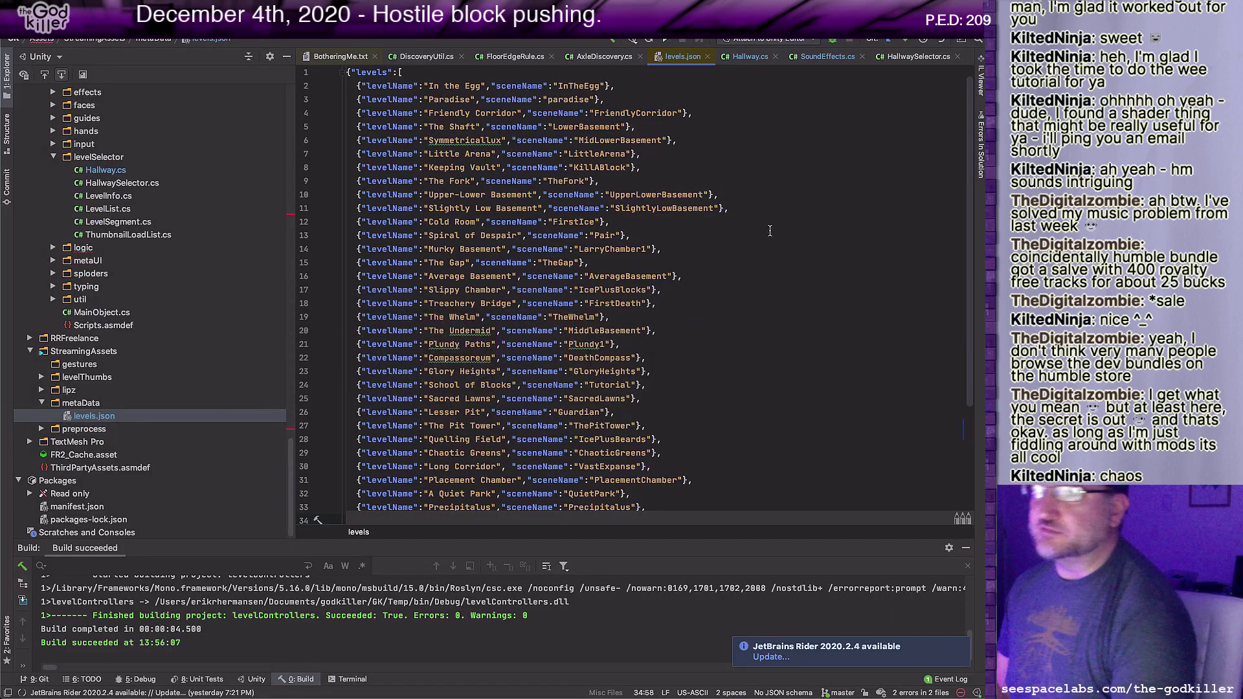
pyautogui.press('super+w')
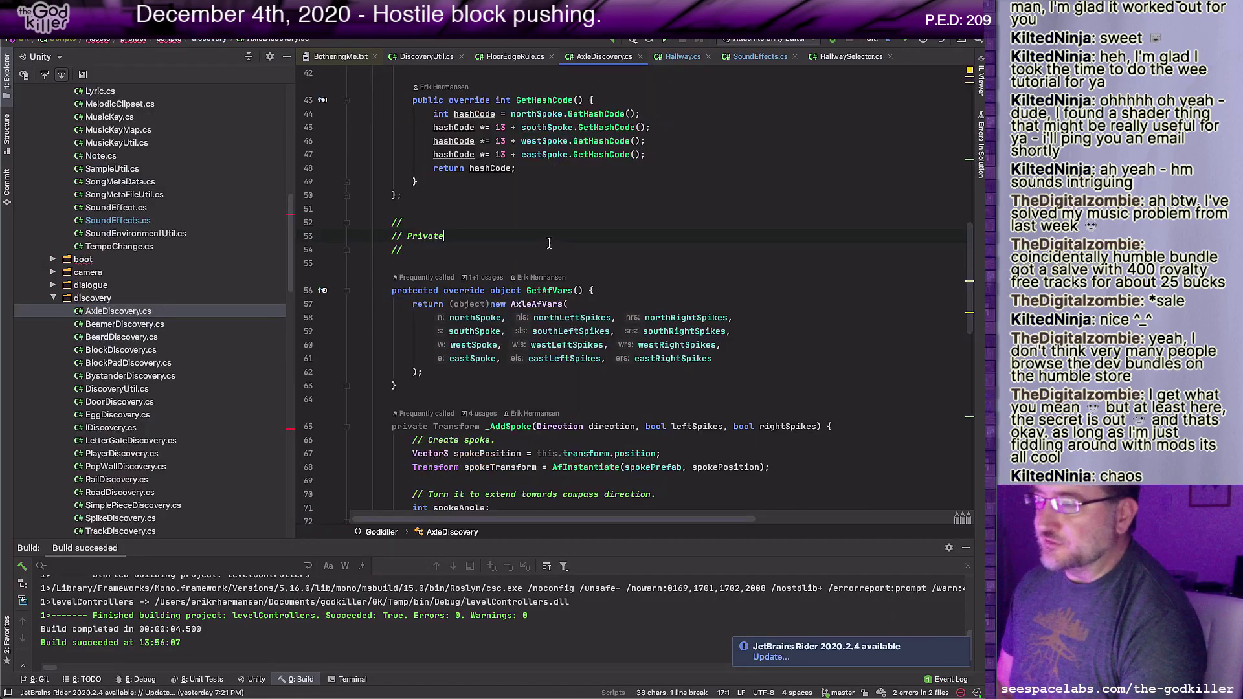
pyautogui.rightClick(602, 57)
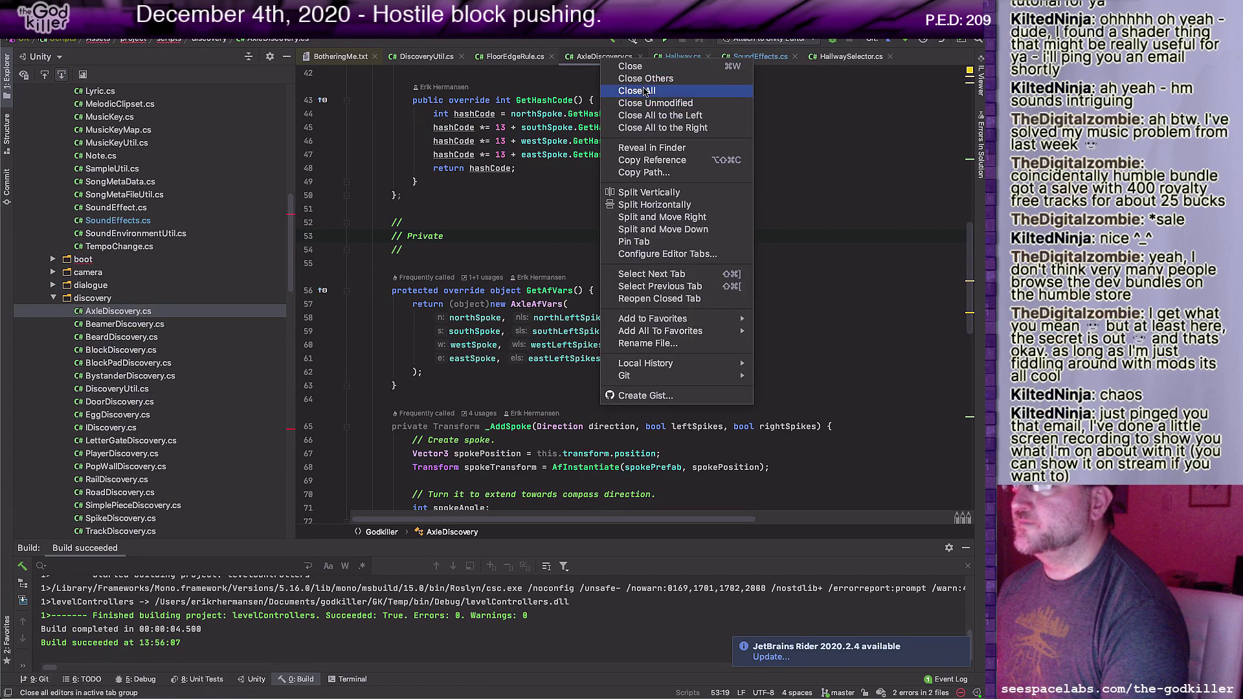
pyautogui.click(644, 90)
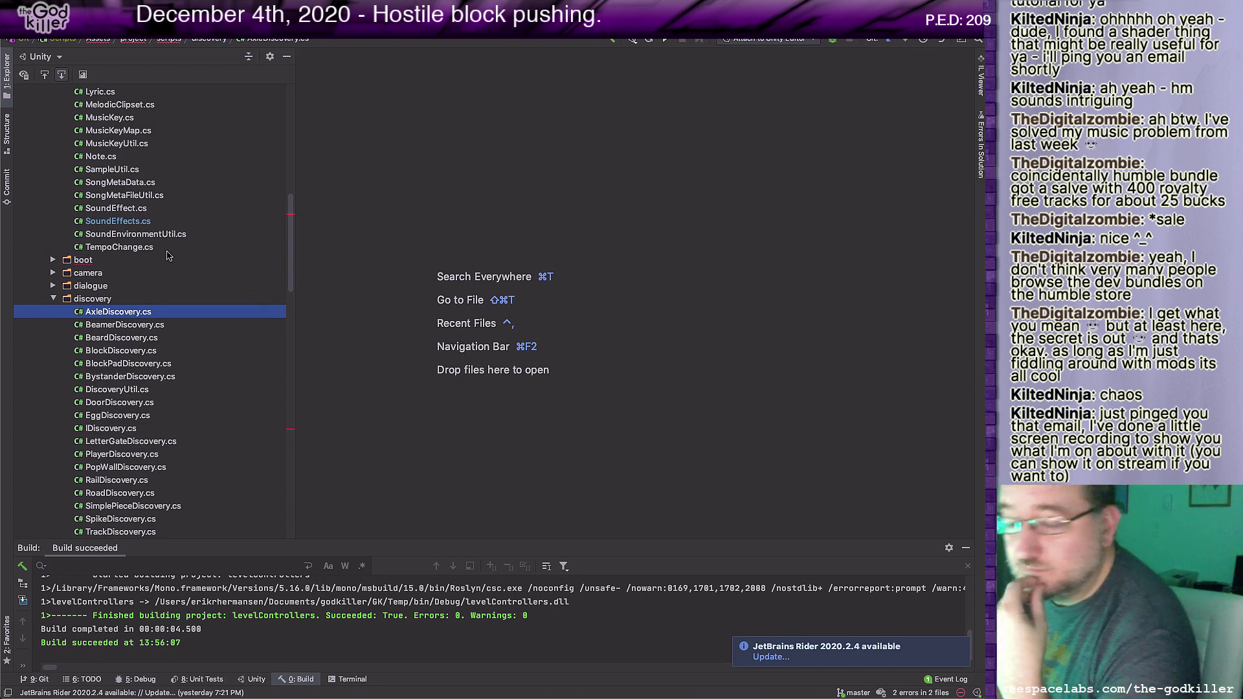
# Step: Switch from Rider to the Terminal application
pyautogui.press('super+Tab')
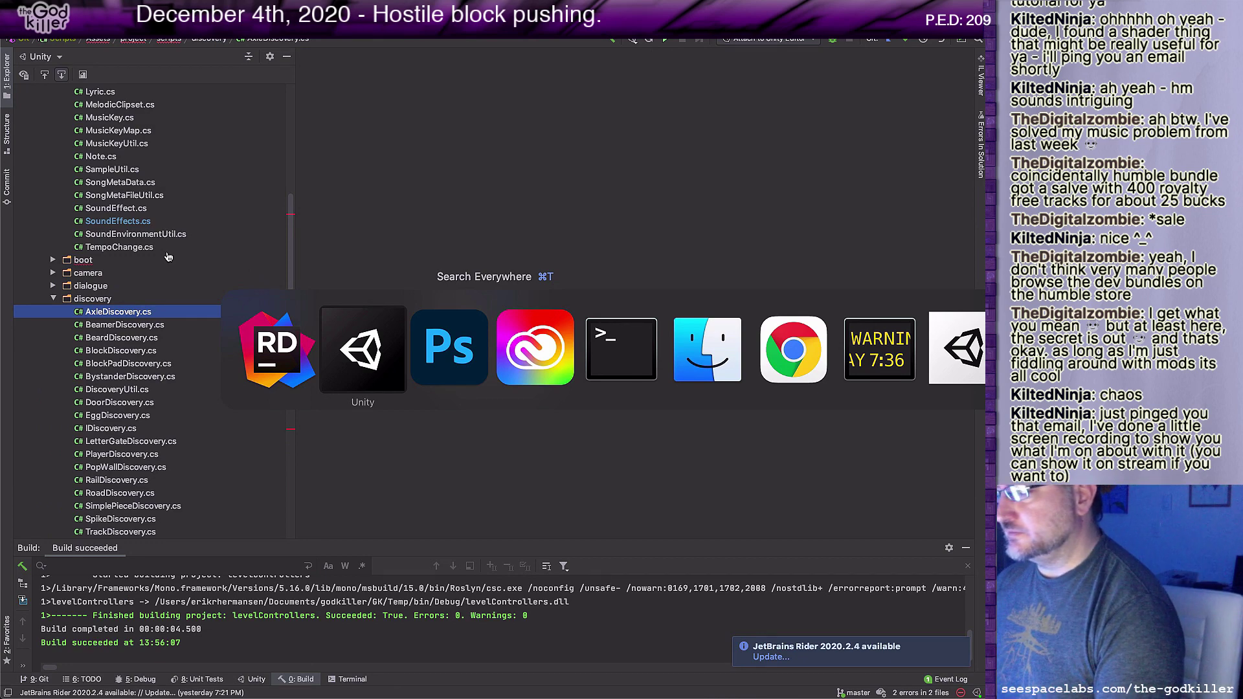
pyautogui.press('super+Tab')
pyautogui.press('super+Tab')
pyautogui.press('super+Tab')
pyautogui.press('super+Tab')
pyautogui.press('super+Tab')
pyautogui.press('super+Tab')
pyautogui.press('super+Tab')
pyautogui.press('super+Tab')
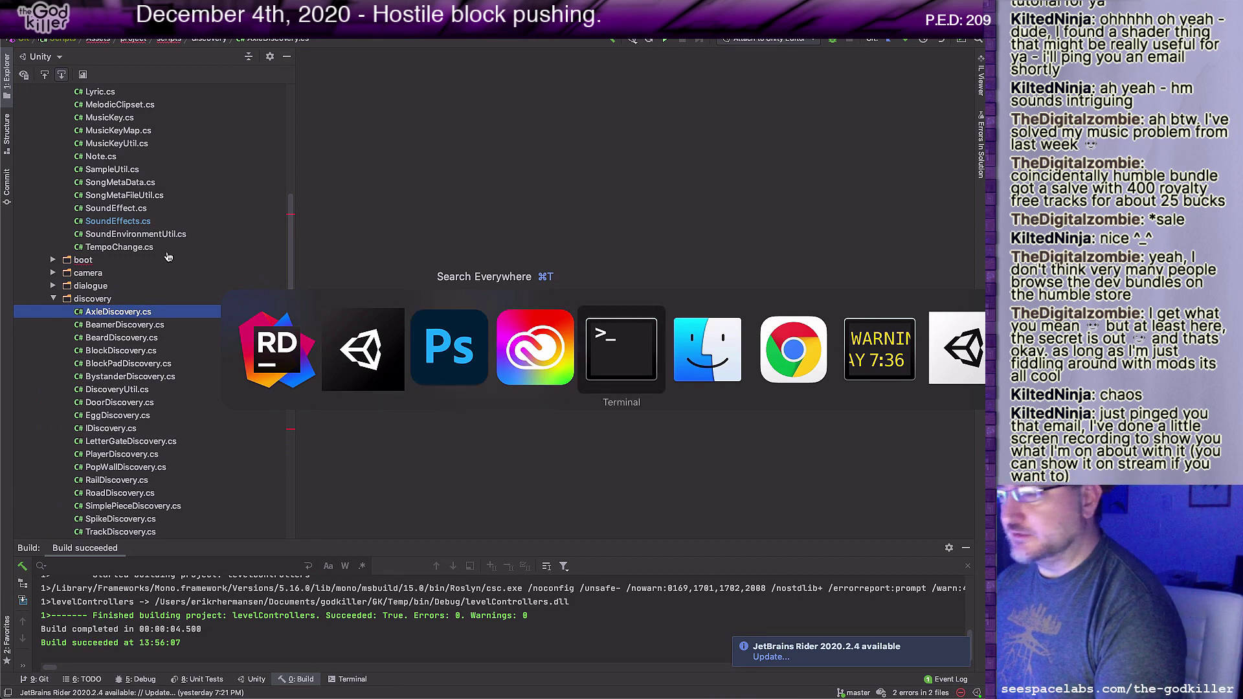